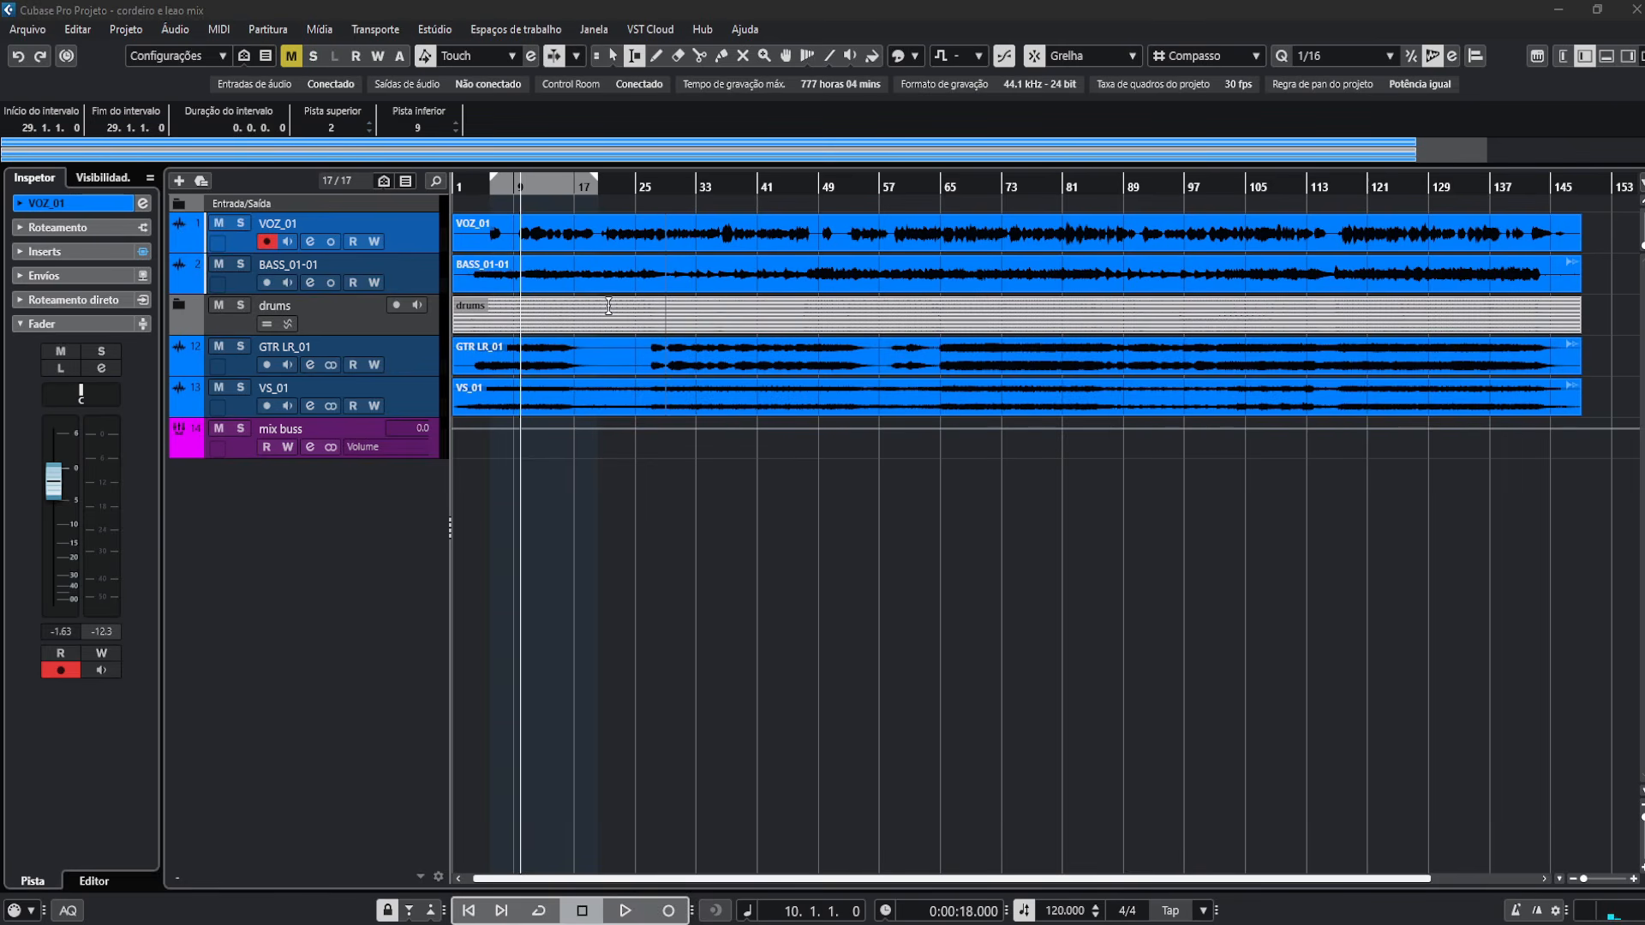
Bypass the VOZ_01 track's inserts and play the mix from bar 10 to hear the unprocessed vocal
left_click(422, 249)
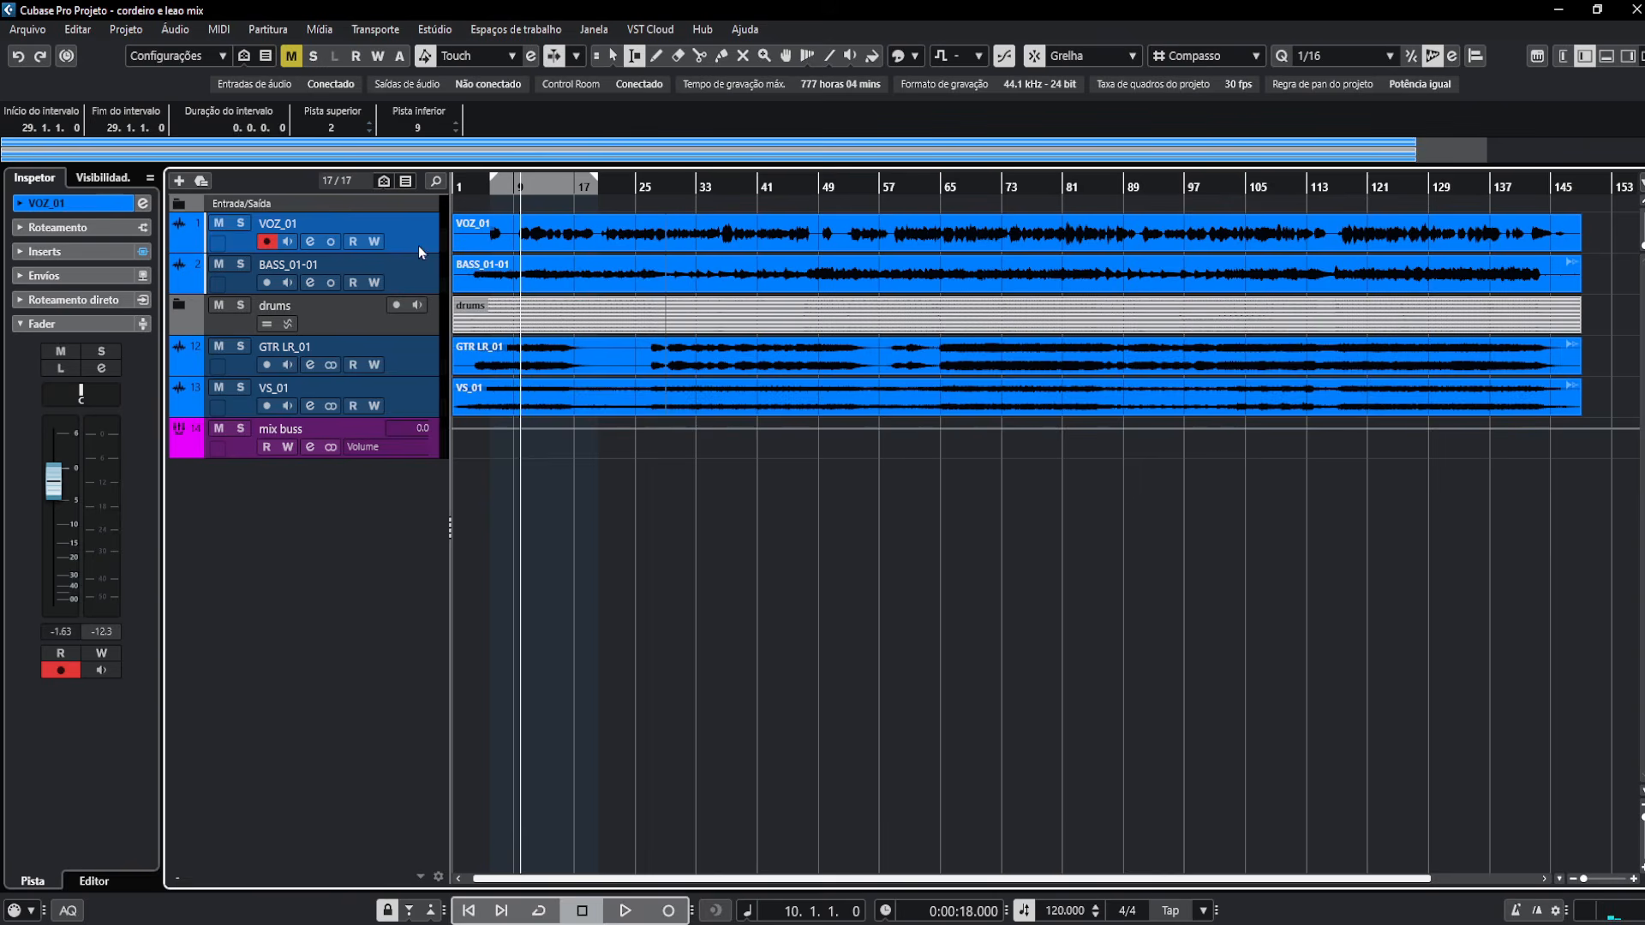
left_click(143, 252)
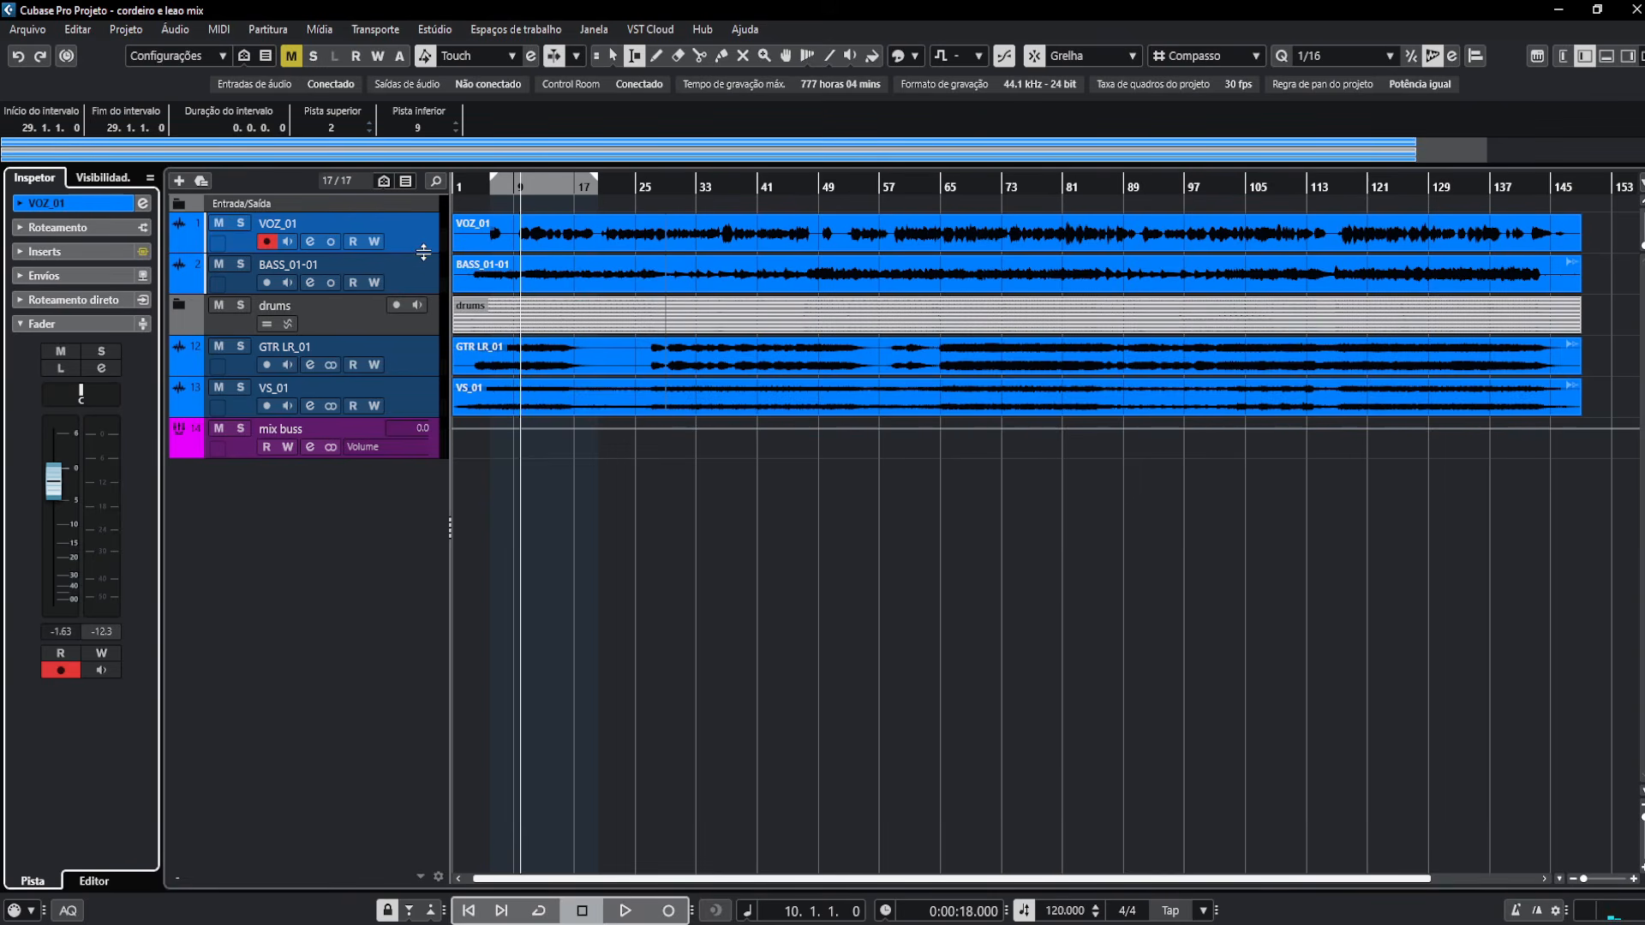
key("space")
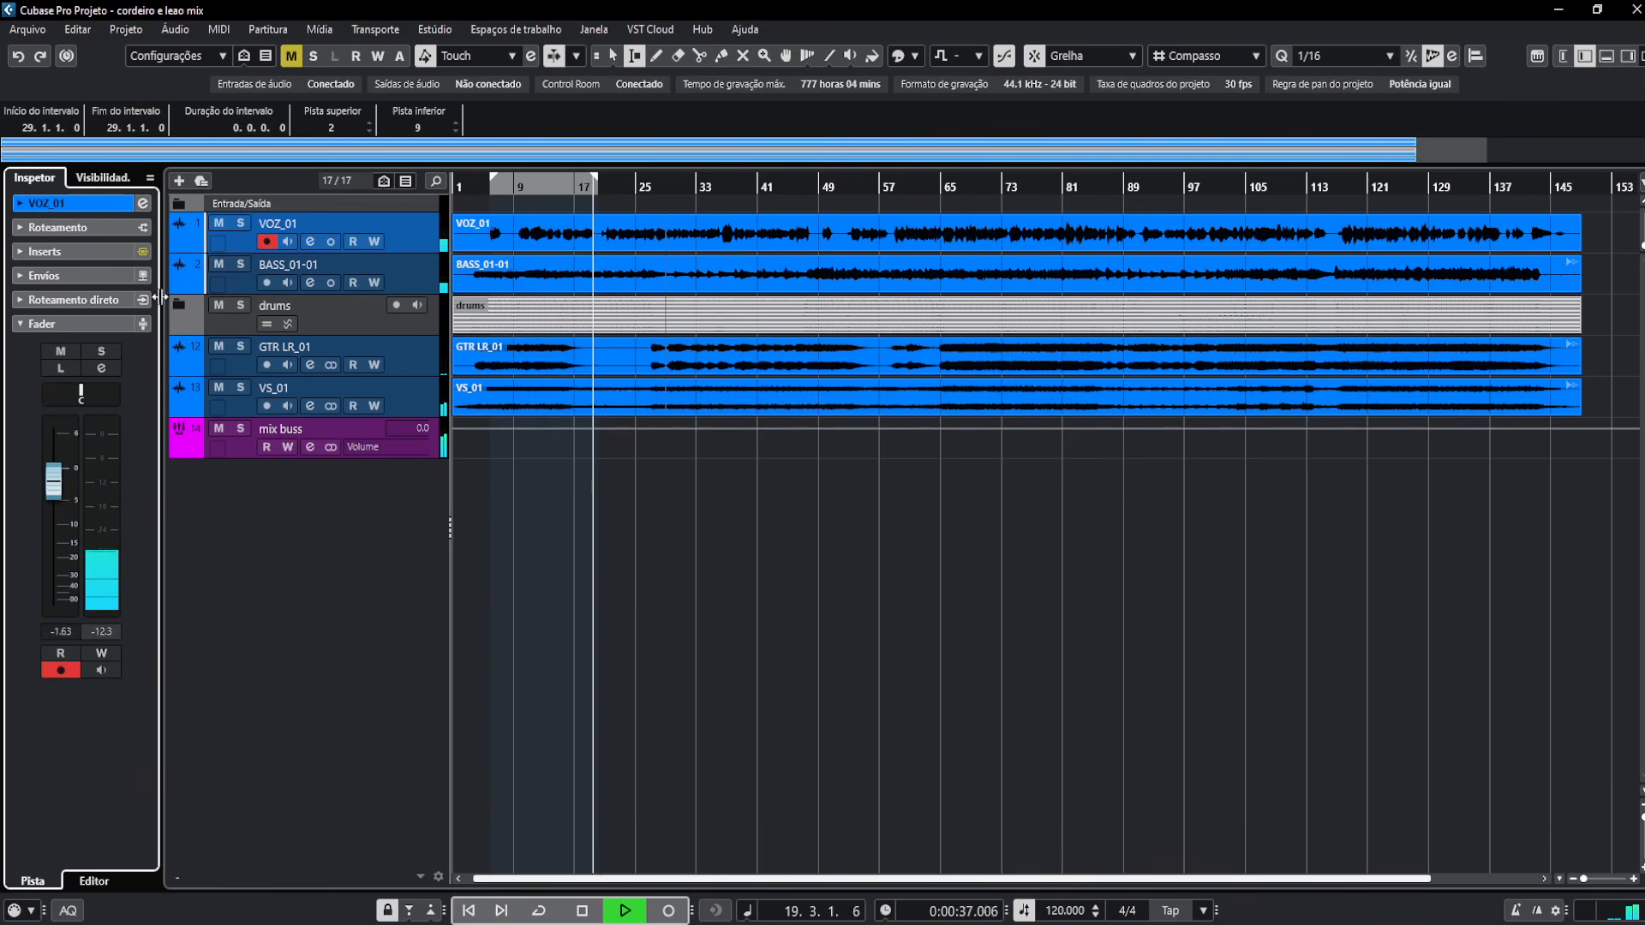
key("space")
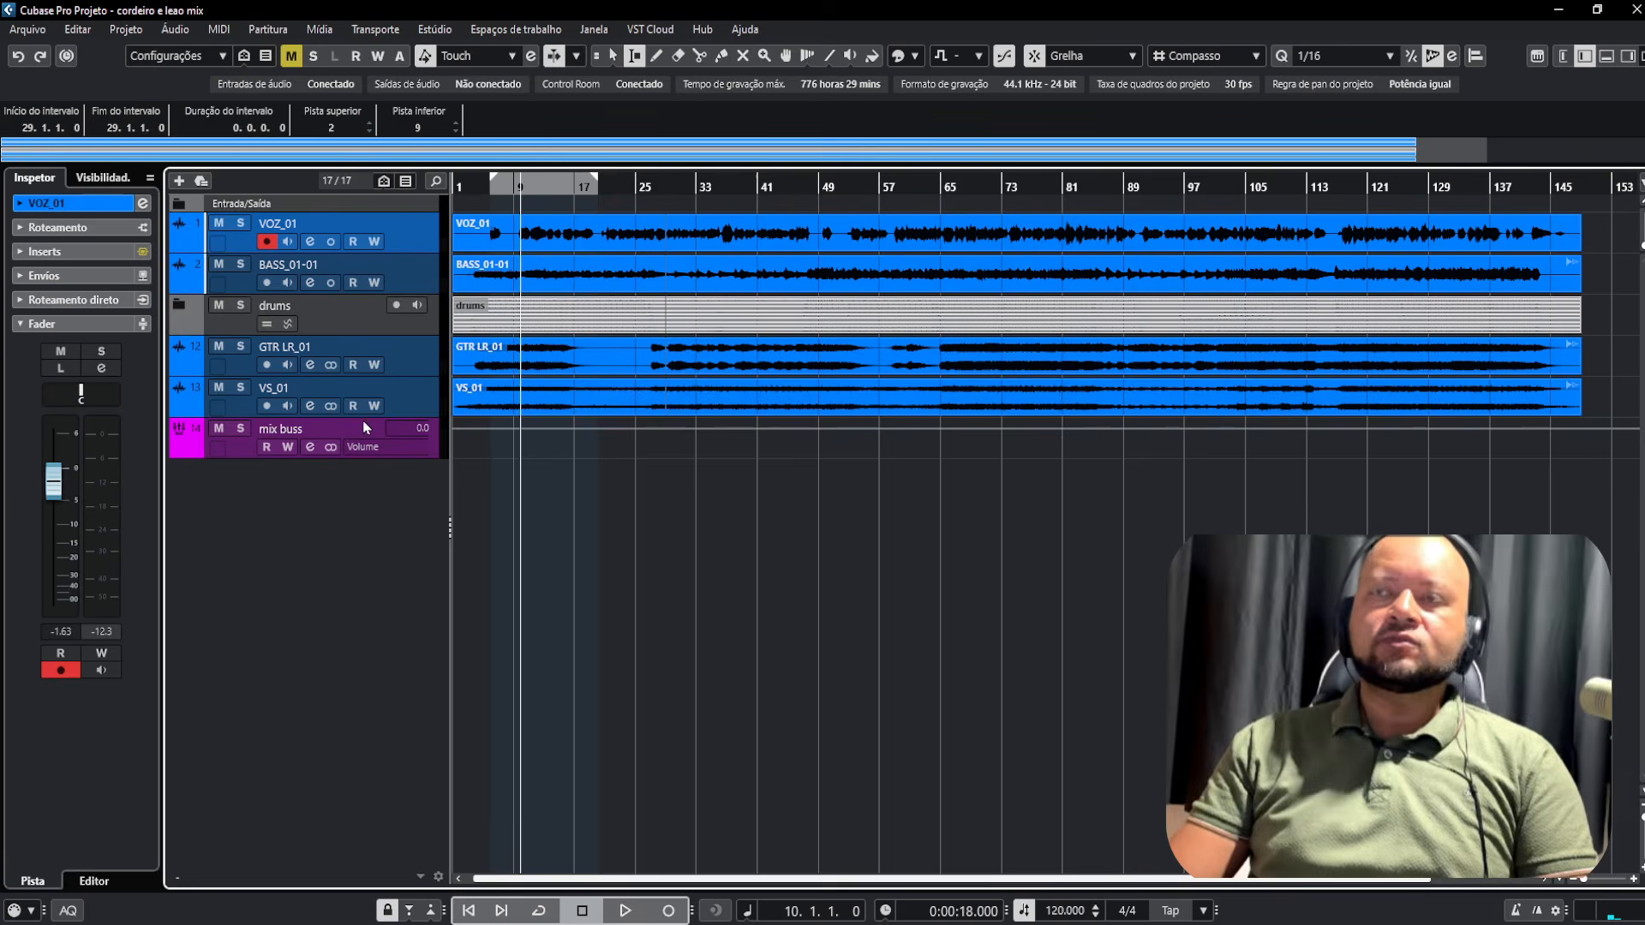
Replay the mix while switching the VOZ_01 inserts on and off to compare the processed and unprocessed vocal
key("space")
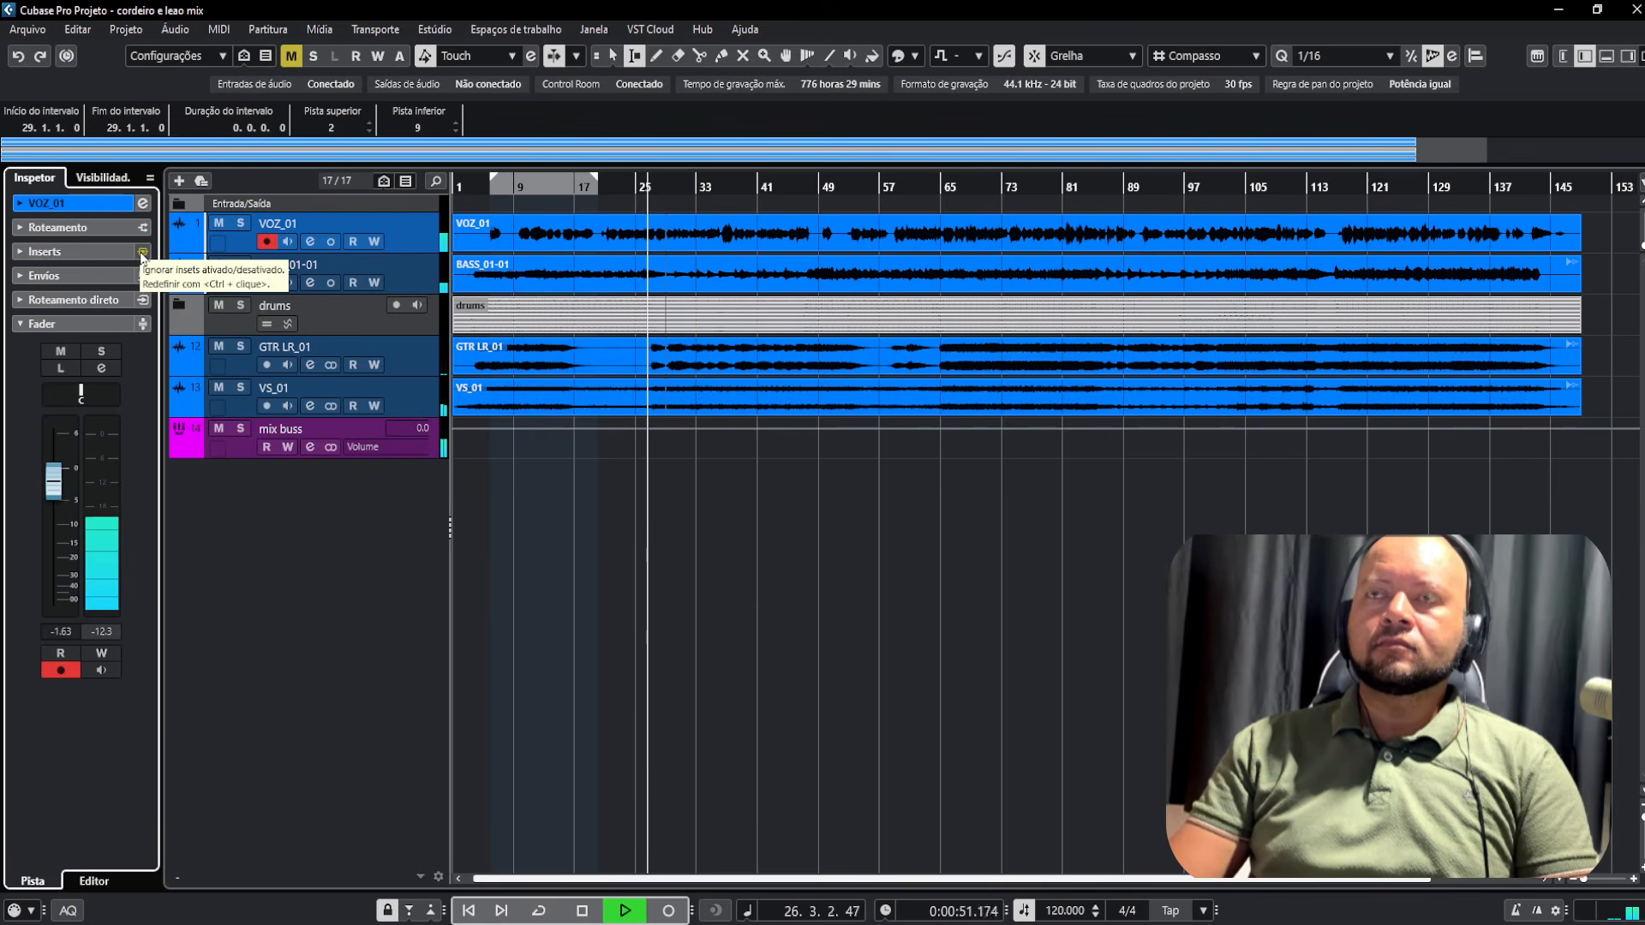
left_click(142, 253)
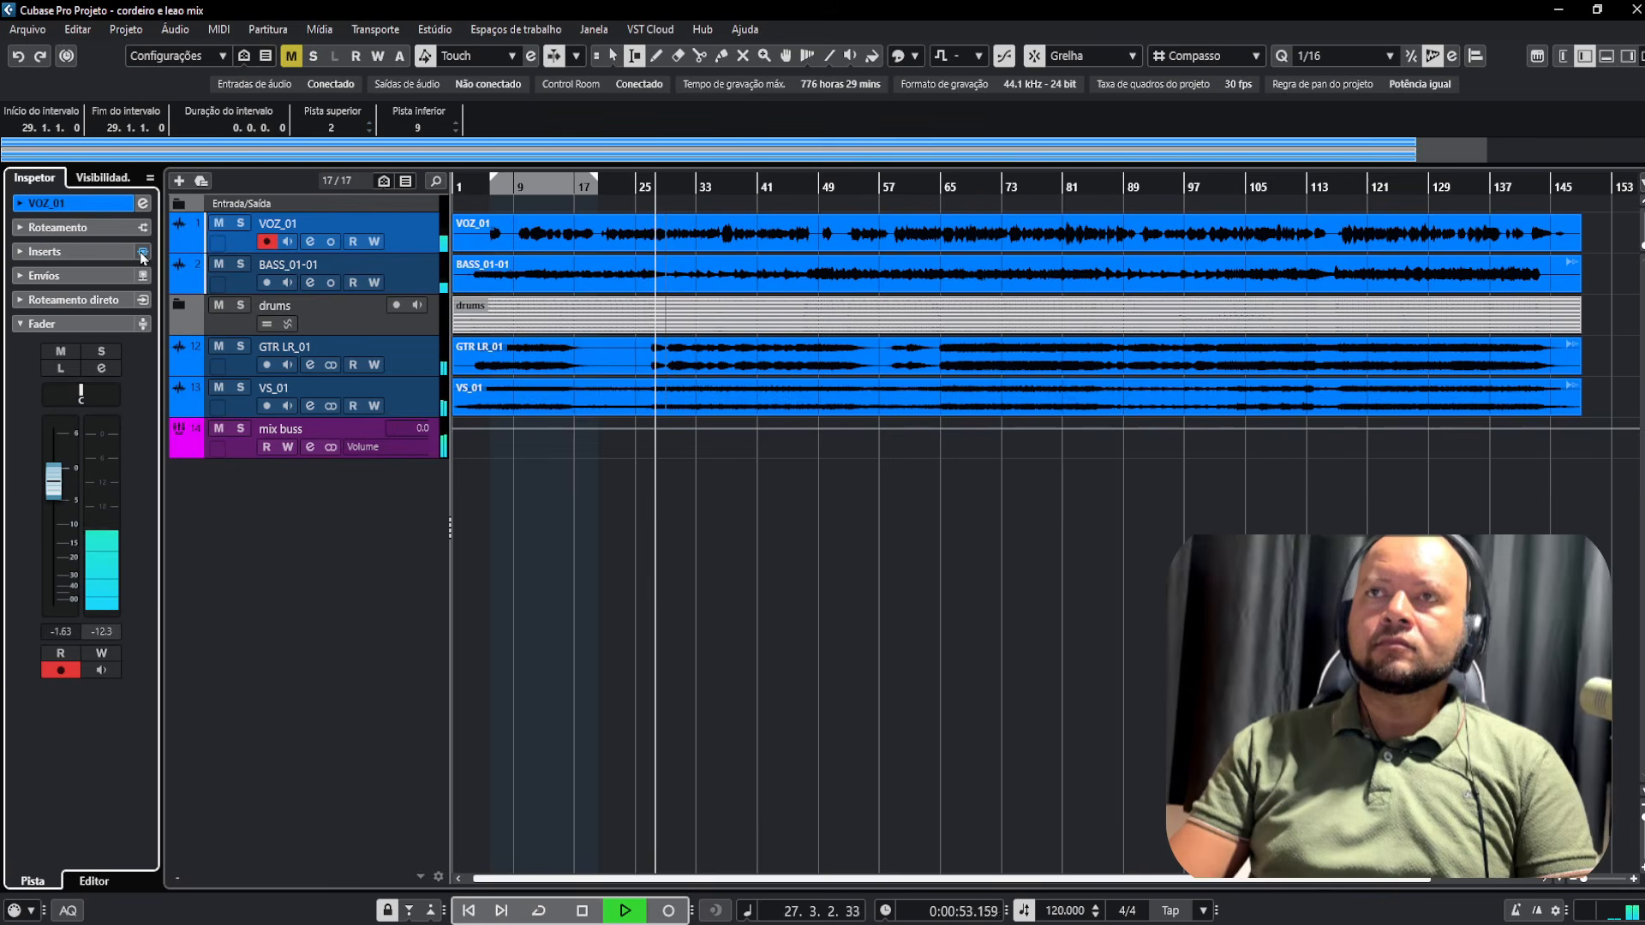
left_click(143, 256)
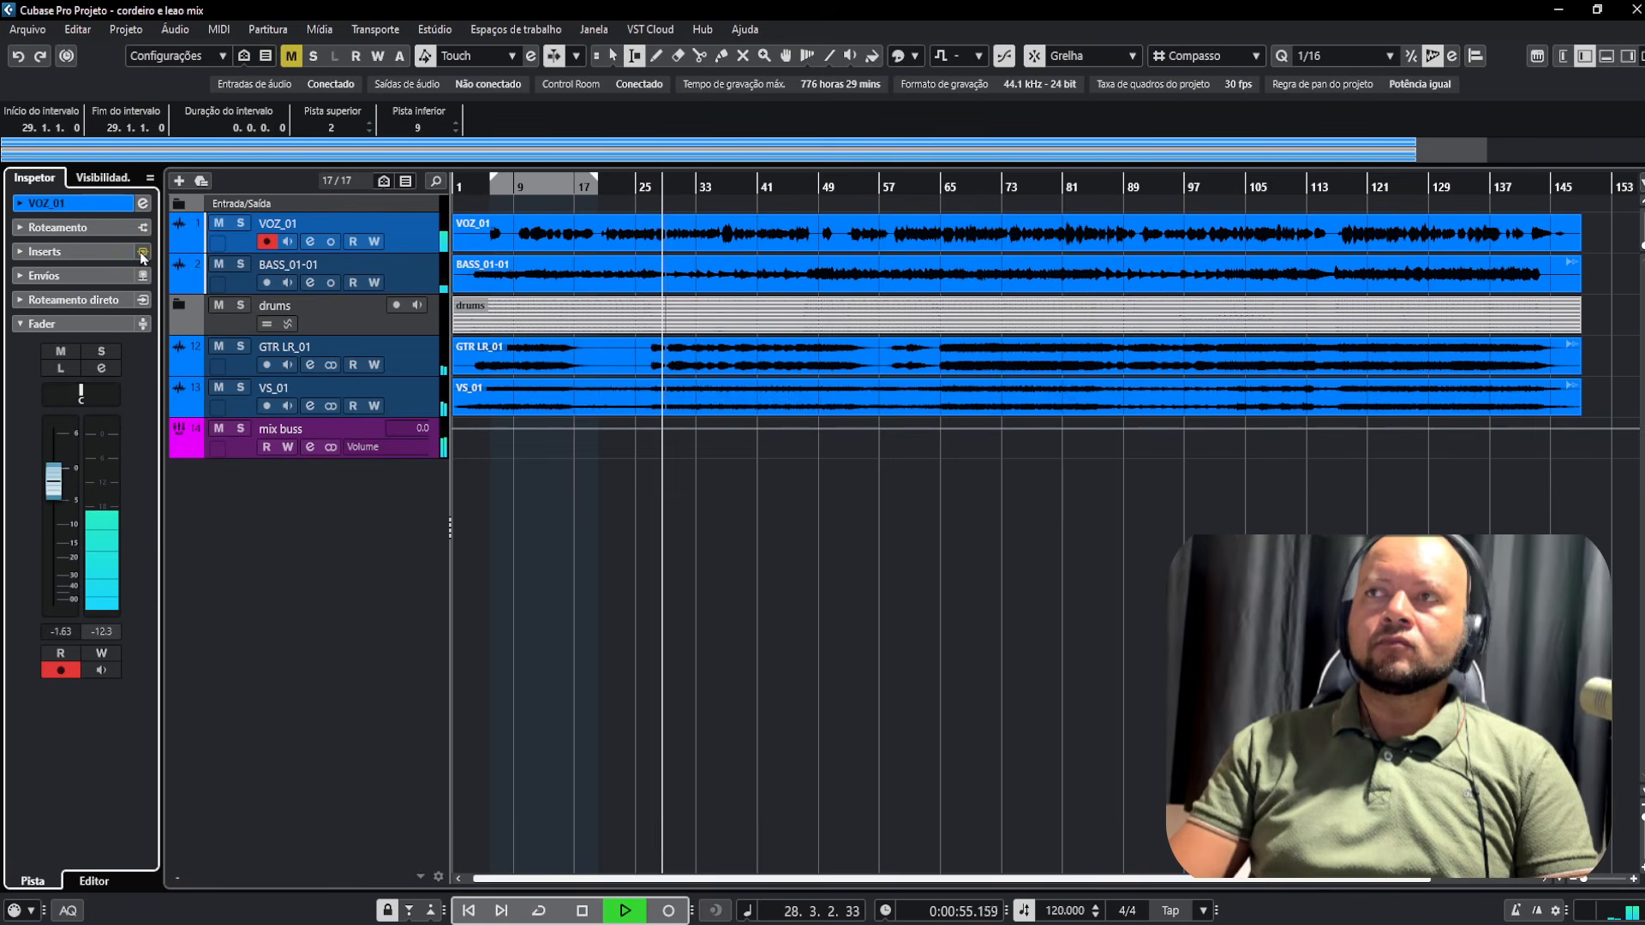
key("space")
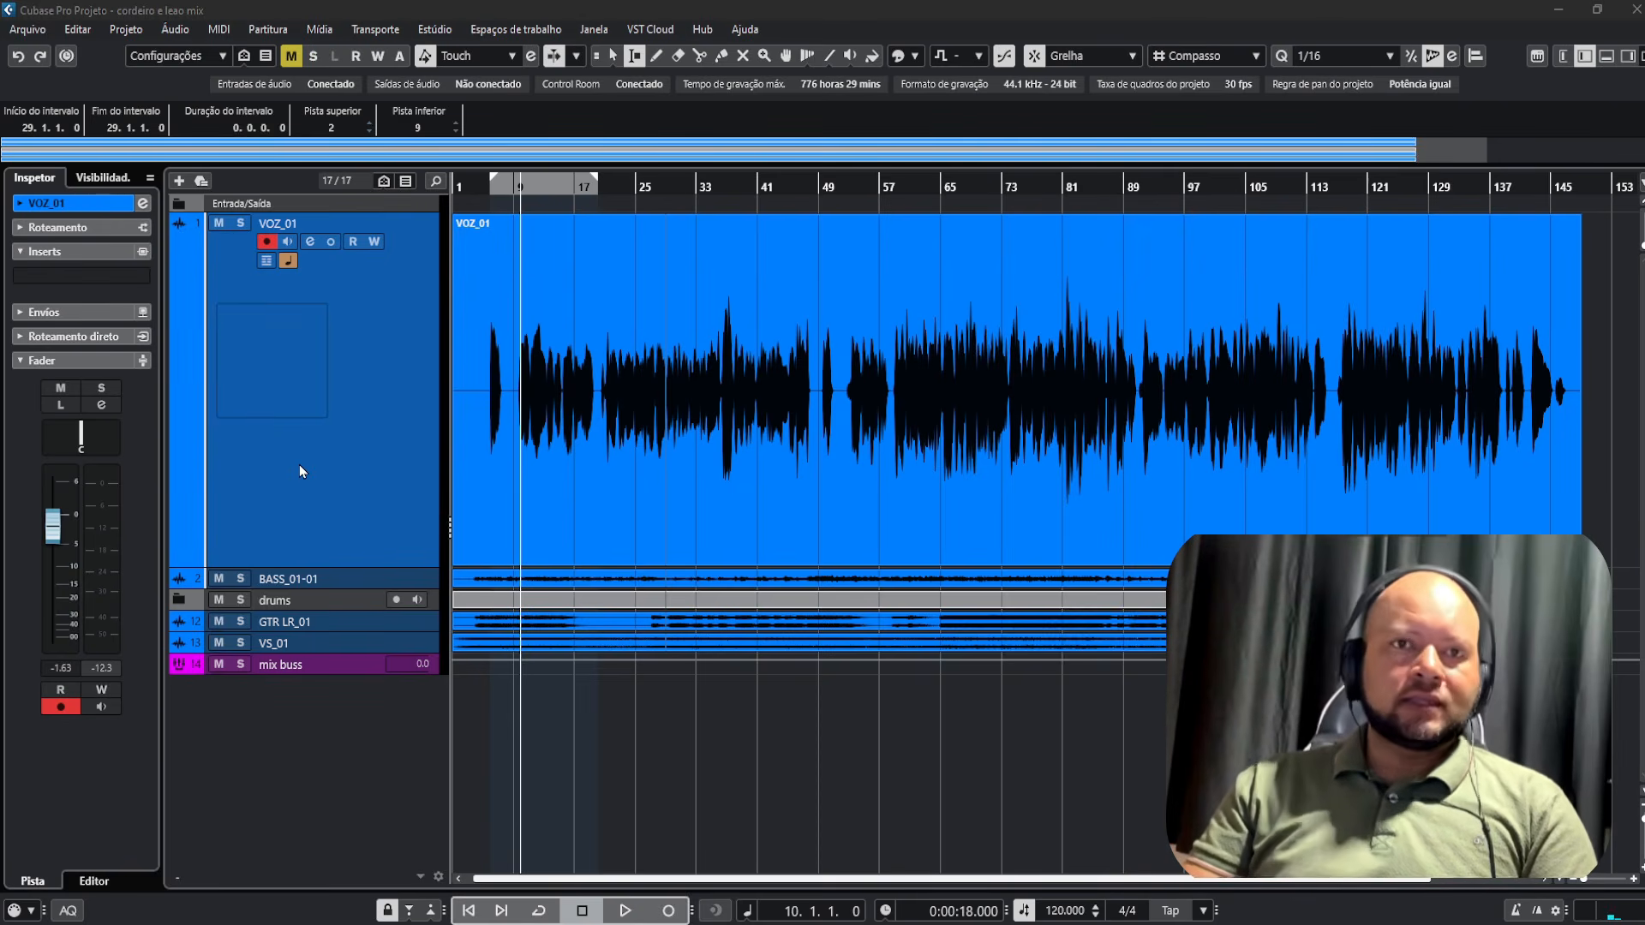
Insert the CLA-76 Mono compressor on the VOZ_01 track and place its window below the vocal waveform
left_click(103, 276)
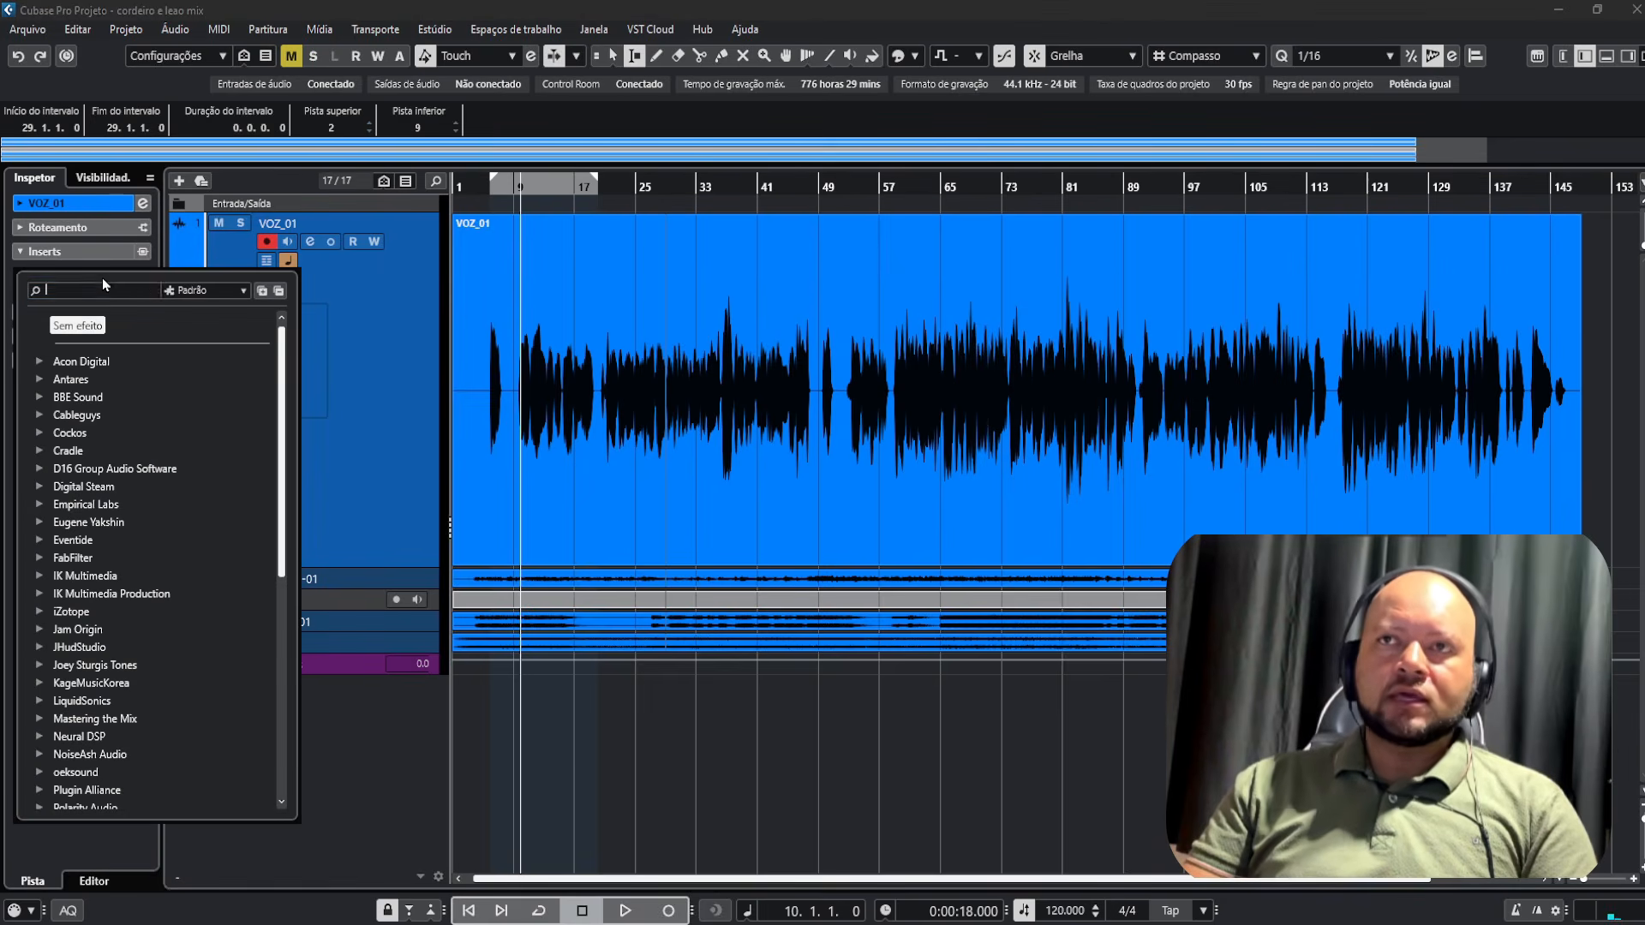
type("cla-")
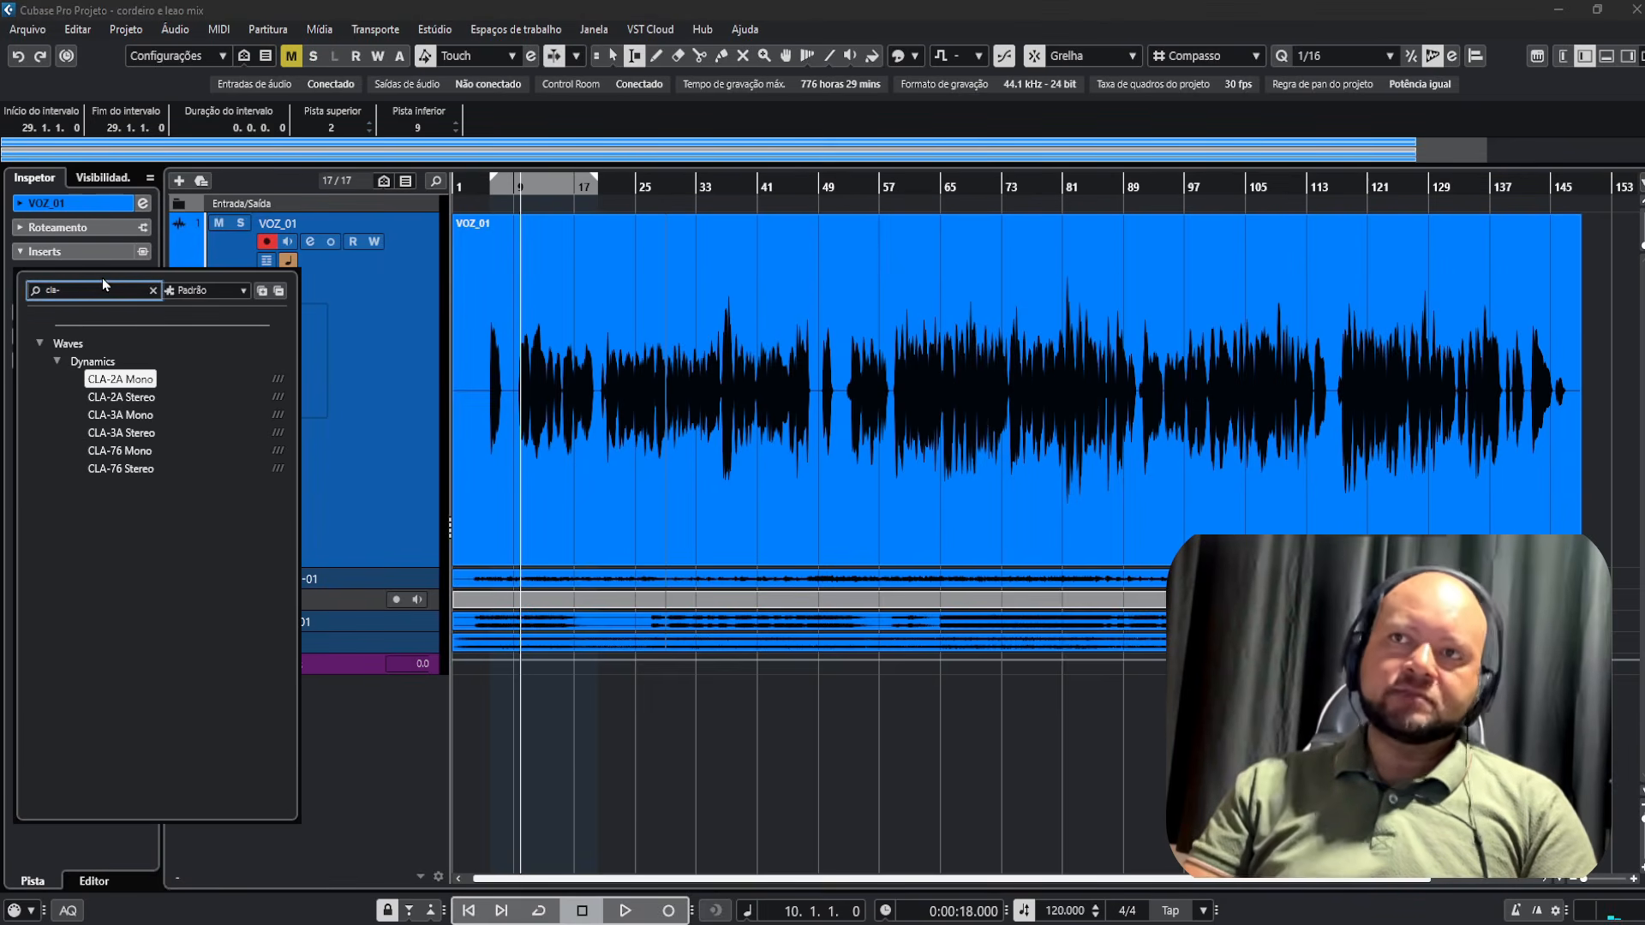
left_click(115, 451)
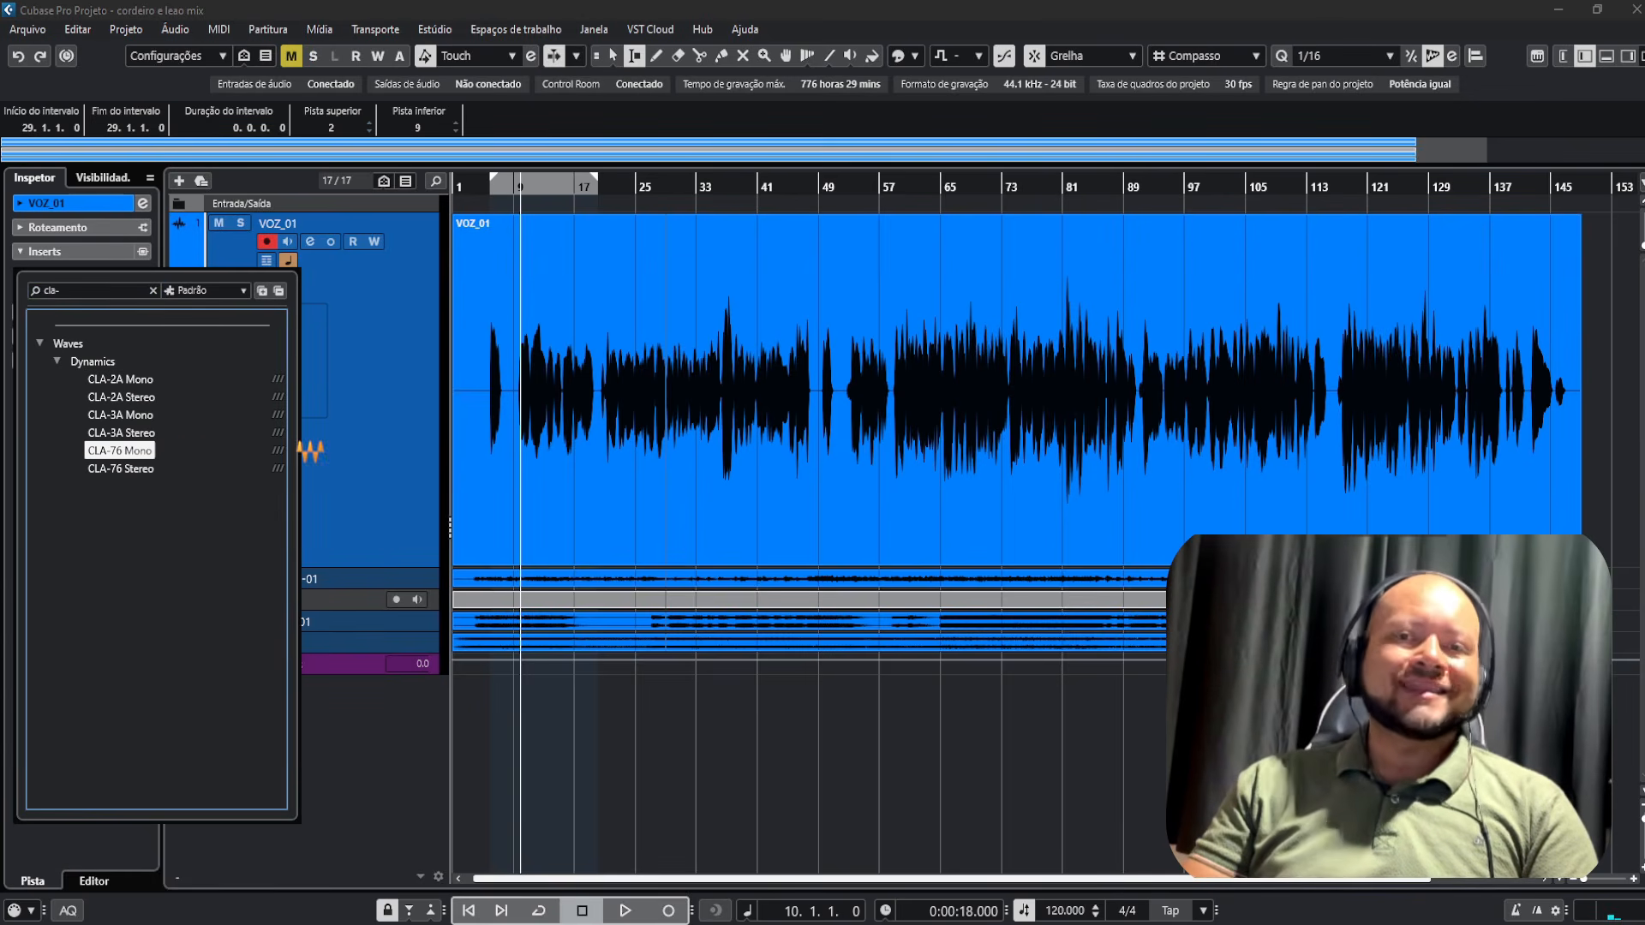
key("Return")
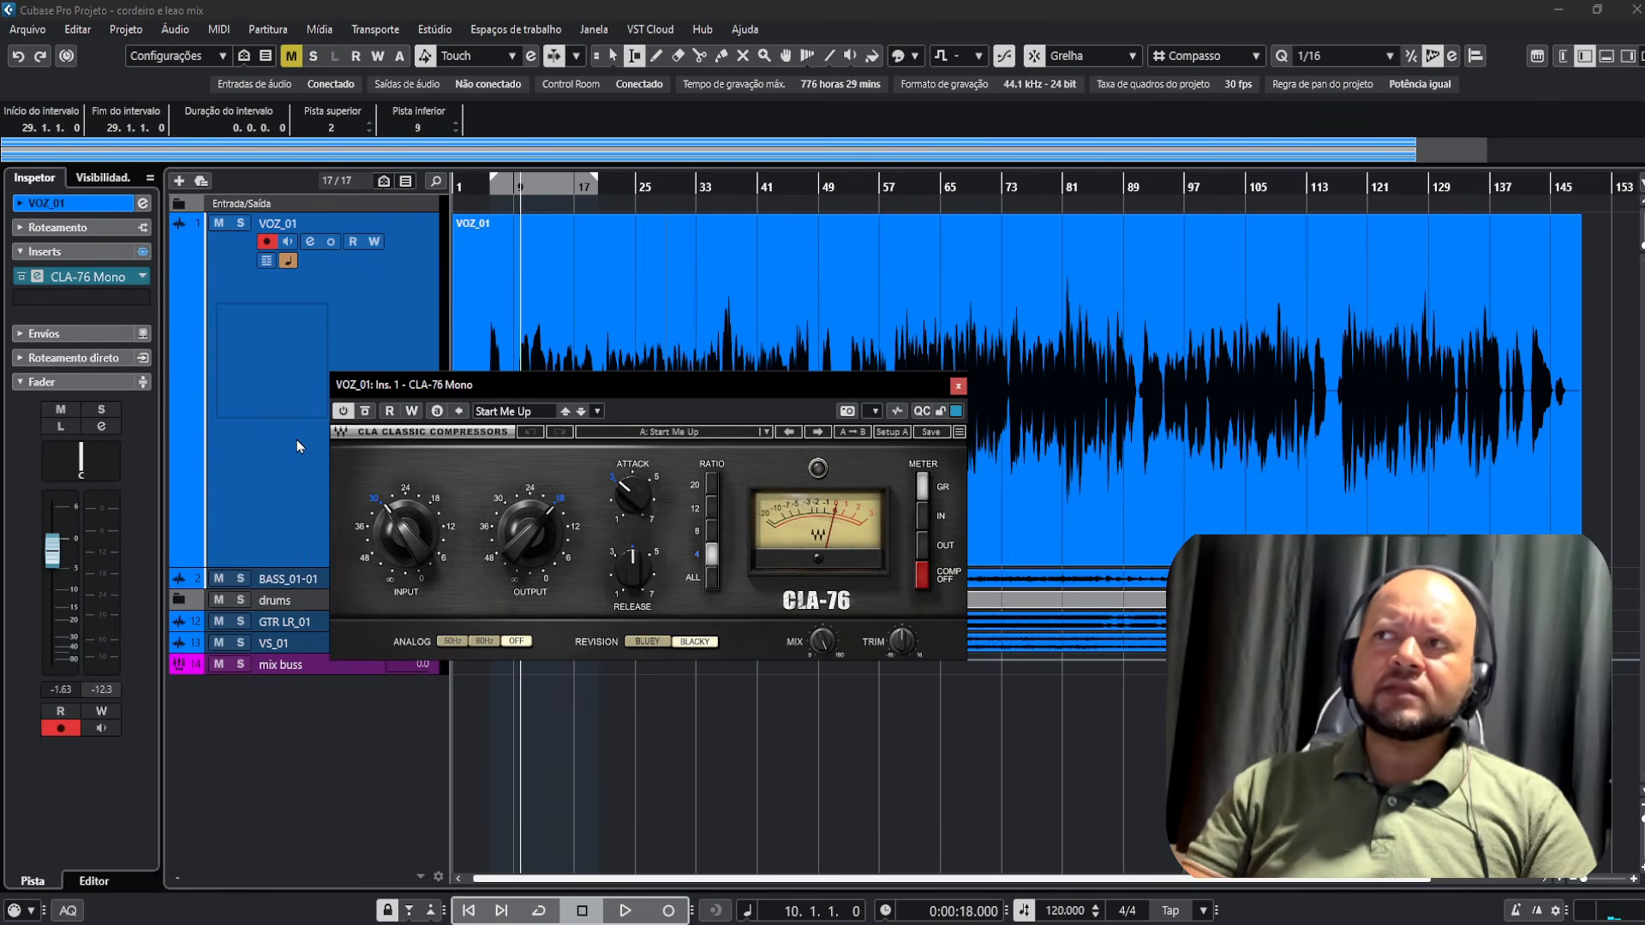
left_click_drag(575, 397, 687, 585)
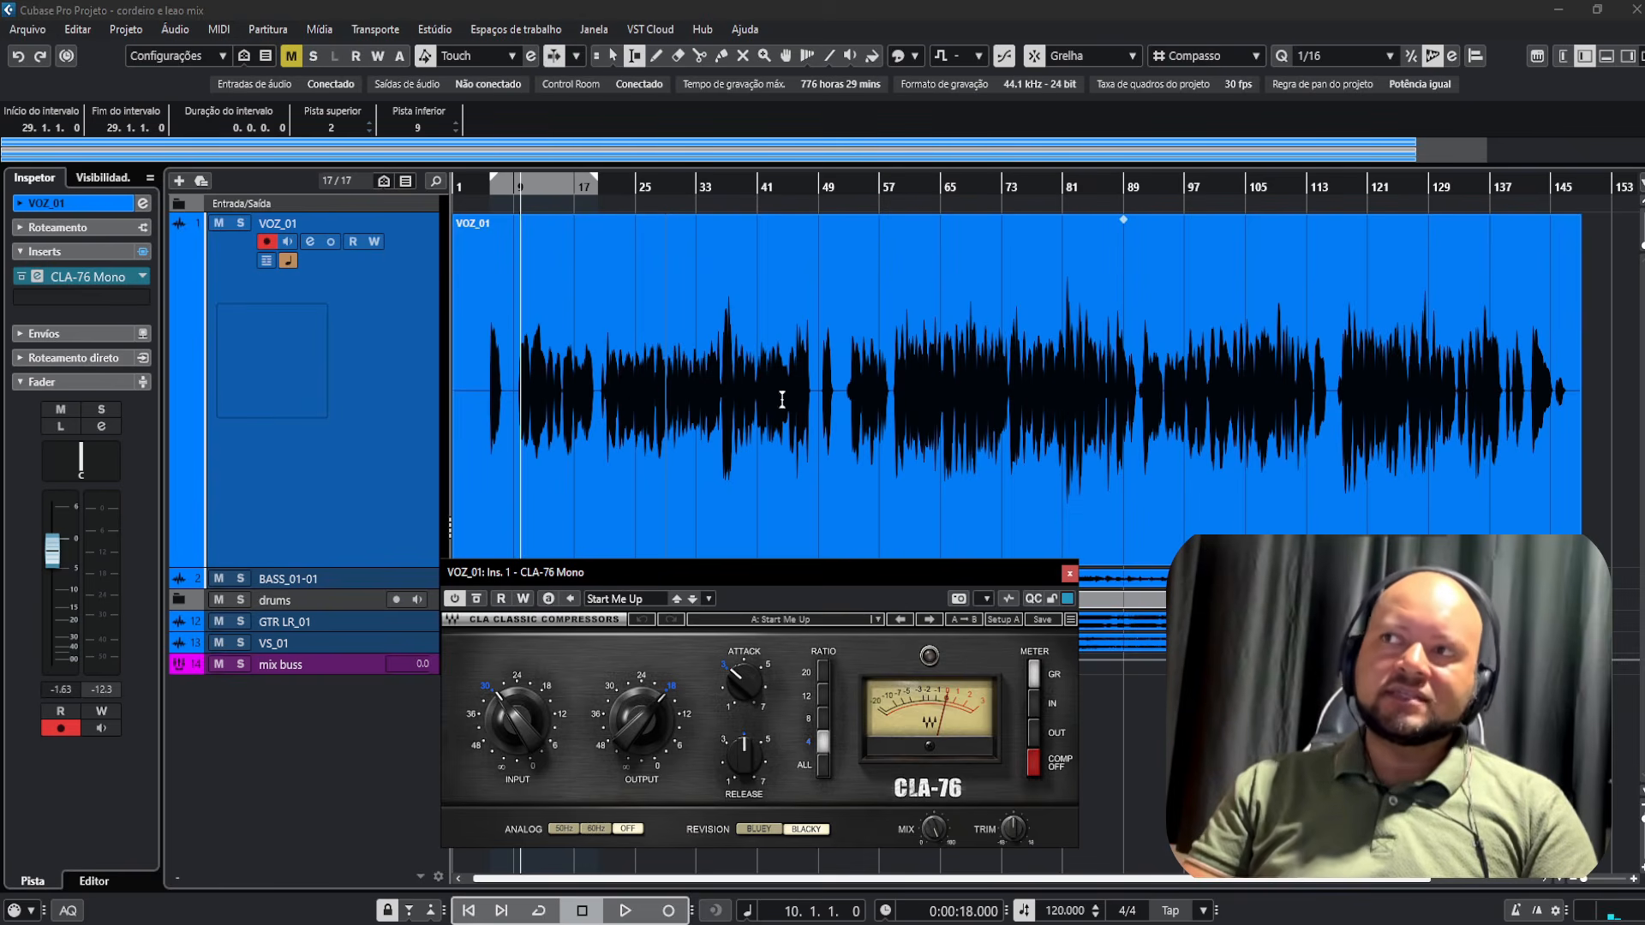
Select the vocal peak from bar 37 to 38 and set the CLA-76 attack to about 6.56 and release to about 6.87
left_click_drag(729, 319, 736, 319)
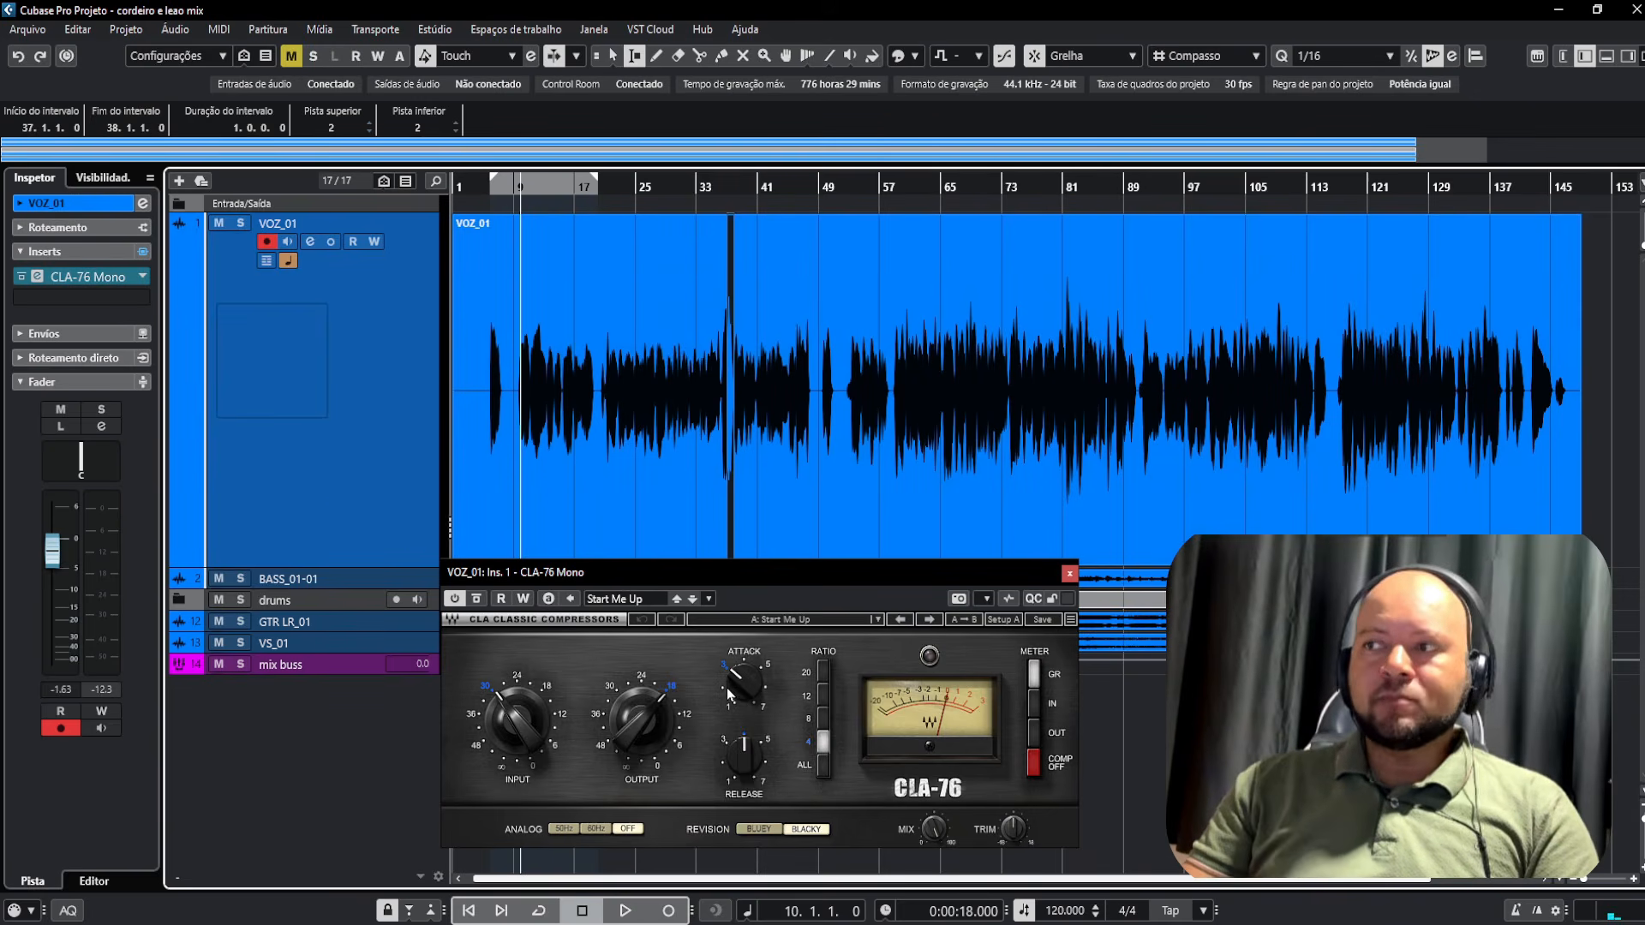
left_click_drag(742, 685, 717, 603)
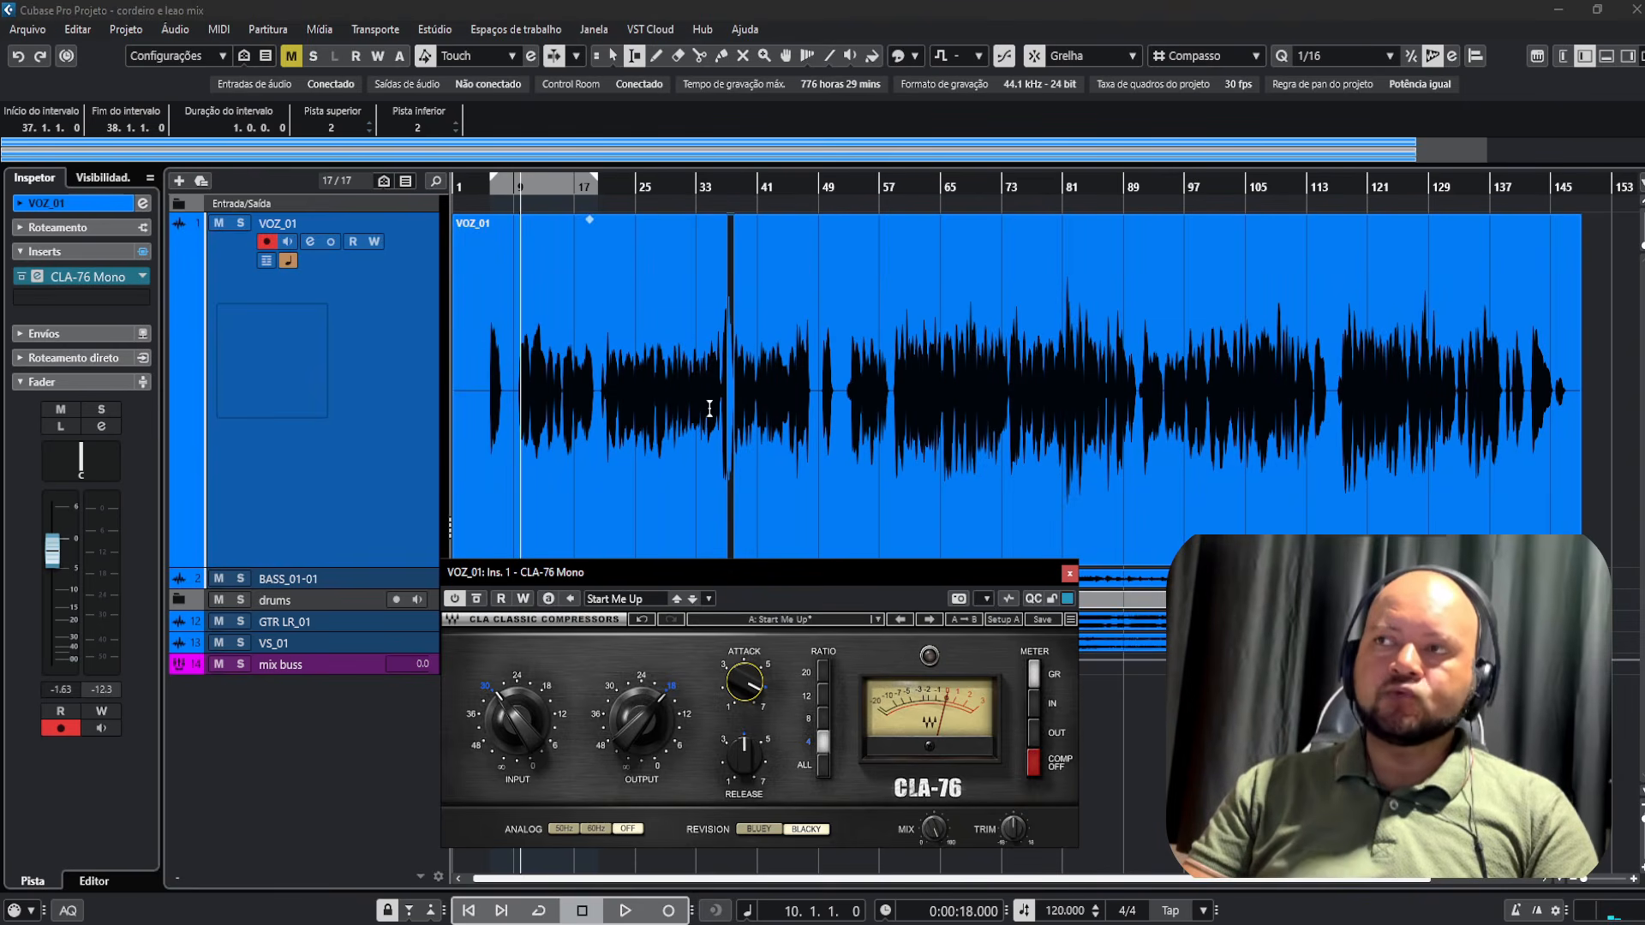
left_click_drag(750, 693, 751, 667)
mouse_move(744, 755)
left_mouse_down()
mouse_move(743, 724)
mouse_move(746, 759)
left_mouse_up()
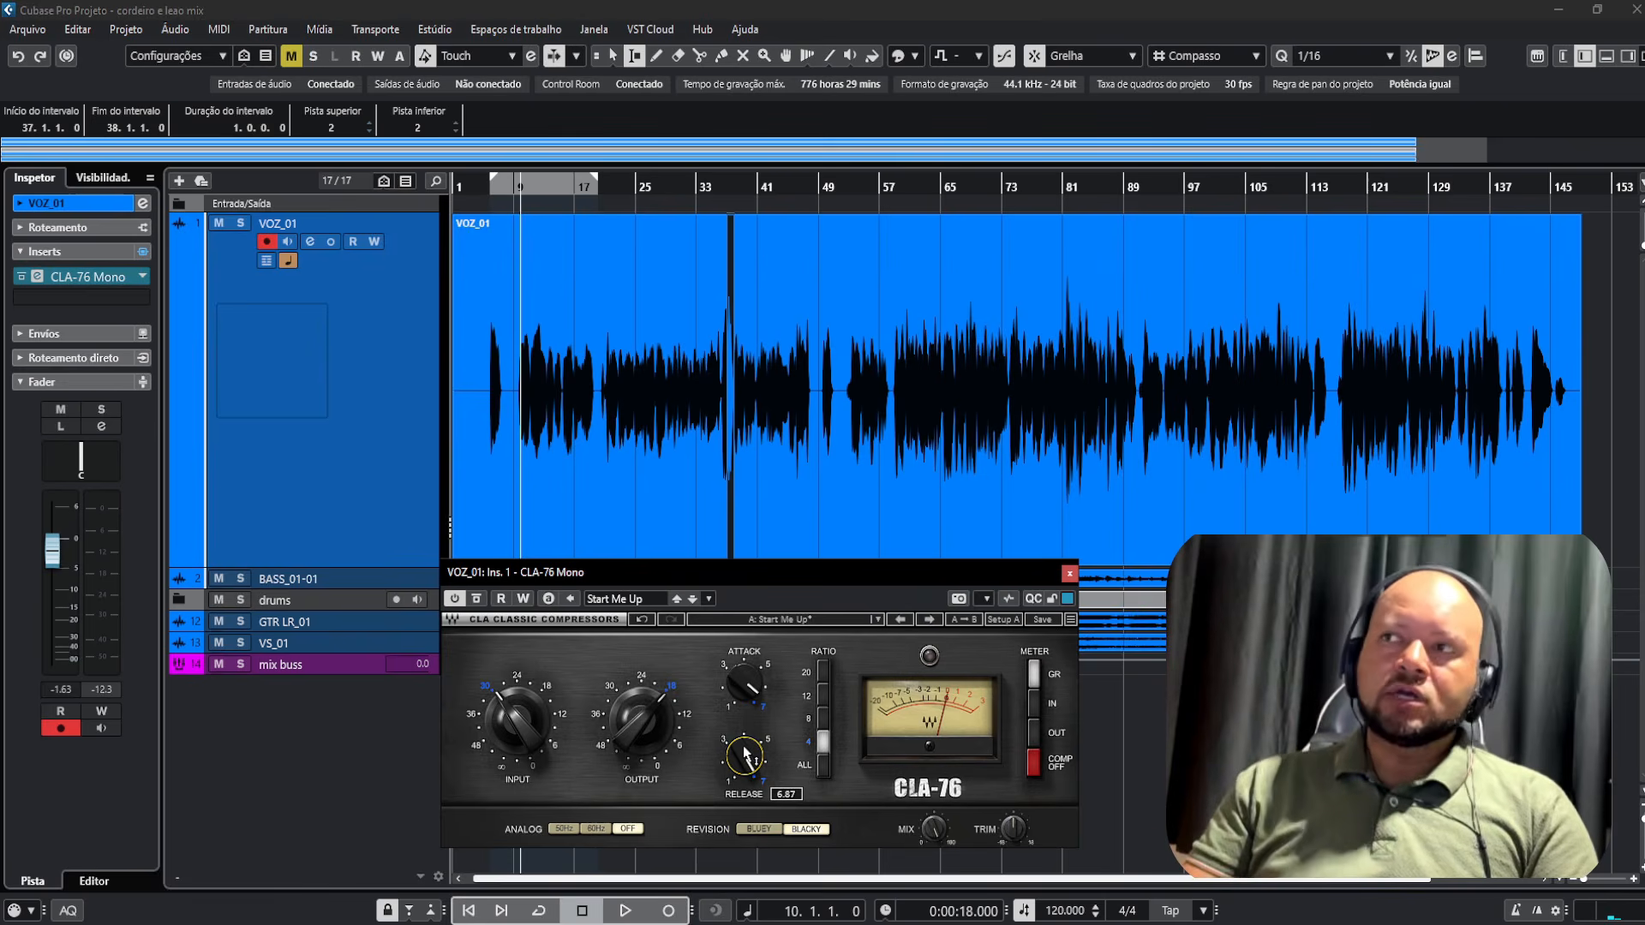
Set the CLA-76 compression ratio to 8
mouse_move(617, 573)
left_mouse_down()
mouse_move(595, 573)
mouse_move(608, 578)
left_mouse_up()
left_click(819, 733)
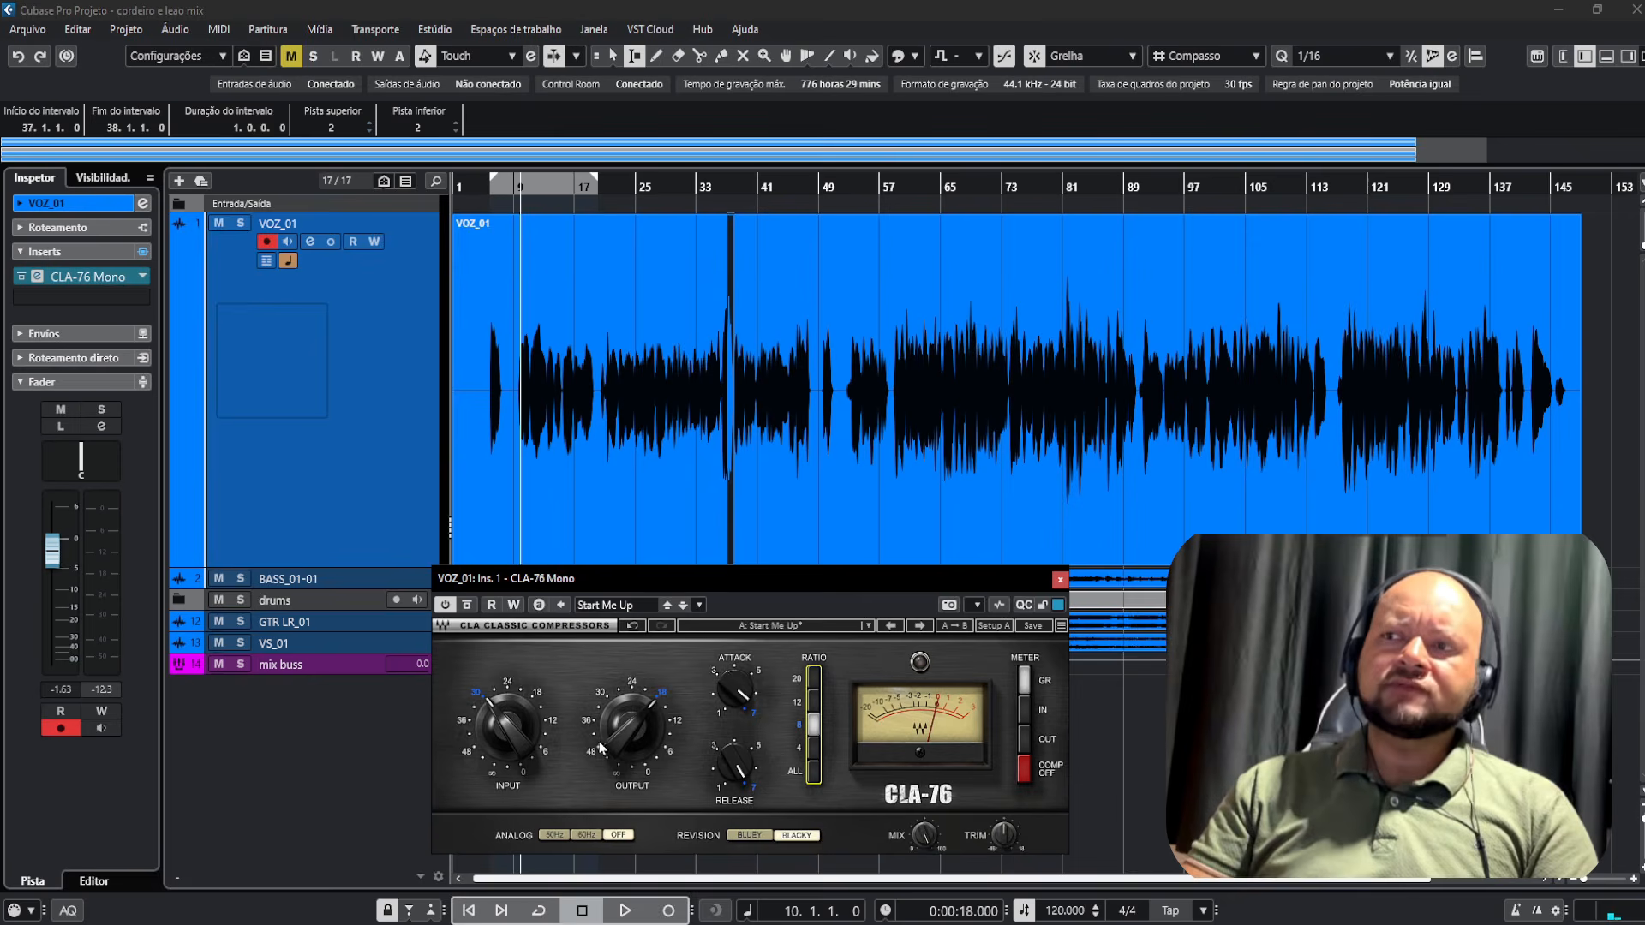
mouse_move(495, 735)
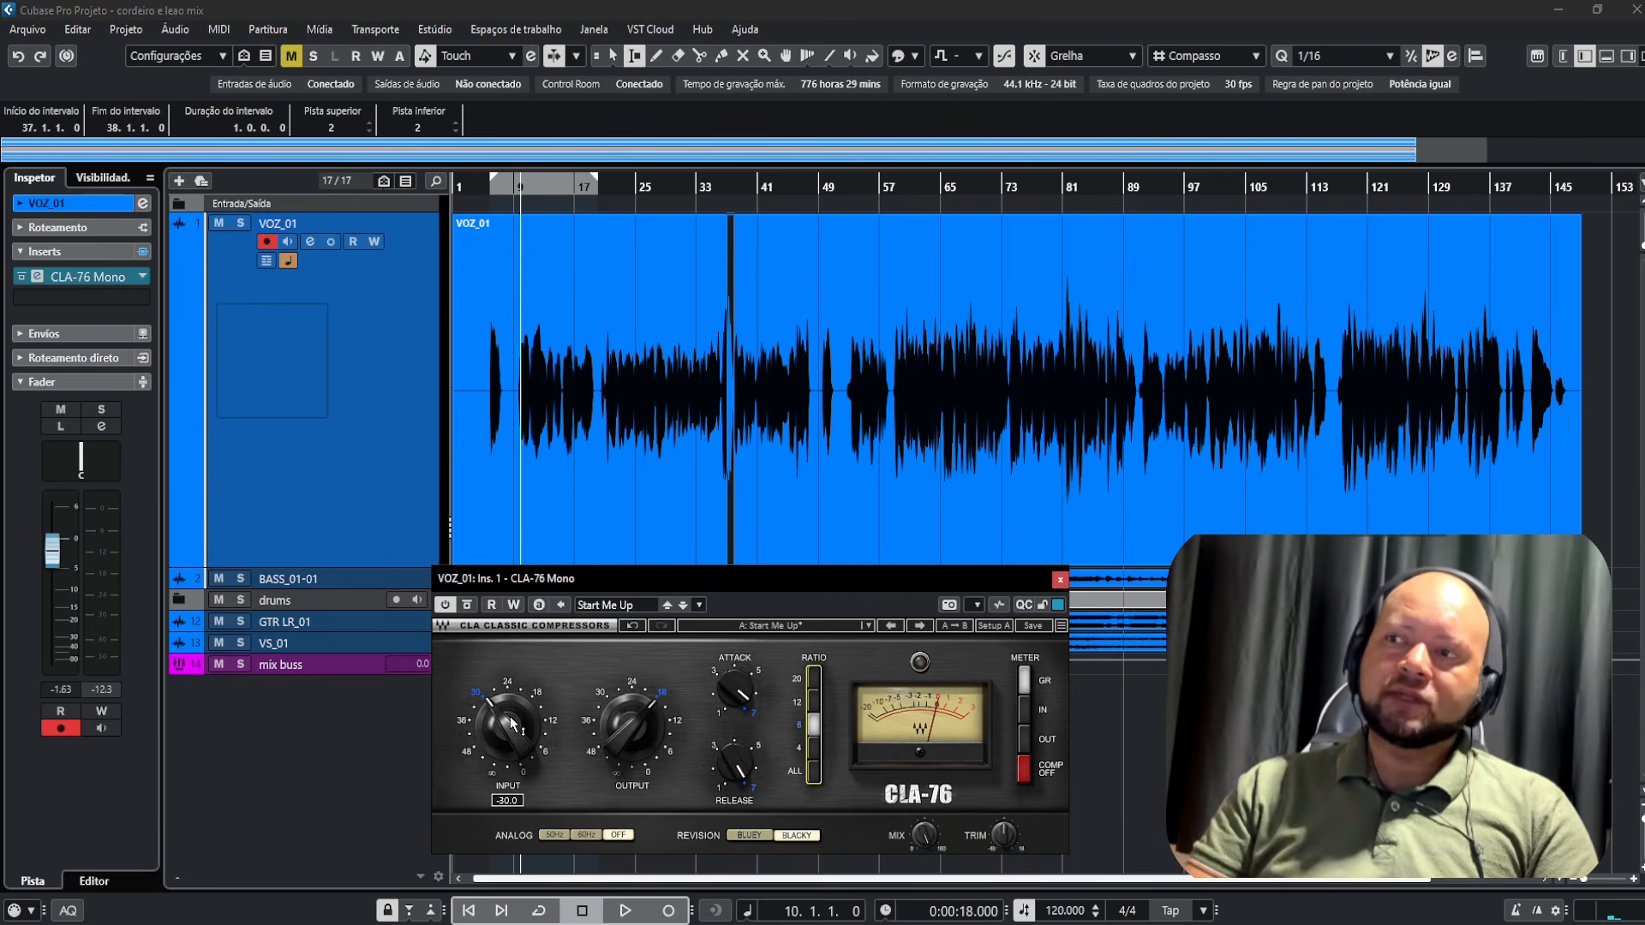
mouse_move(619, 728)
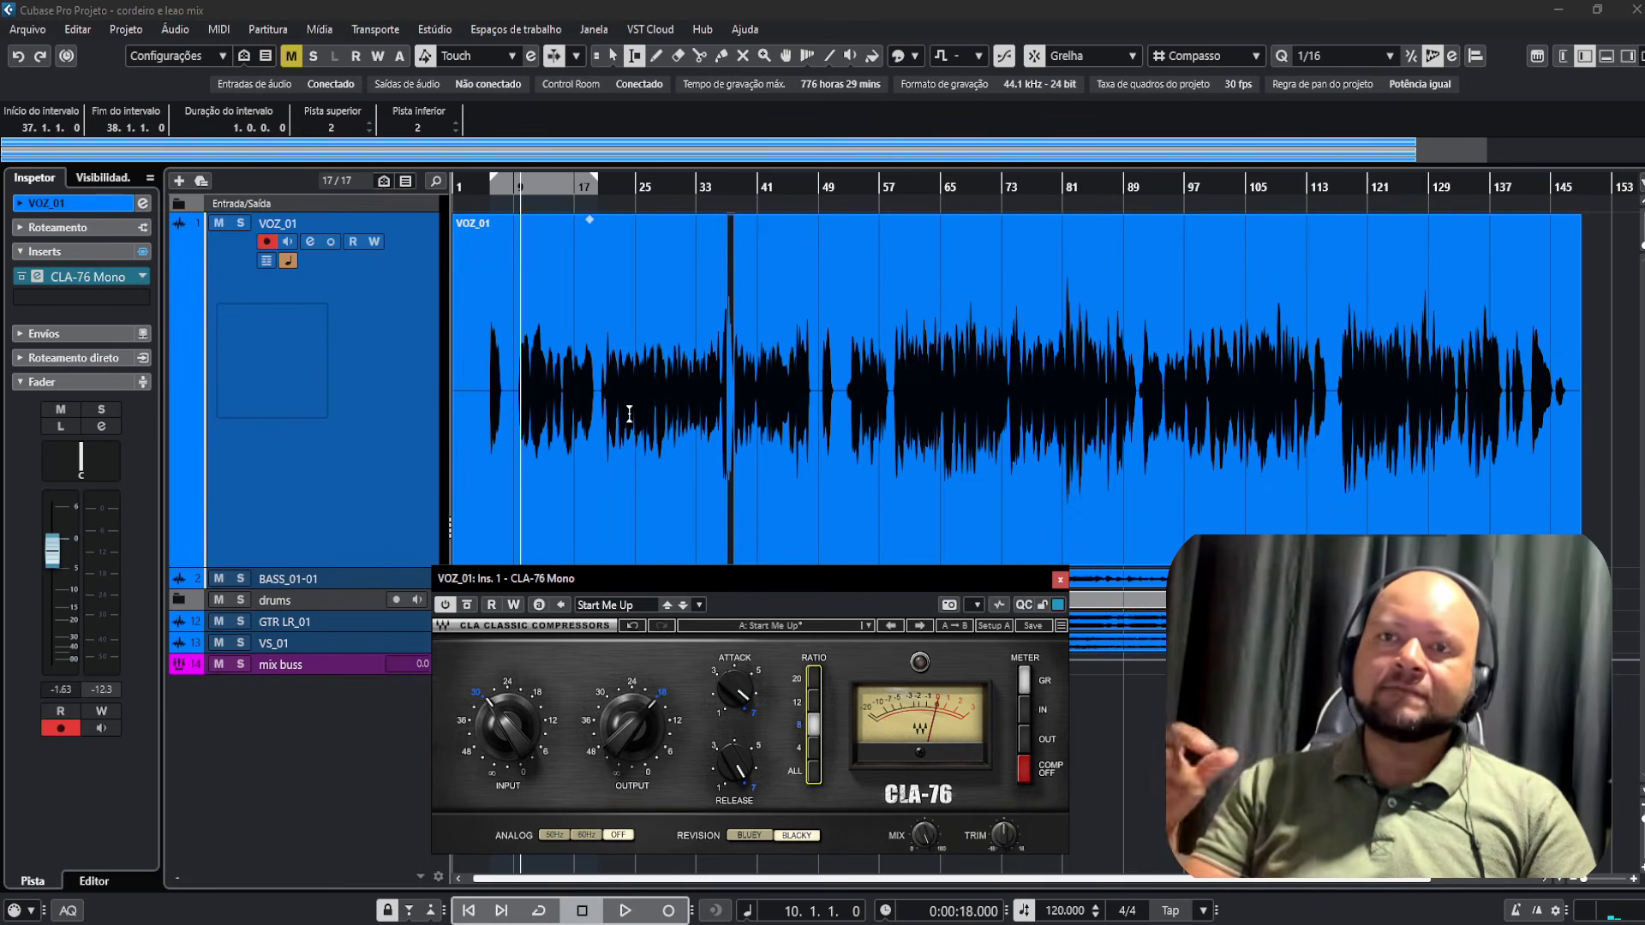
left_click(565, 453)
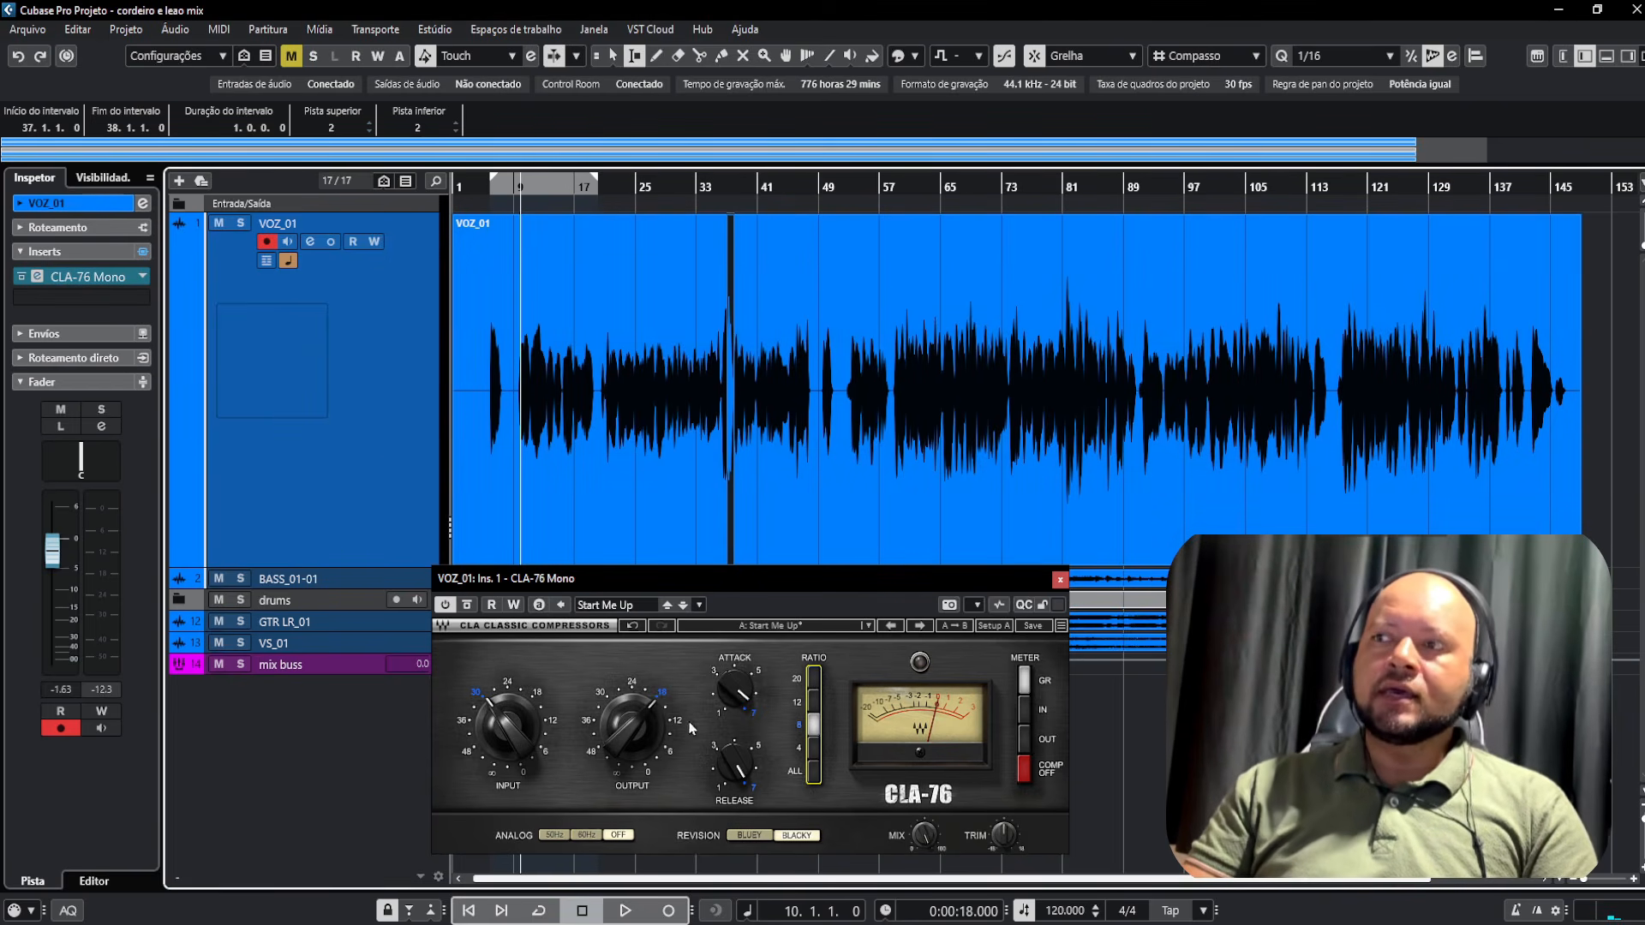
Solo VOZ_01 during playback and fine-tune the CLA-76 attack and its release to about 6.98
key("space")
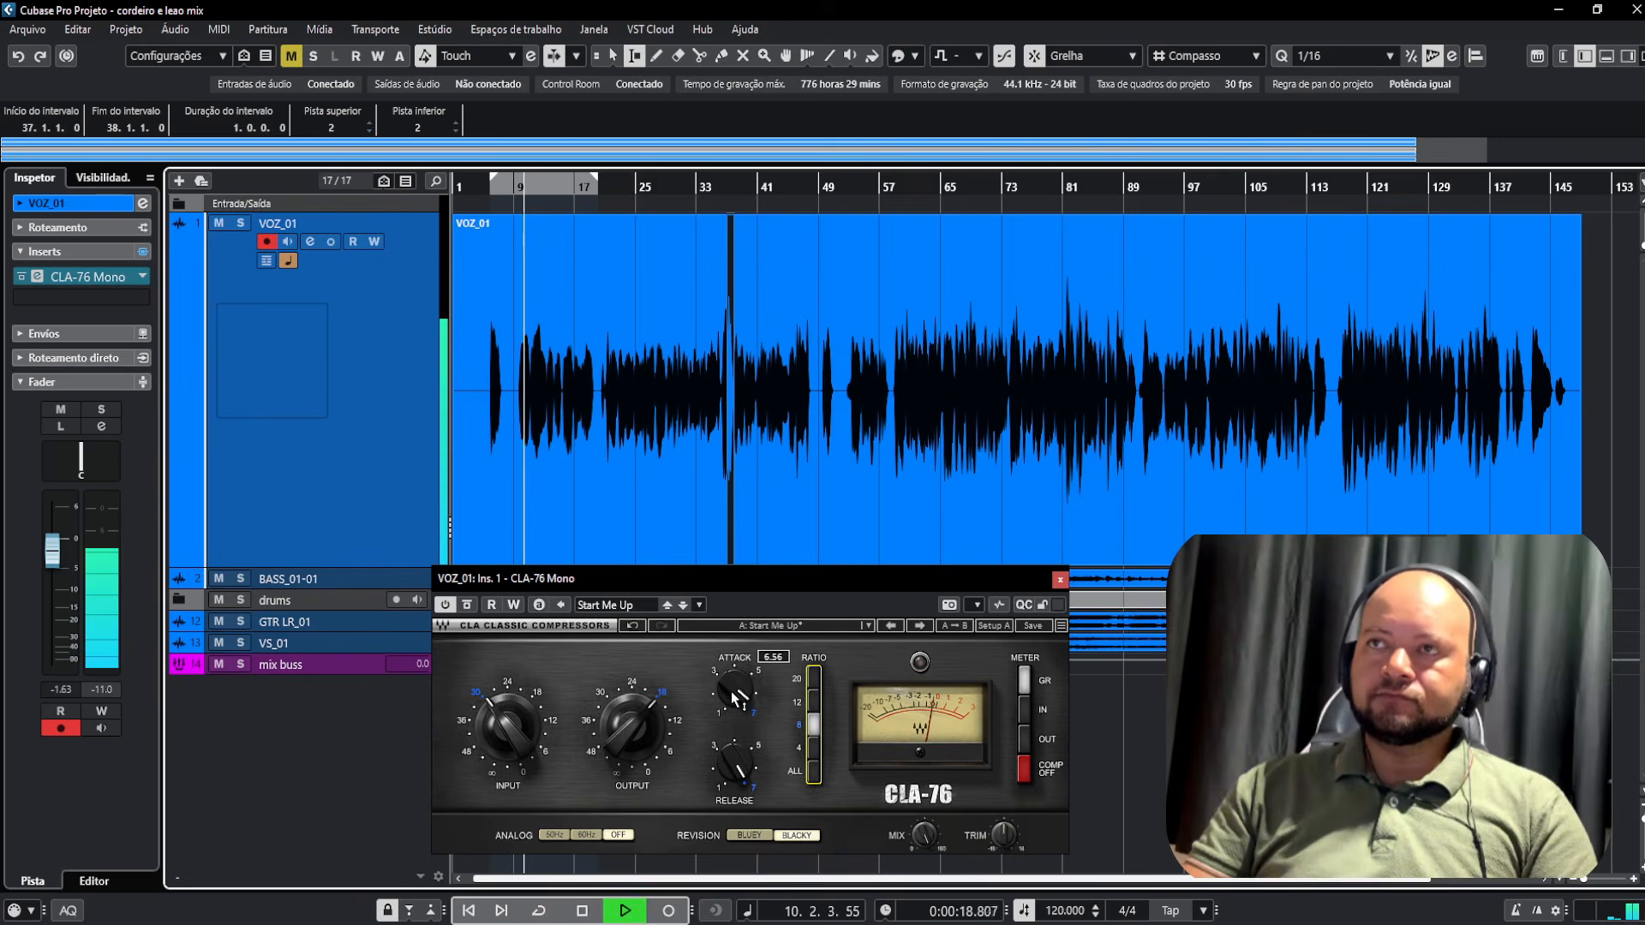
key("s")
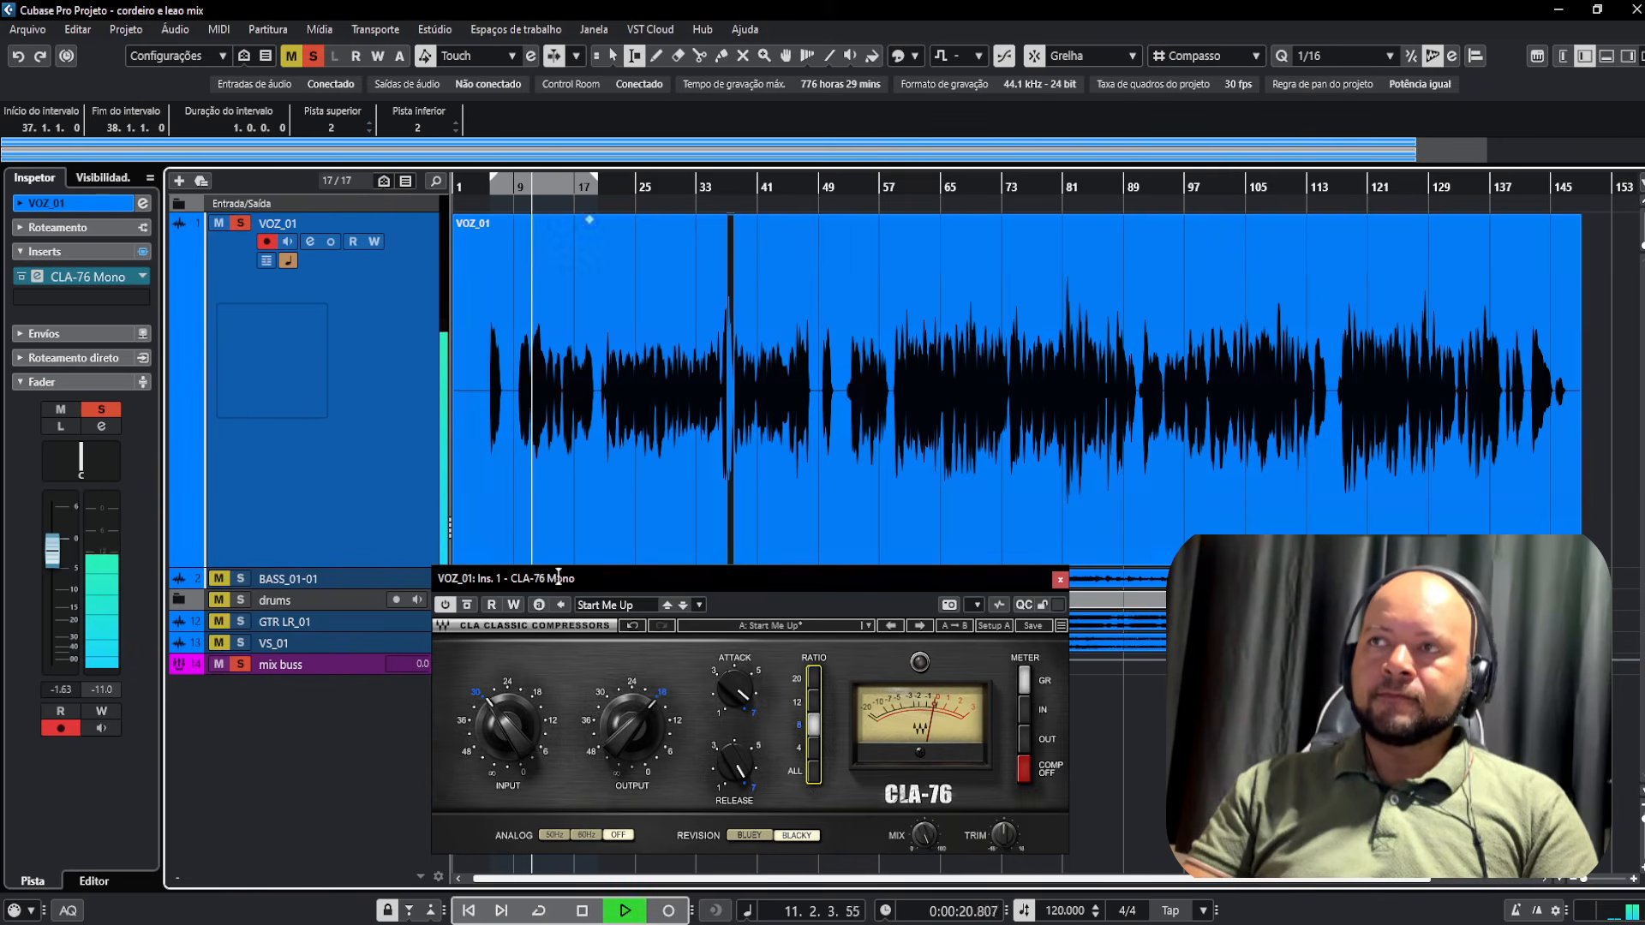
left_click_drag(737, 764, 736, 714)
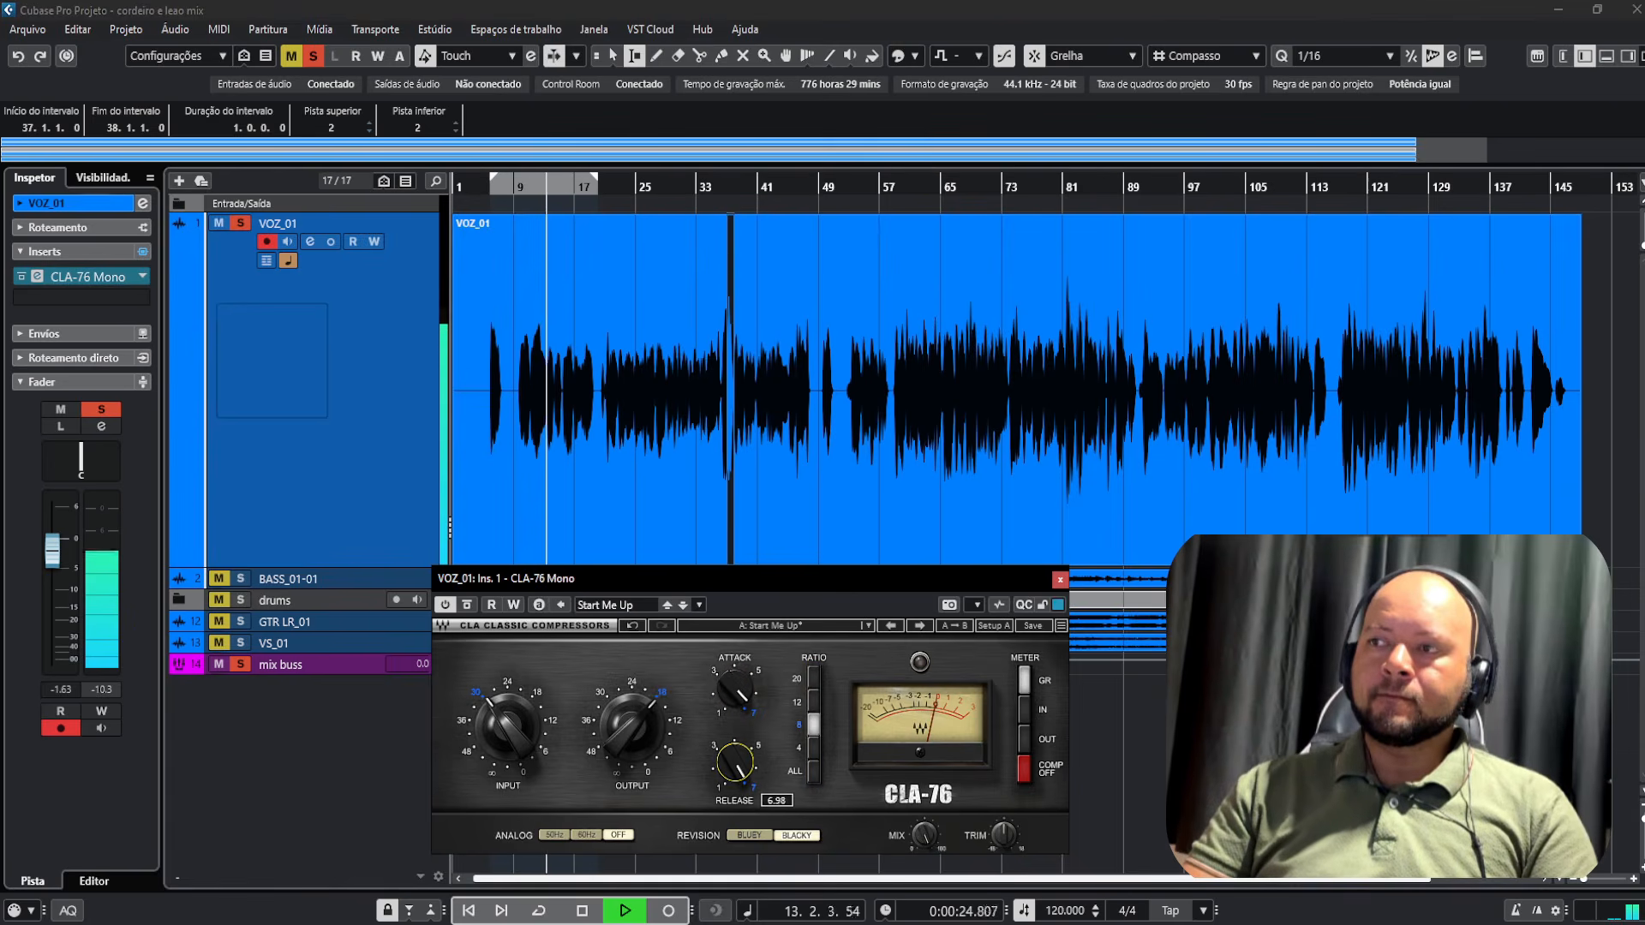
left_click_drag(735, 690, 735, 701)
Raise the CLA-76 input to about -27.0 and audition the vocal peak from bar 37
left_click_drag(507, 727, 509, 730)
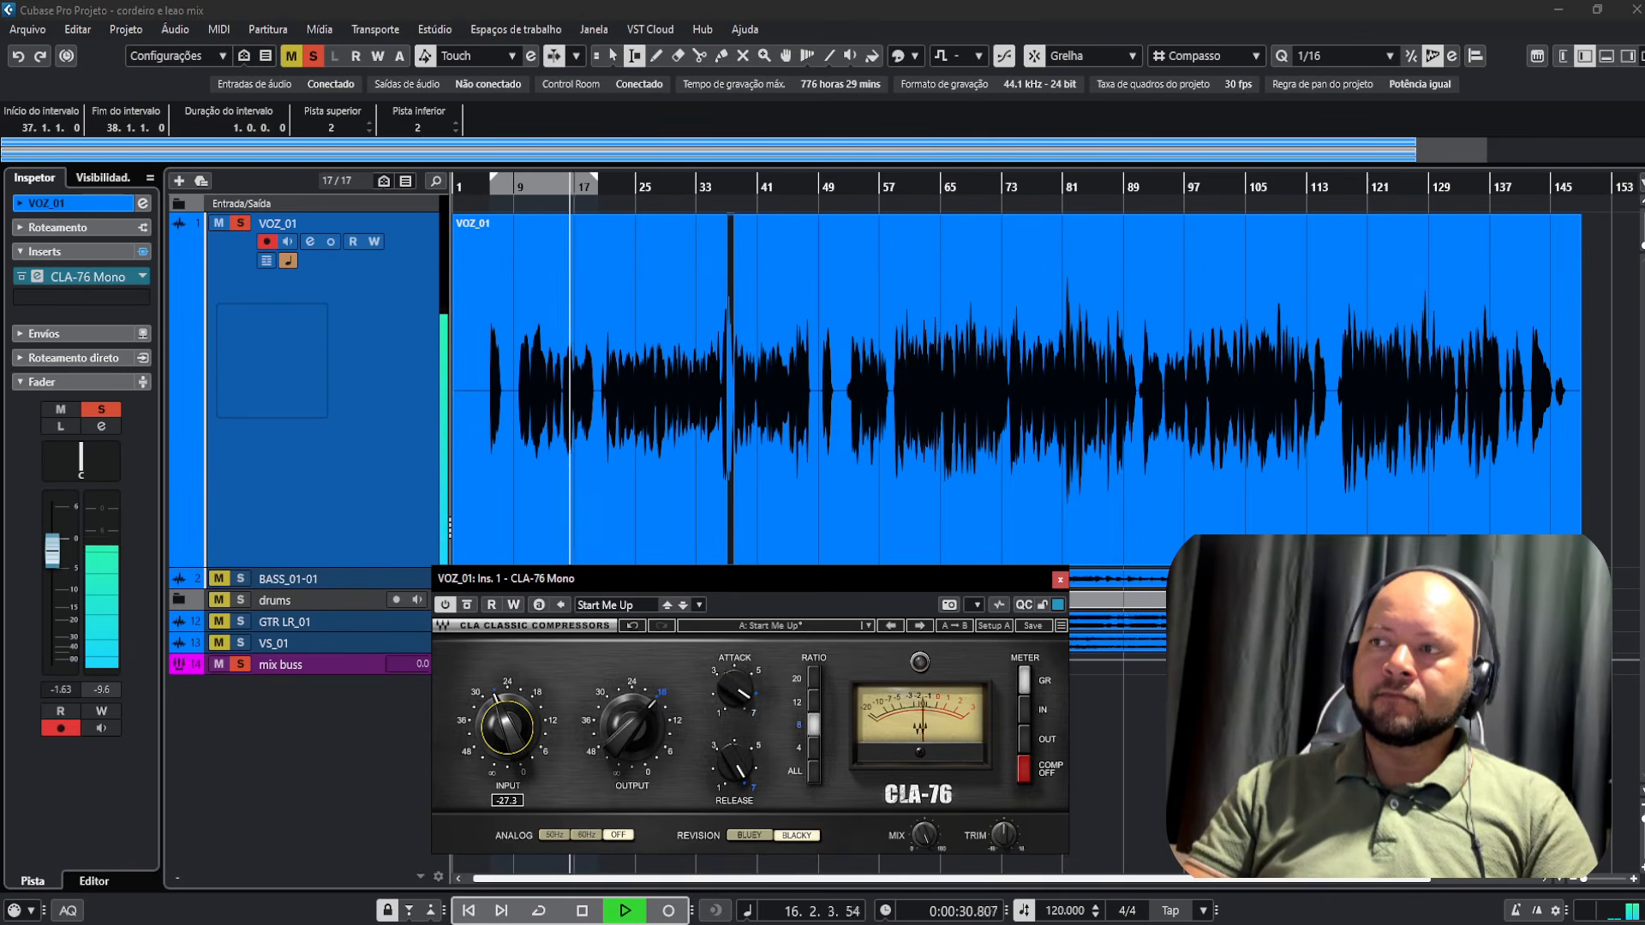
left_click_drag(510, 737, 510, 732)
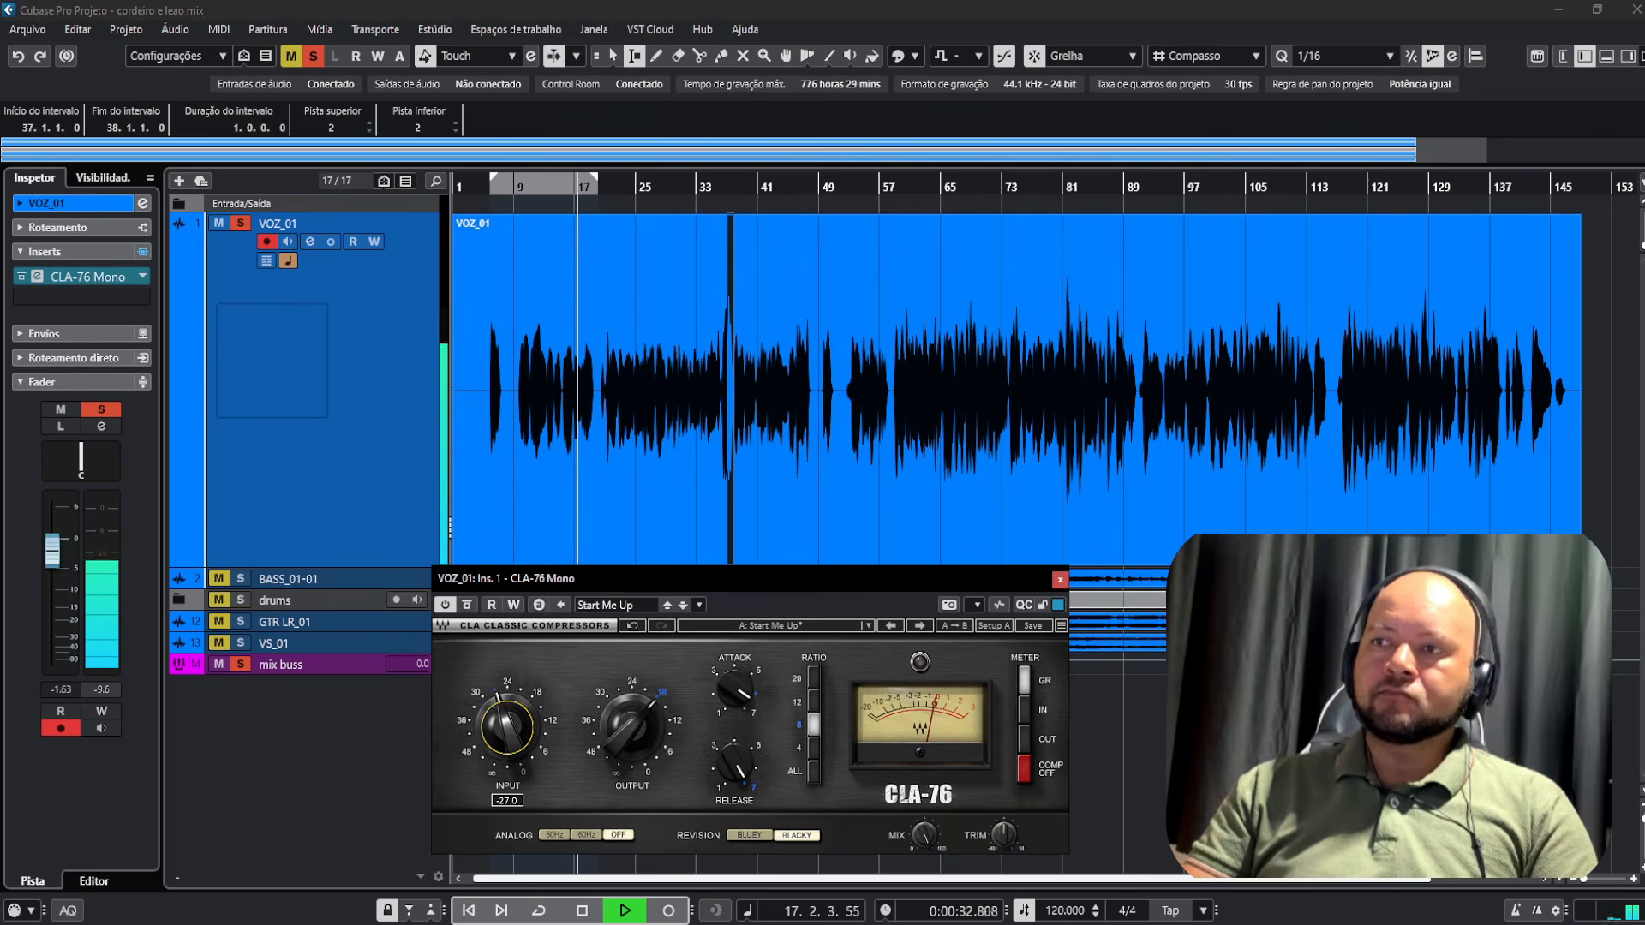
left_click(724, 190)
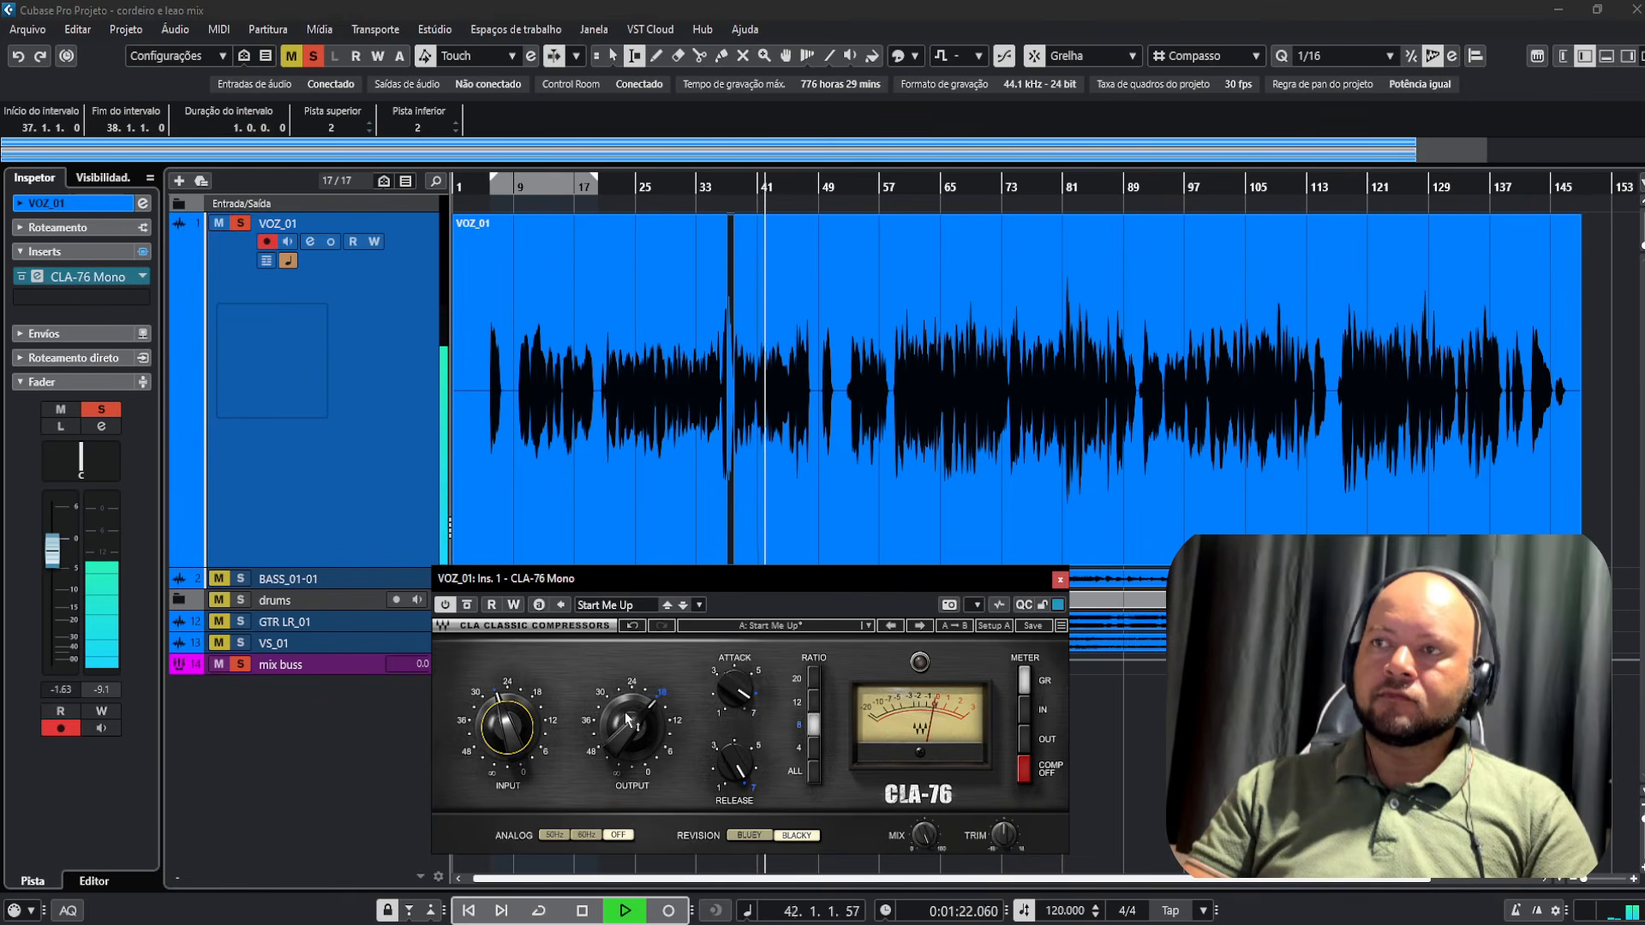
key("space")
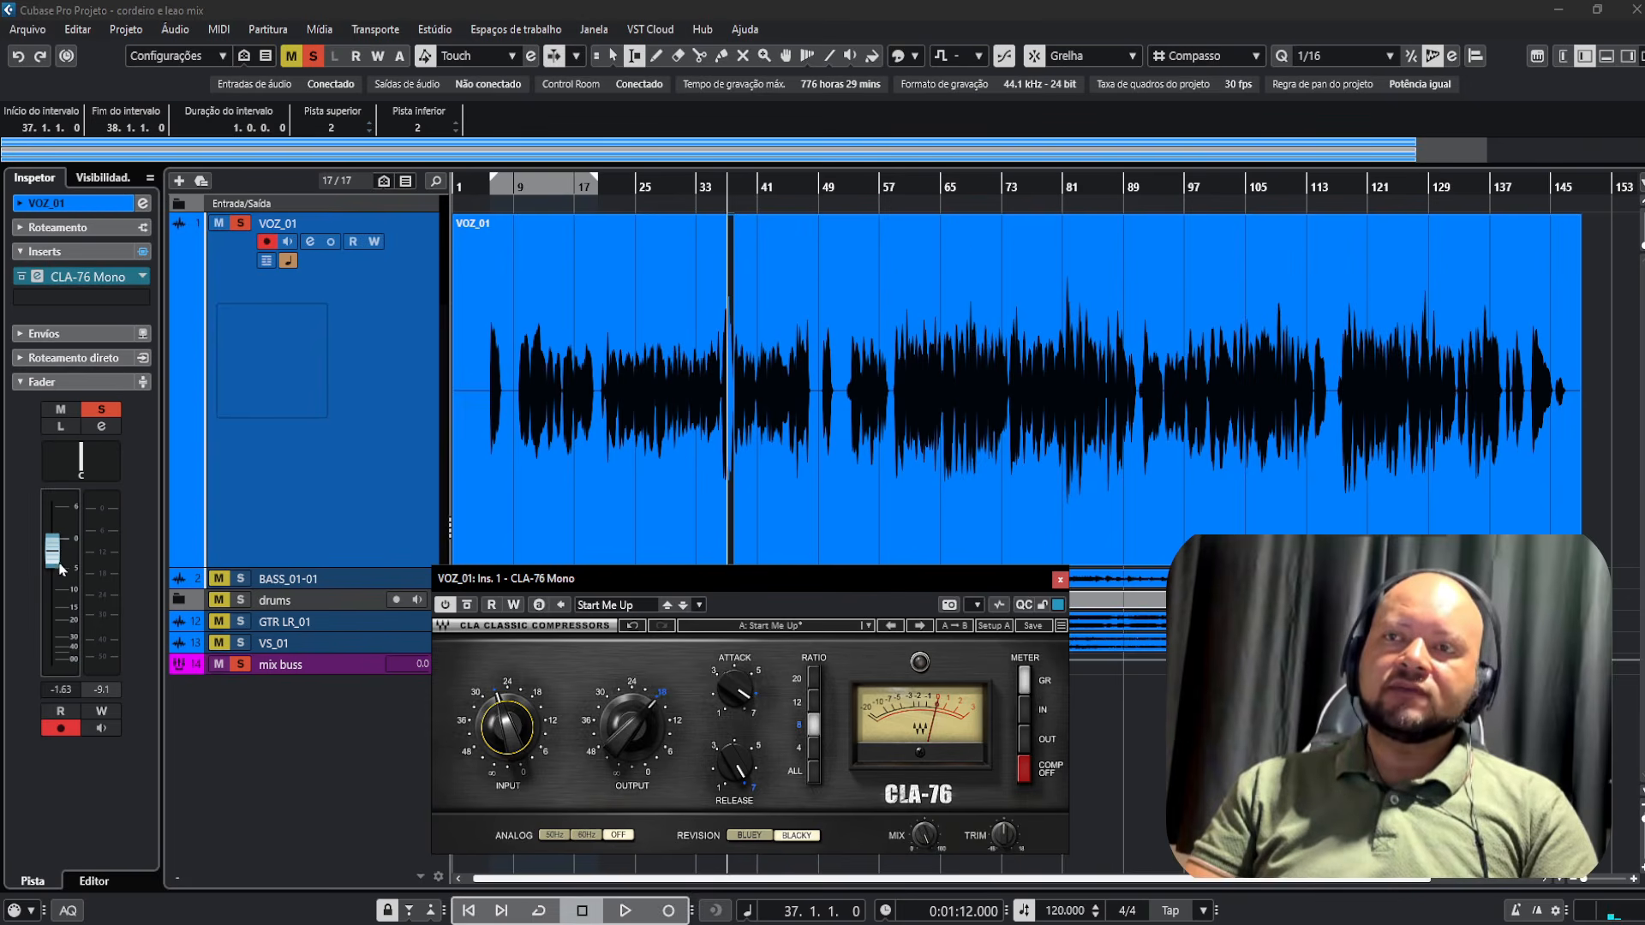
Lower the CLA-76 output to about -23.6 and compare the bypassed and compressed vocal levels during playback from bar 37
key("space")
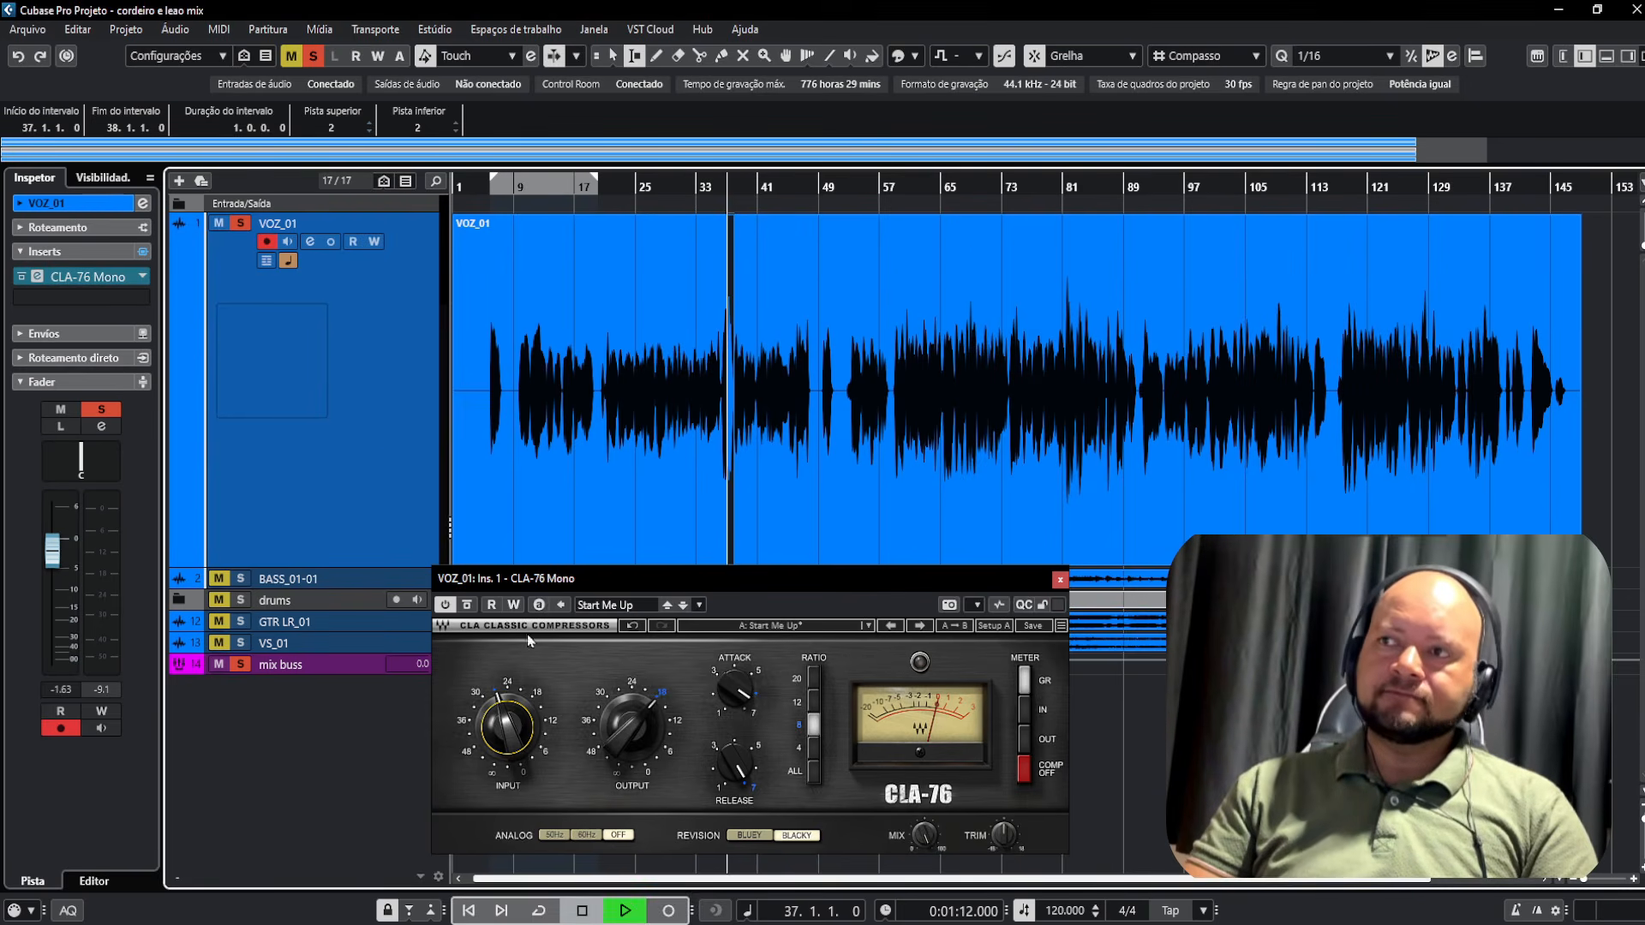
left_click(468, 607)
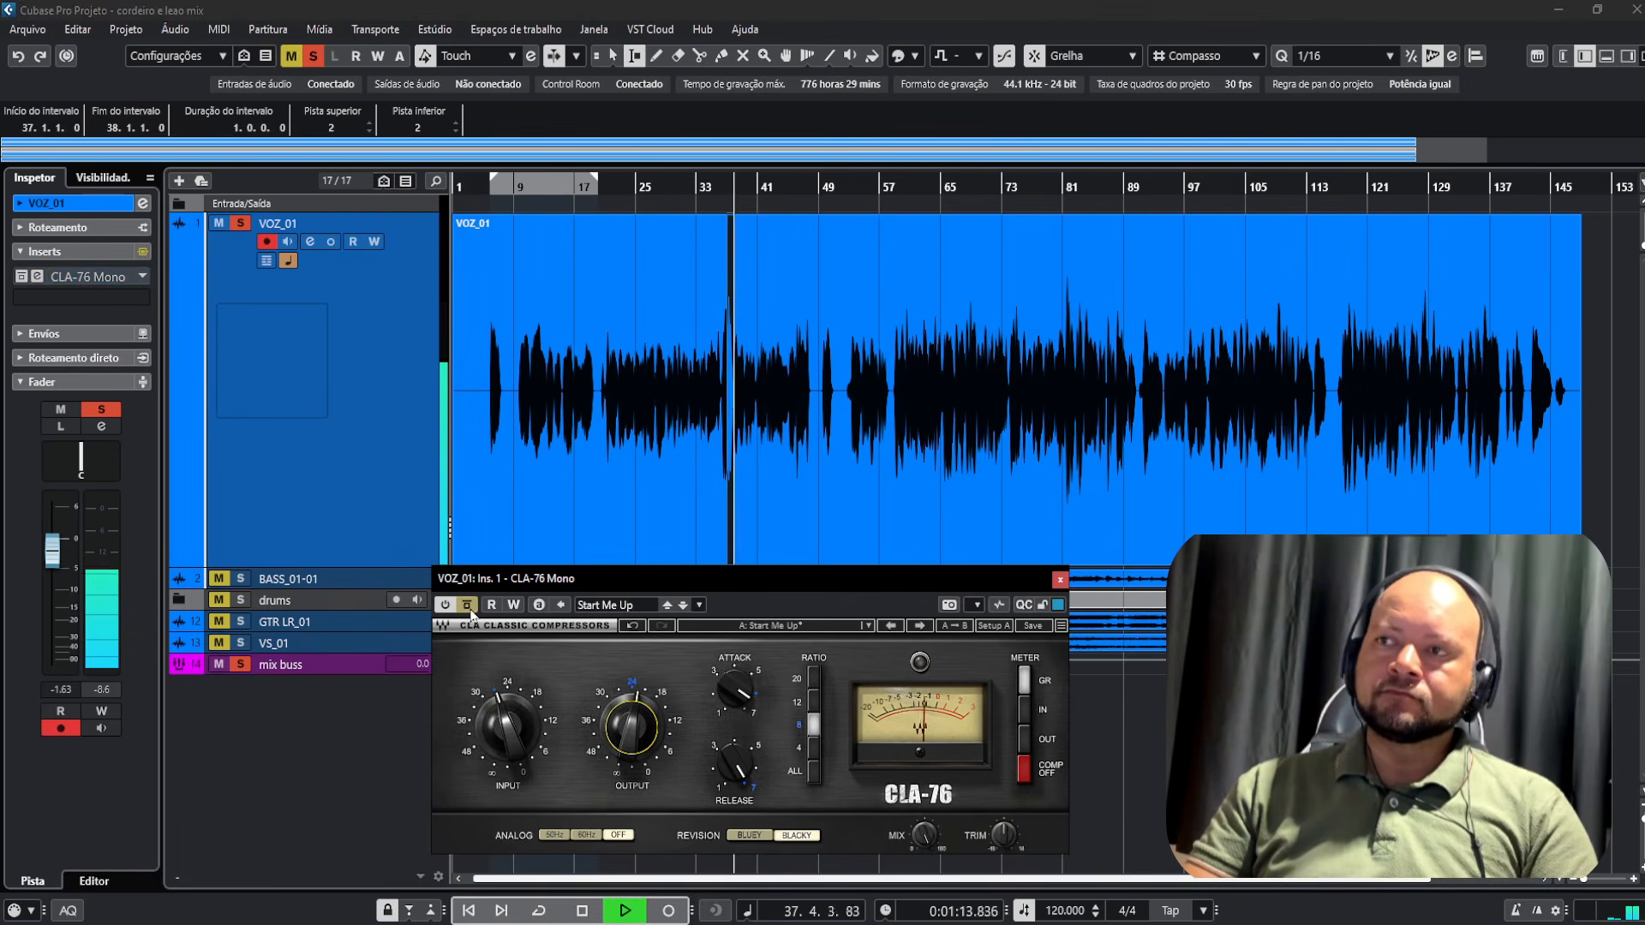
left_click(468, 606)
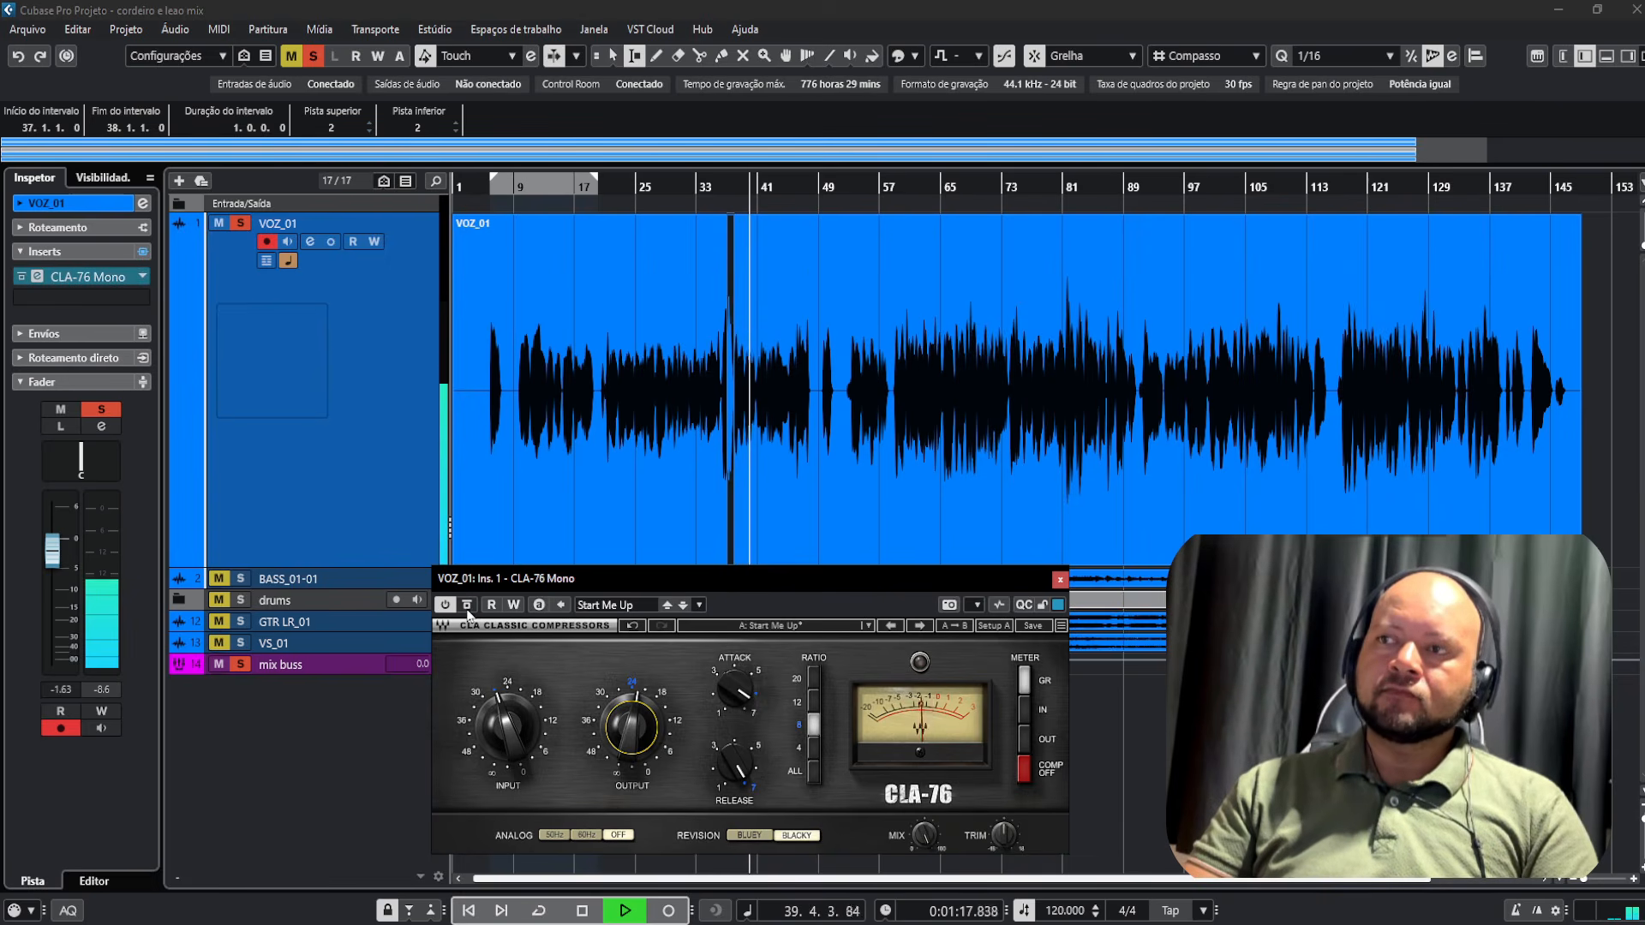
left_click(467, 607)
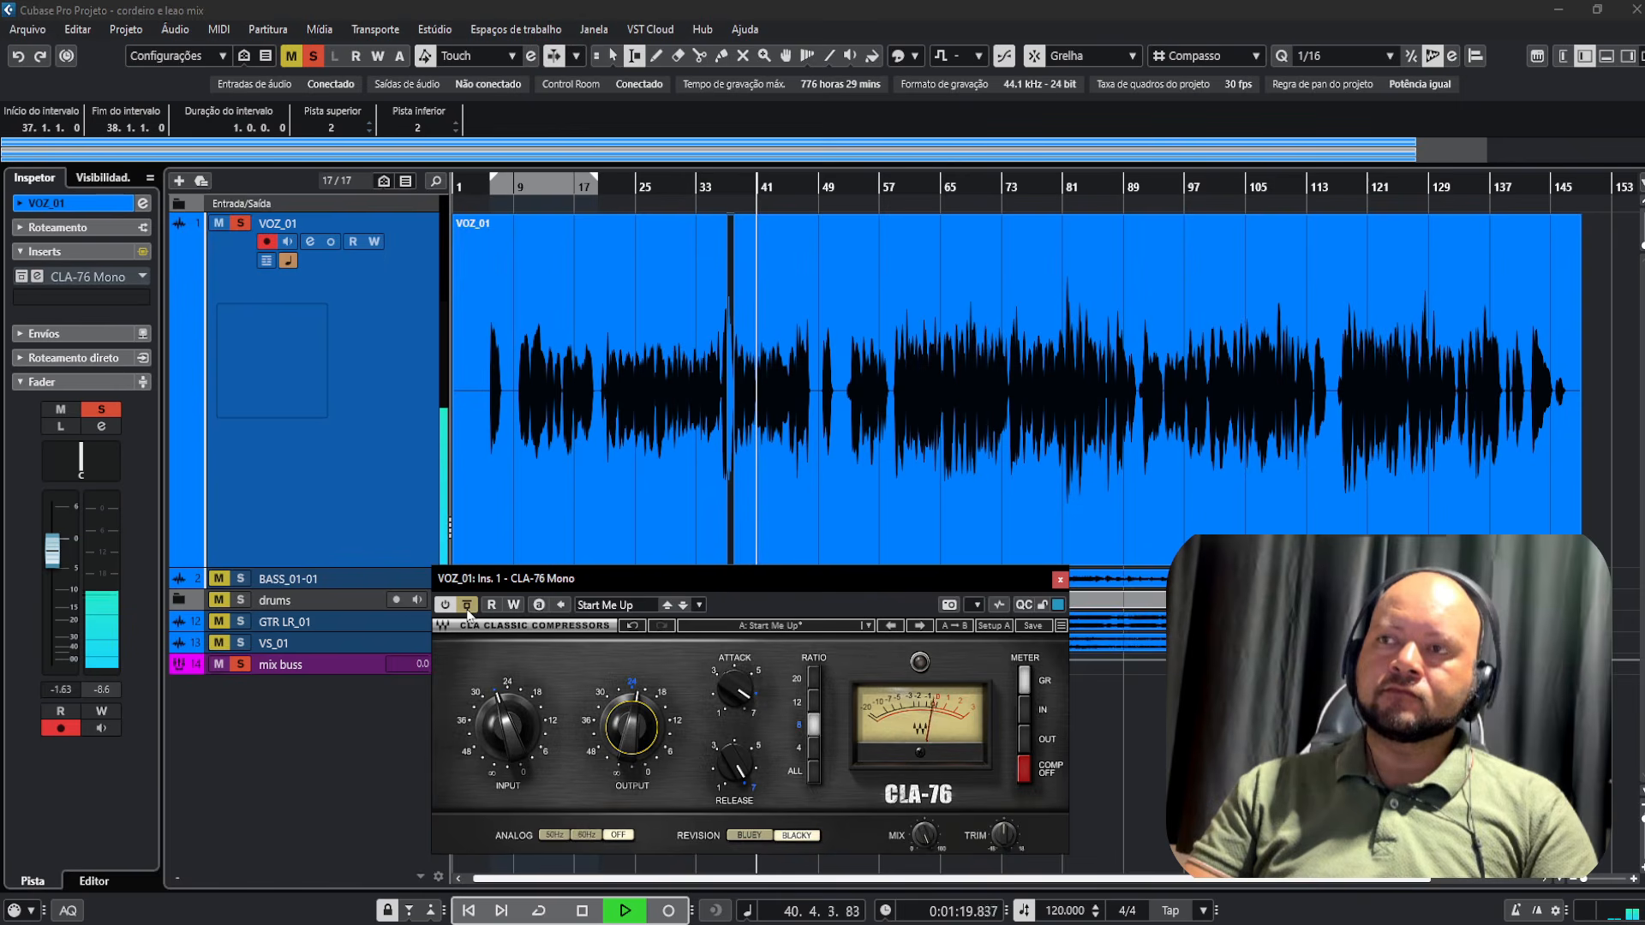
left_click(468, 607)
mouse_move(631, 728)
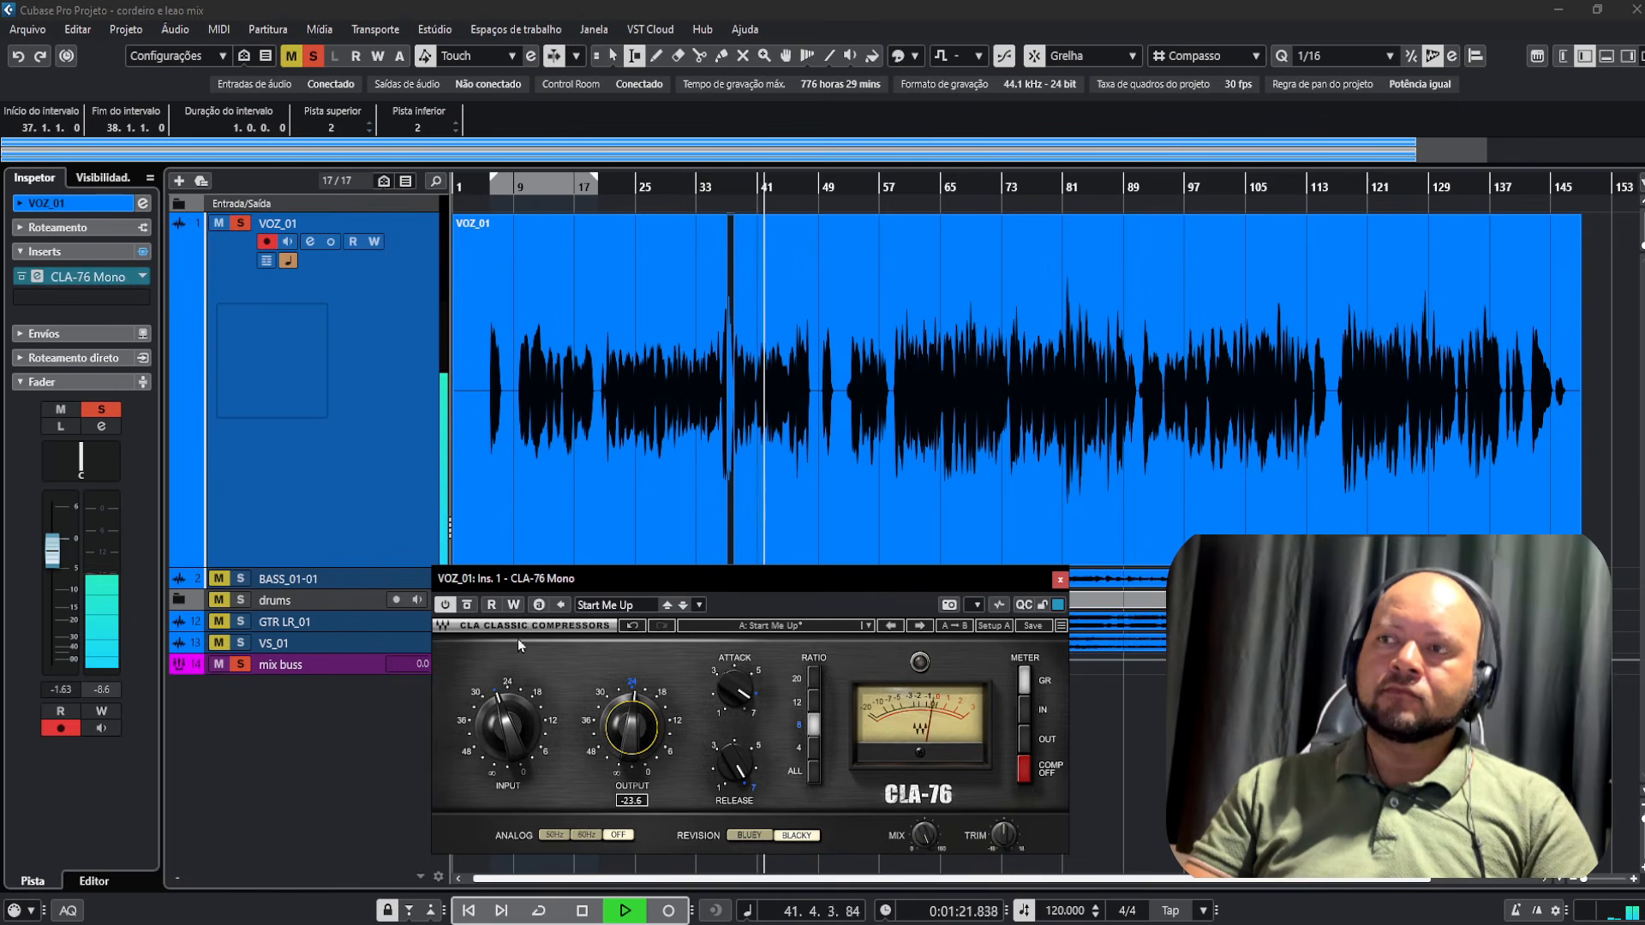
left_click(467, 606)
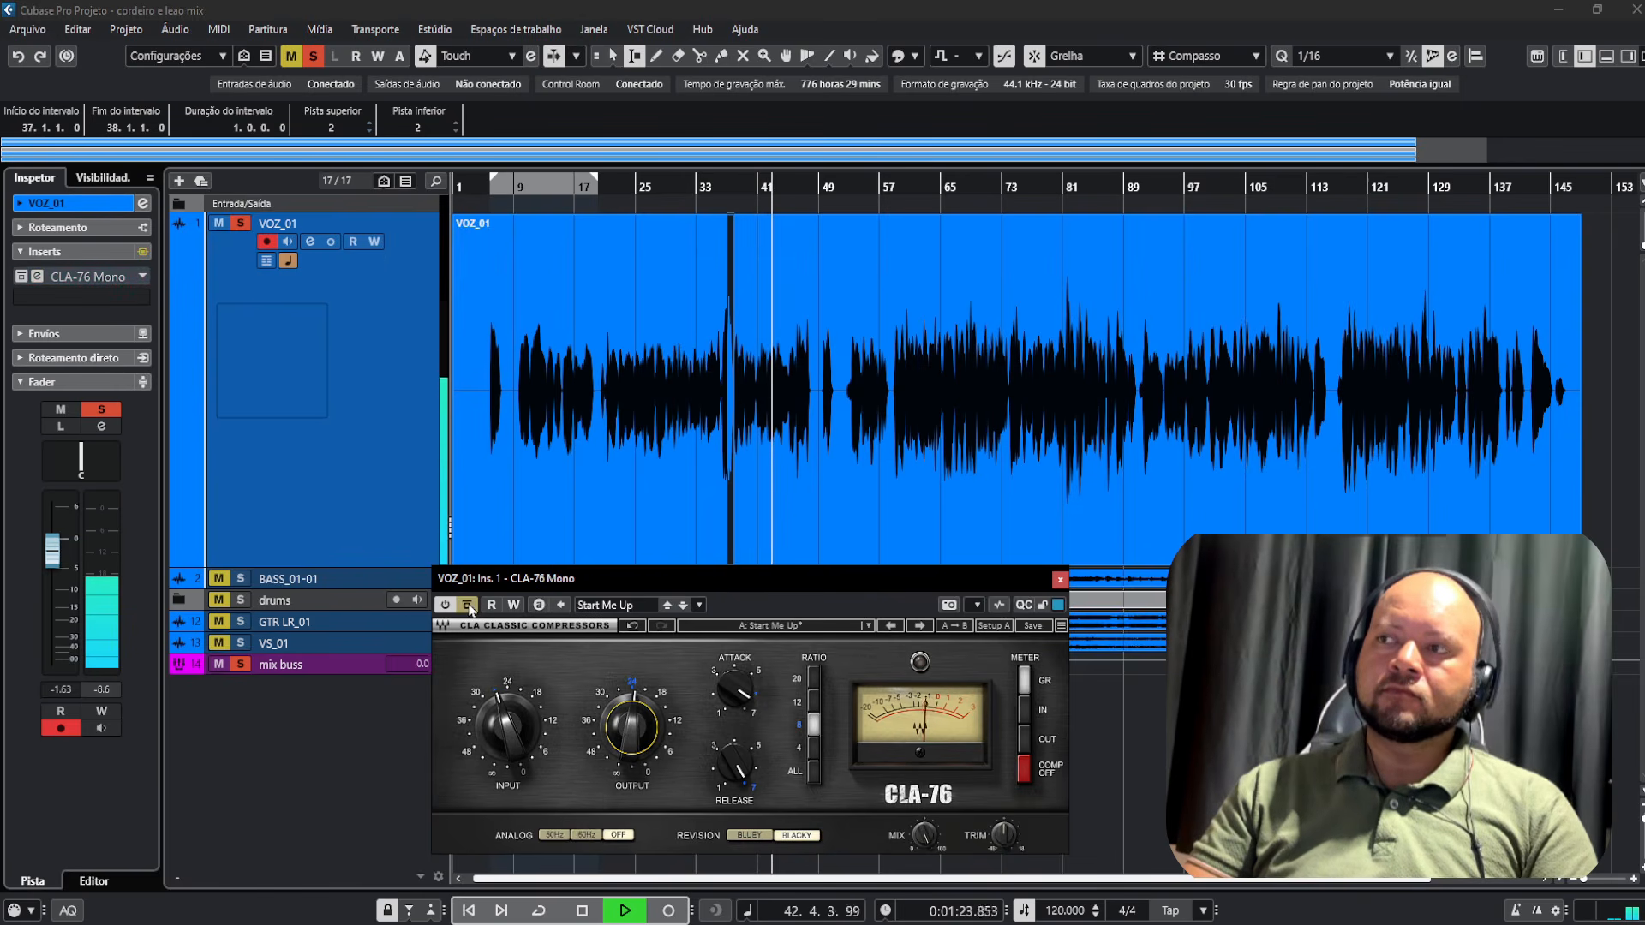
left_click(468, 607)
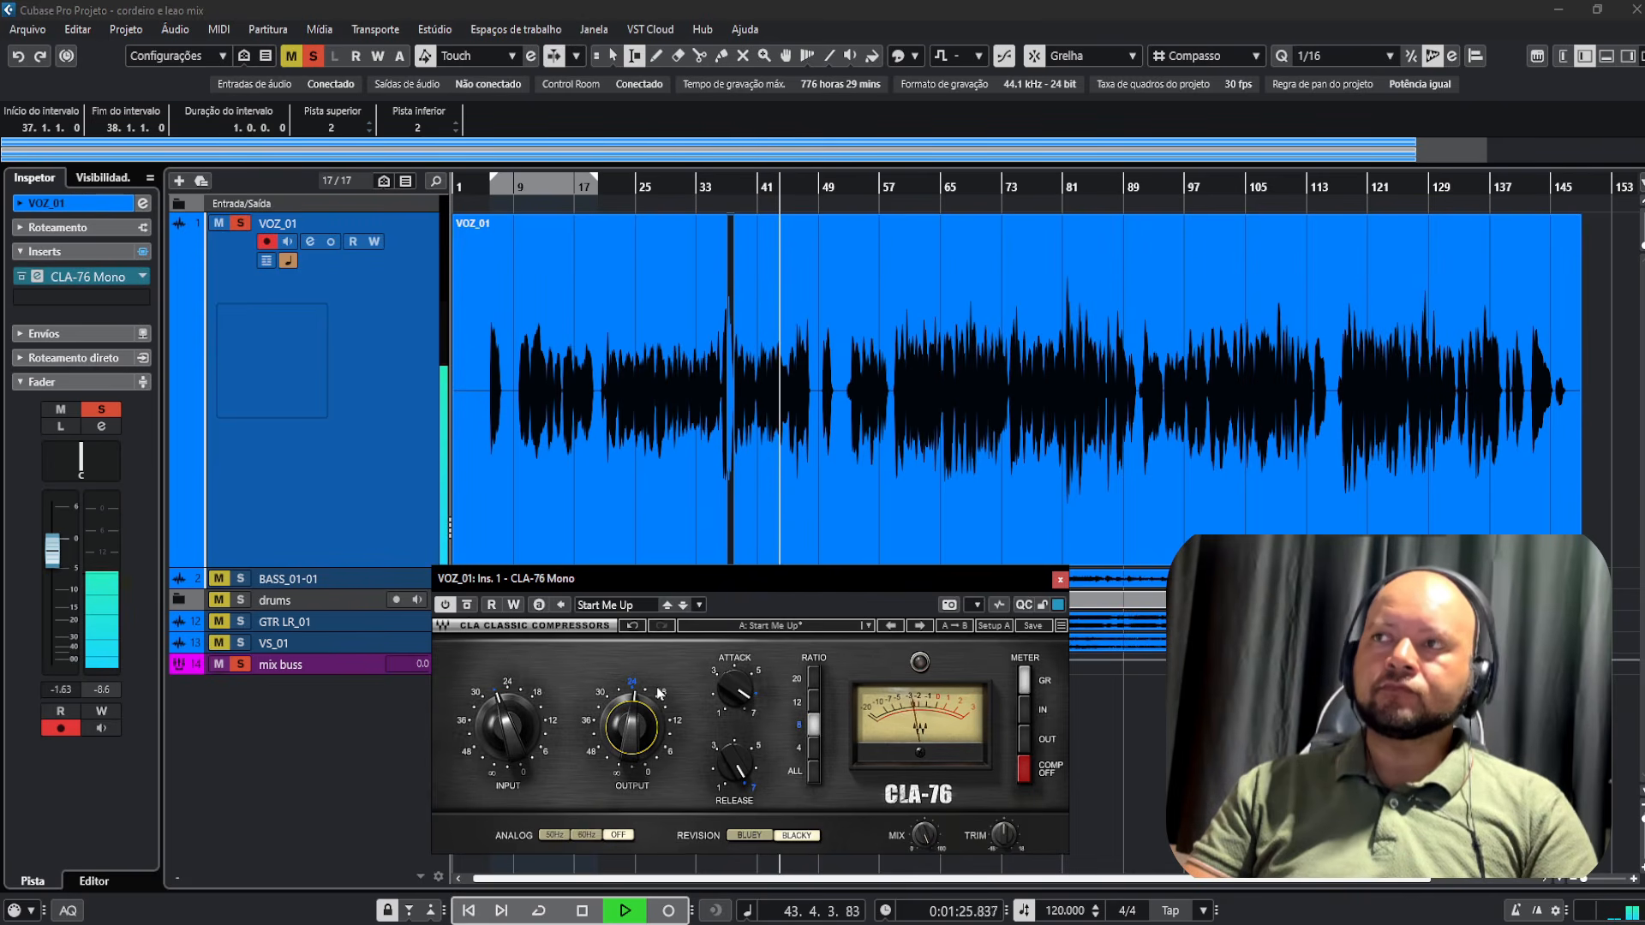
key("space")
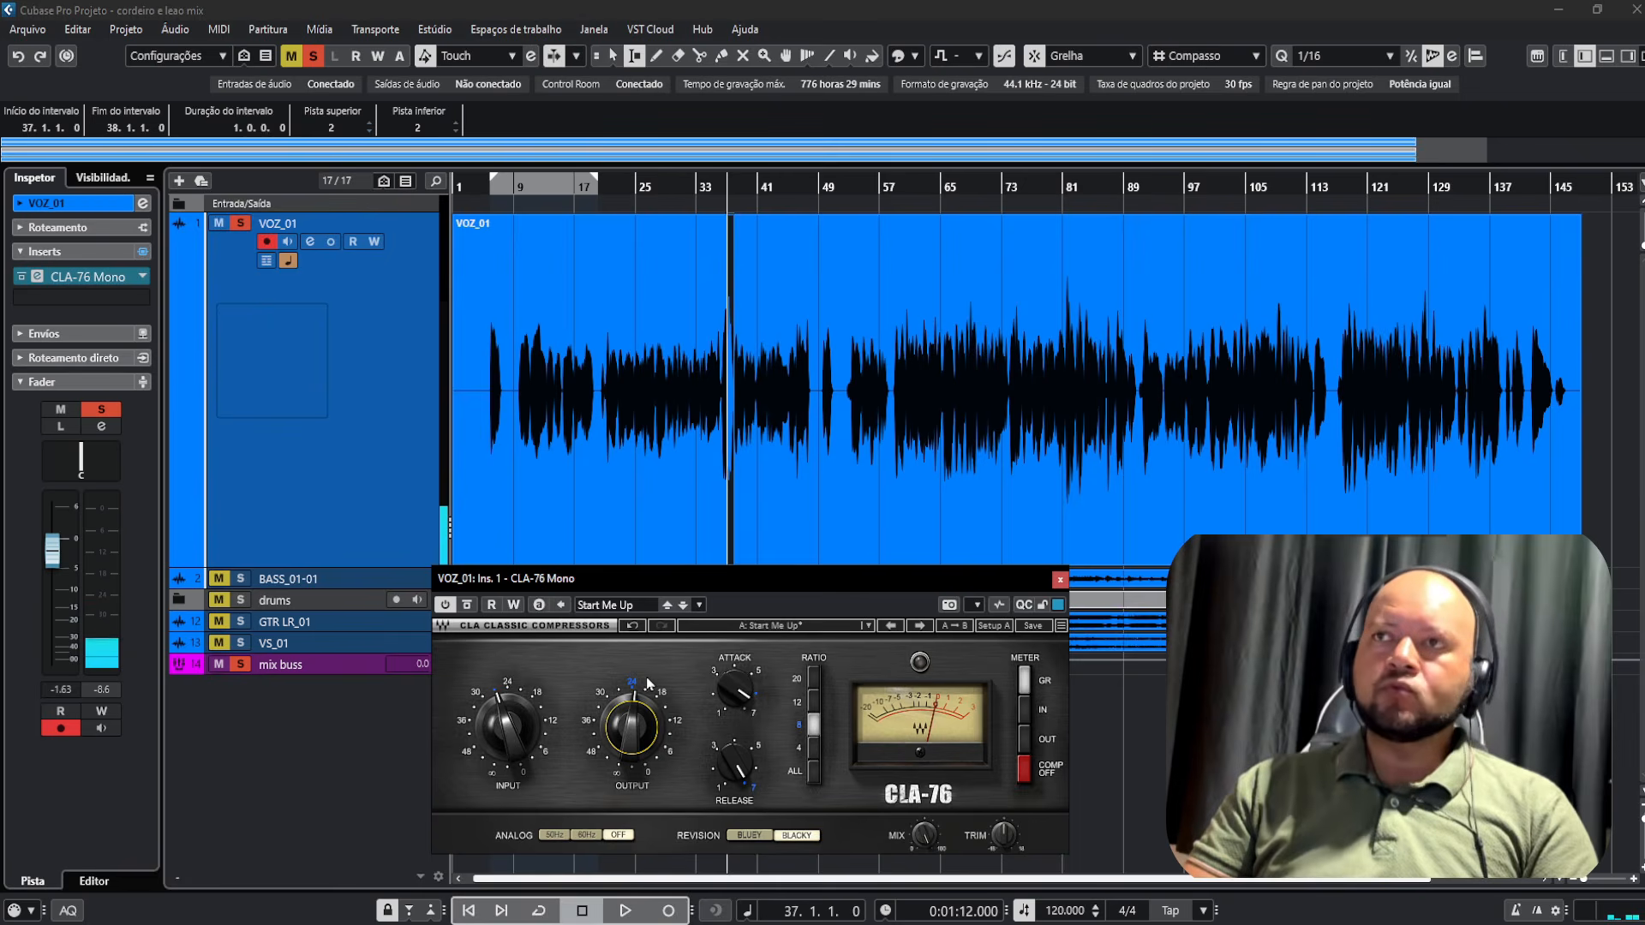
Clear the active solos and play the full mix from bar 10 with the VOZ_01 inserts bypassed
left_click(312, 56)
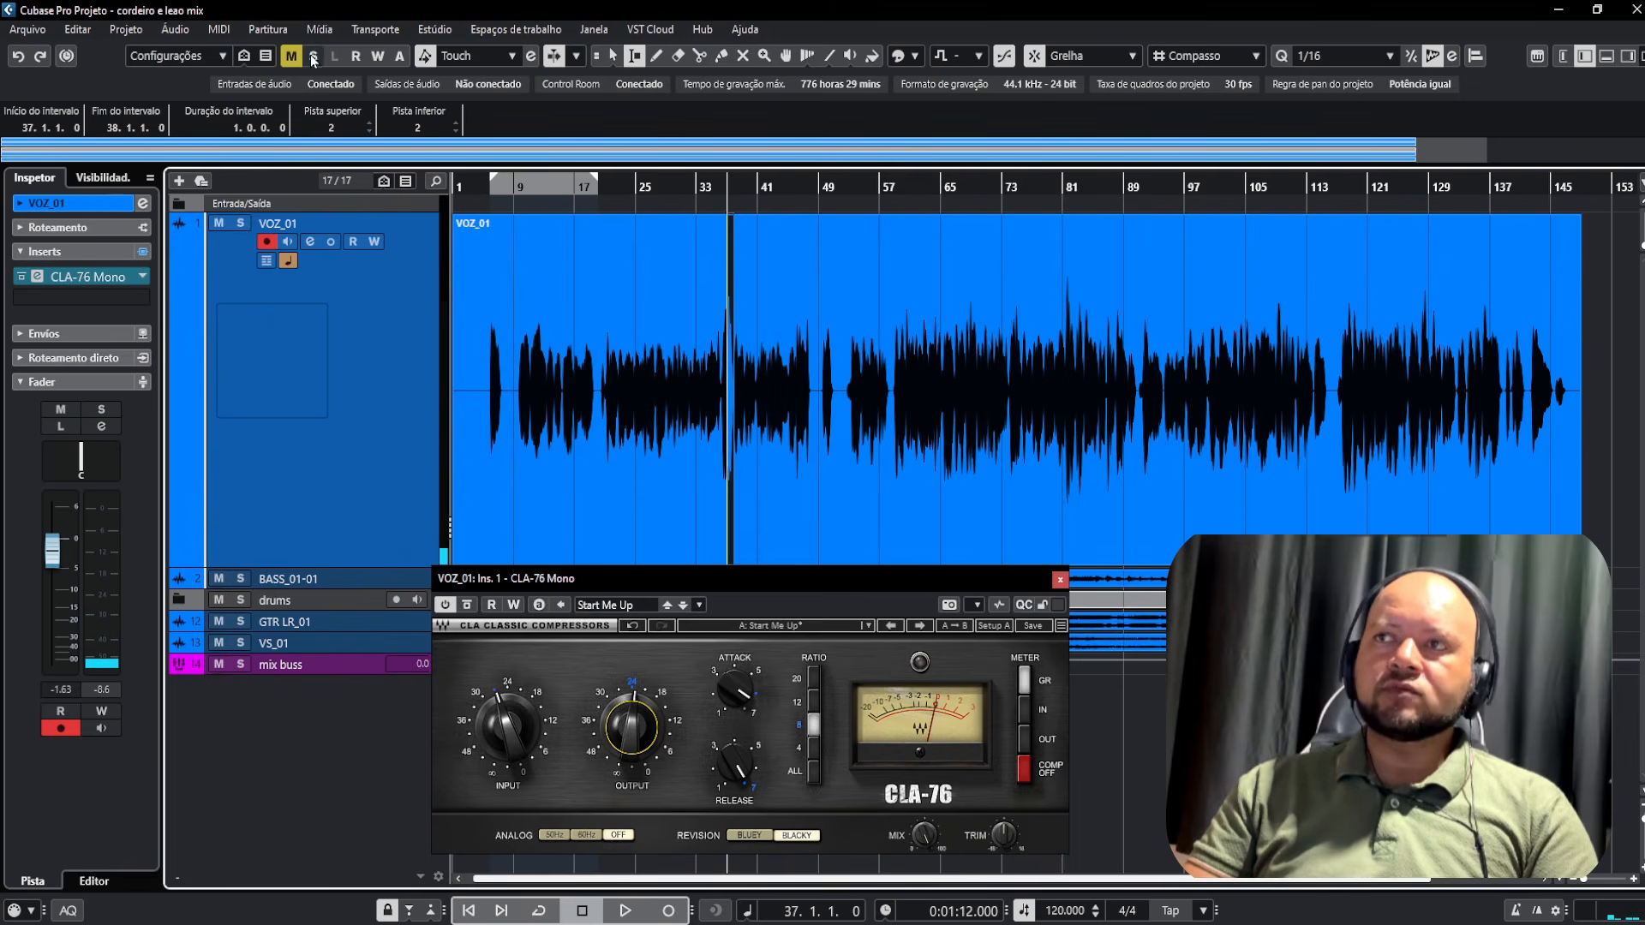
left_click(512, 186)
left_click_drag(511, 187, 520, 187)
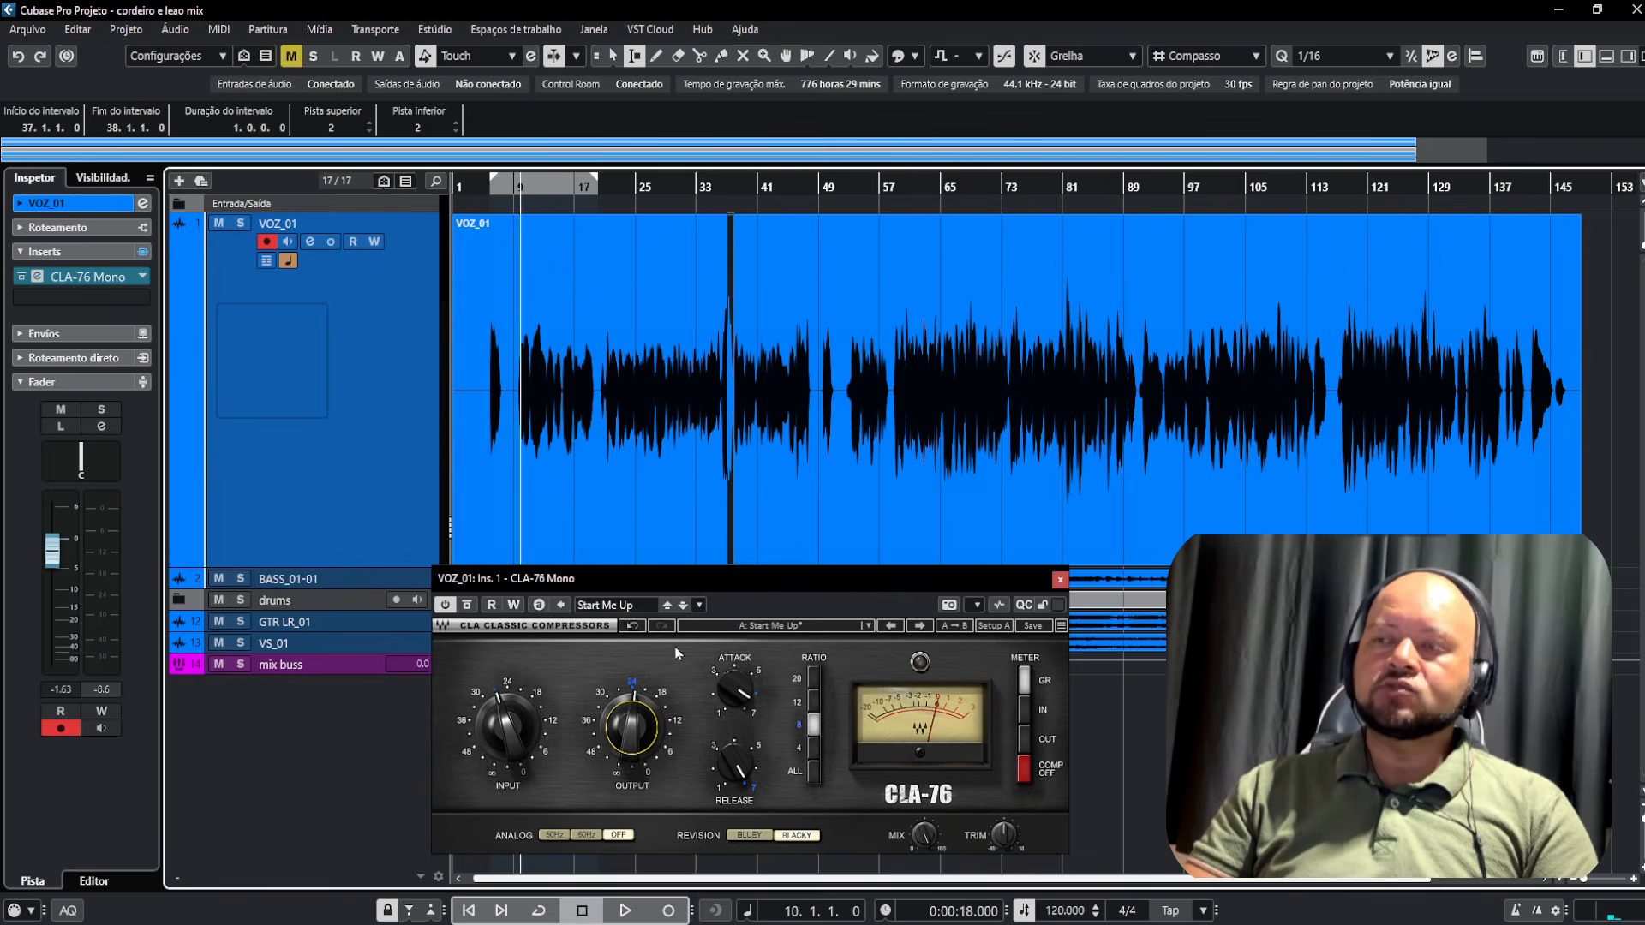
left_click(143, 252)
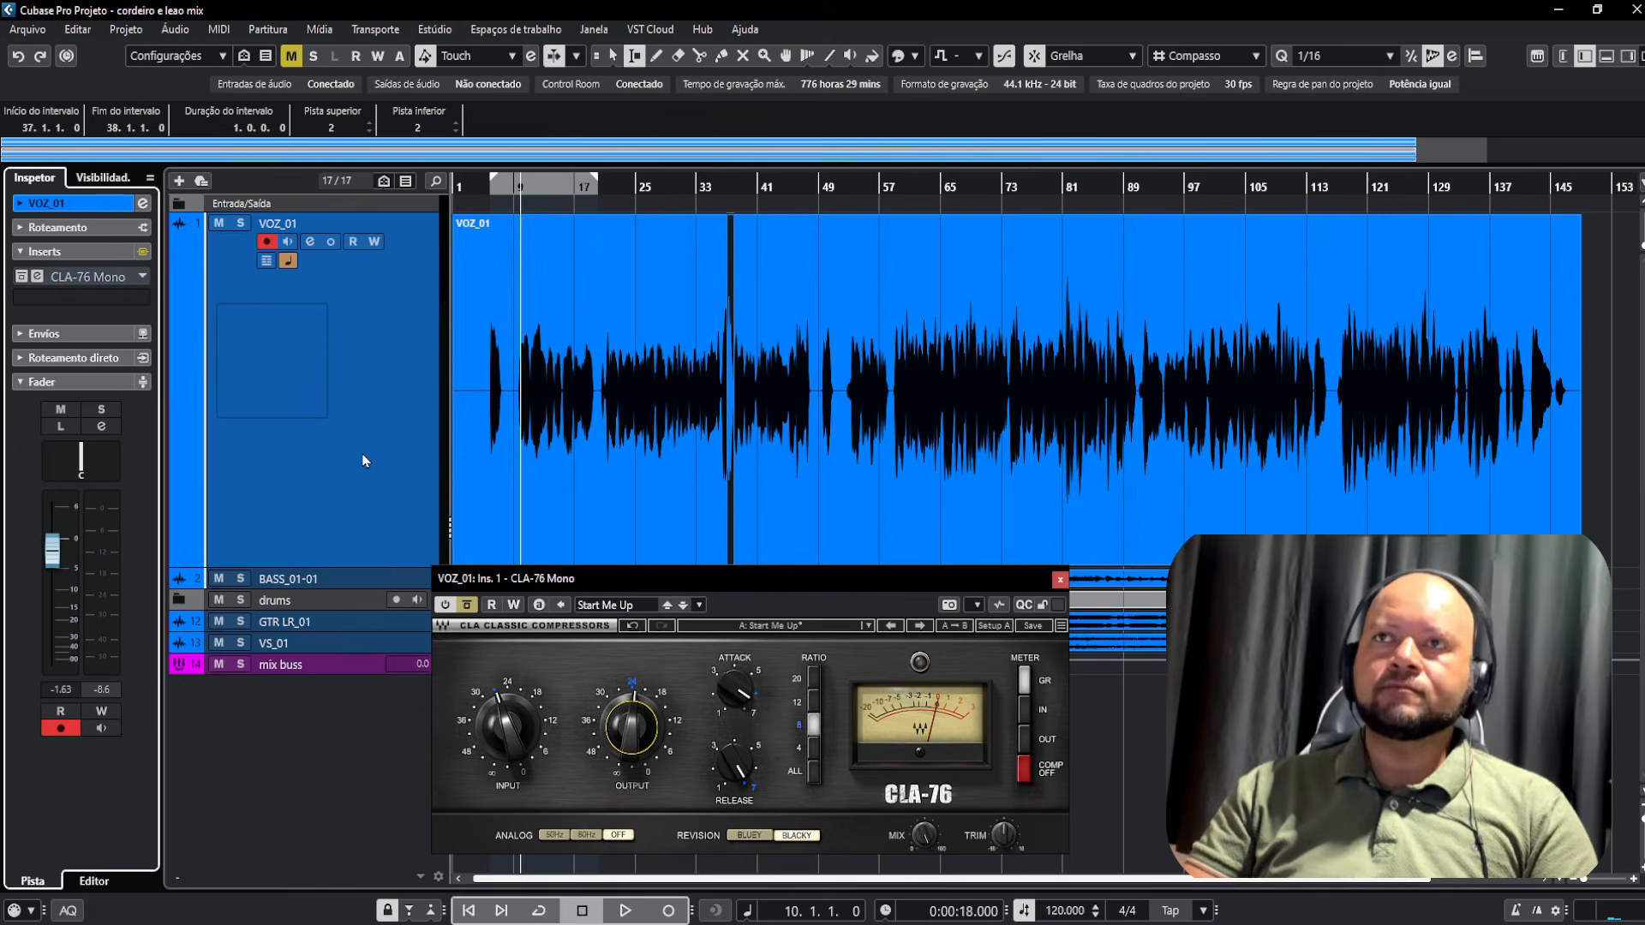
key("space")
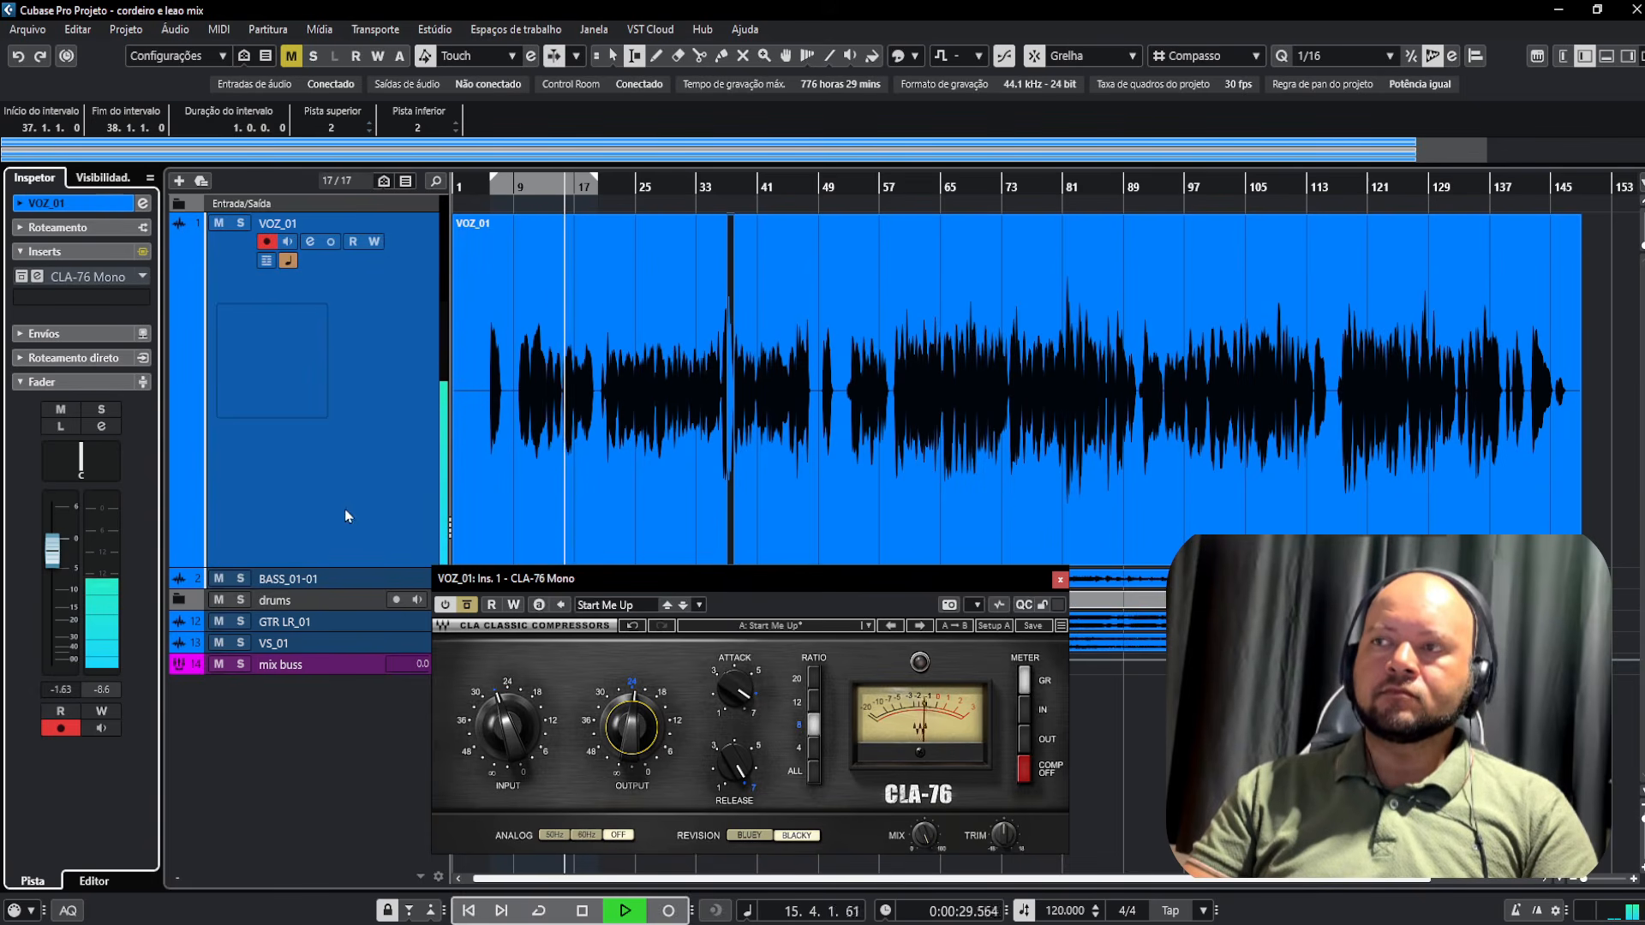
Compare the vocal in the full mix with the CLA-76 active and bypassed, leaving the compressor active before stopping playback
left_click(467, 606)
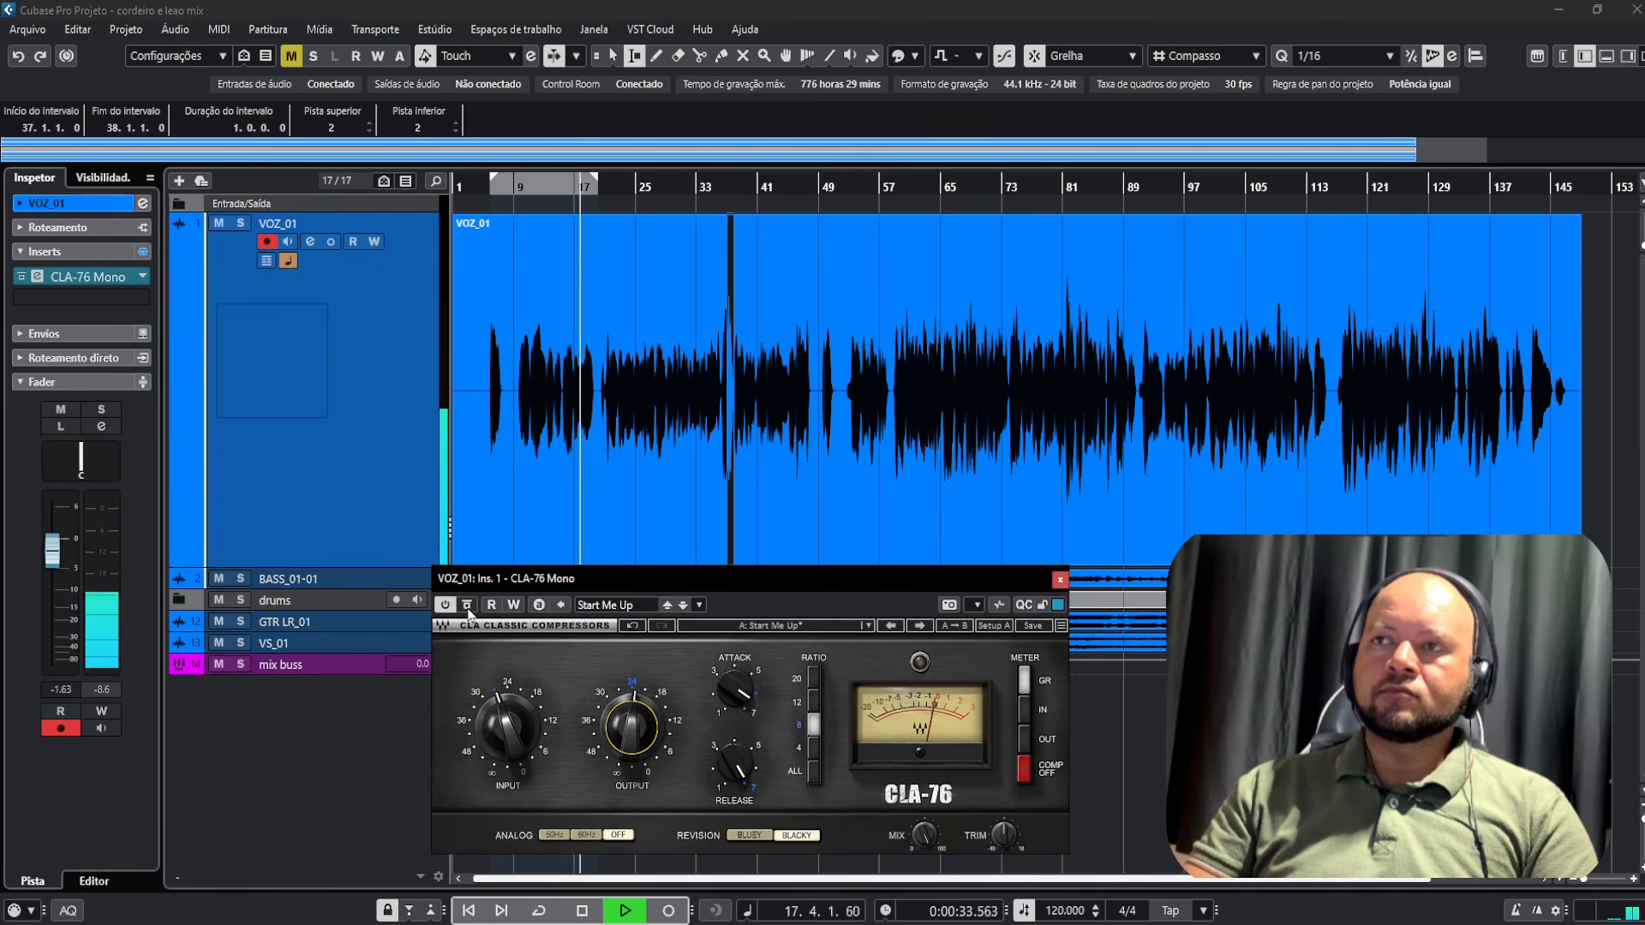
left_click(468, 606)
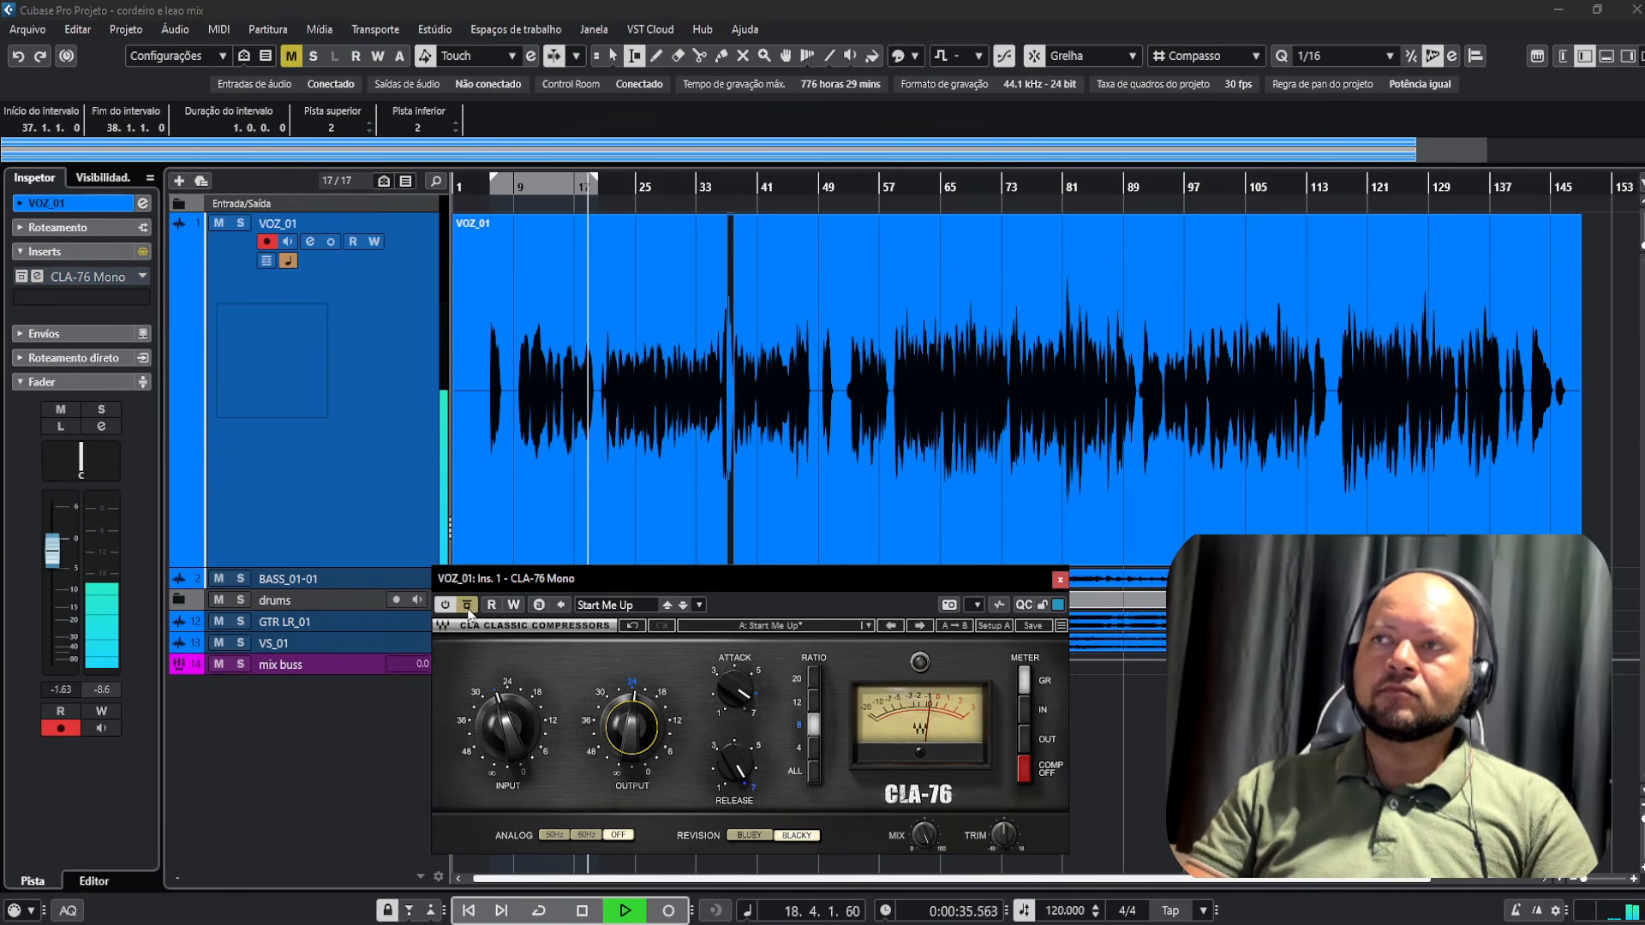
left_click(467, 606)
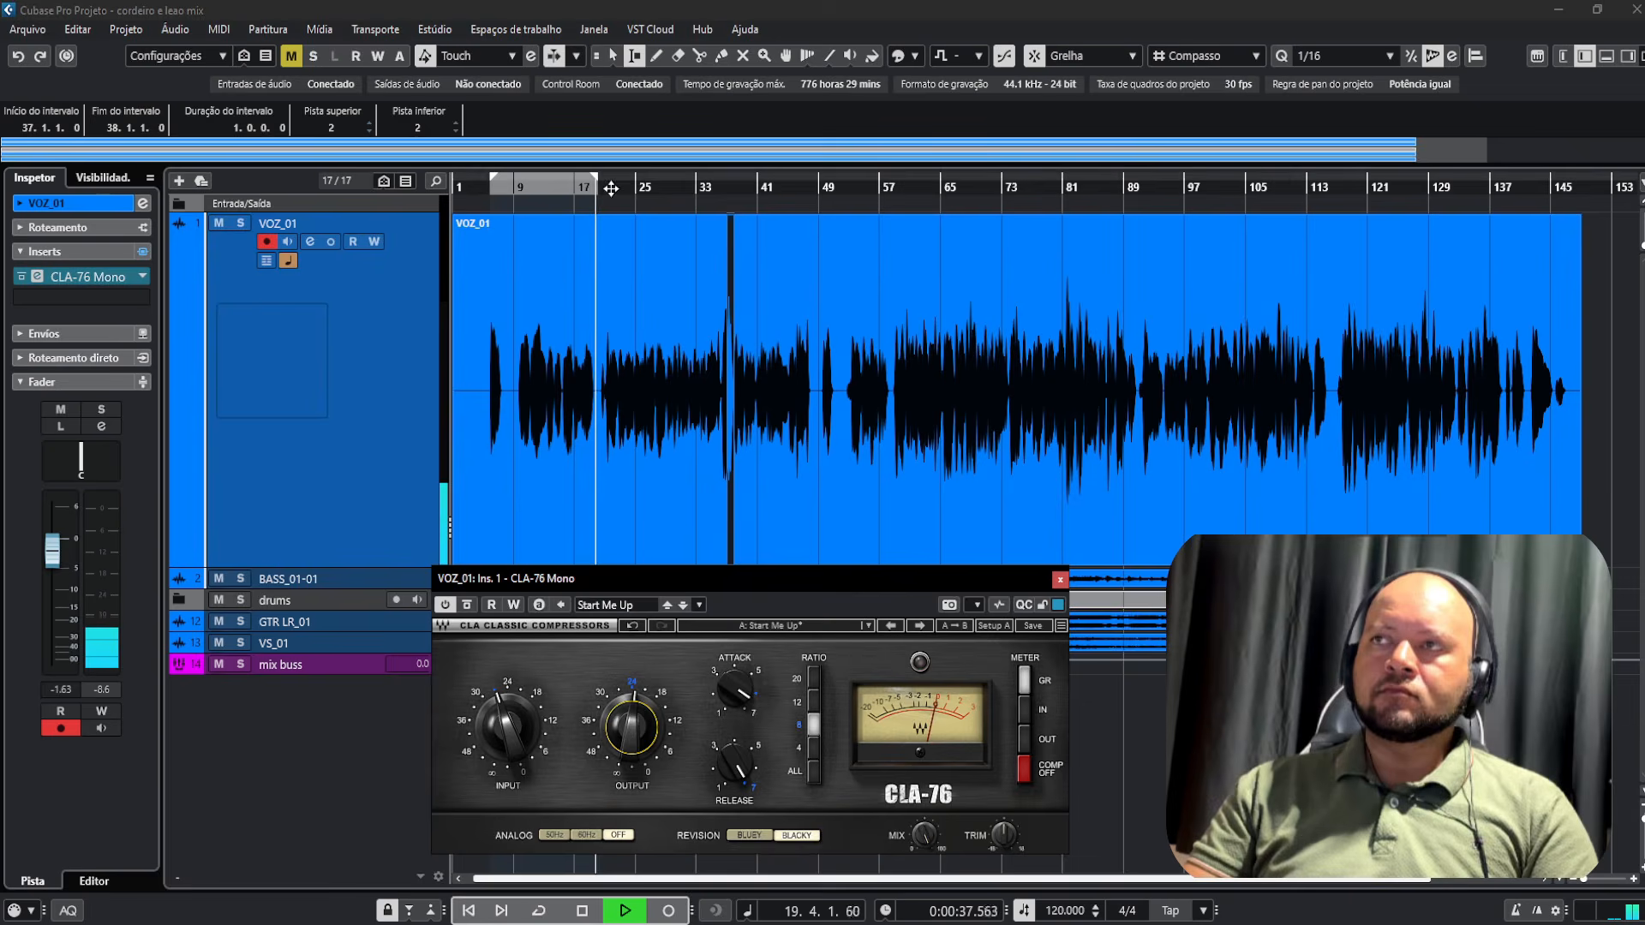
key("h")
key("h")
key("h")
key("f")
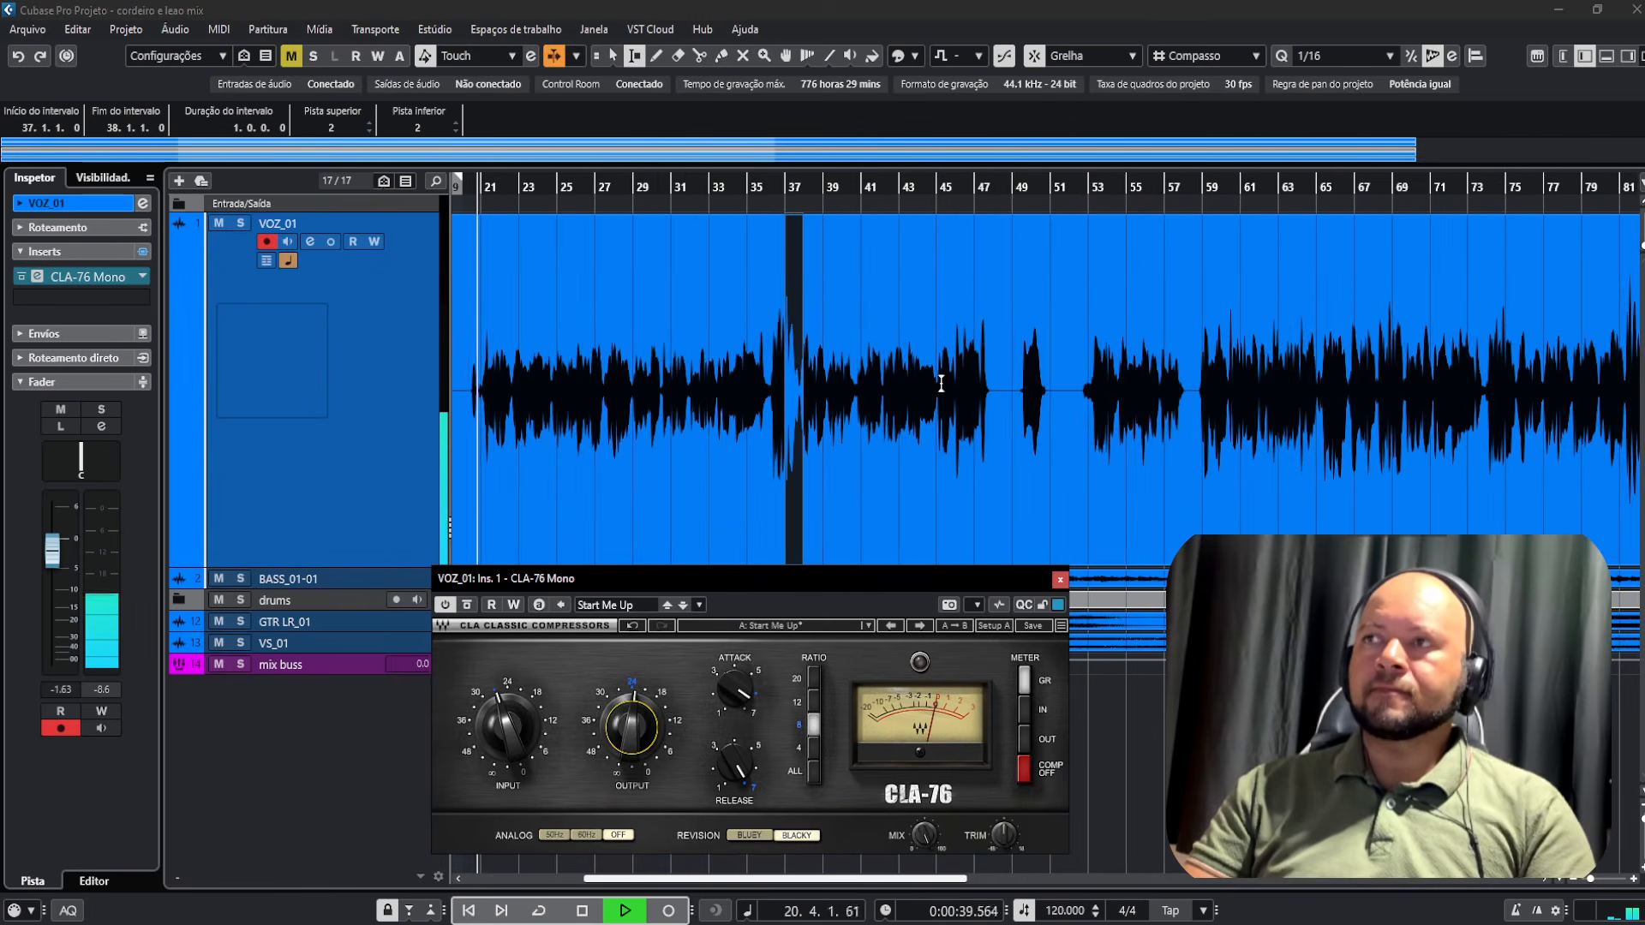
left_click(467, 605)
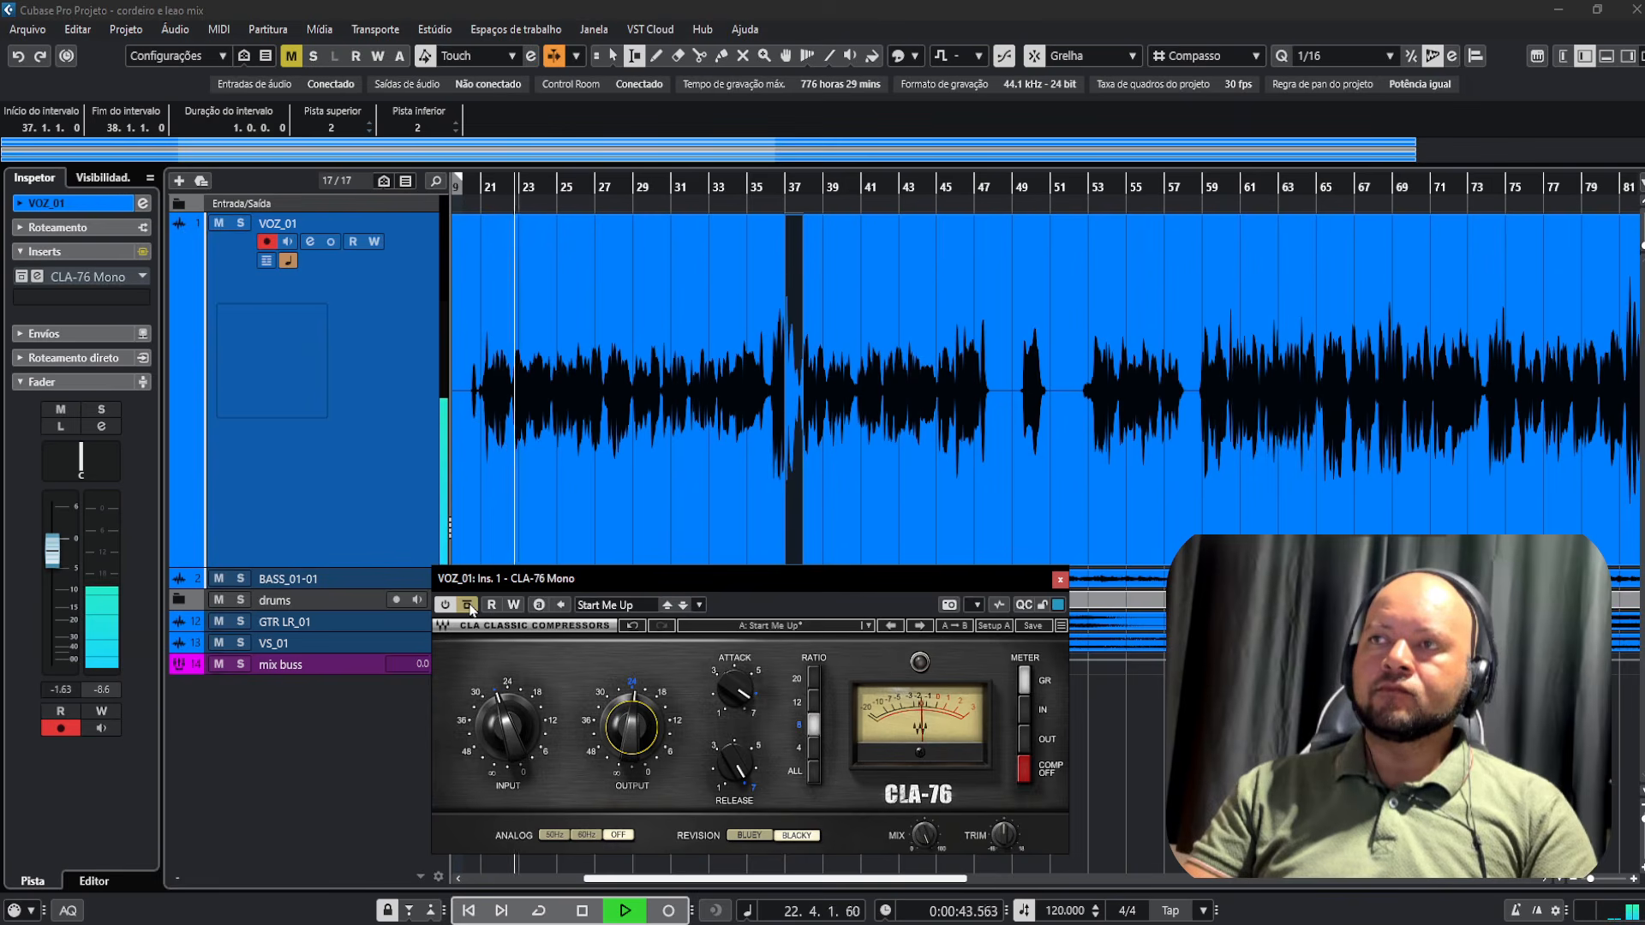
left_click(468, 605)
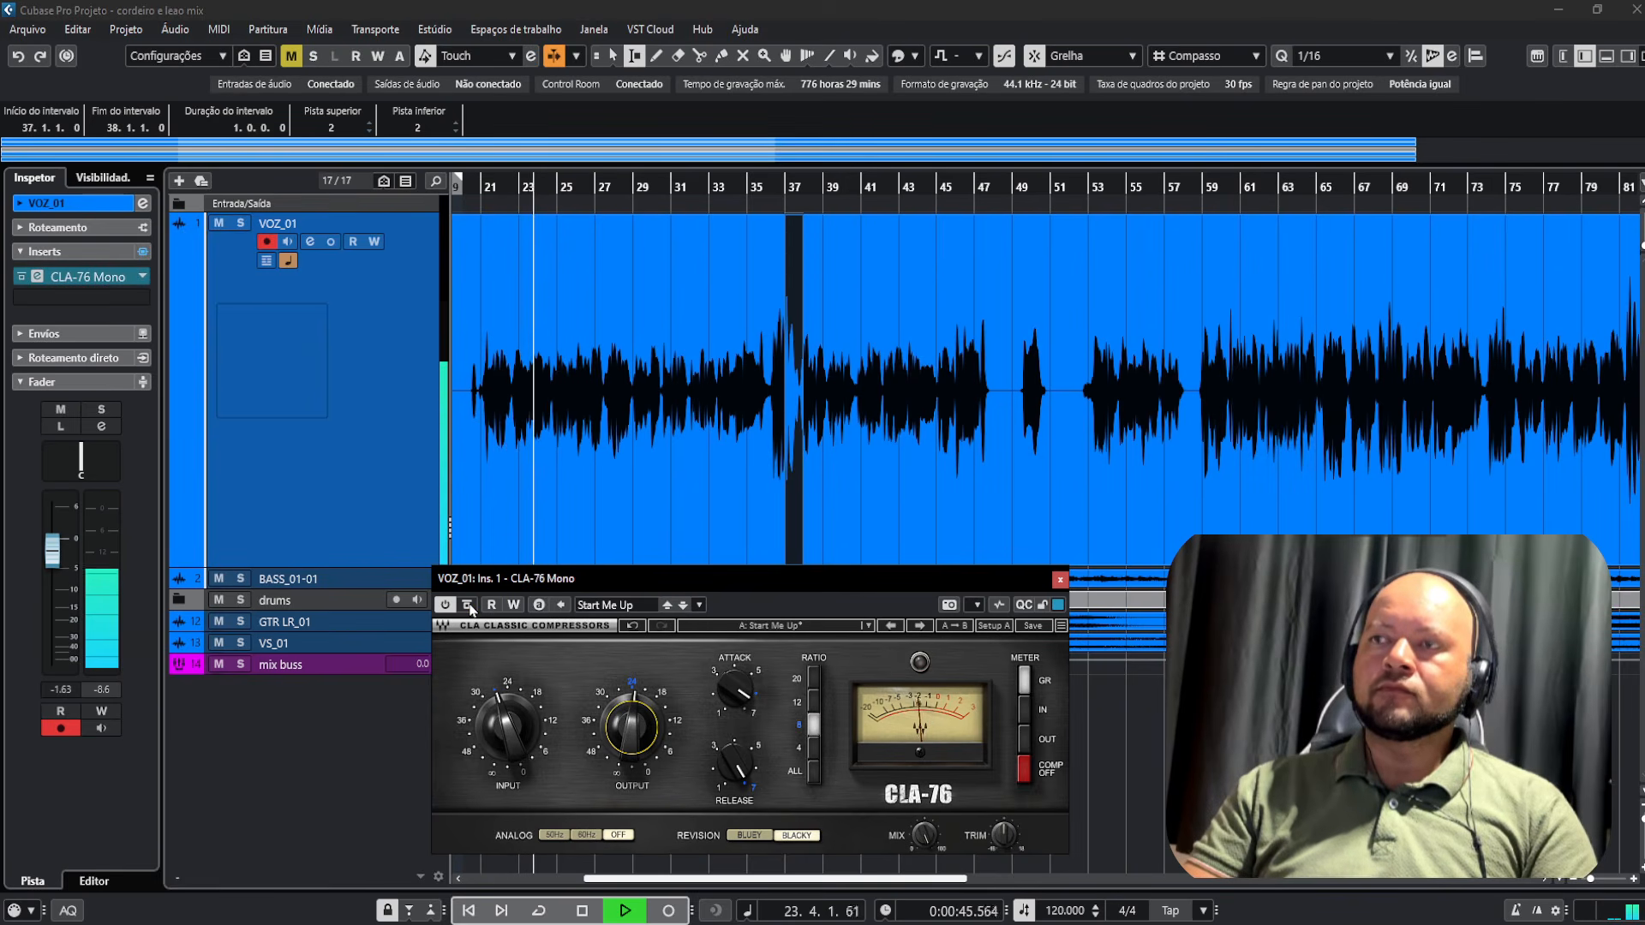
key("space")
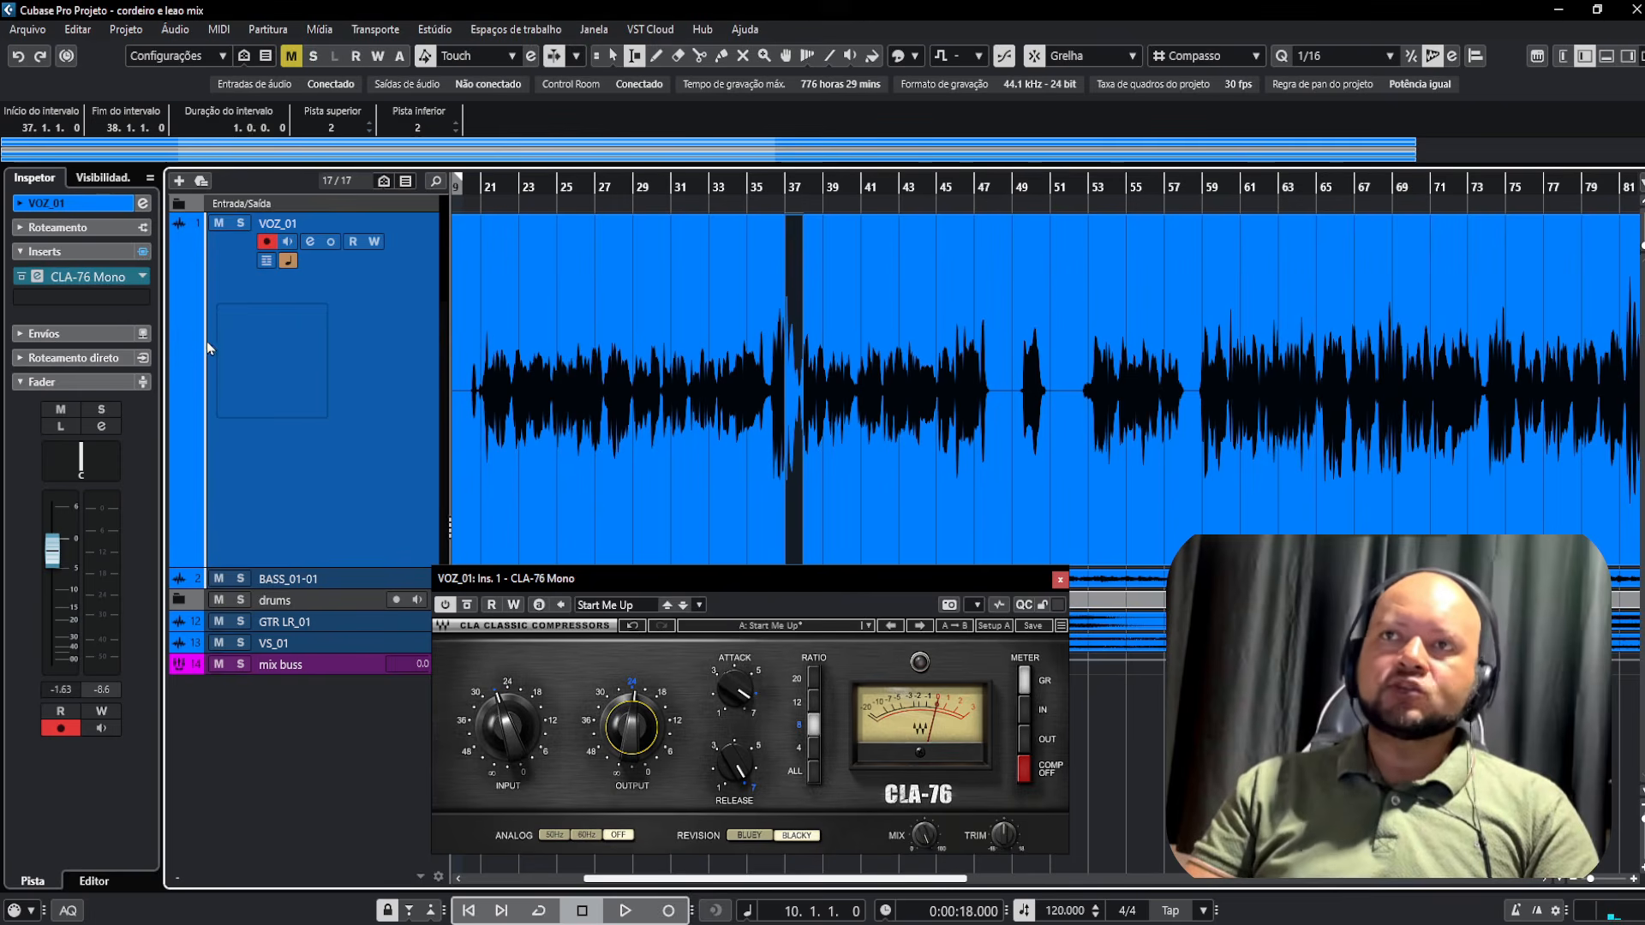
Insert the Steinberg Frequency EQ after the CLA-76 on VOZ_01 and set its band 1 low cut to about 64 Hz
left_click(109, 301)
type("freq")
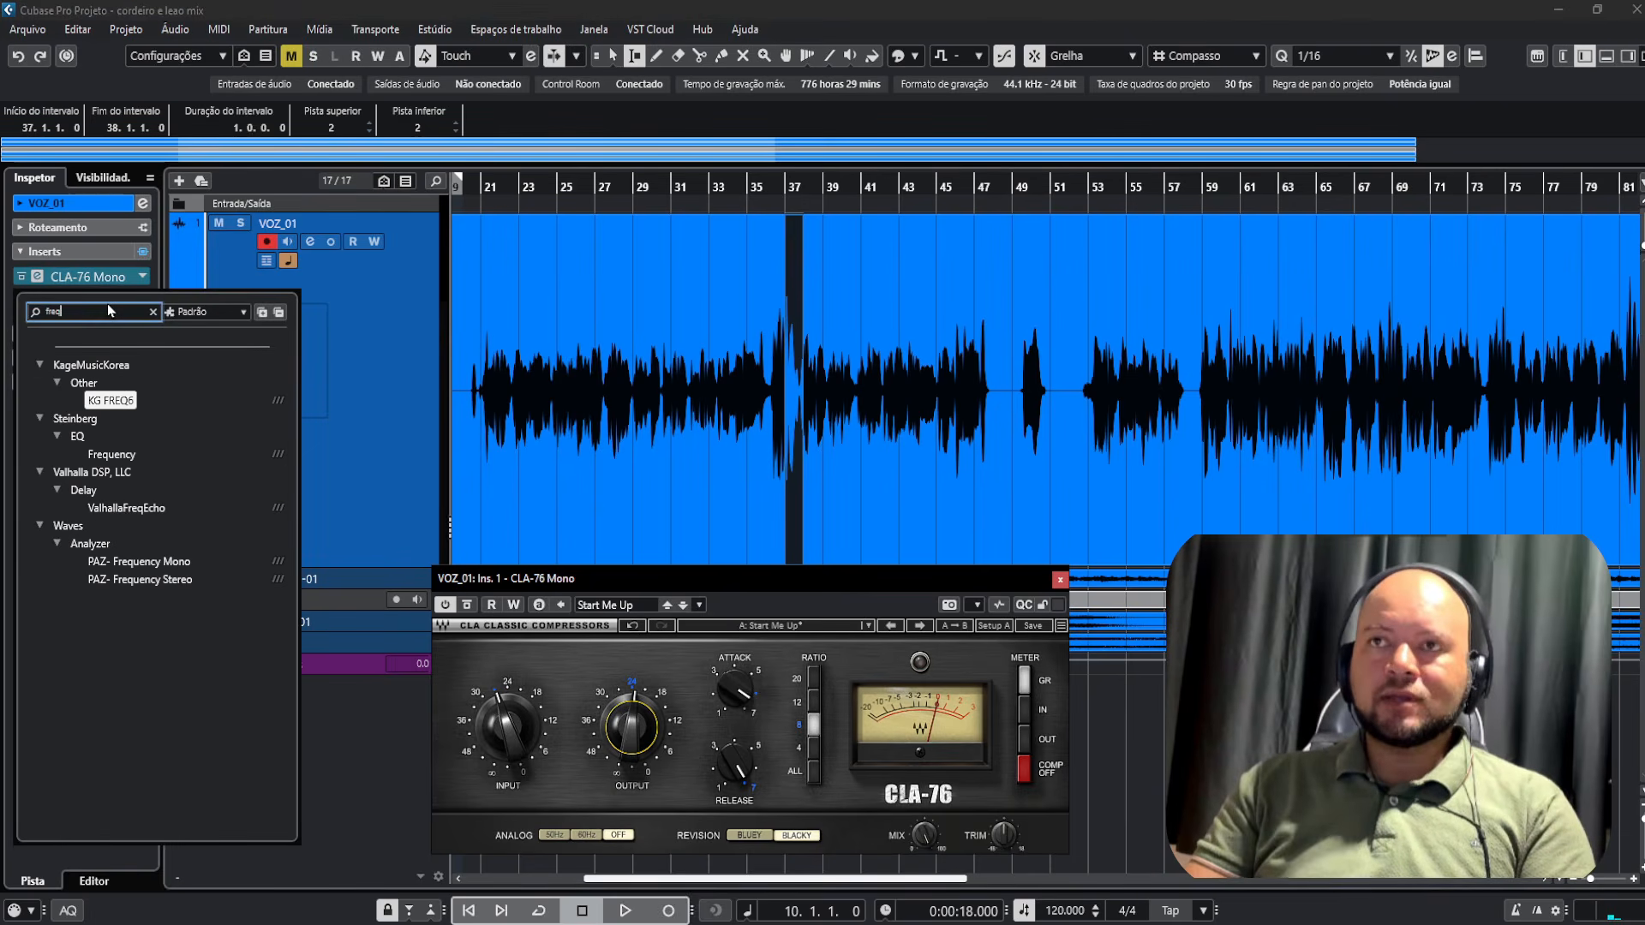
left_click(111, 454)
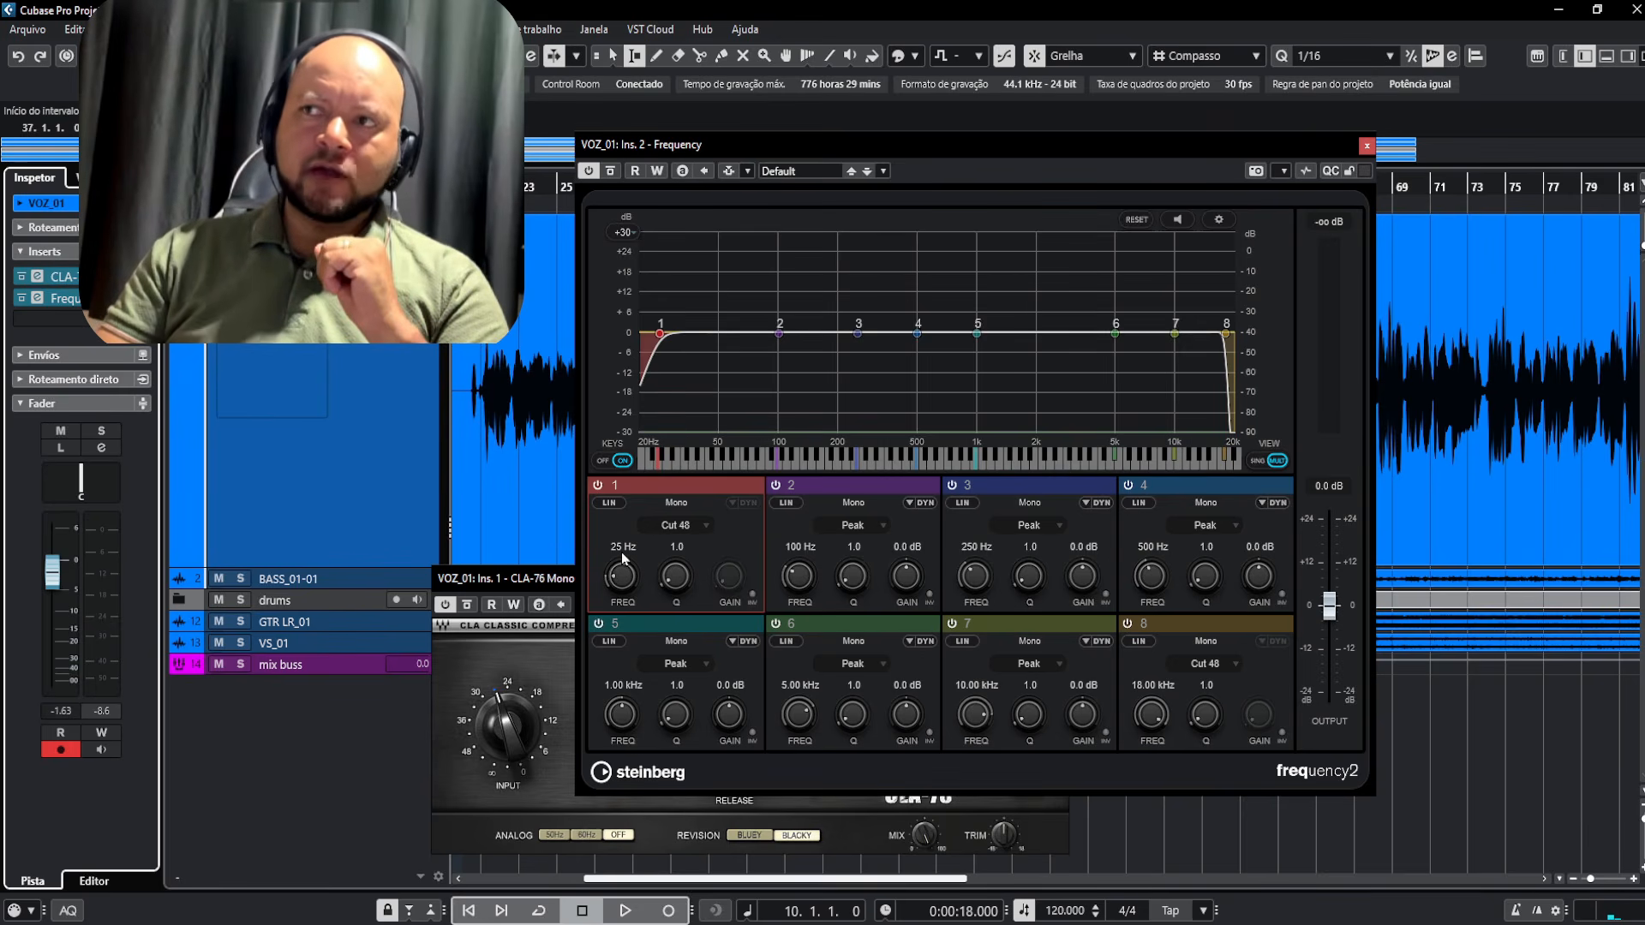
left_click_drag(622, 583, 623, 561)
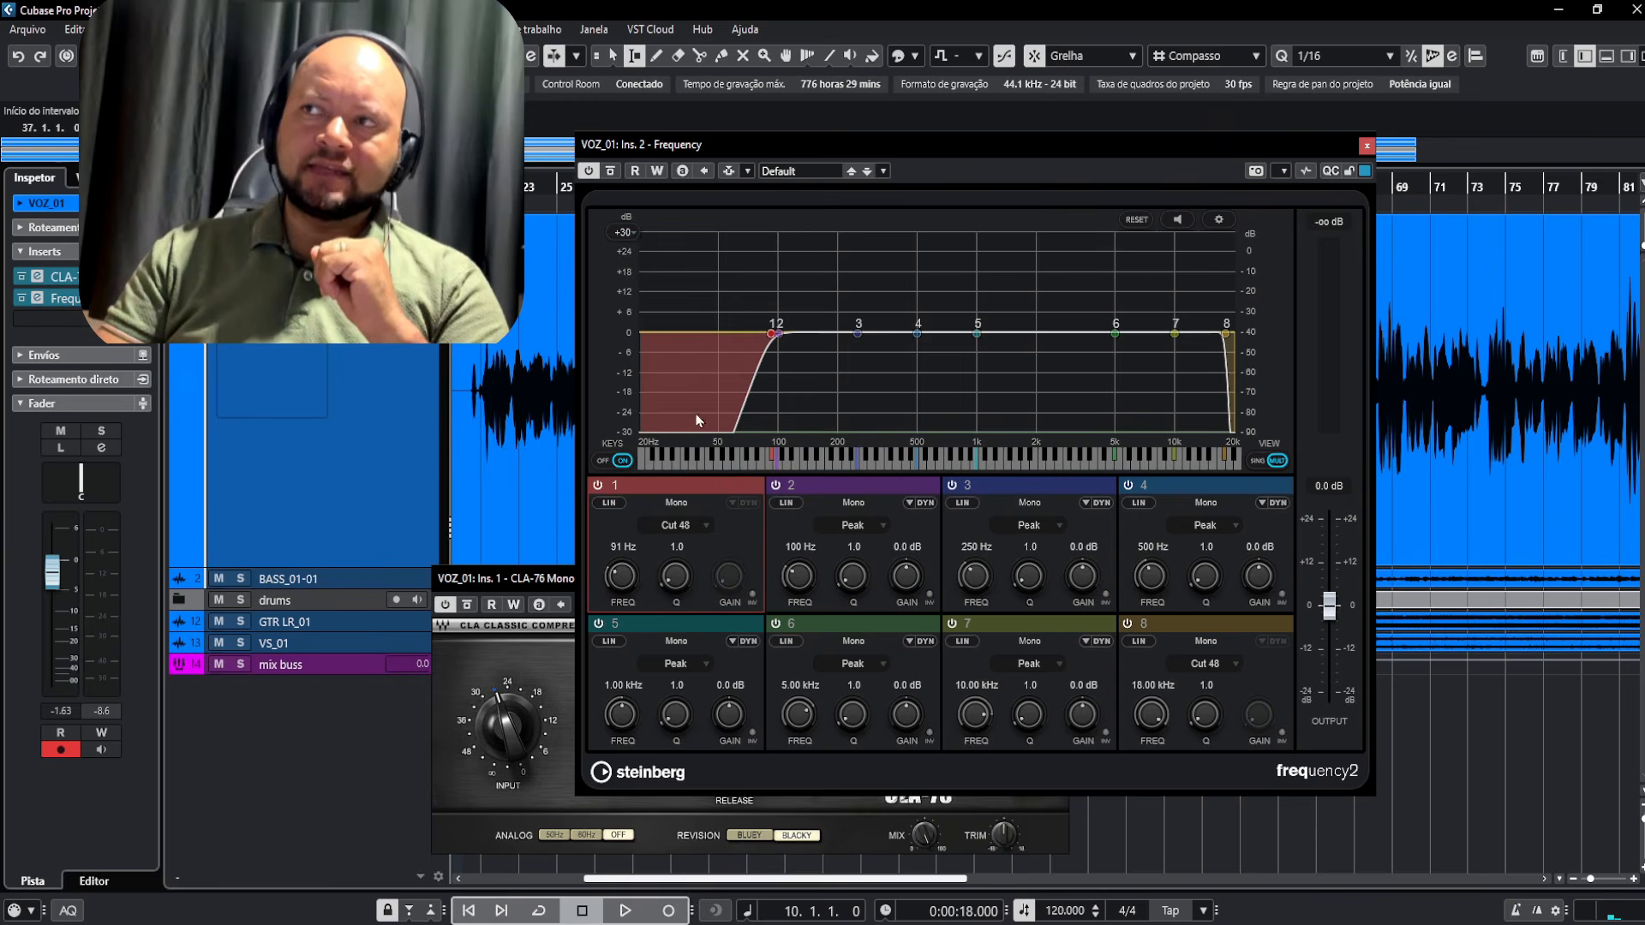
mouse_move(771, 340)
left_mouse_down()
mouse_move(807, 341)
mouse_move(746, 349)
left_mouse_up()
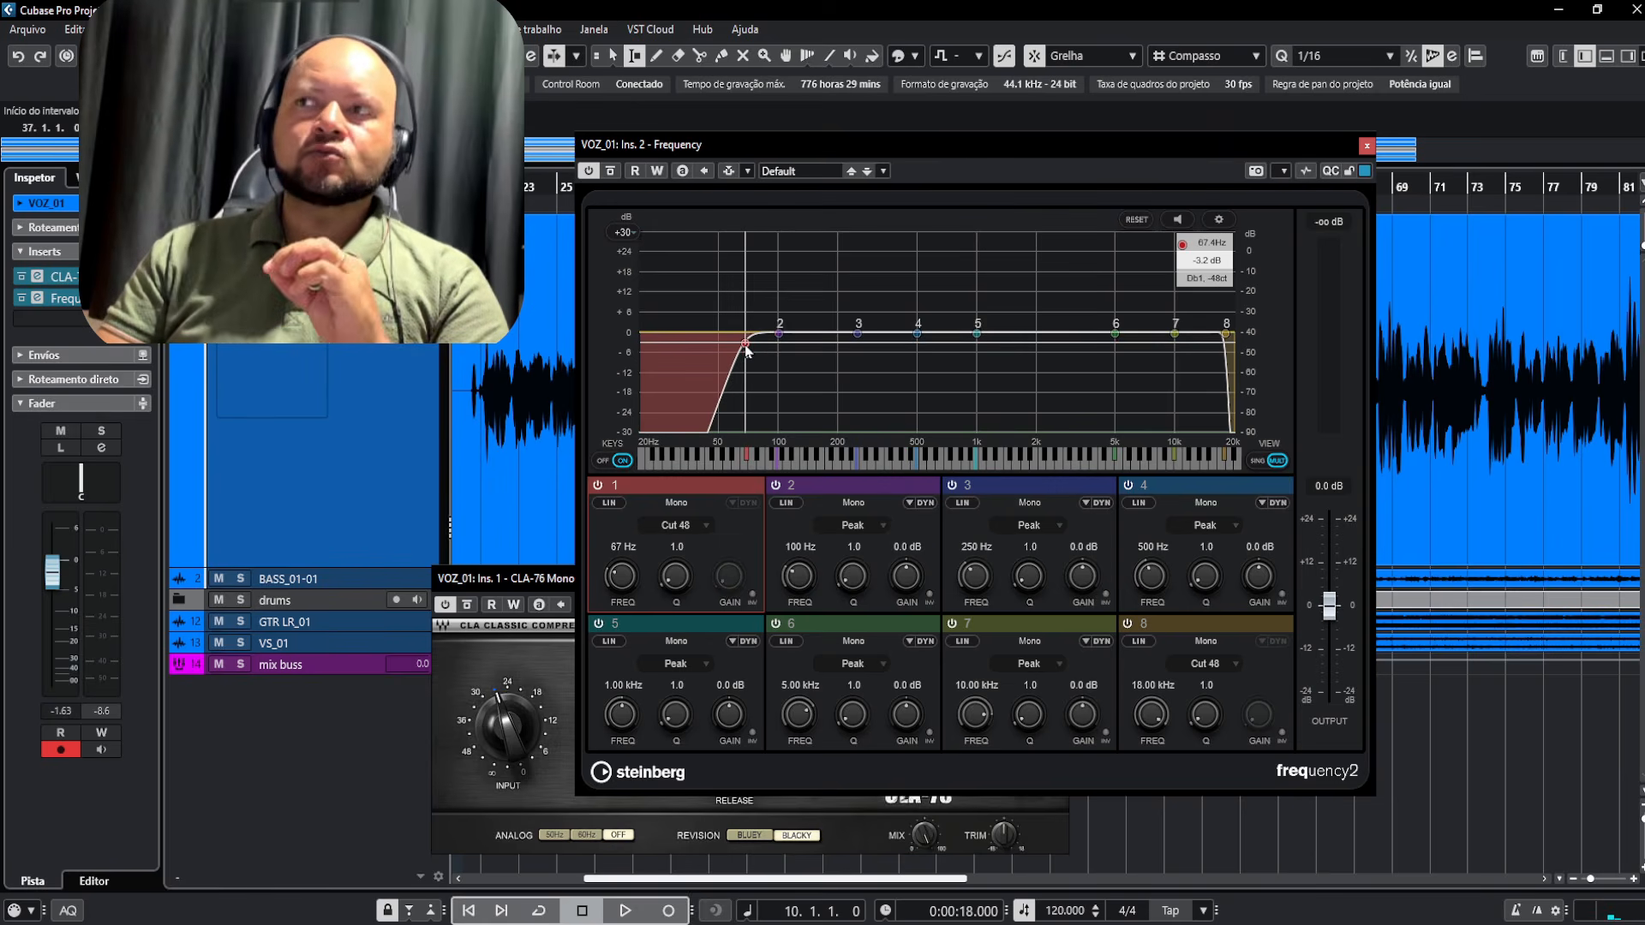
left_click_drag(746, 350, 779, 345)
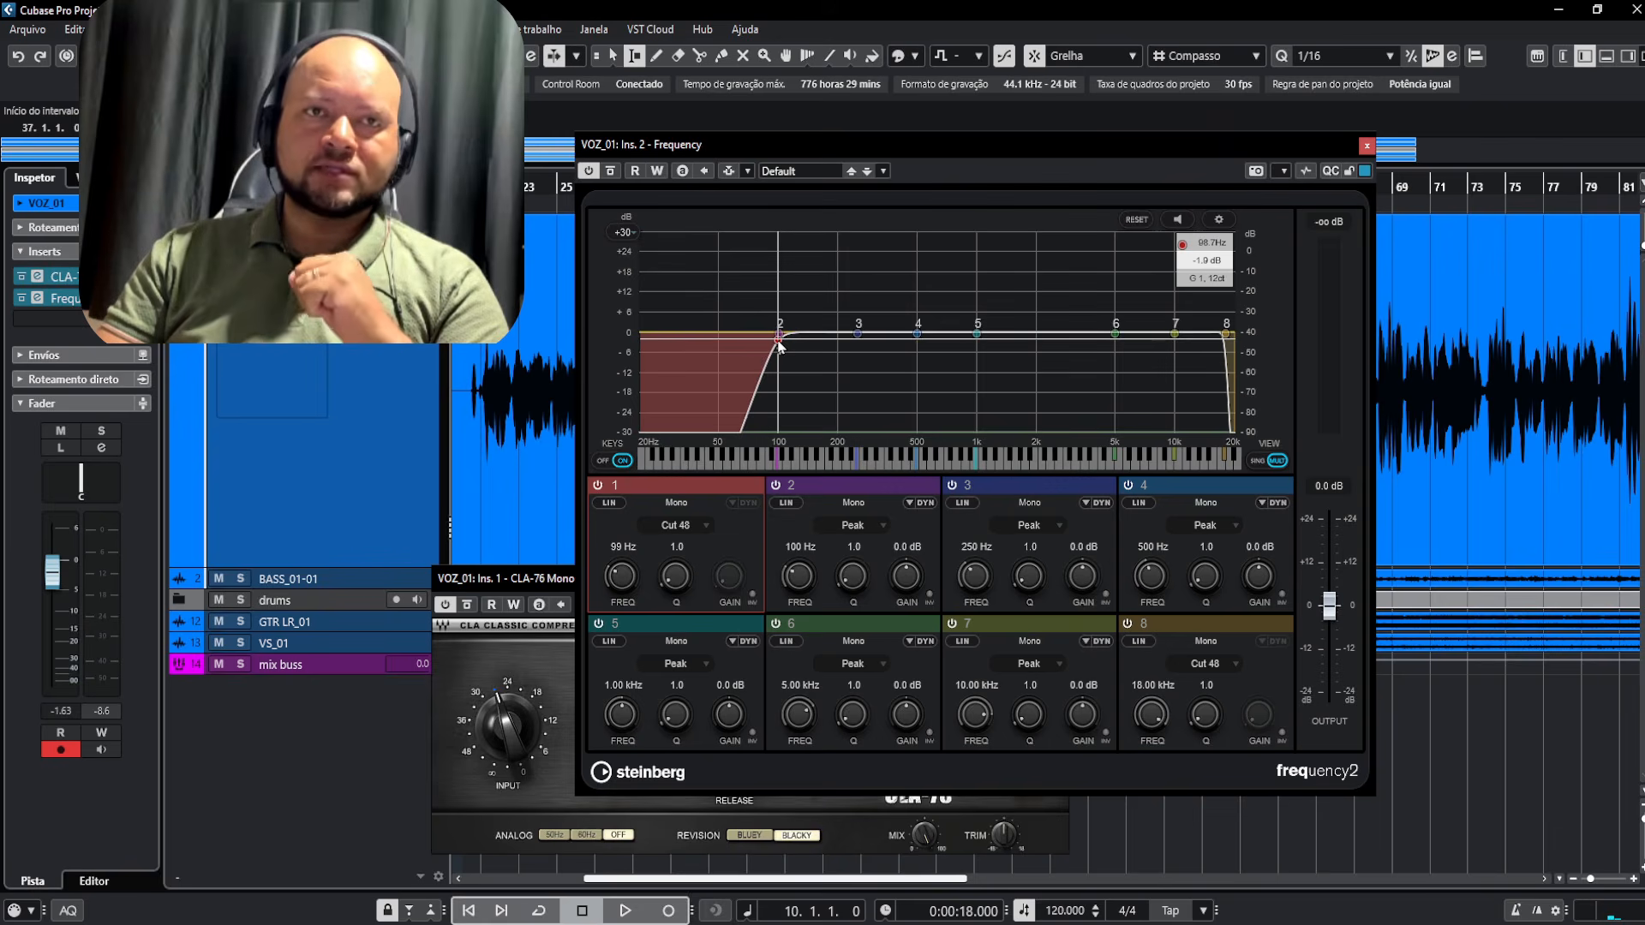
left_click_drag(779, 345, 742, 345)
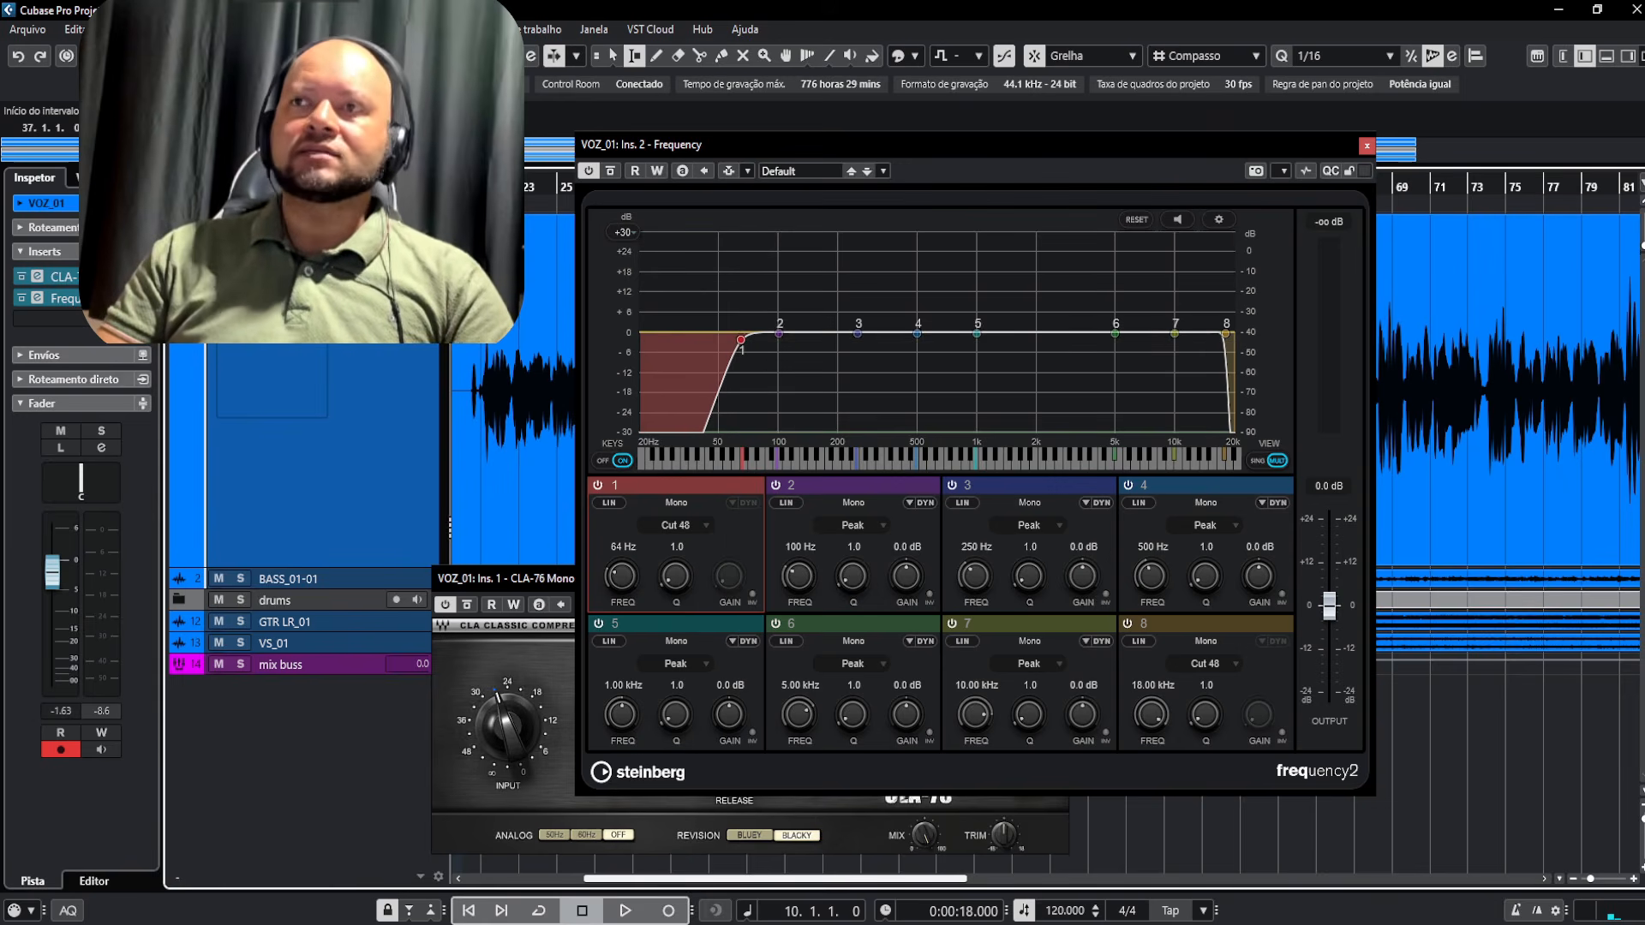
Solo VOZ_01 and play it from bar 21, repositioning the Frequency window clear of the timeline ruler
left_click_drag(1000, 143, 1106, 140)
key("space")
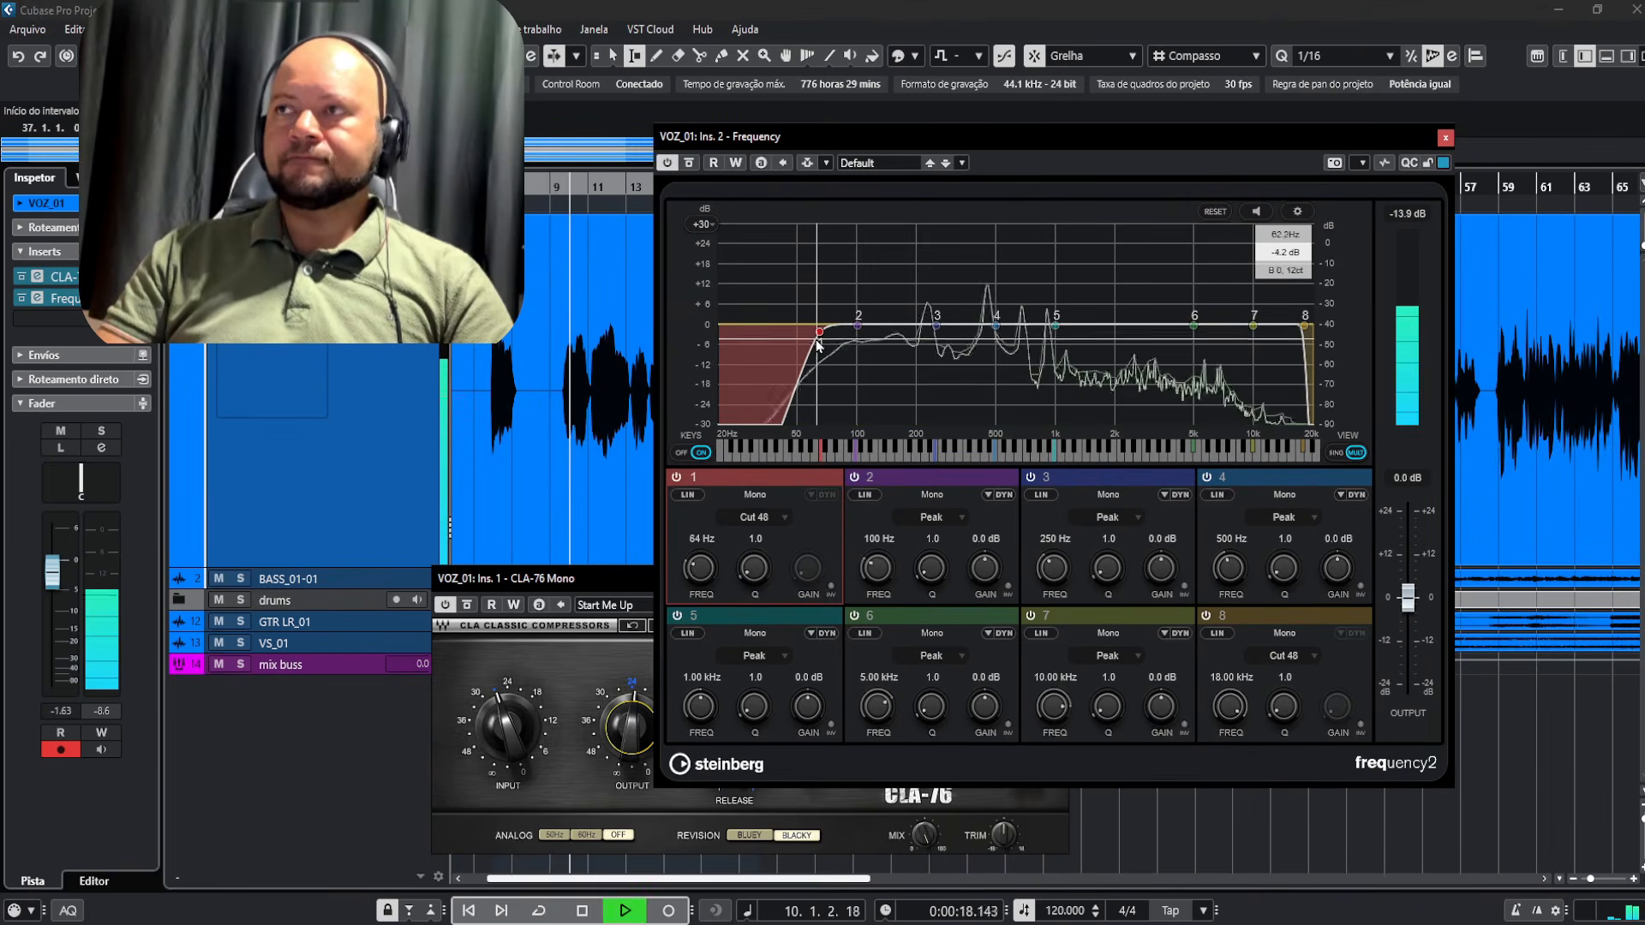
key("s")
left_click_drag(783, 139, 982, 140)
left_click(777, 187)
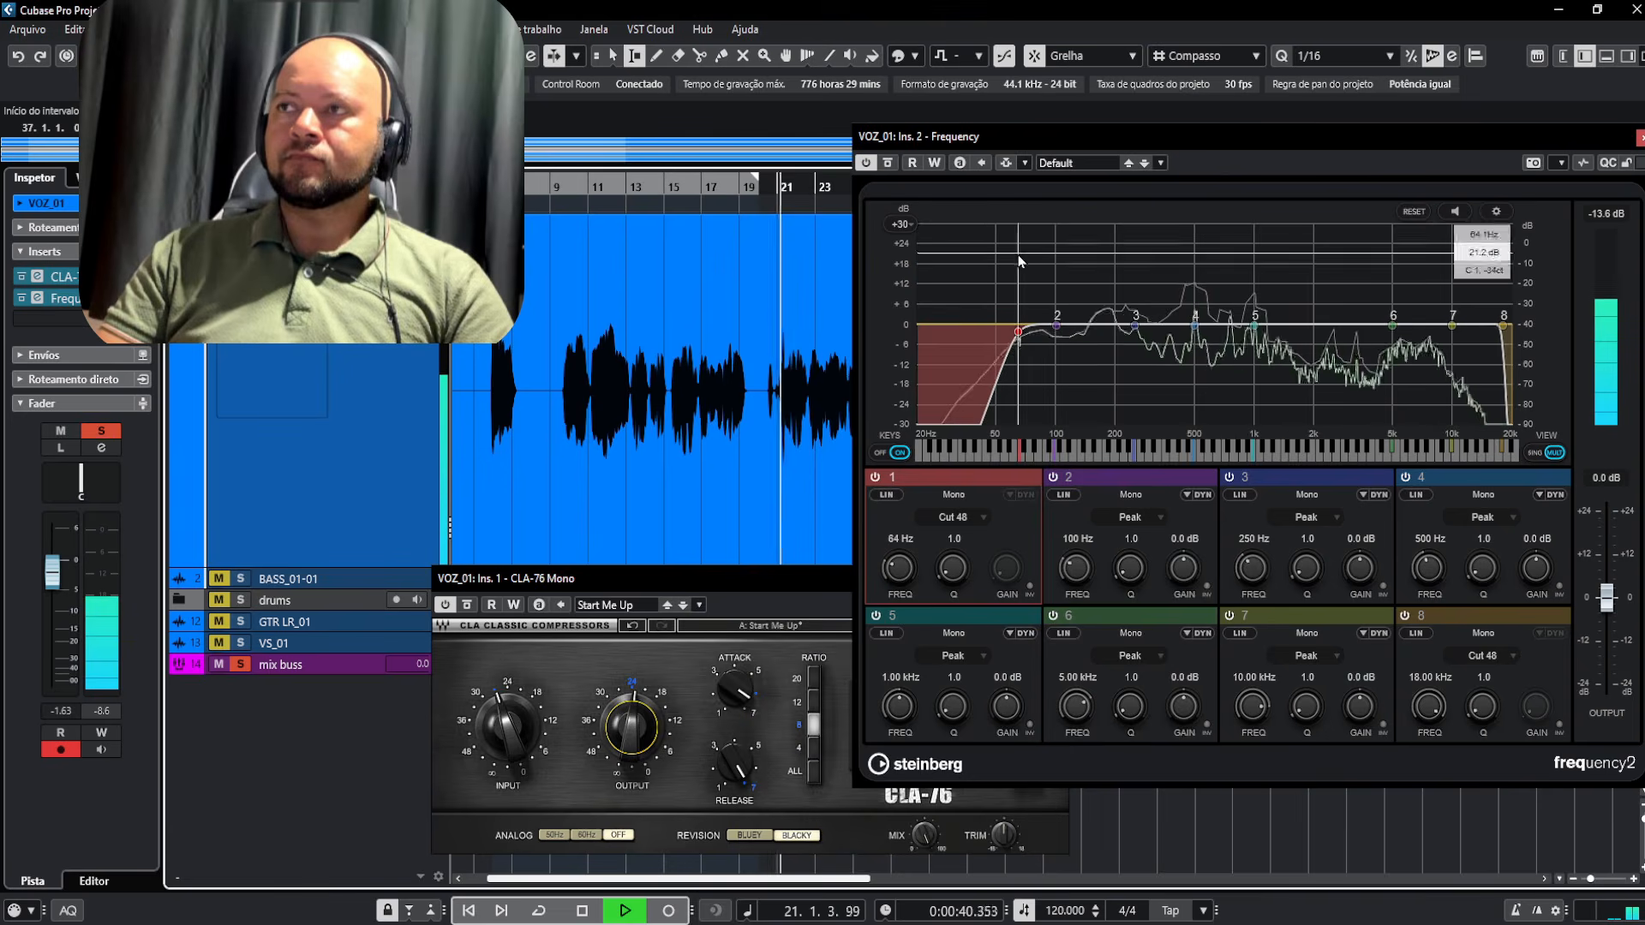
left_click(1080, 141)
left_click_drag(1080, 143, 915, 148)
Set Frequency band 1 to about 79 Hz and change its filter type to Cut 12
mouse_move(853, 335)
left_mouse_down()
mouse_move(759, 339)
mouse_move(987, 342)
mouse_move(872, 337)
left_mouse_up()
left_click(784, 521)
left_click(803, 561)
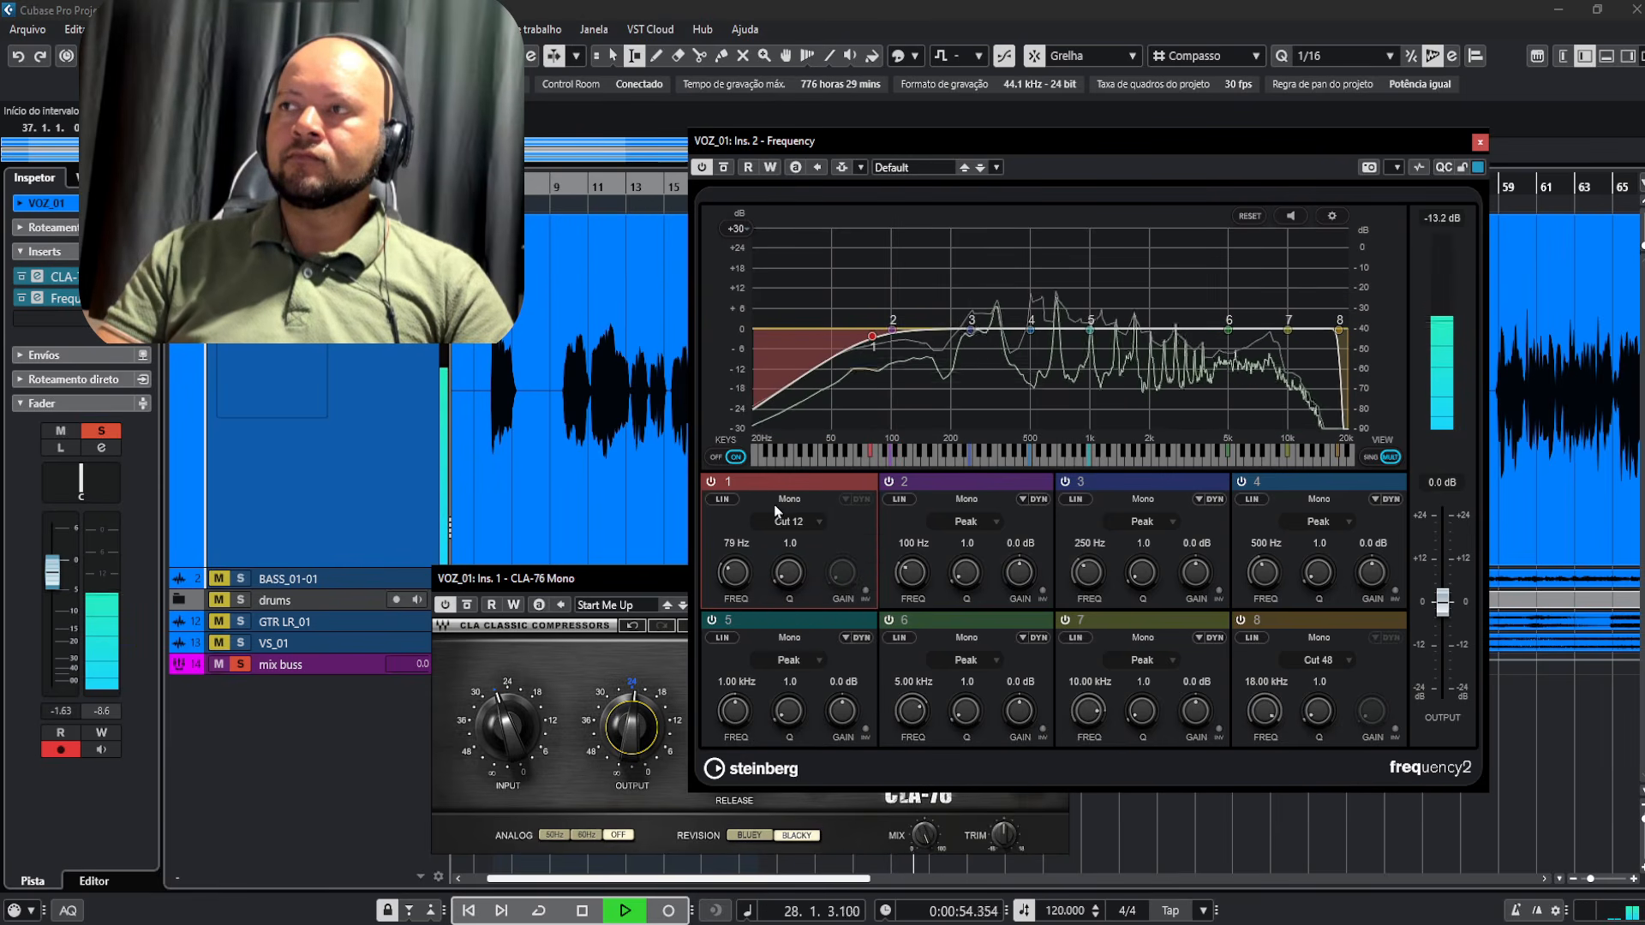
Raise the band 1 low cut to about 104 Hz while comparing the vocal with the Frequency EQ bypassed and active
left_click_drag(870, 348, 888, 334)
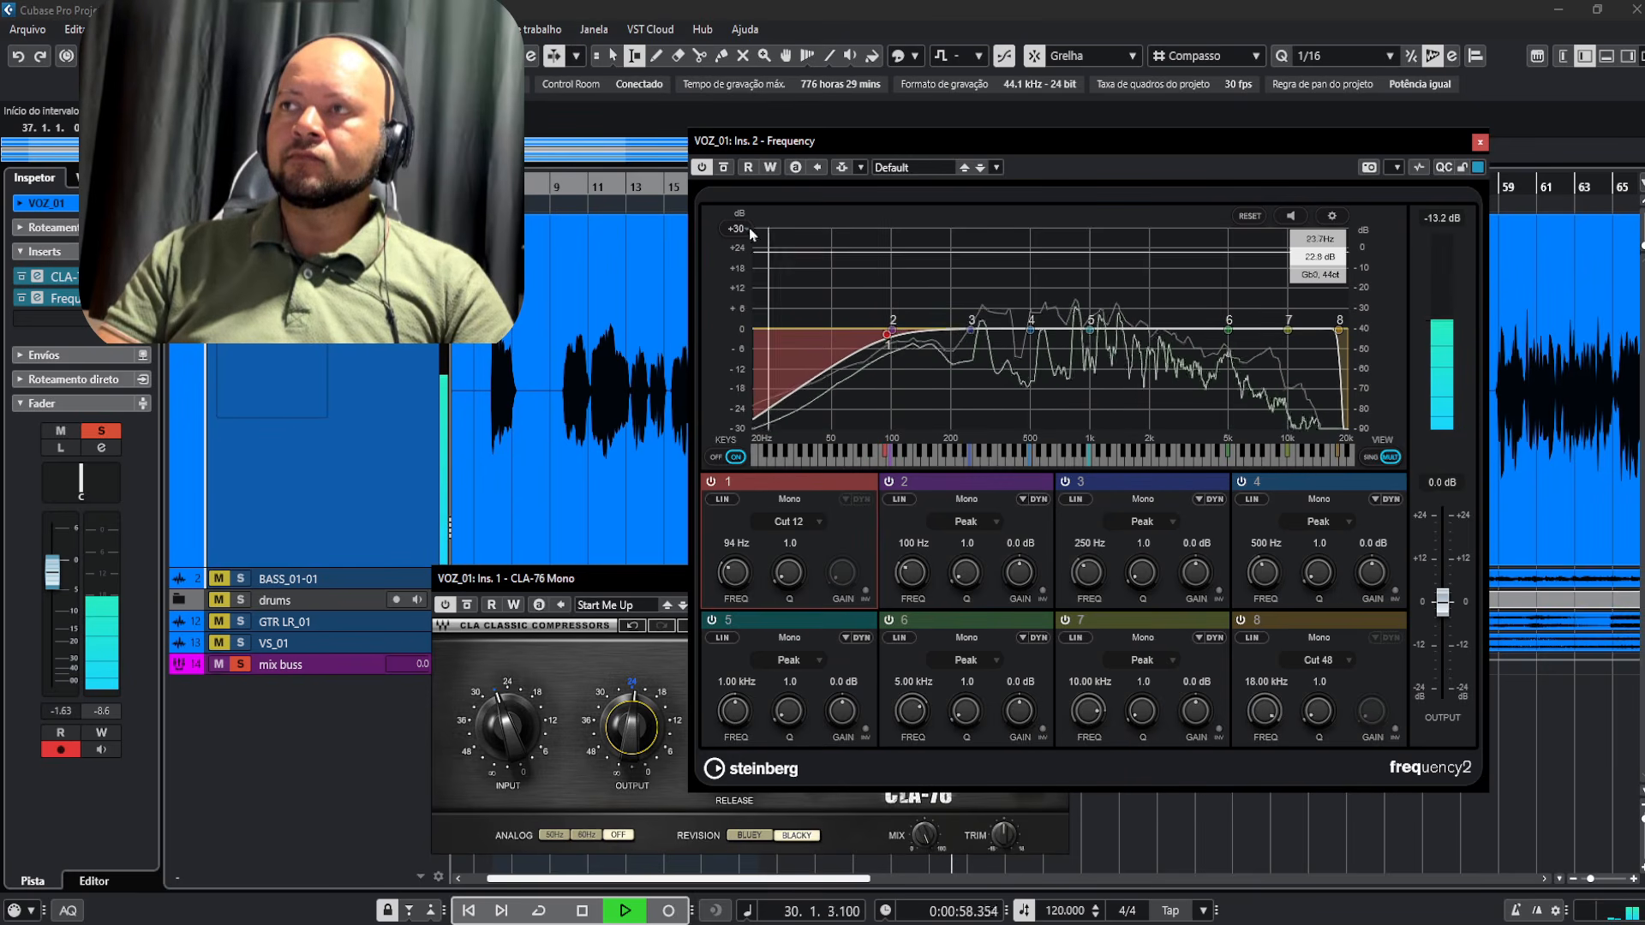
left_click(724, 168)
left_click(724, 168)
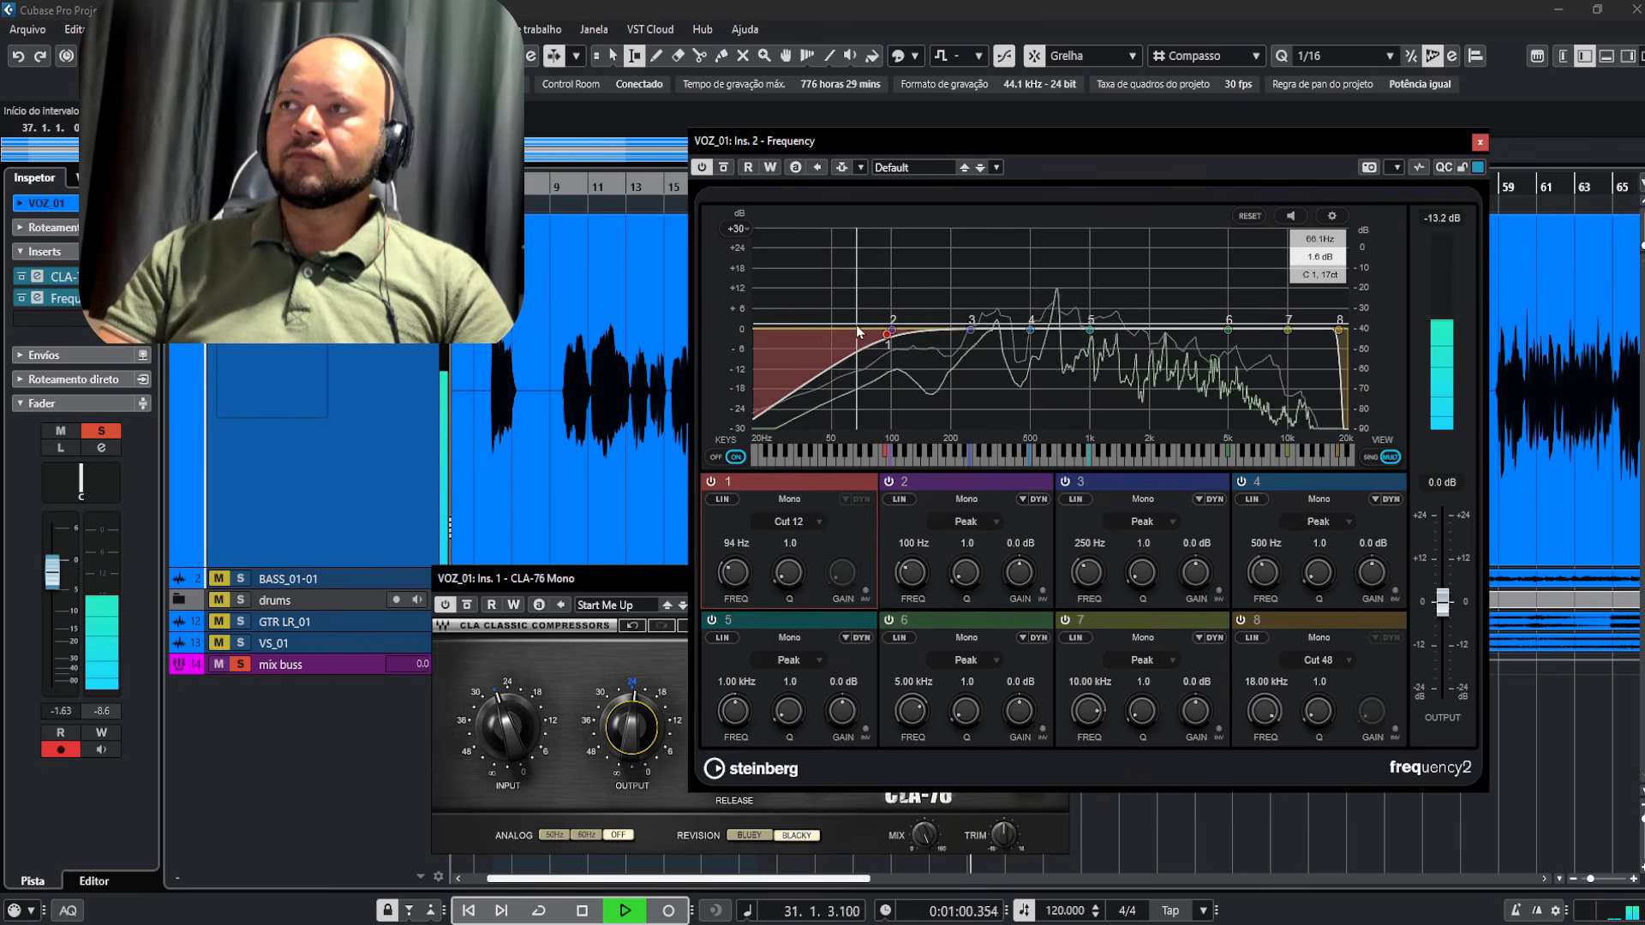
left_click_drag(888, 337, 895, 334)
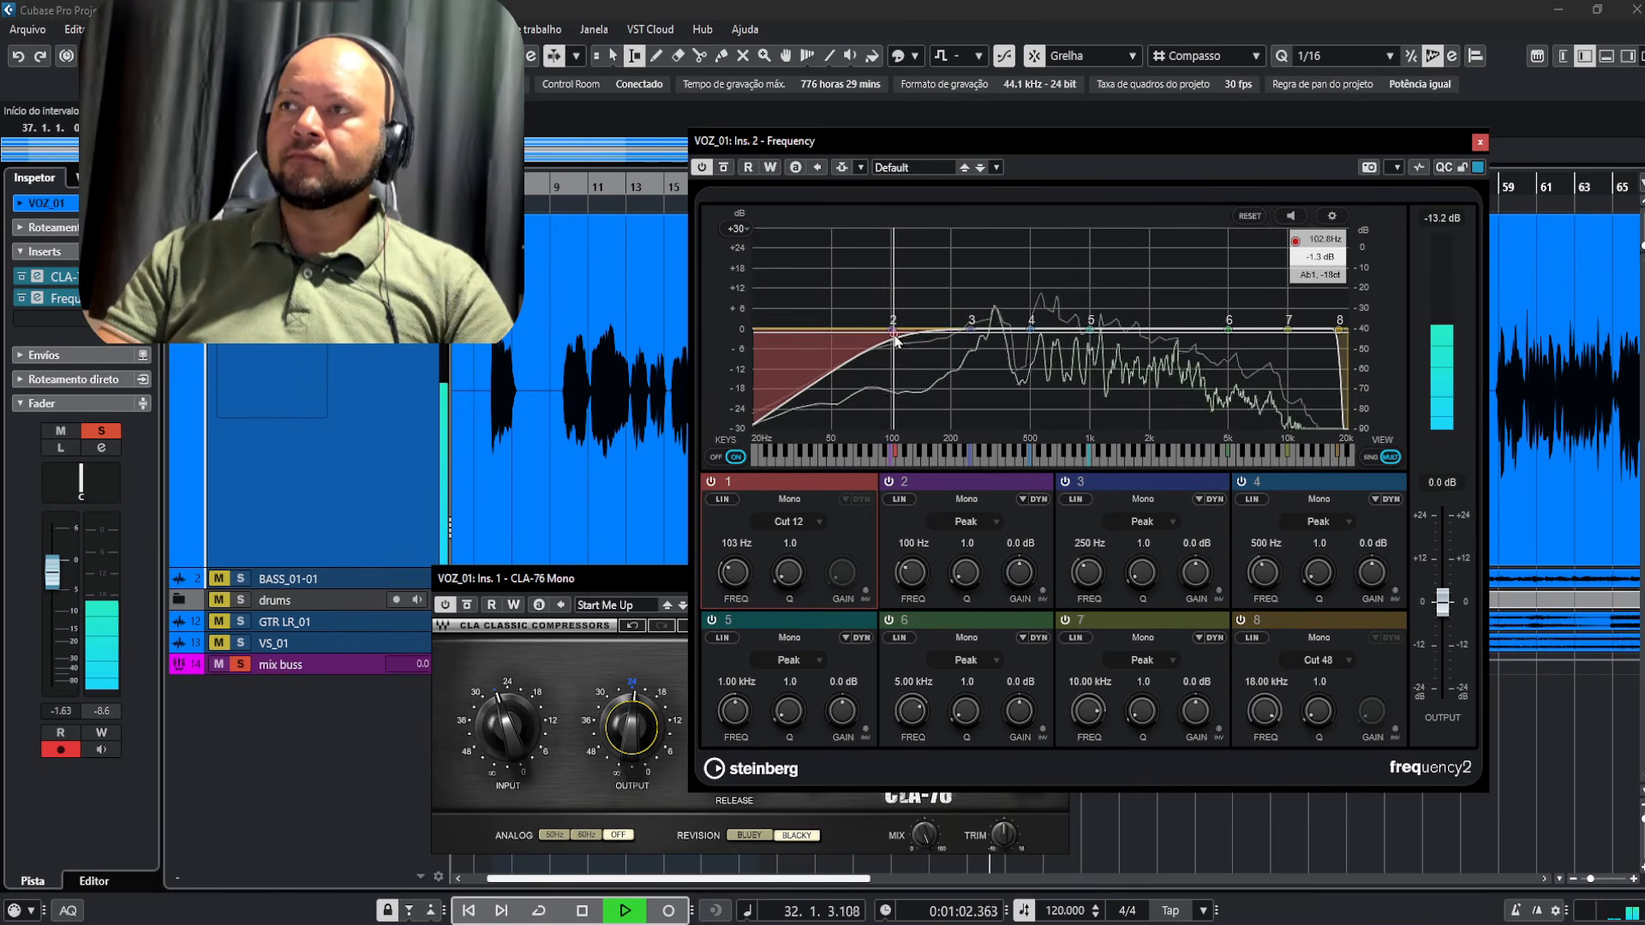
left_click(724, 168)
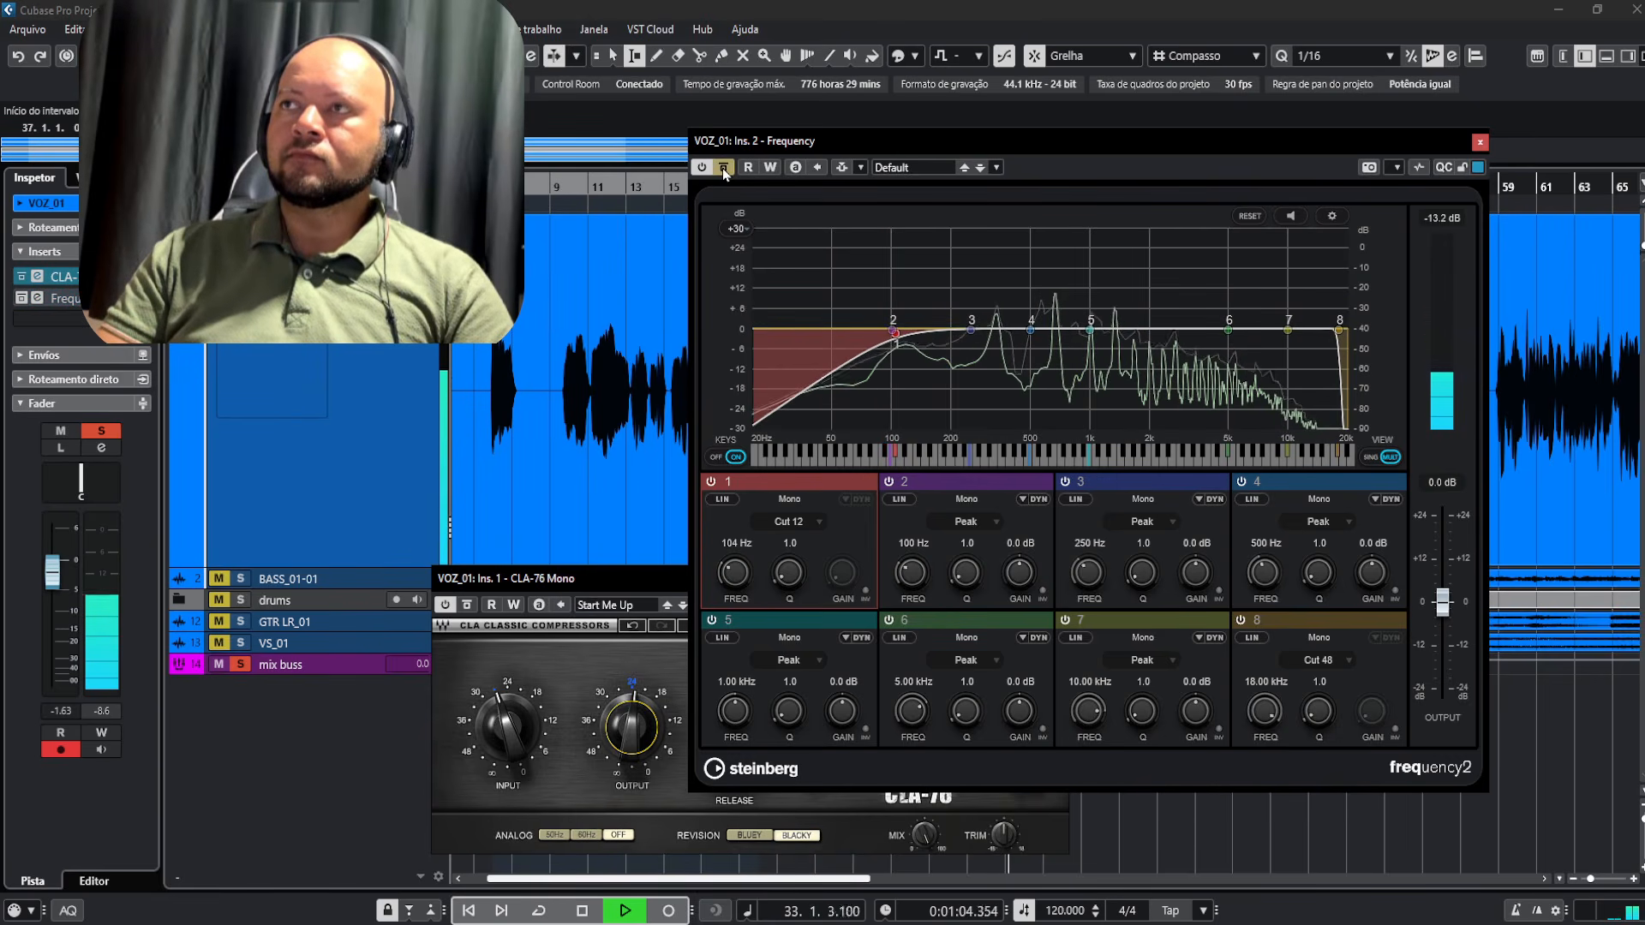
left_click(724, 169)
key("space")
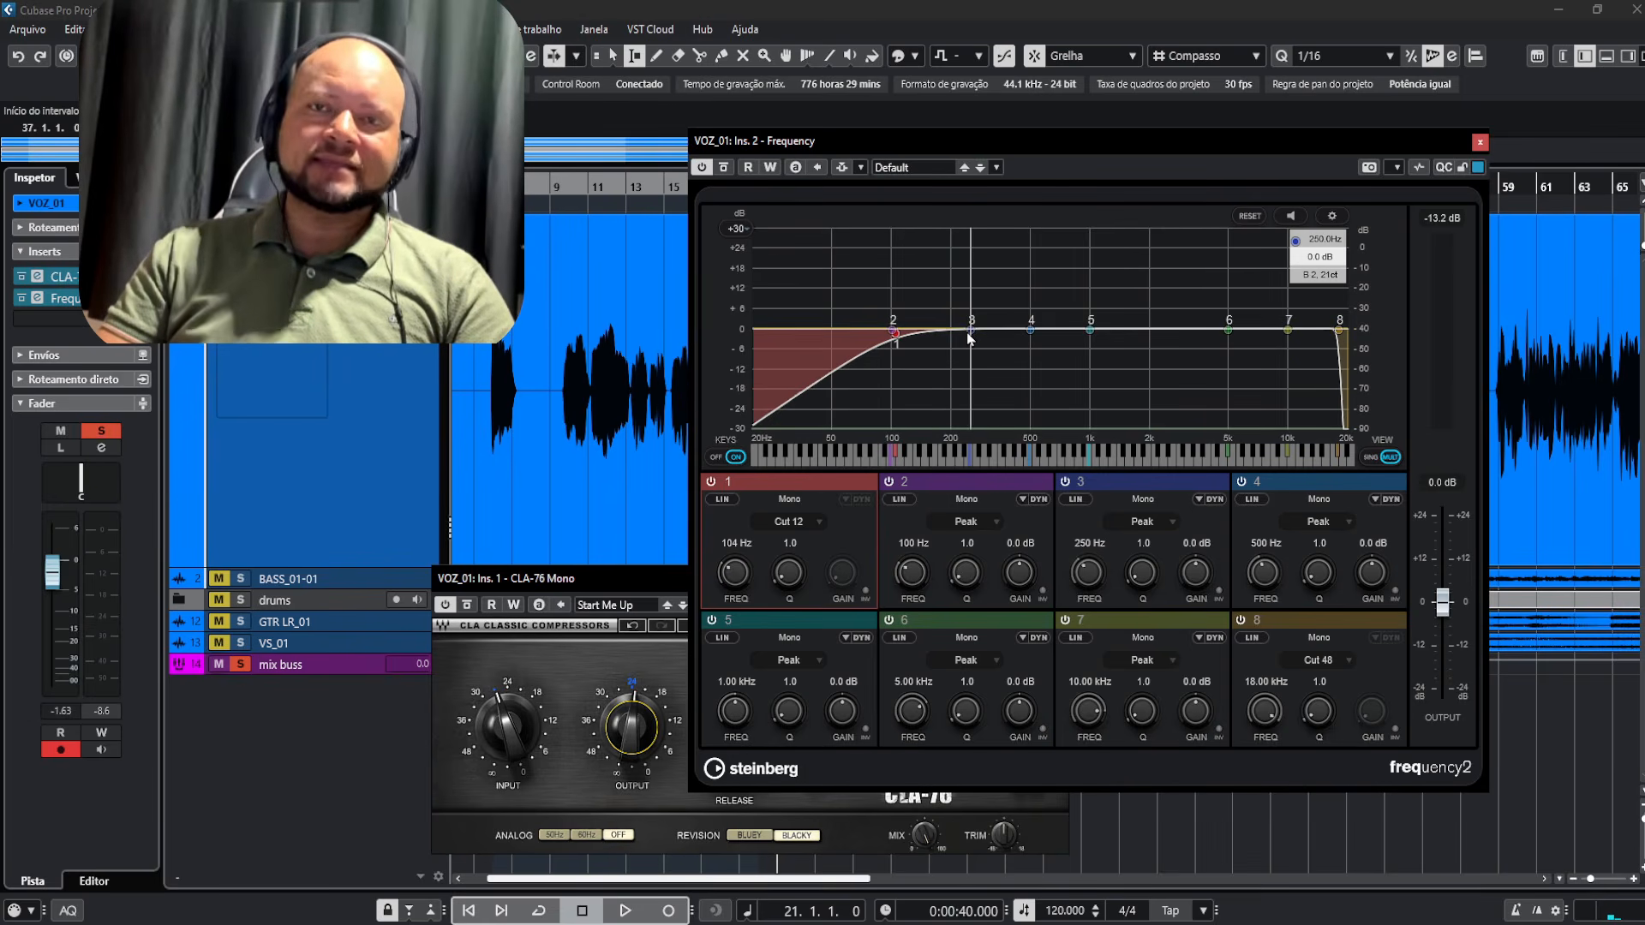
Shape Frequency band 3 into a narrow boost of about 10.6 dB at 216 Hz with a Q of about 4.4
mouse_move(973, 336)
left_mouse_down()
mouse_move(968, 361)
mouse_move(968, 341)
mouse_move(950, 346)
mouse_move(1017, 343)
mouse_move(979, 334)
mouse_move(984, 367)
mouse_move(1010, 338)
mouse_move(987, 353)
left_mouse_up()
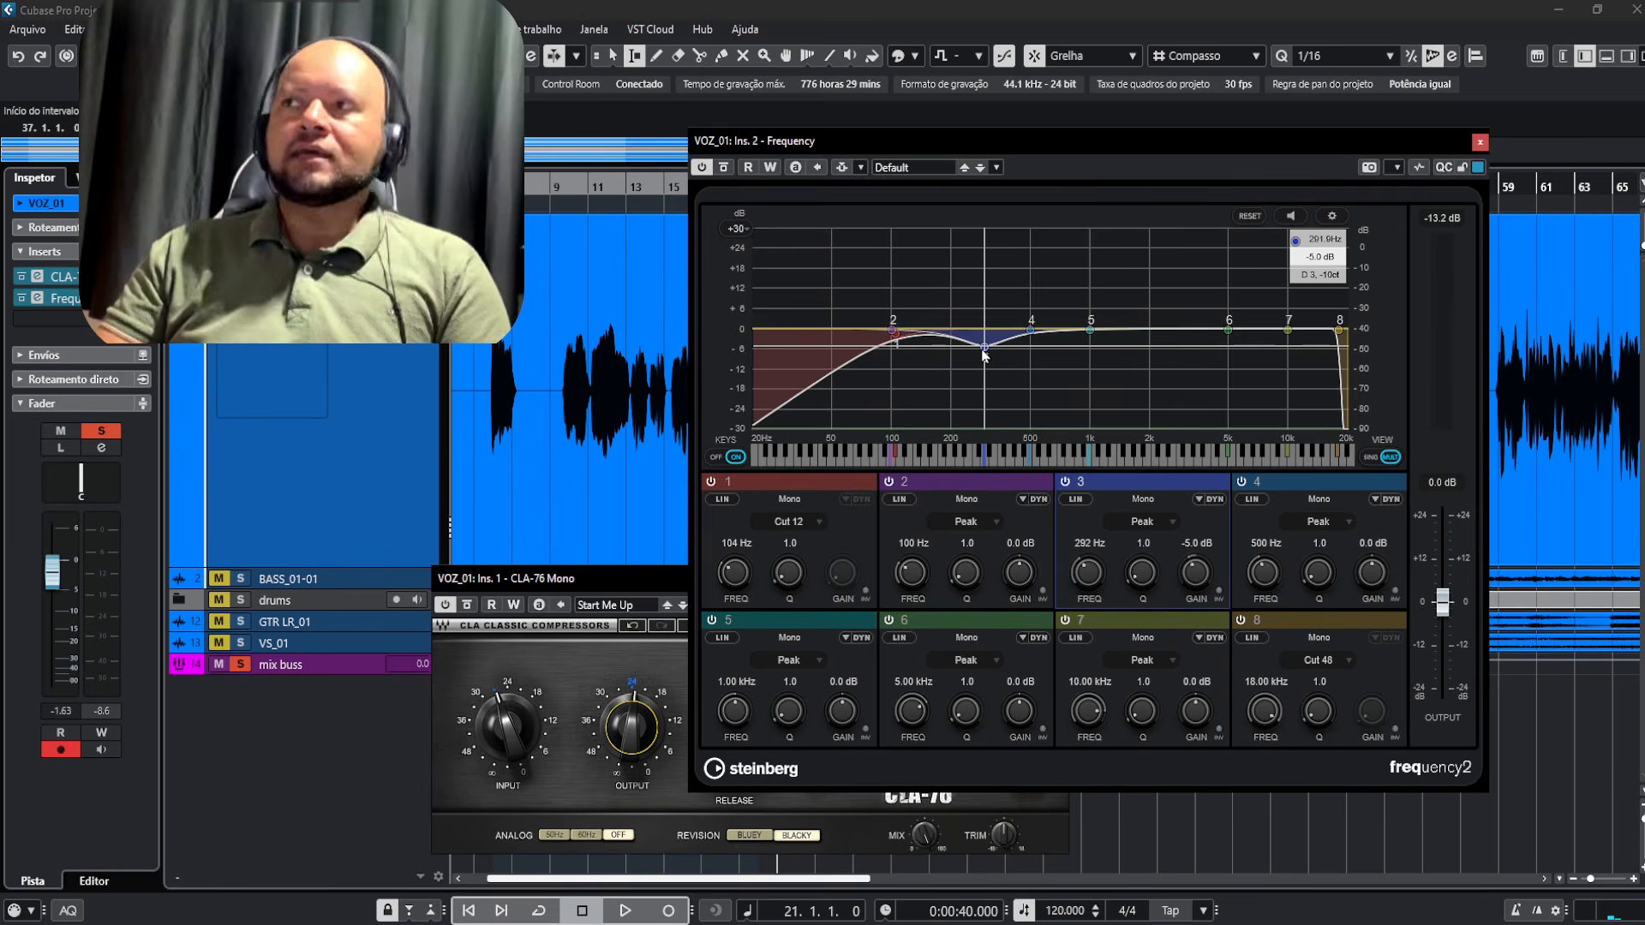
key("space")
left_click_drag(977, 356, 959, 301)
scroll(960, 301, "down", 5)
key("space")
scroll(962, 299, "up", 10)
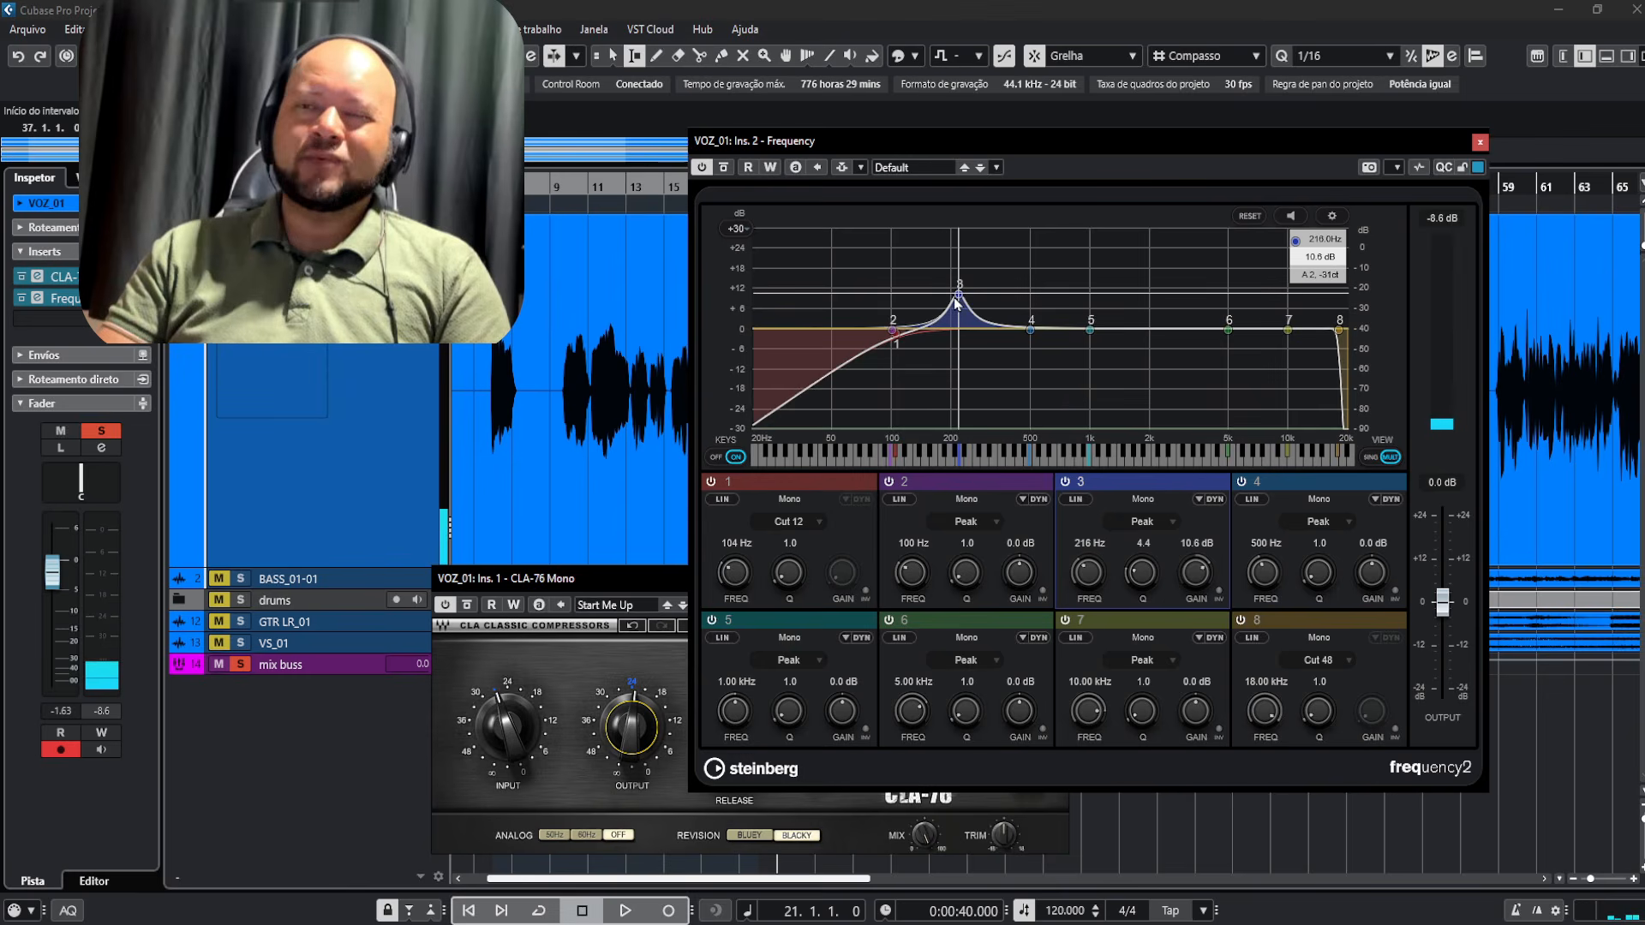
Sweep the band 3 boost through the low mids during playback, settling at about 251 Hz with Q 5.4 and 15.9 dB gain
scroll(959, 299, "up", 2)
mouse_move(960, 298)
left_mouse_down()
mouse_move(960, 229)
mouse_move(960, 295)
mouse_move(1010, 290)
mouse_move(997, 315)
mouse_move(989, 295)
left_mouse_up()
mouse_move(1201, 580)
left_mouse_down()
mouse_move(1205, 628)
mouse_move(1206, 579)
left_mouse_up()
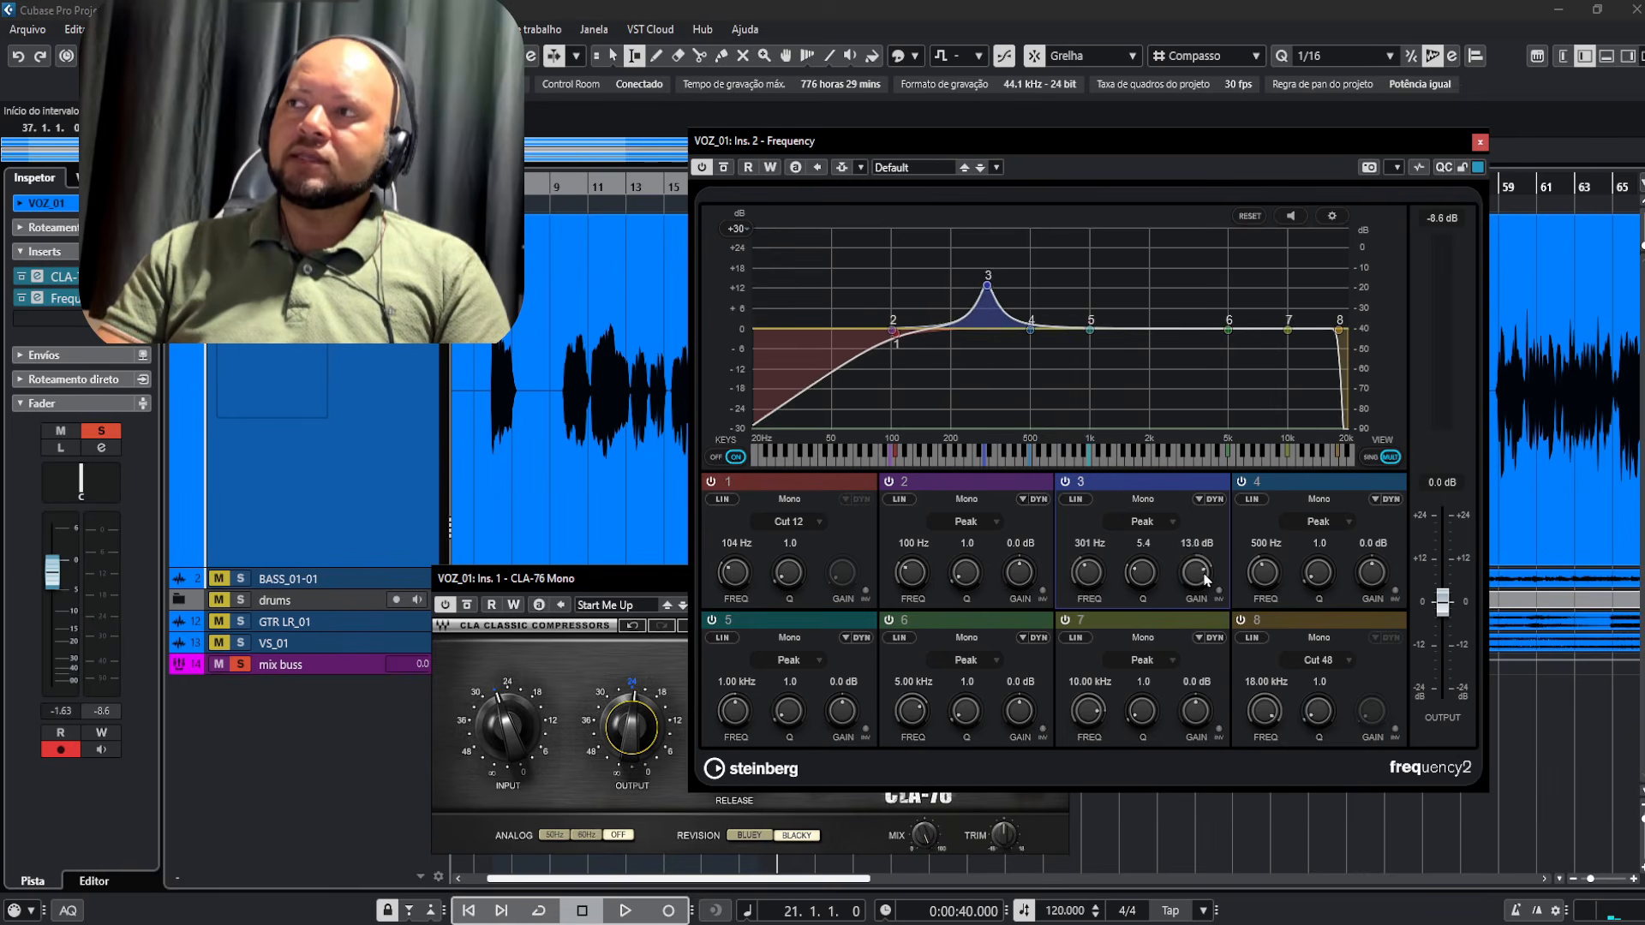
key("space")
left_click_drag(987, 283, 994, 284)
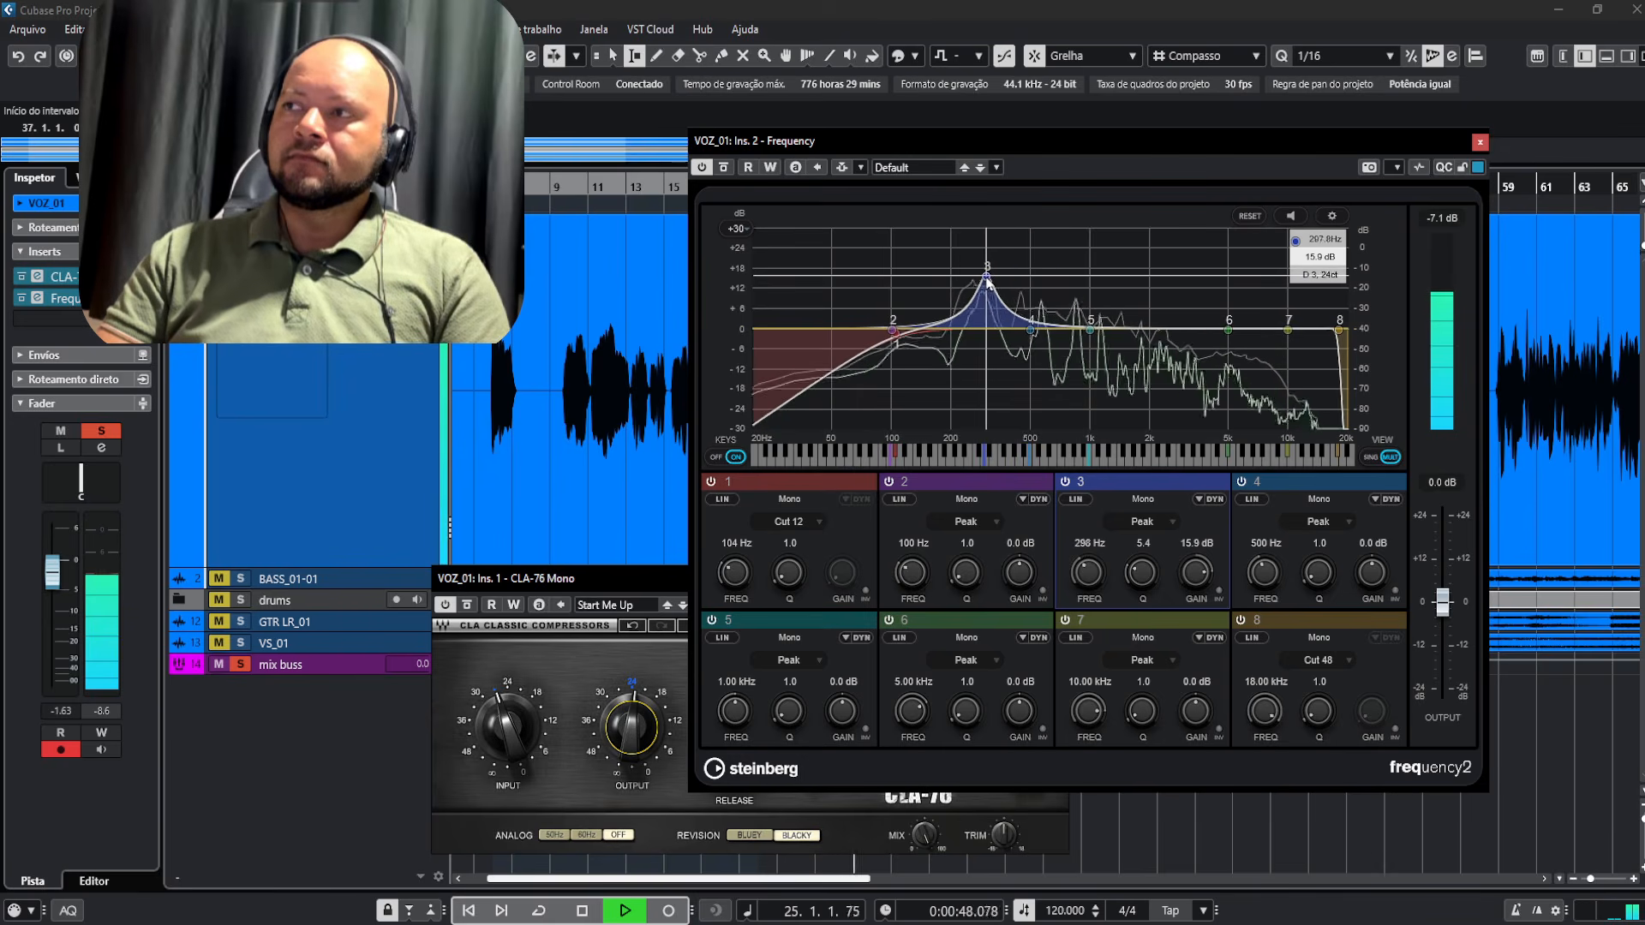
left_click_drag(985, 283, 973, 283)
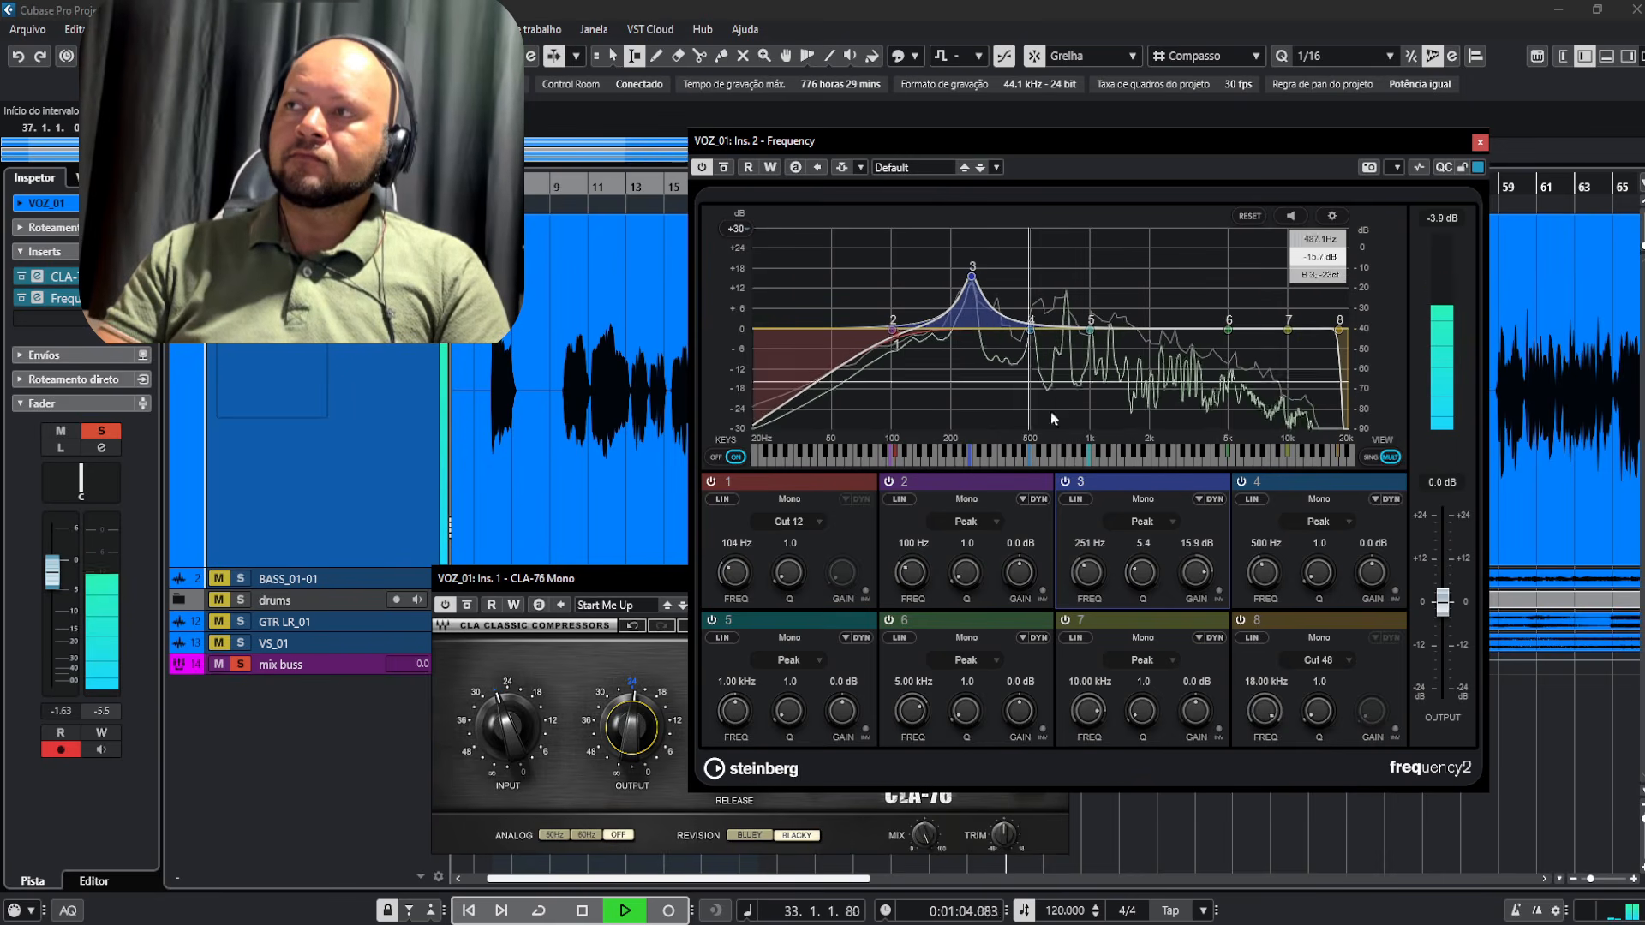
Turn the band 3 boost at 251 Hz into a cut of about -4.7 dB and widen its Q to about 2.0
left_click_drag(1196, 571, 1194, 655)
key("space")
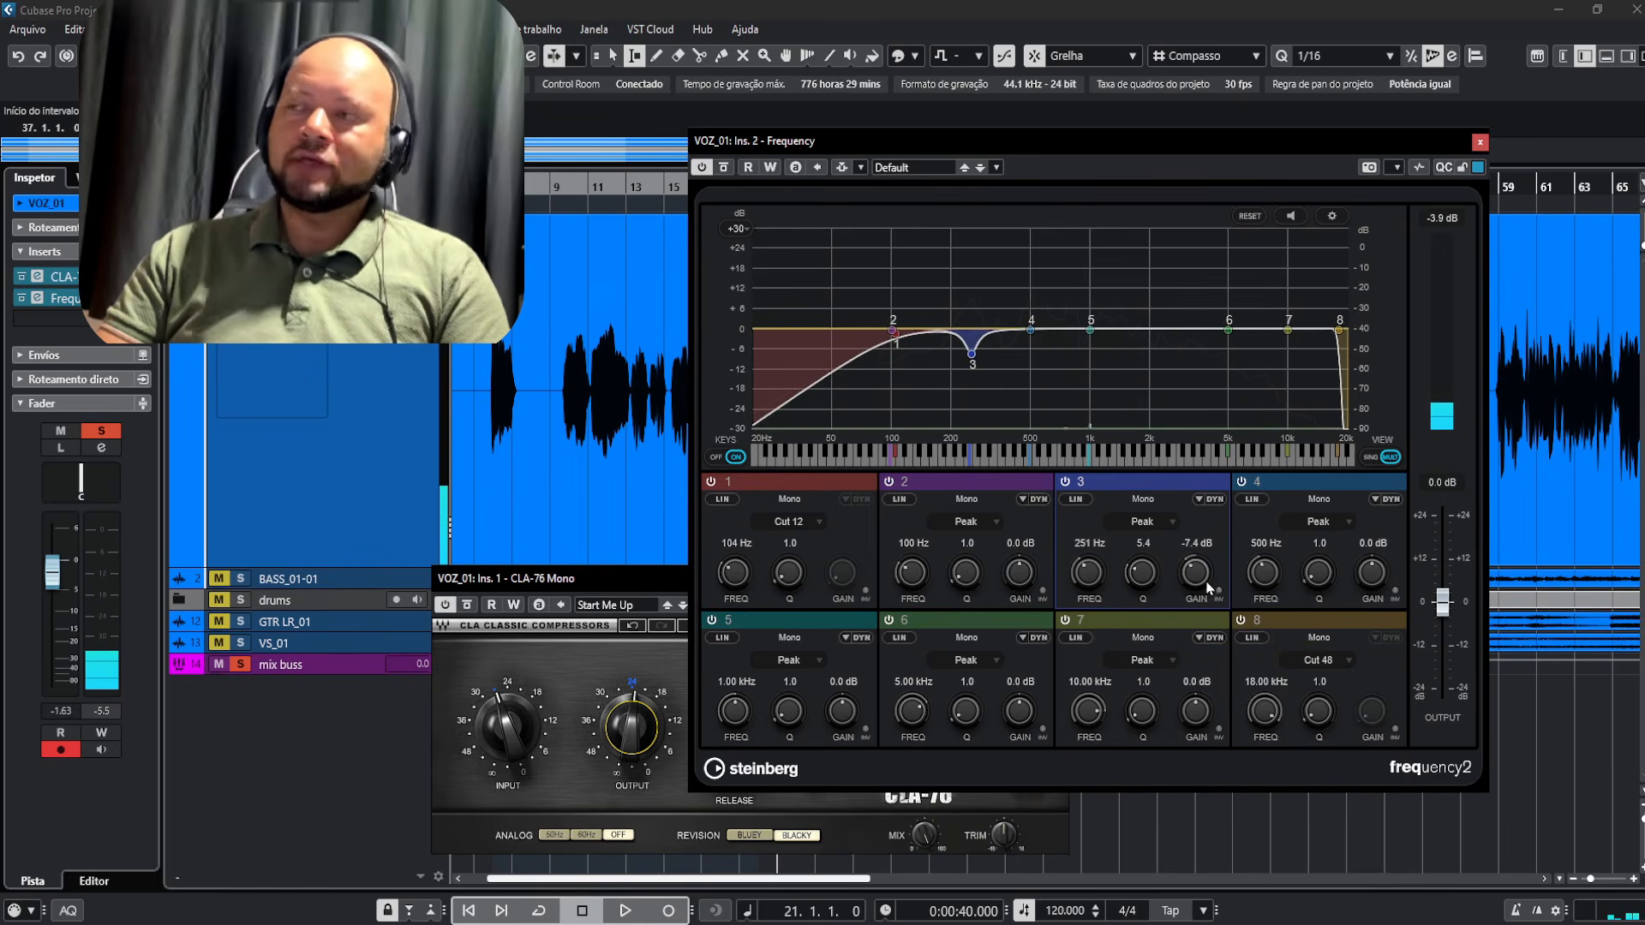
key("space")
left_click_drag(1208, 587, 1149, 597)
key("space")
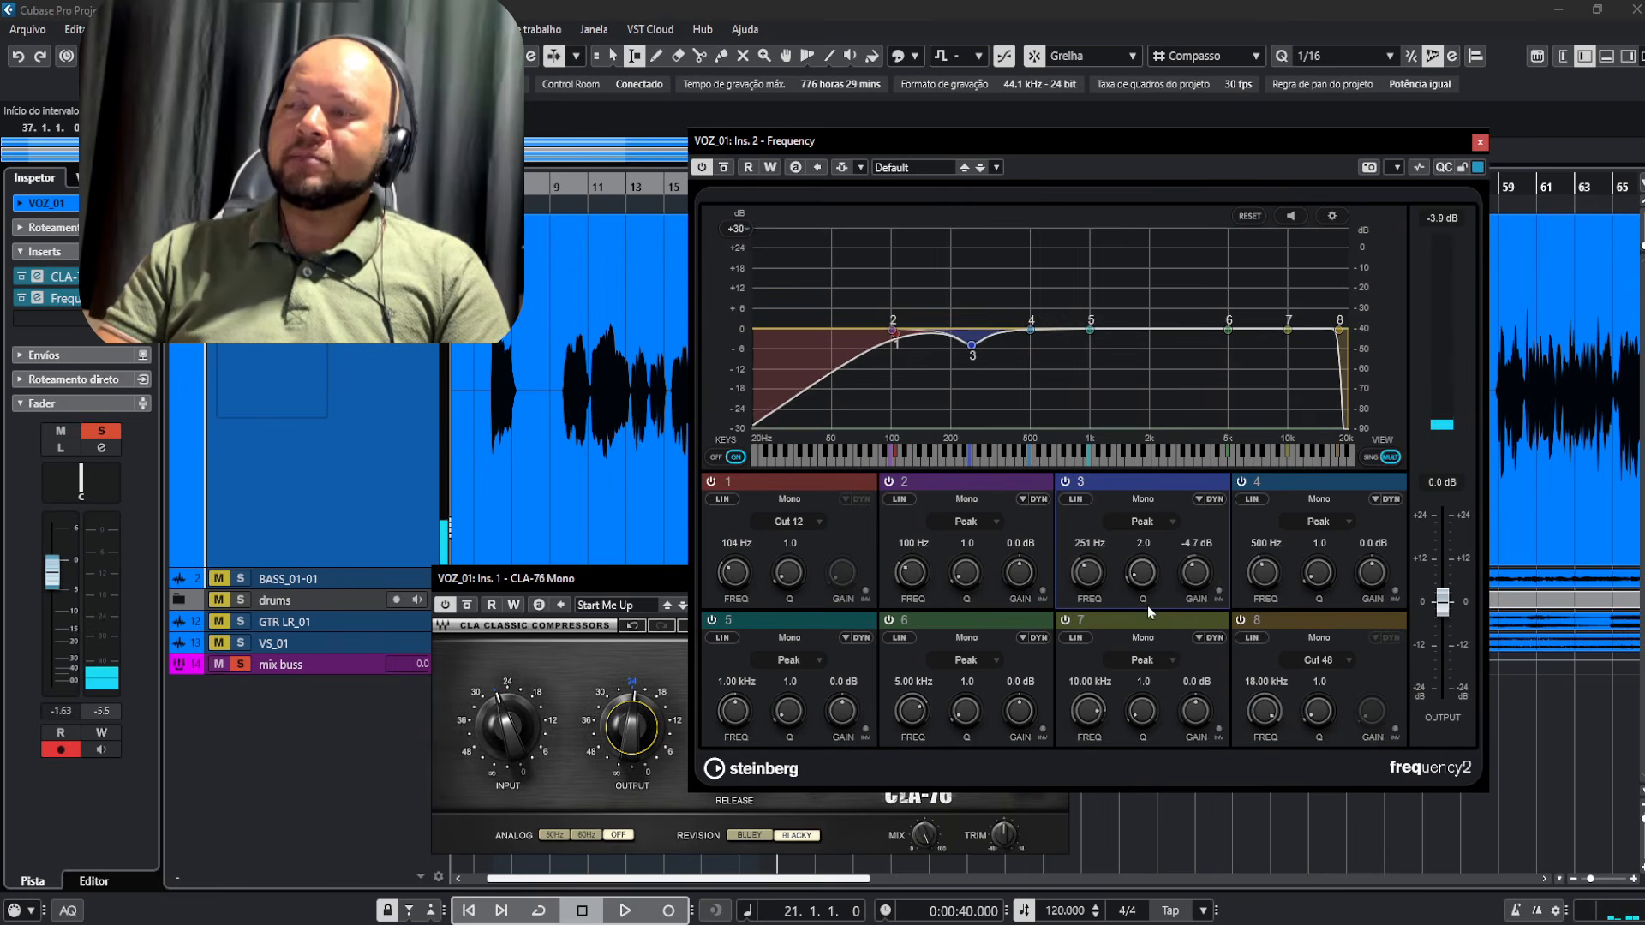
Refine the band 3 cut at 251 Hz to -3.0 dB with a Q of about 2.3 while comparing the vocal with and without EQ
left_click_drag(1148, 593, 1187, 585)
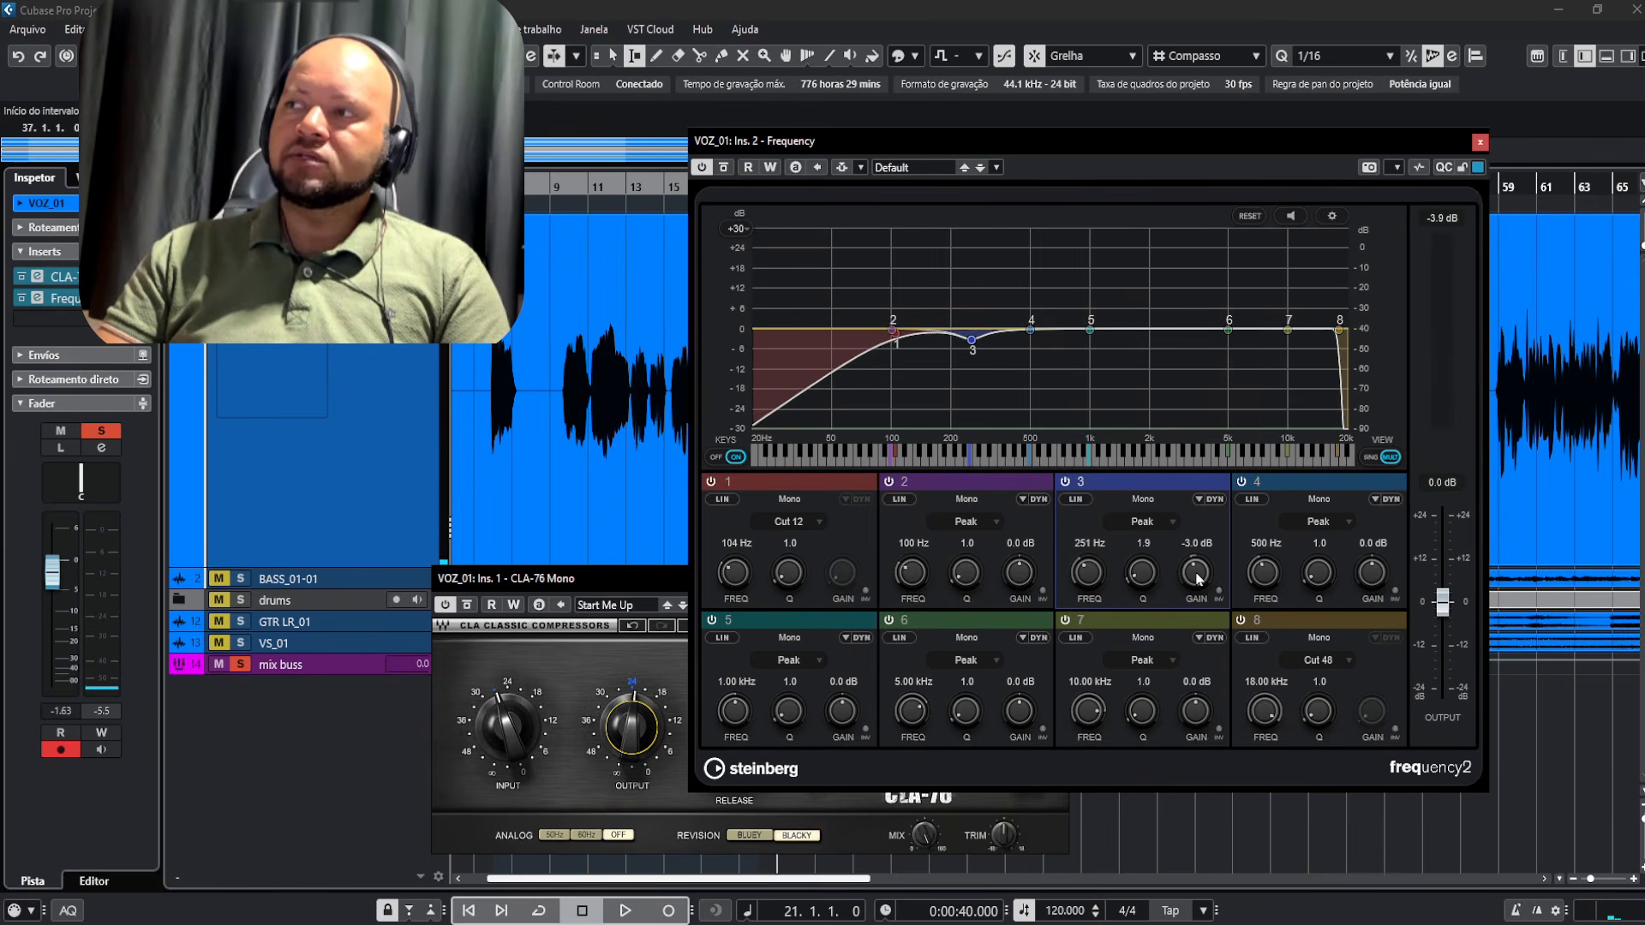
left_click_drag(1202, 577, 1154, 564)
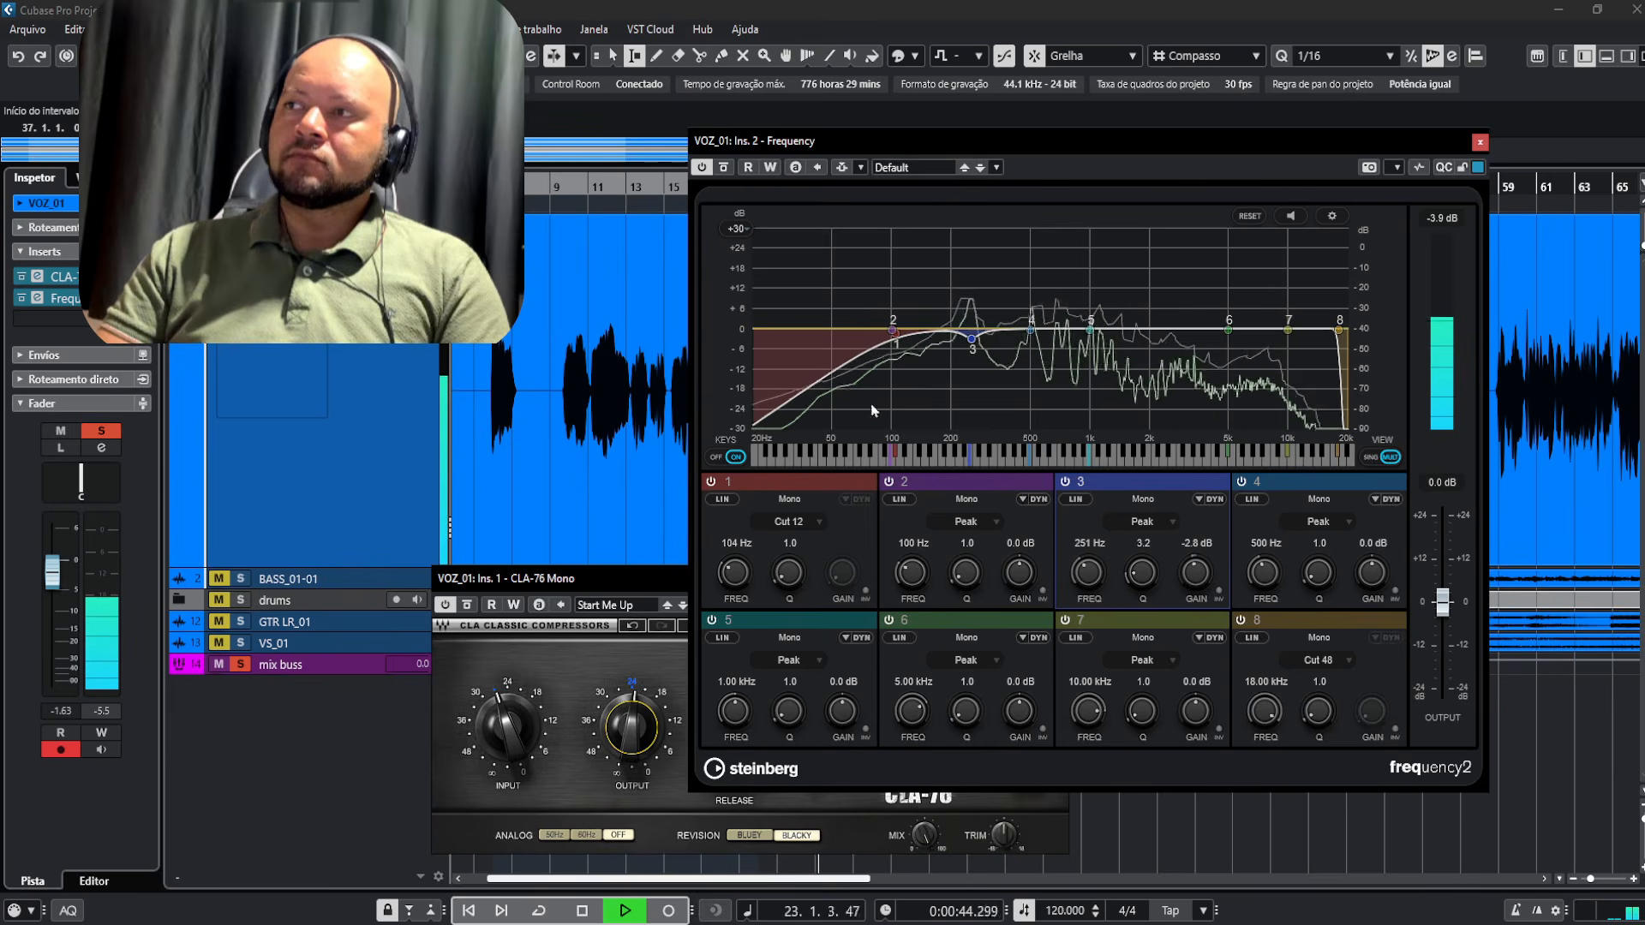
left_click(1065, 483)
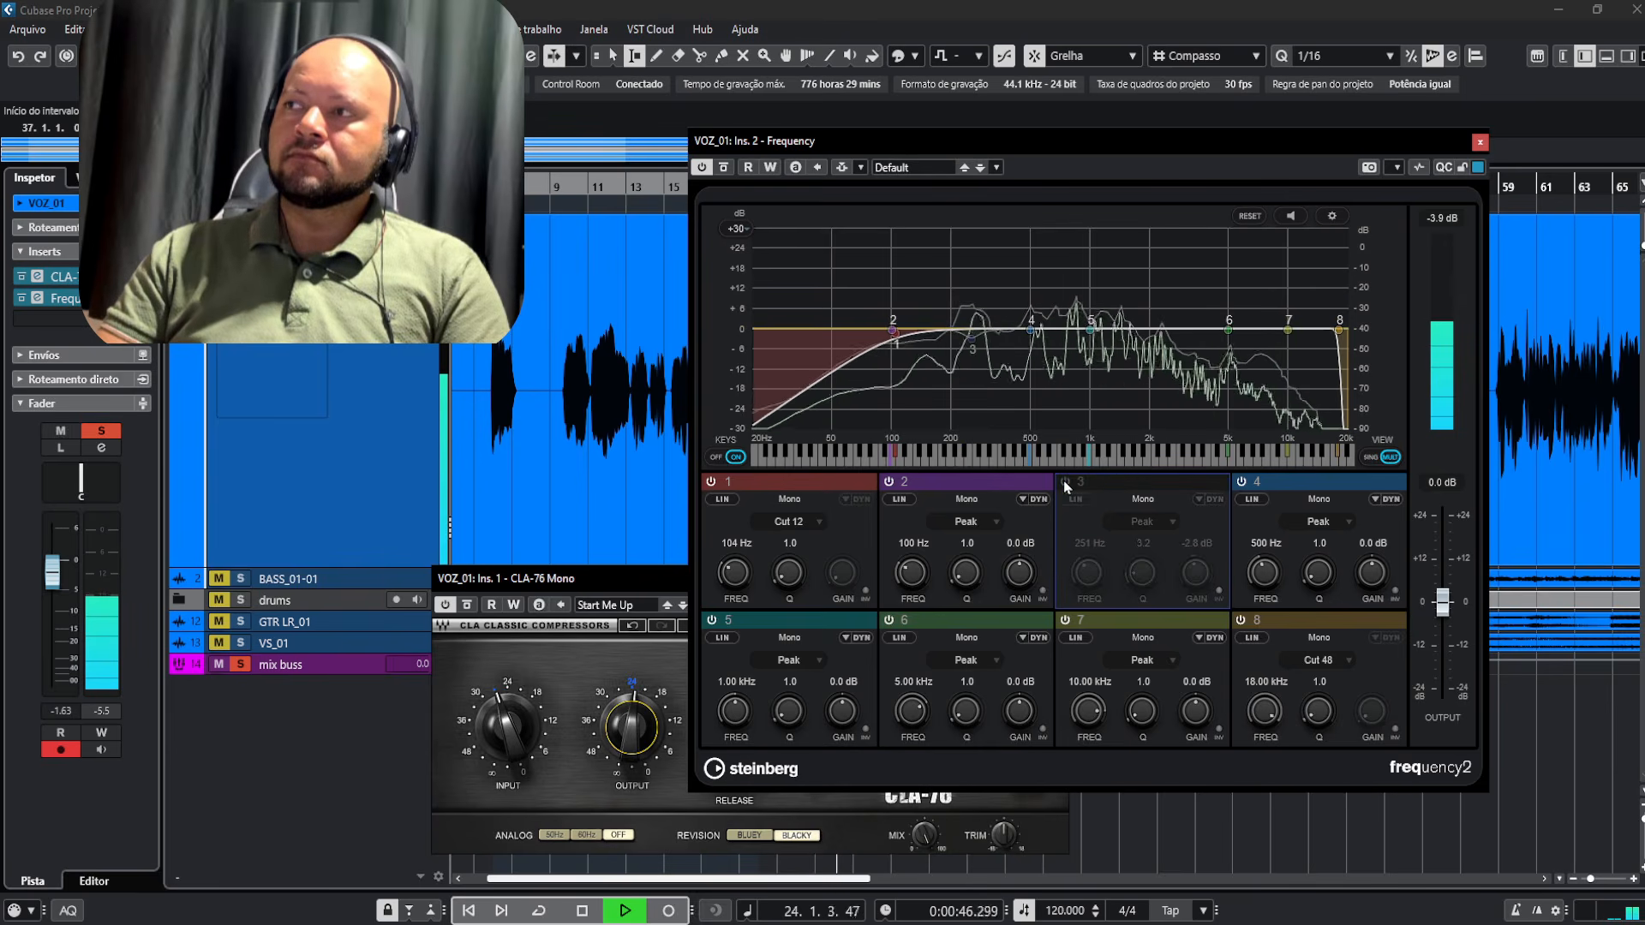
left_click(1063, 481)
left_click_drag(1195, 572, 1193, 569)
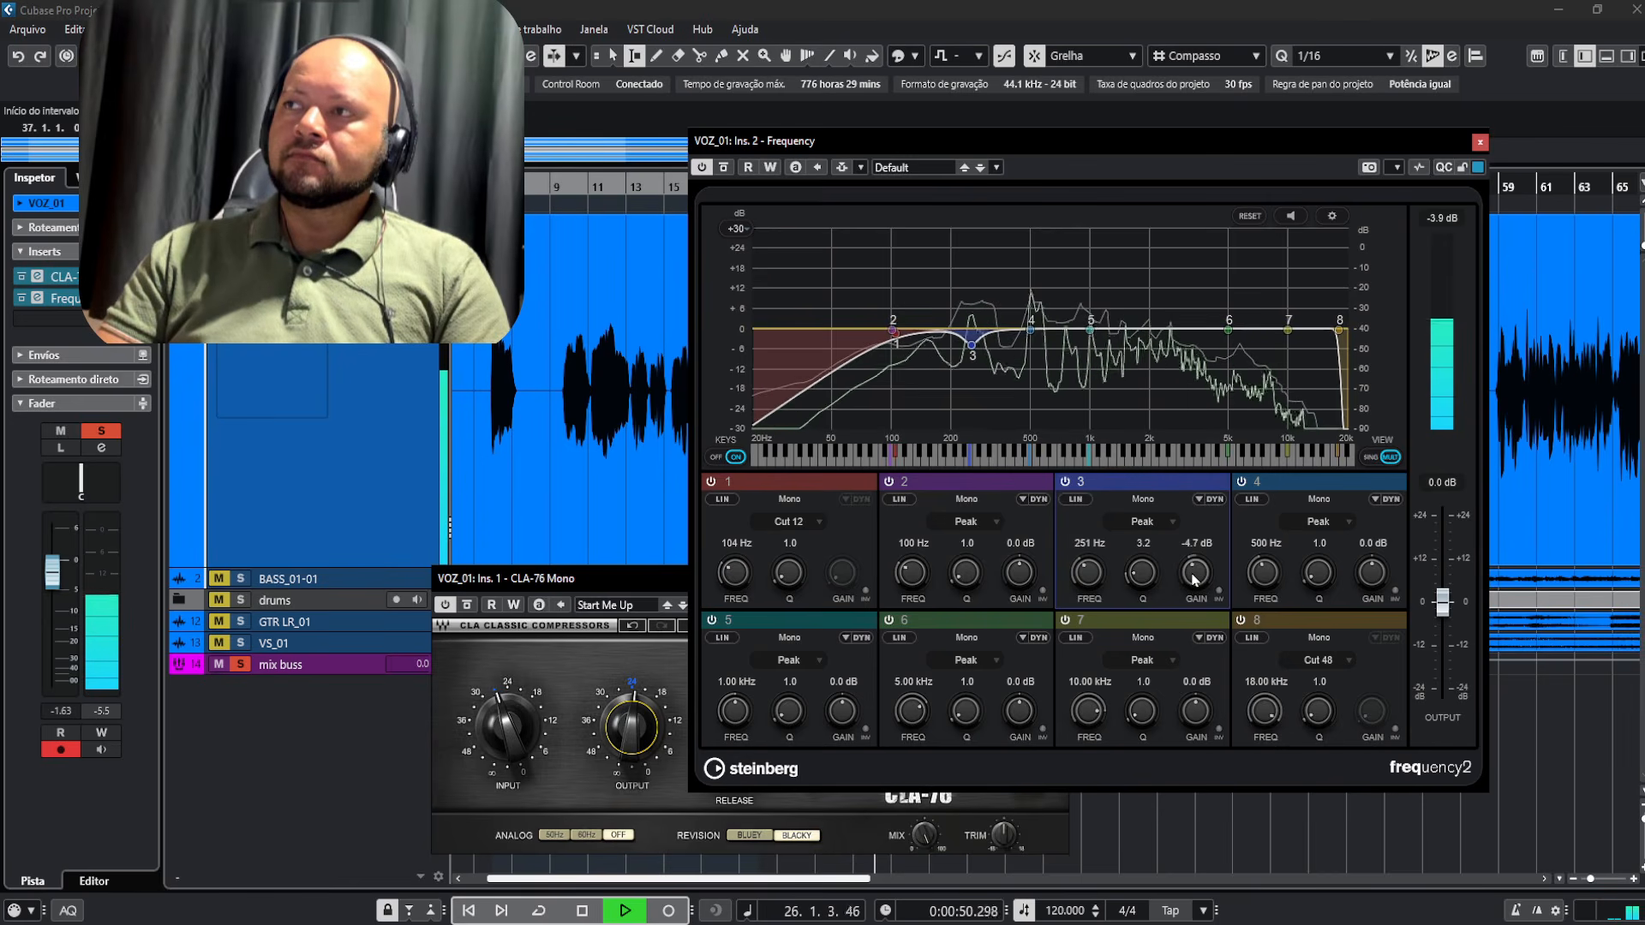
left_click(724, 167)
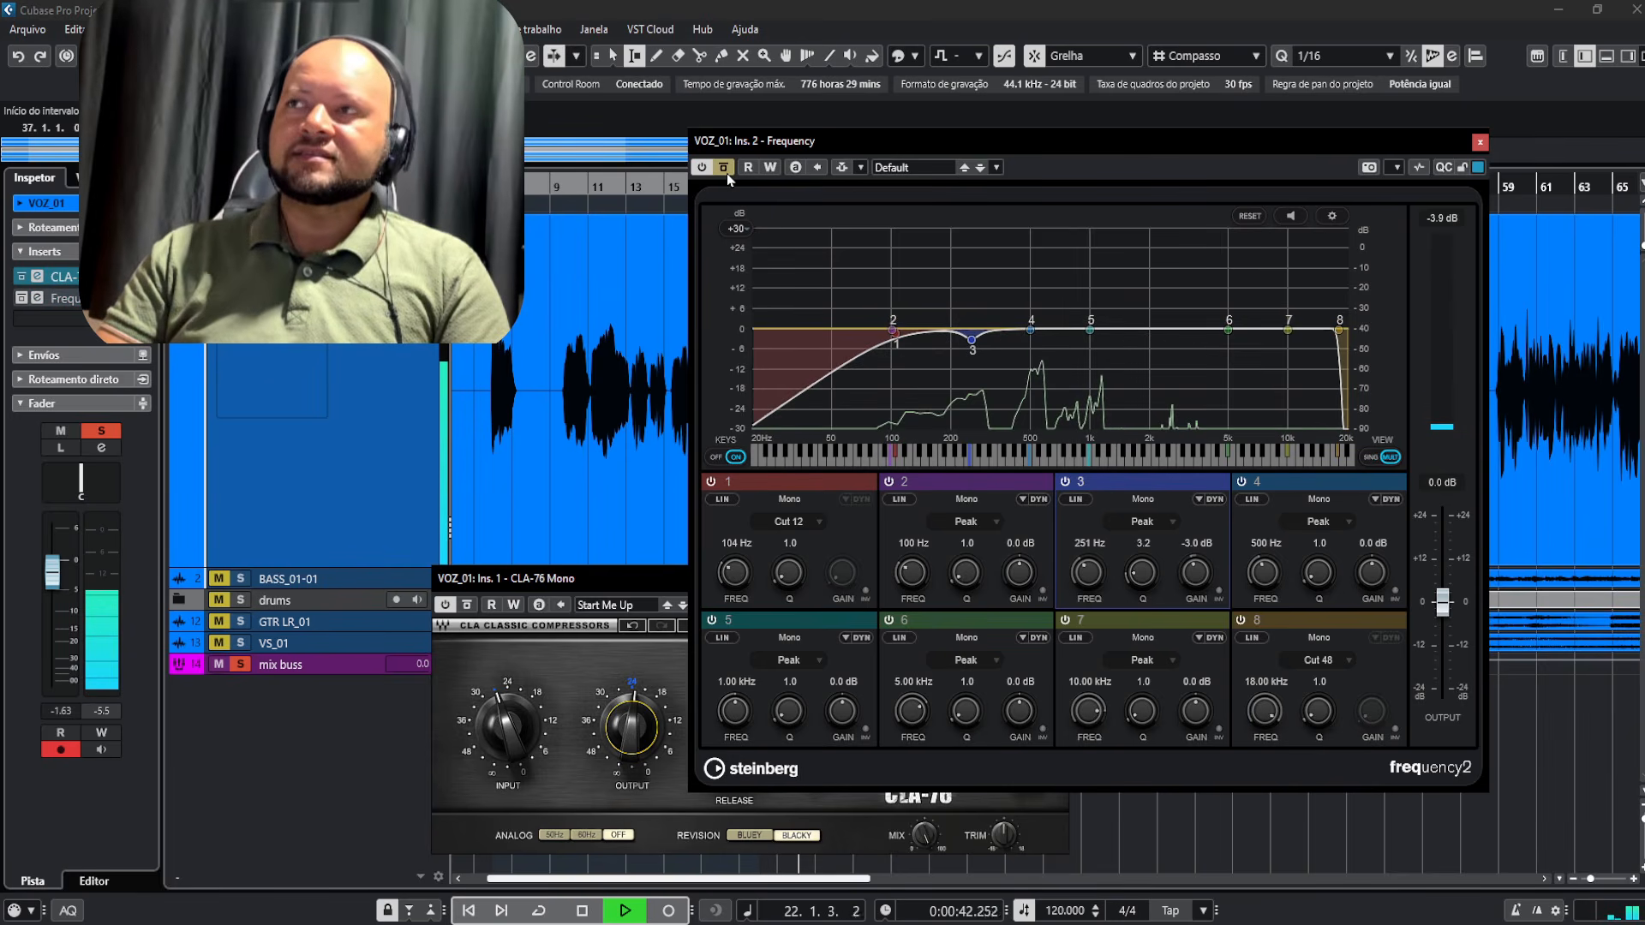
left_click(725, 169)
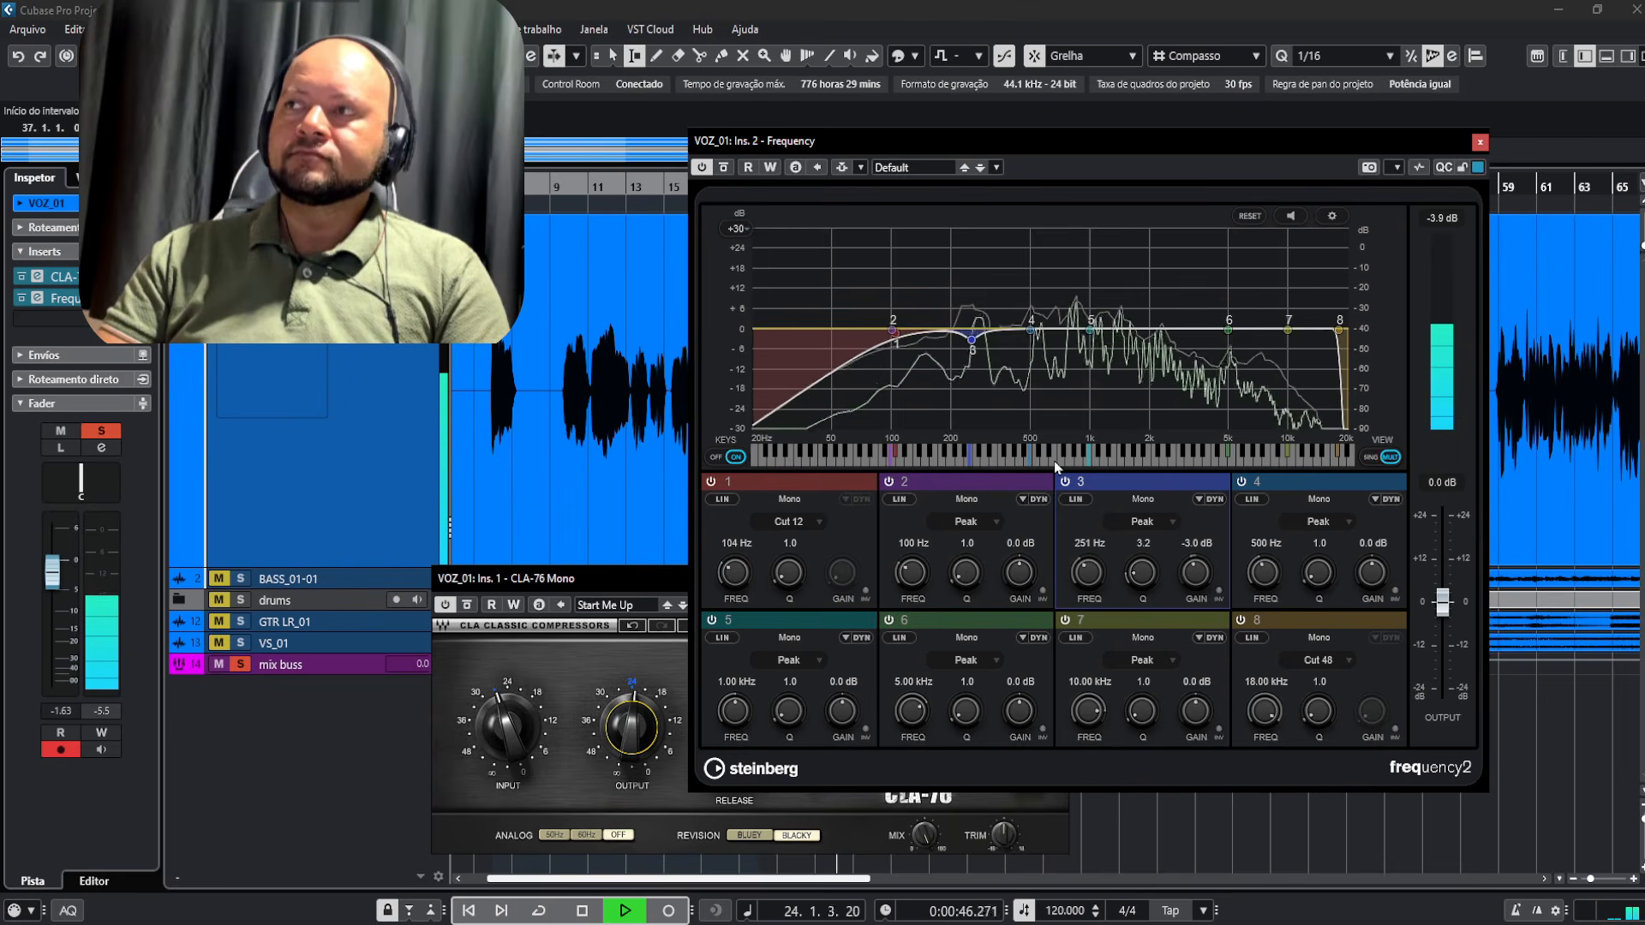
key("space")
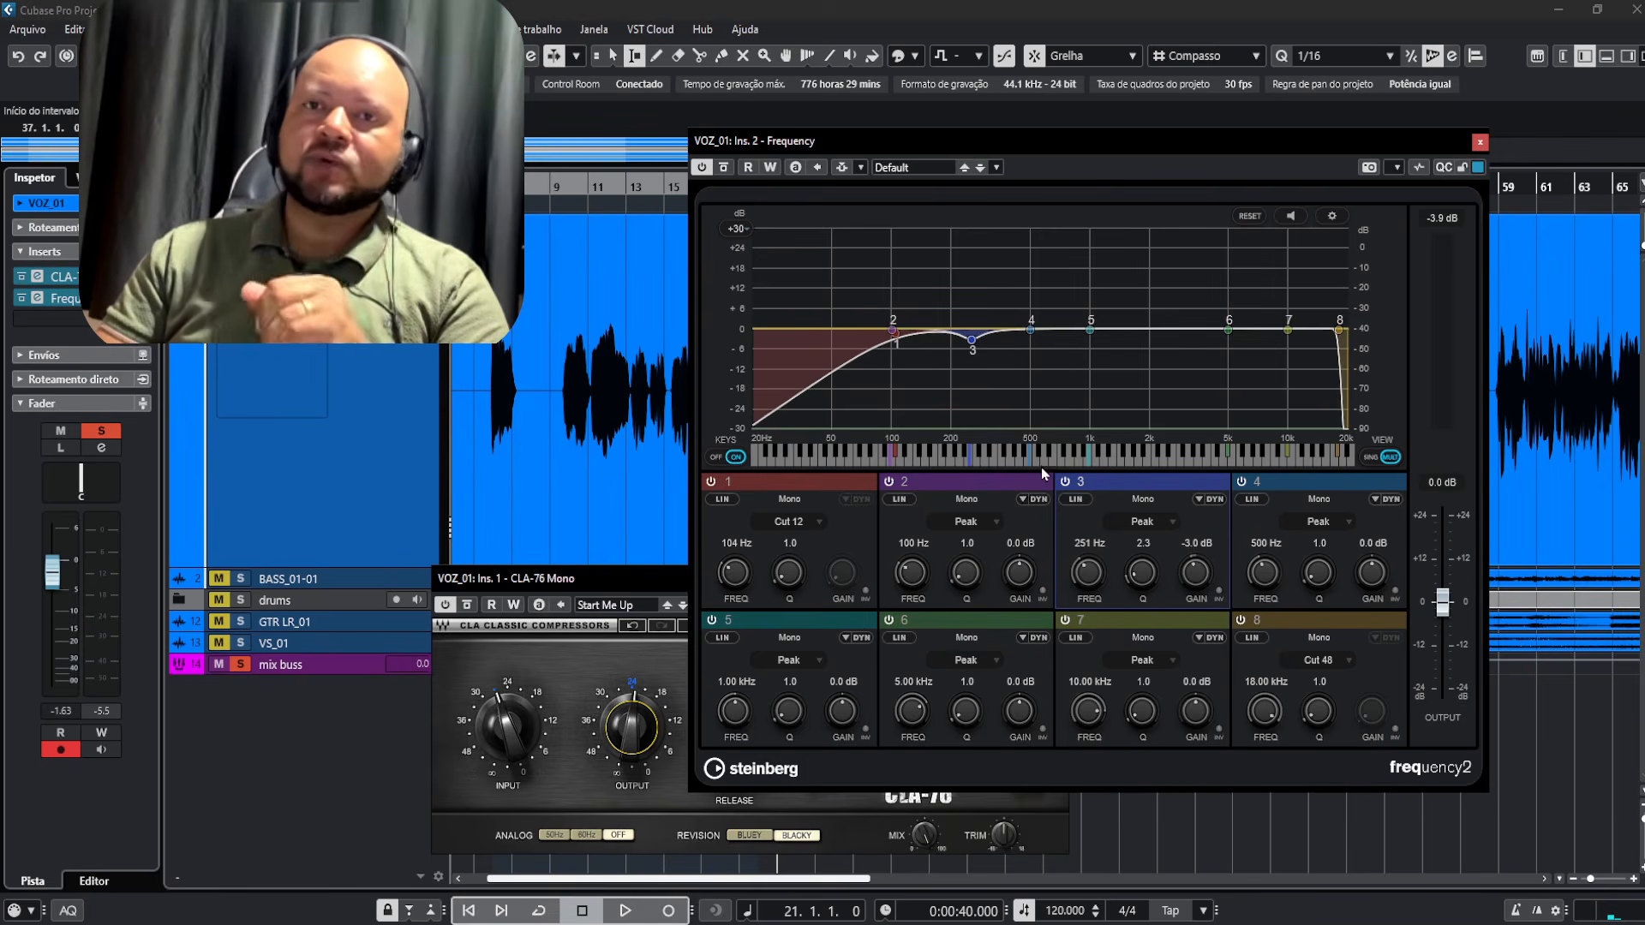
Move Frequency band 5 to about 507 Hz as a narrow boost of about 19.9 dB with Q 8.3 during playback
mouse_move(1092, 341)
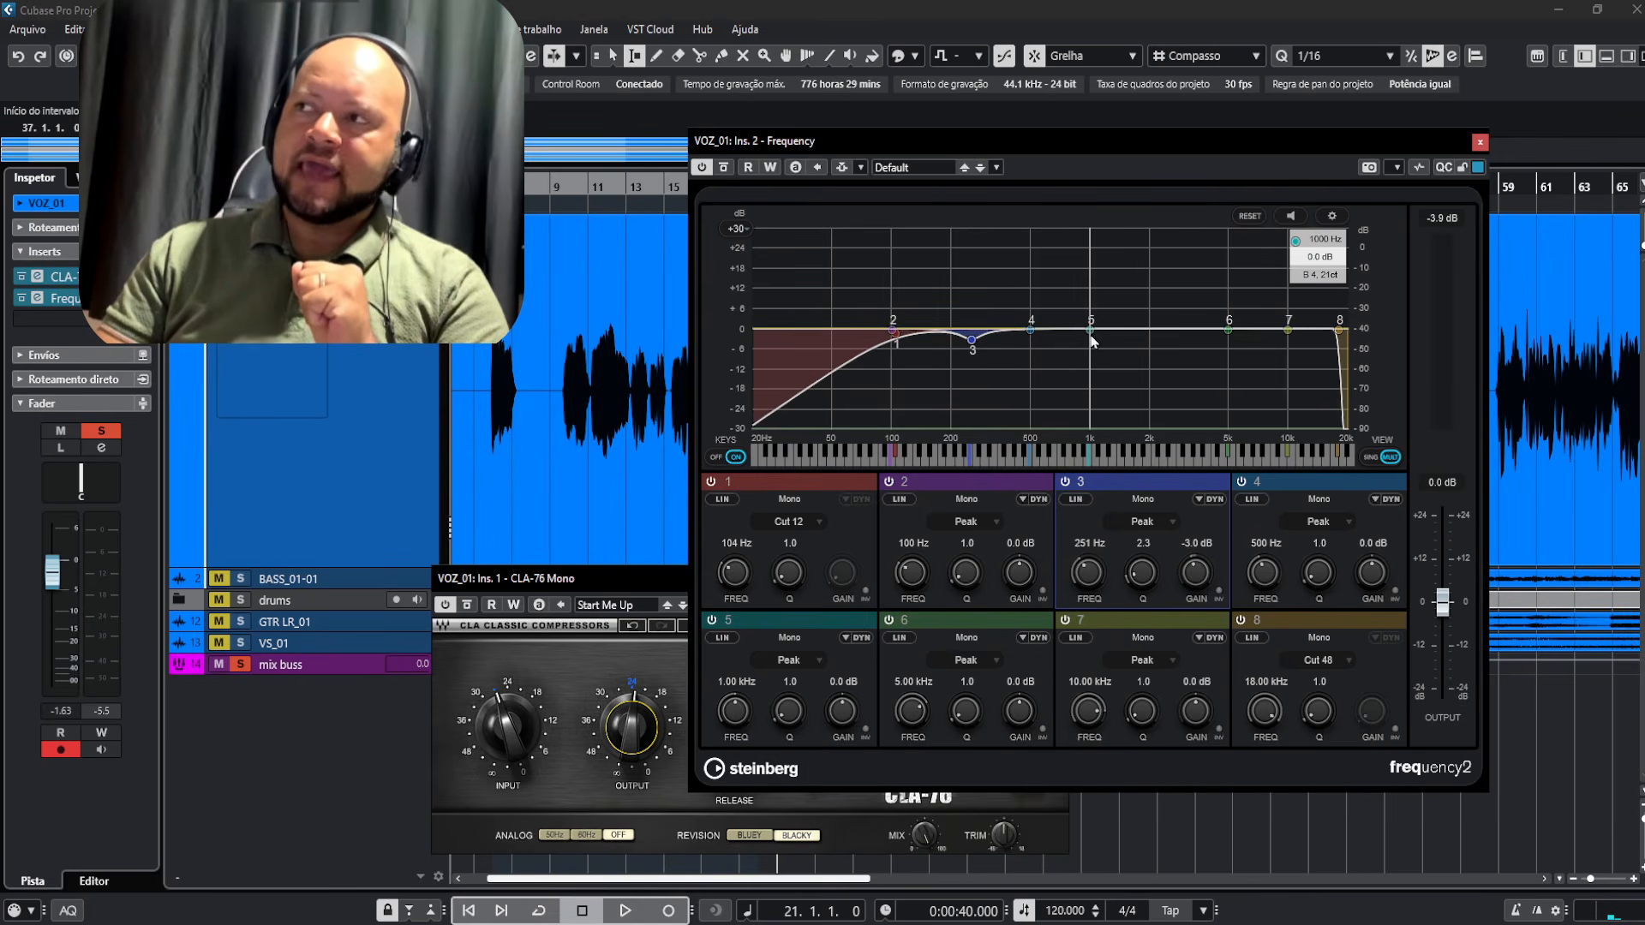
left_click_drag(1092, 338, 1035, 337)
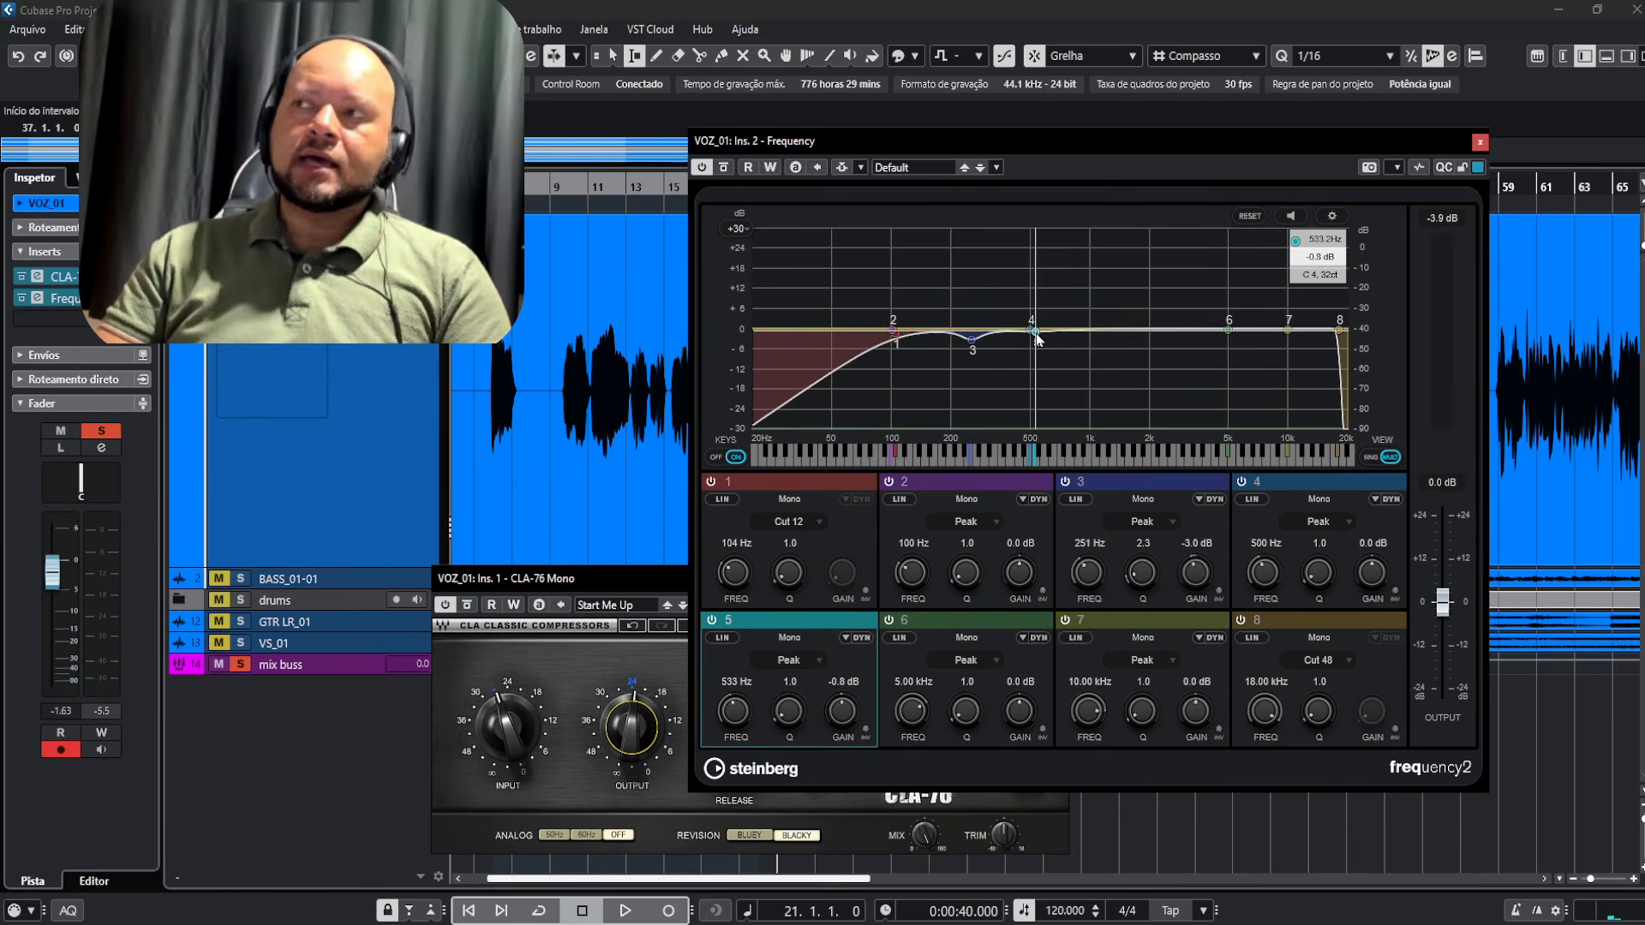
left_click_drag(1036, 338, 1037, 337)
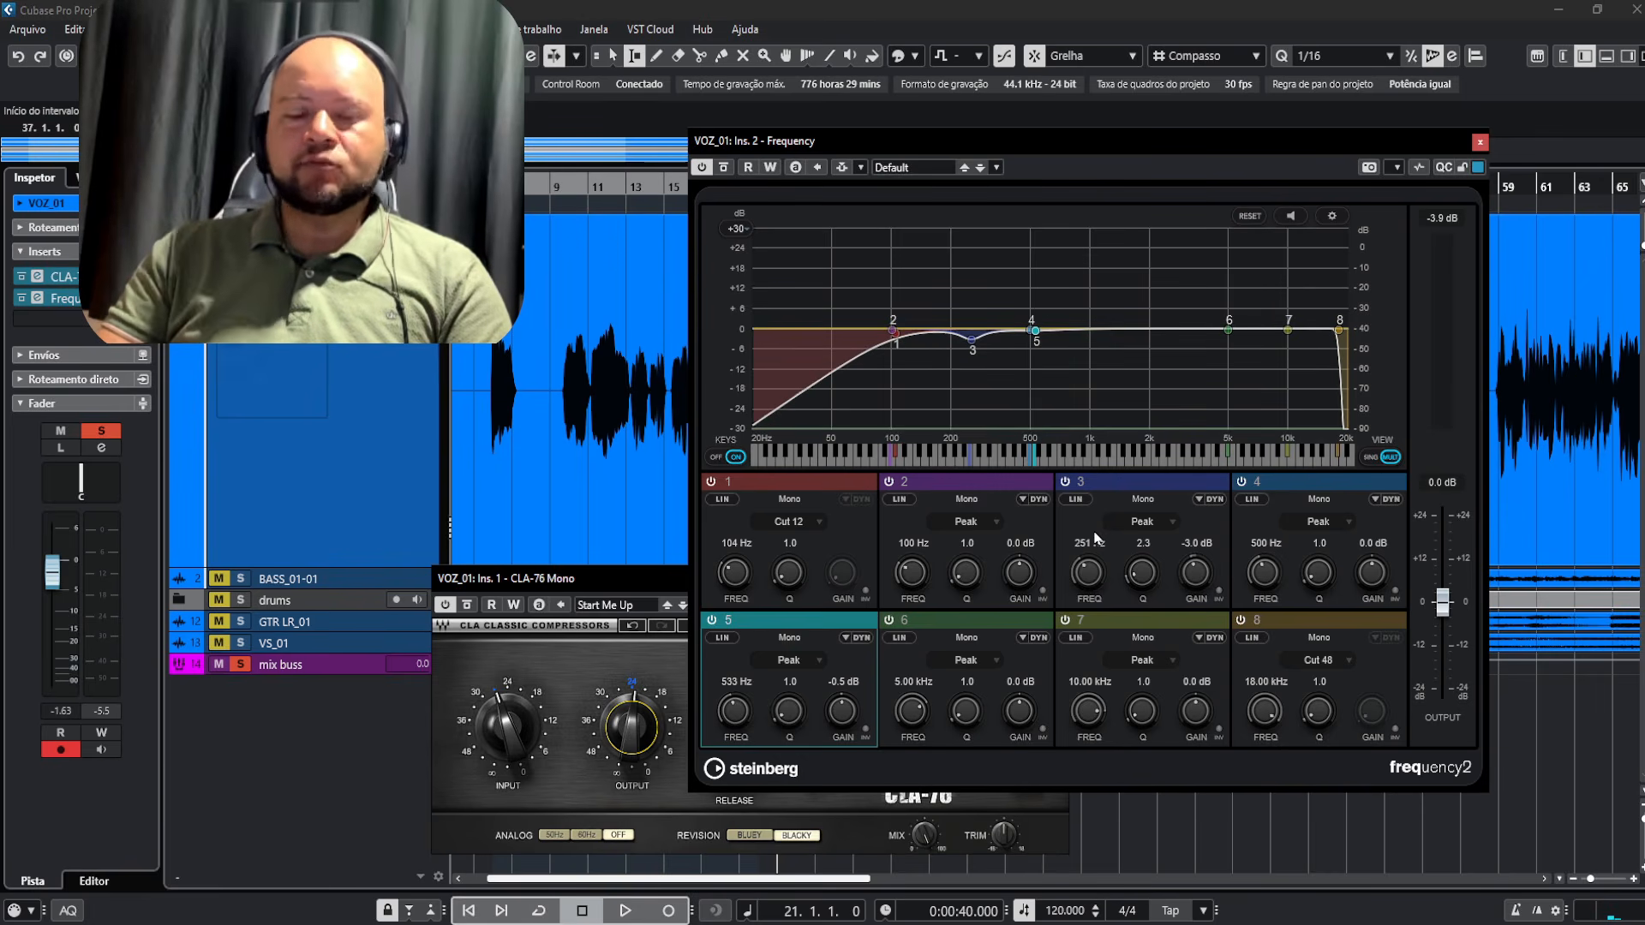
key("space")
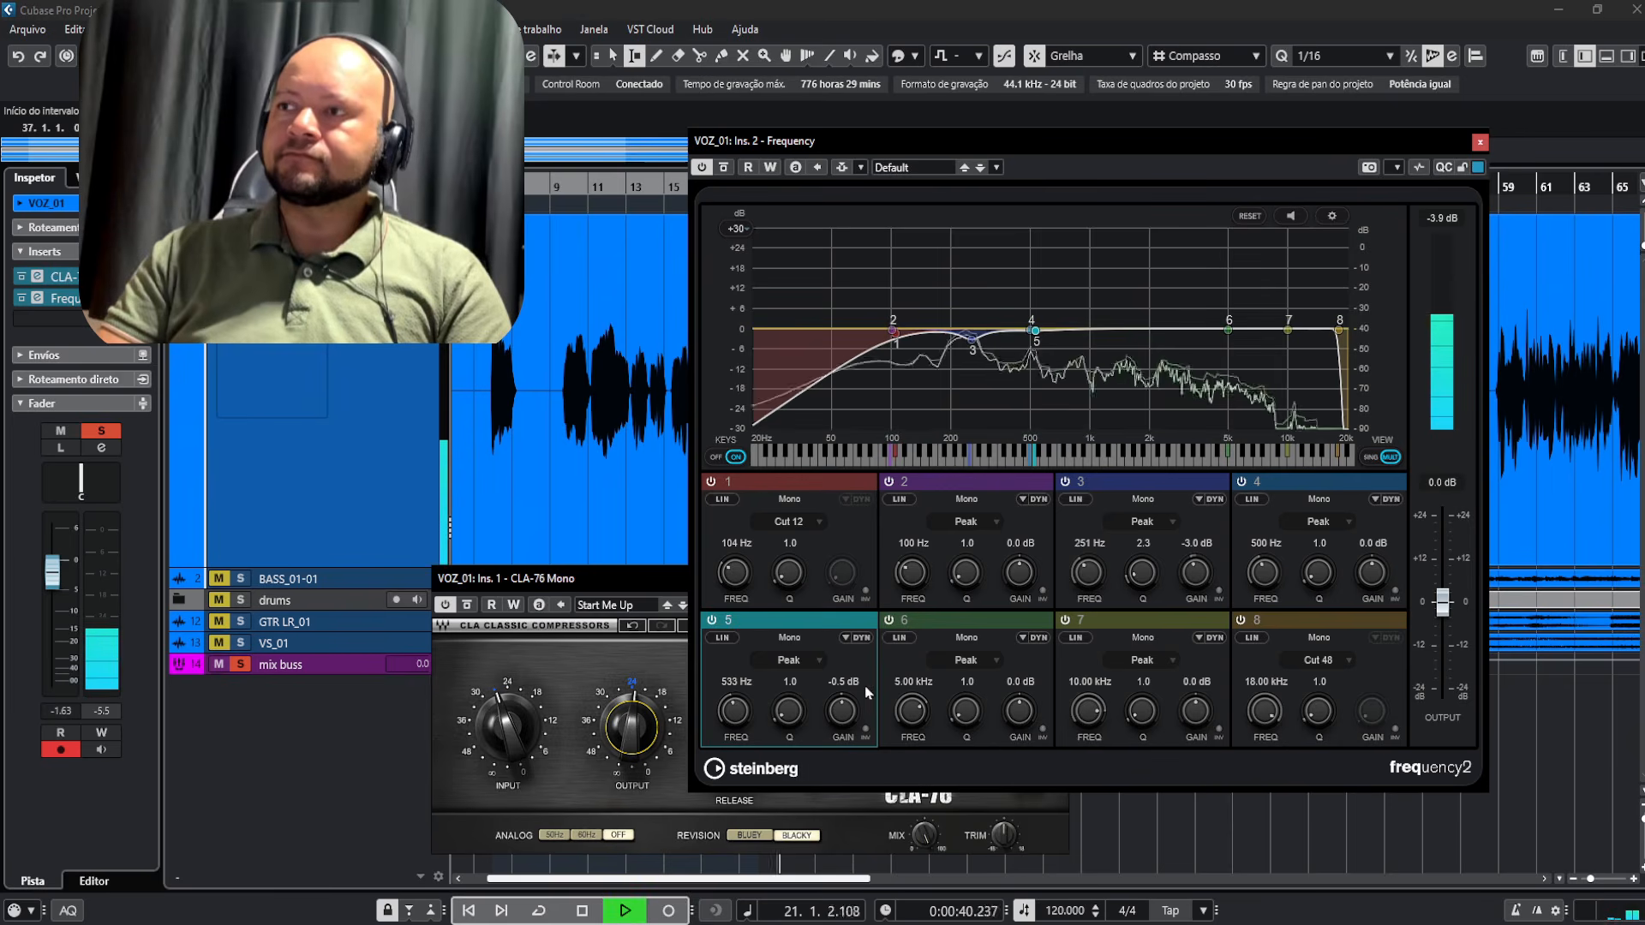
mouse_move(841, 710)
left_mouse_down()
mouse_move(773, 693)
mouse_move(810, 675)
mouse_move(843, 712)
left_mouse_up()
left_click_drag(1035, 275, 1032, 266)
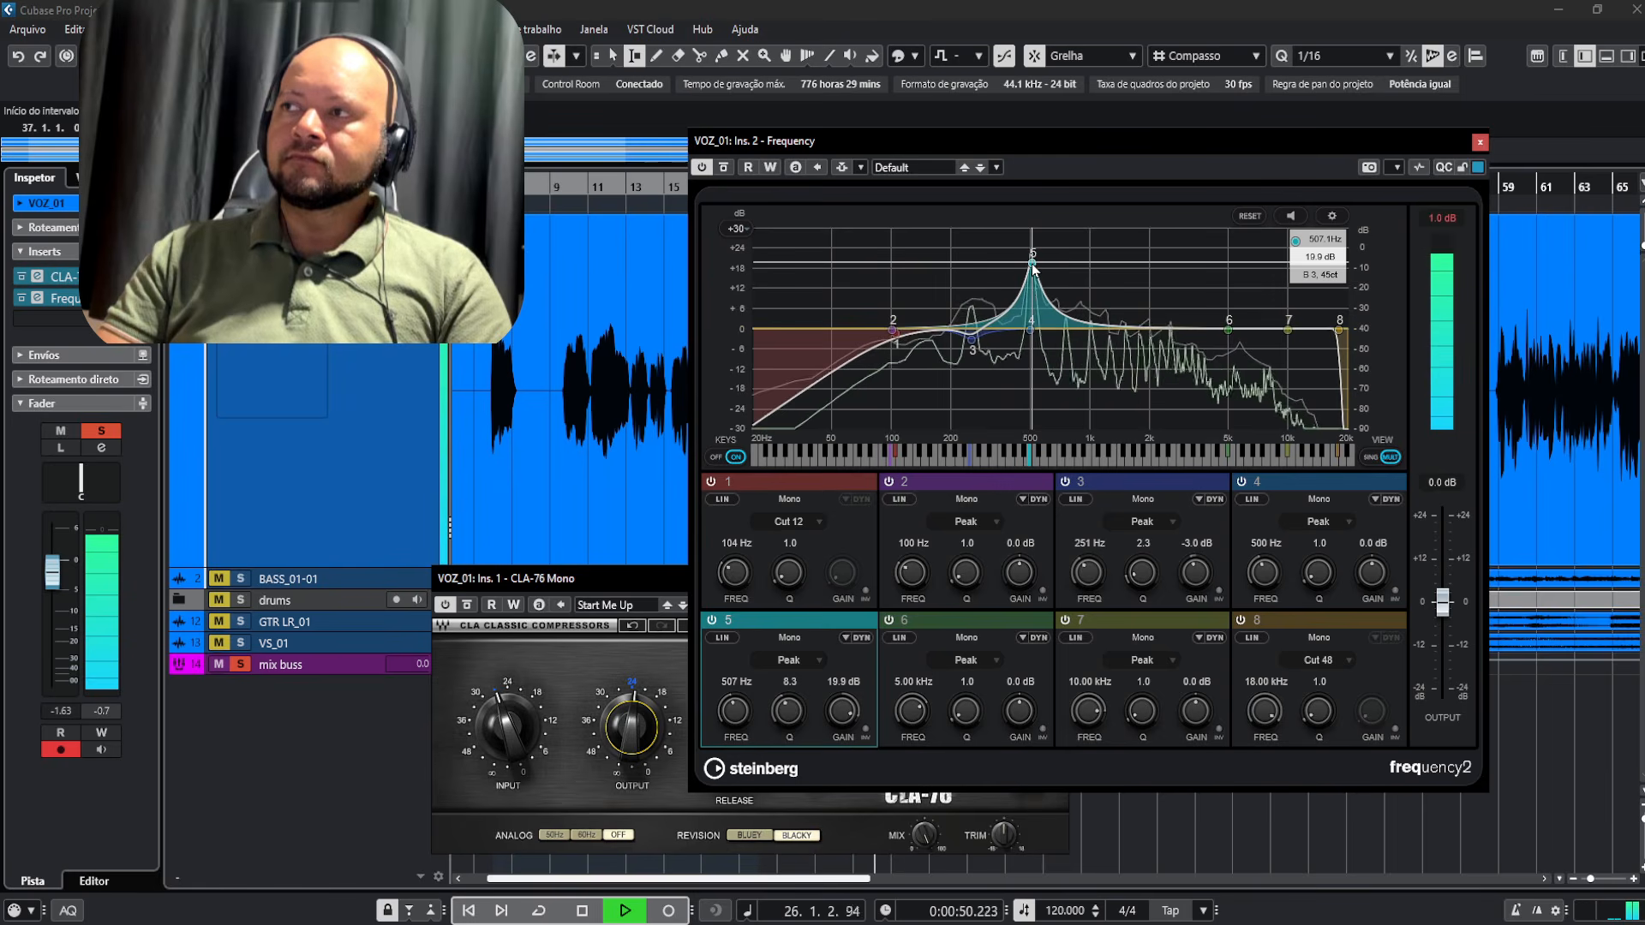
key("space")
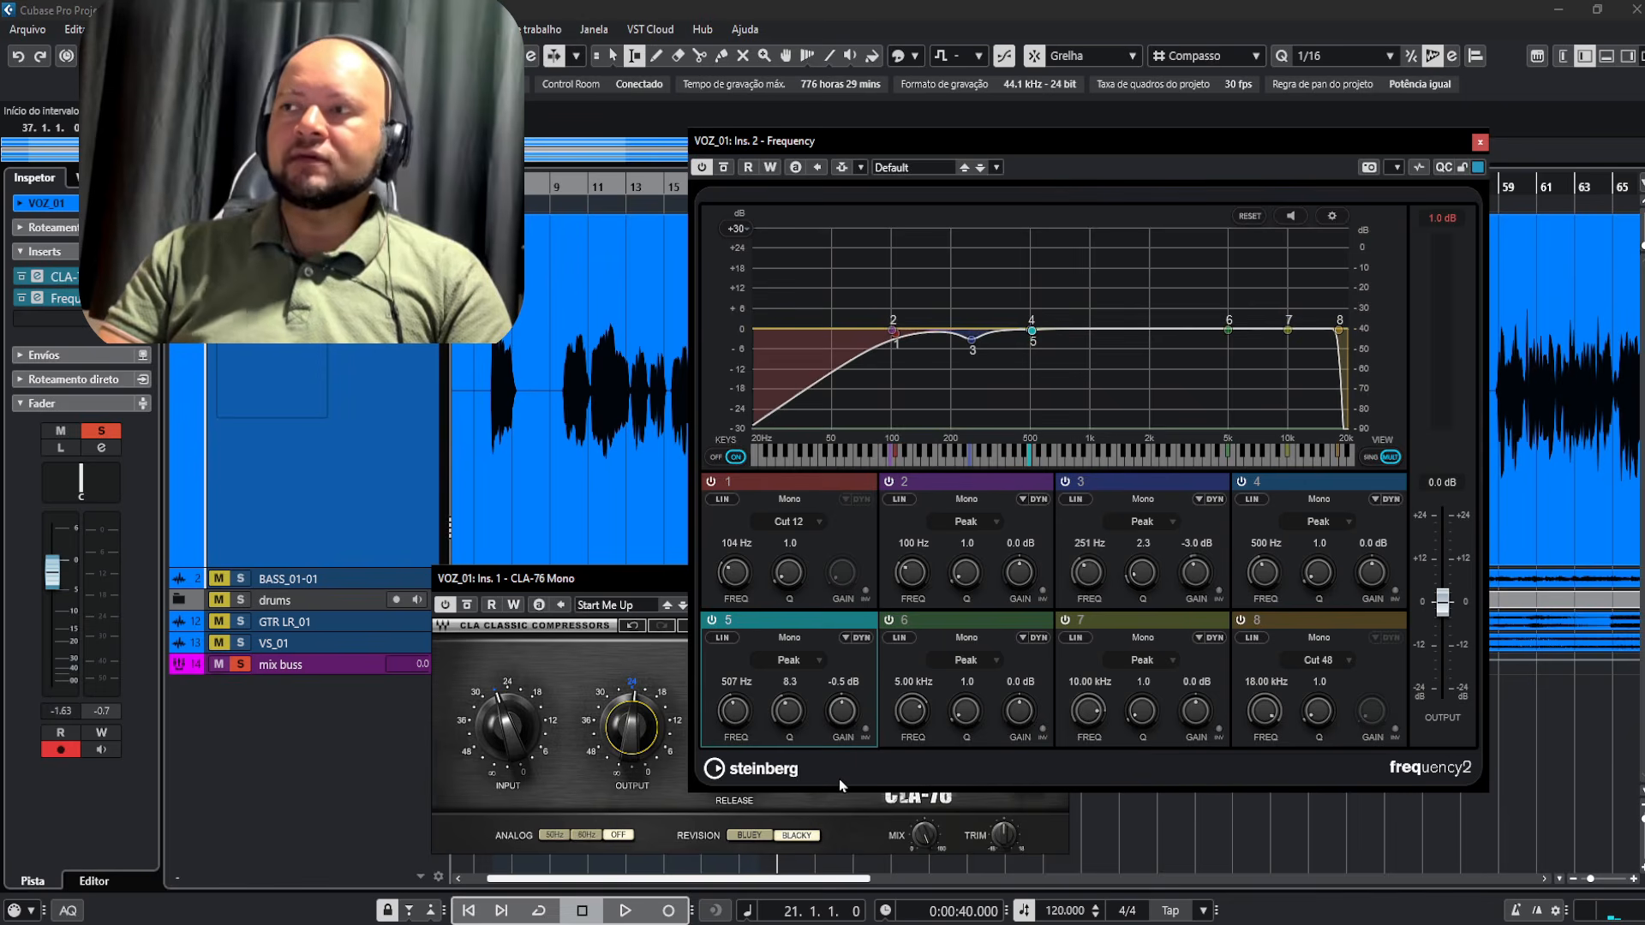
Turn Frequency band 5 at 507 Hz into a cut of about -8.2 dB with a Q of about 6.0
scroll(843, 711, "down", 3)
key("space")
scroll(843, 711, "down", 6)
scroll(790, 711, "down", 1)
scroll(790, 711, "down", 6)
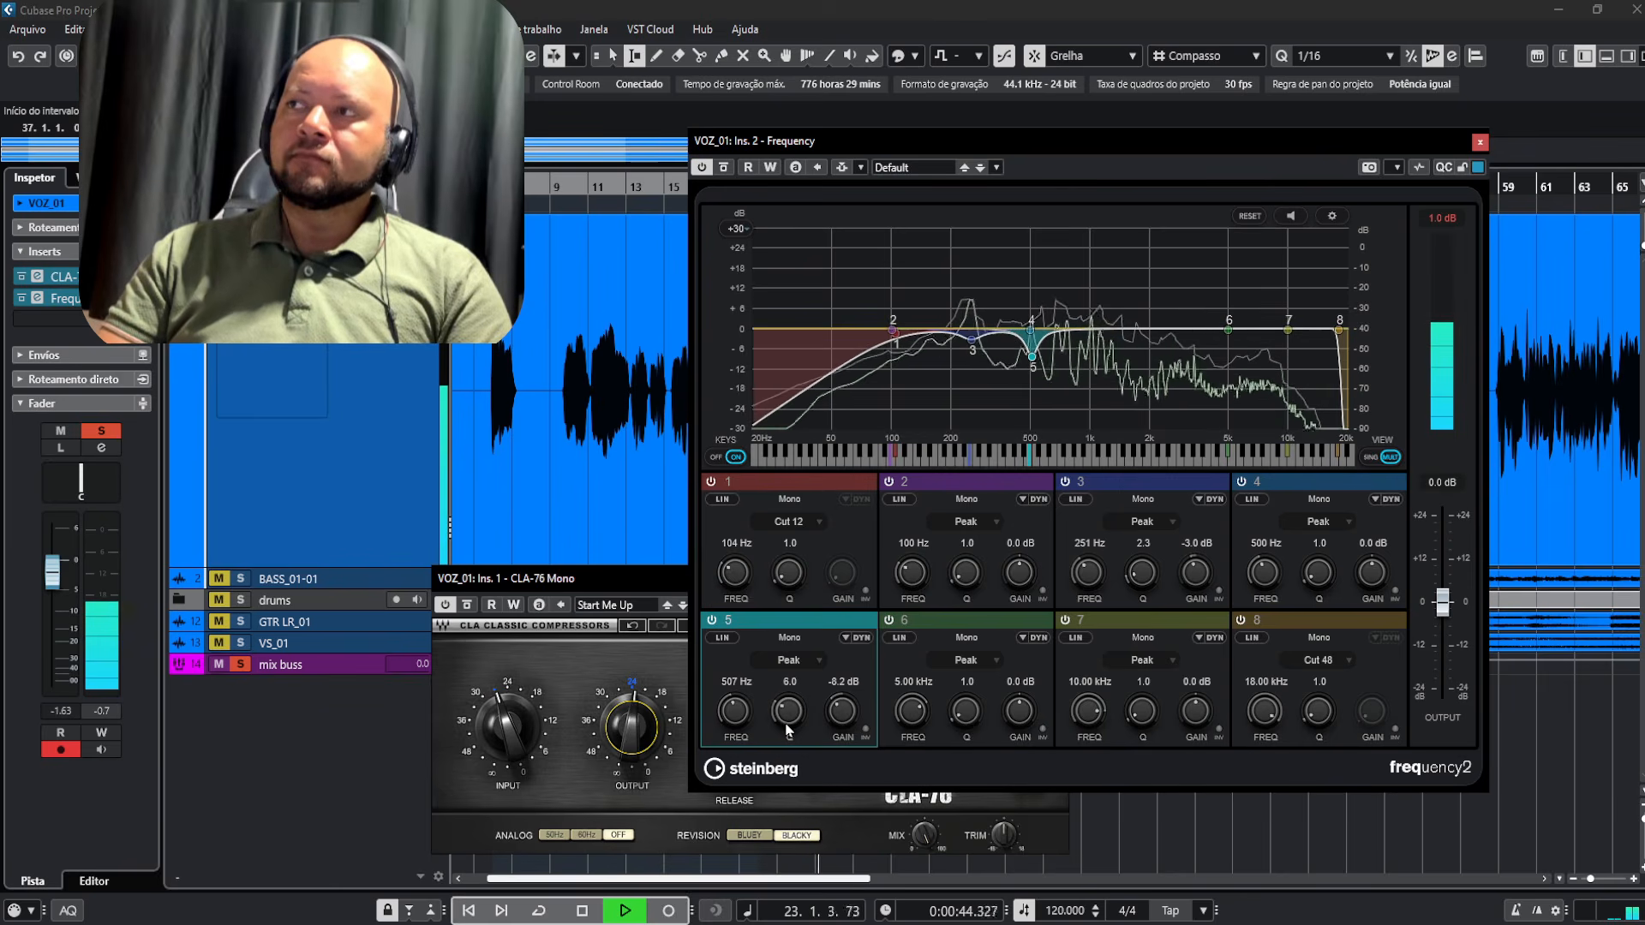
Compare the vocal with the Frequency EQ bypassed and active, taking VOZ_01 out of solo to hear it in the full mix
left_click(725, 167)
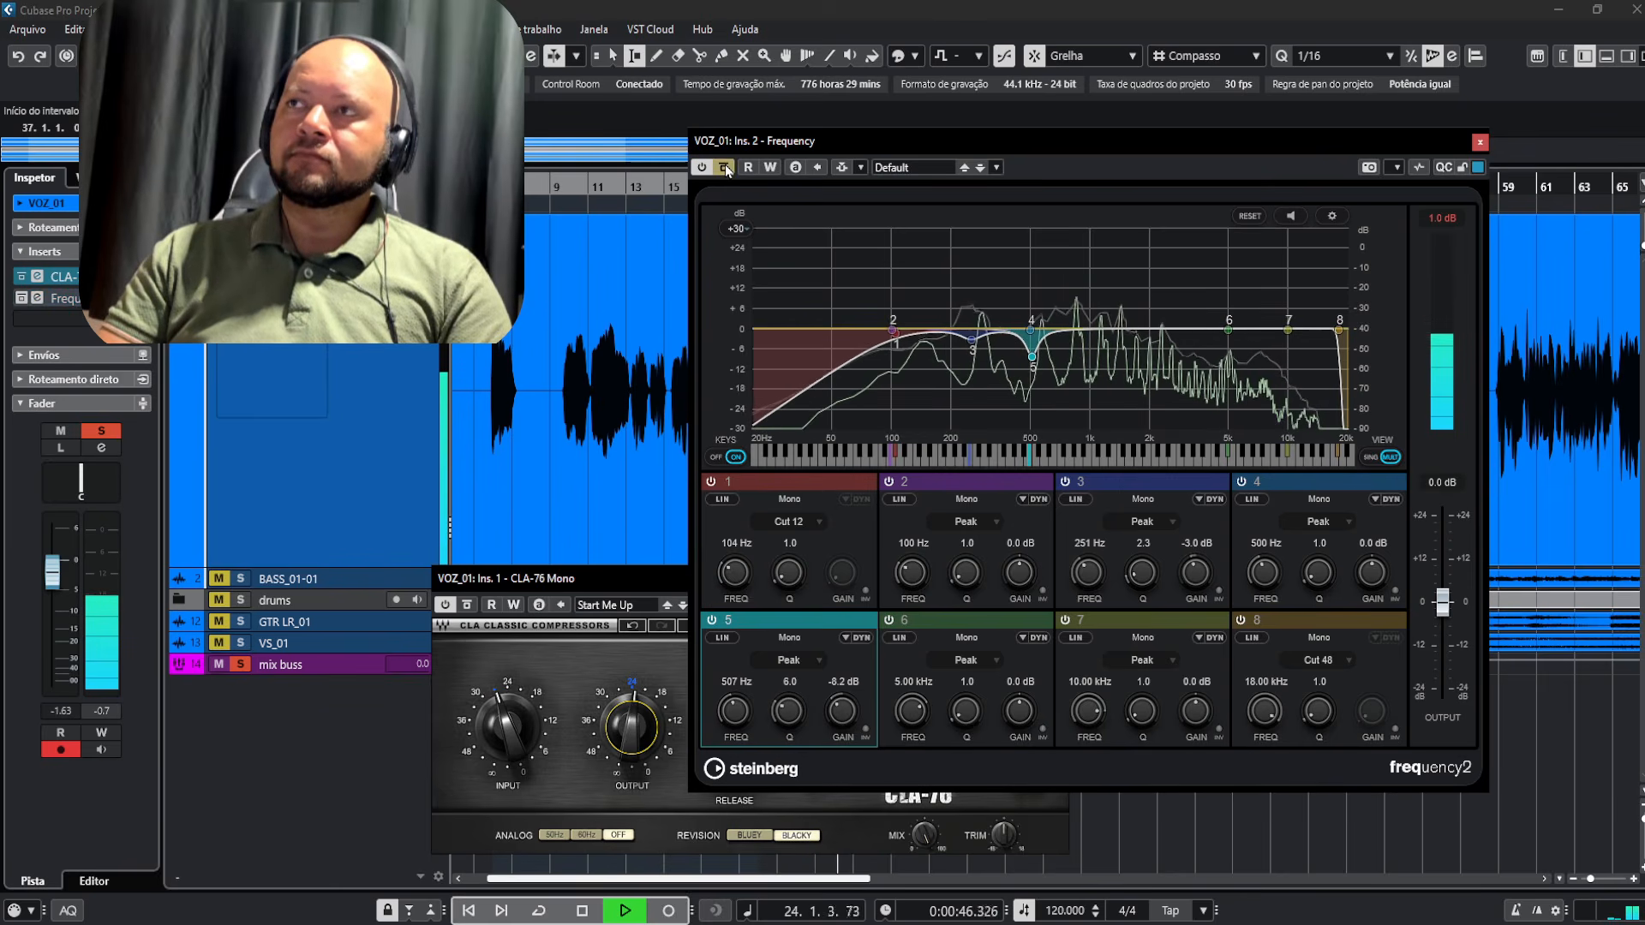
left_click(725, 168)
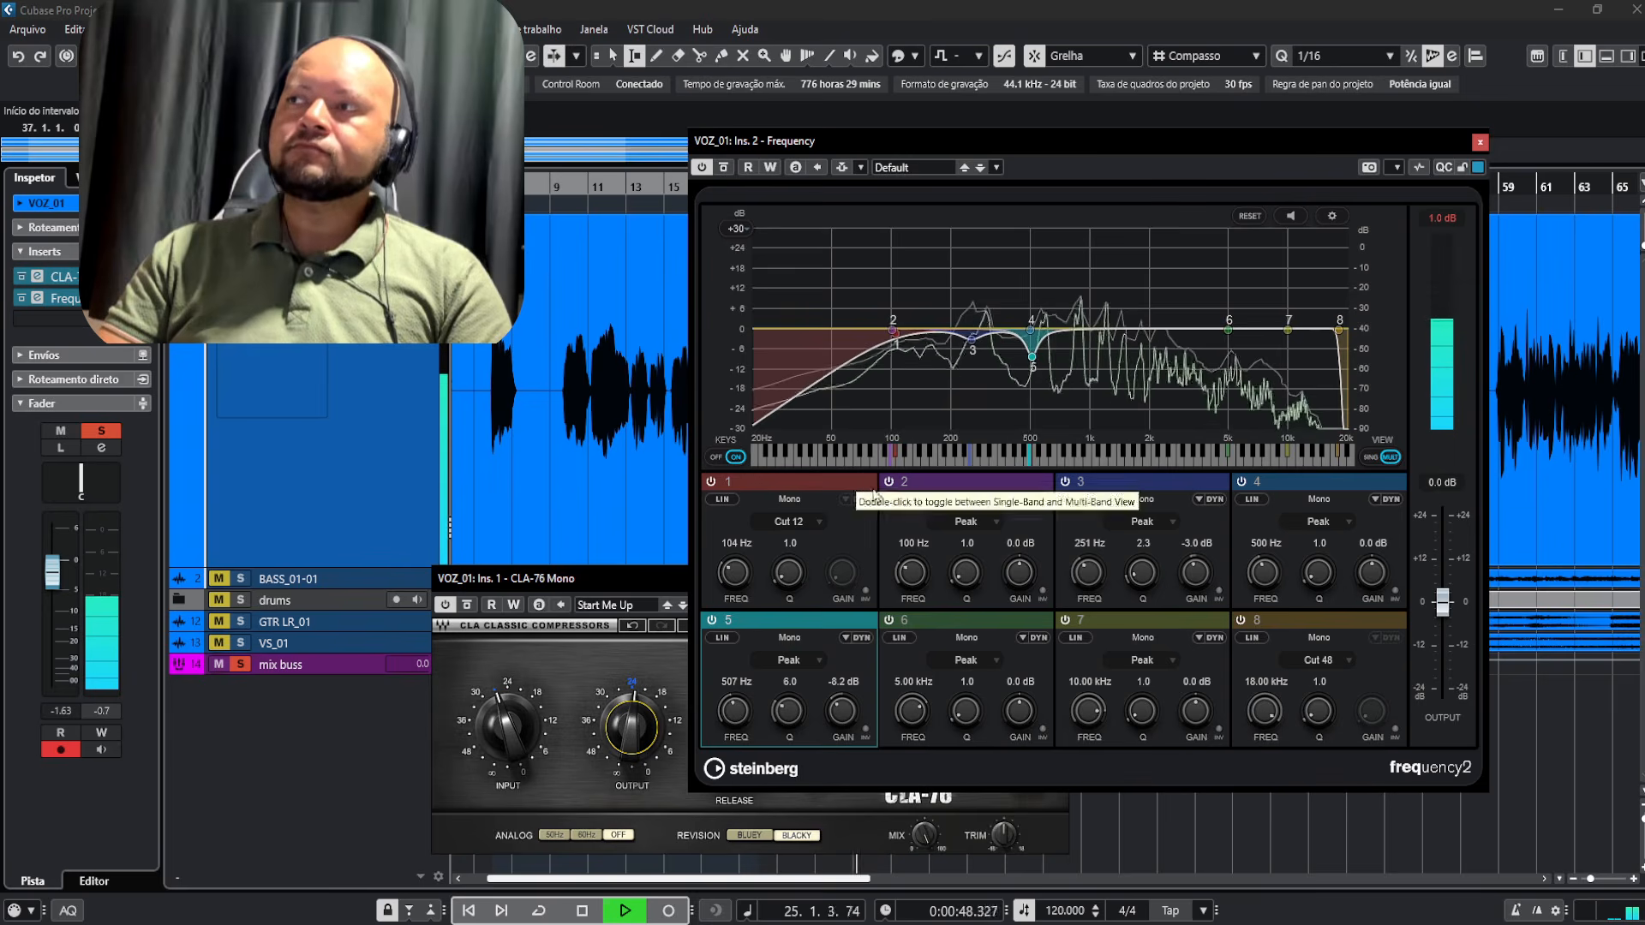
left_click(241, 225)
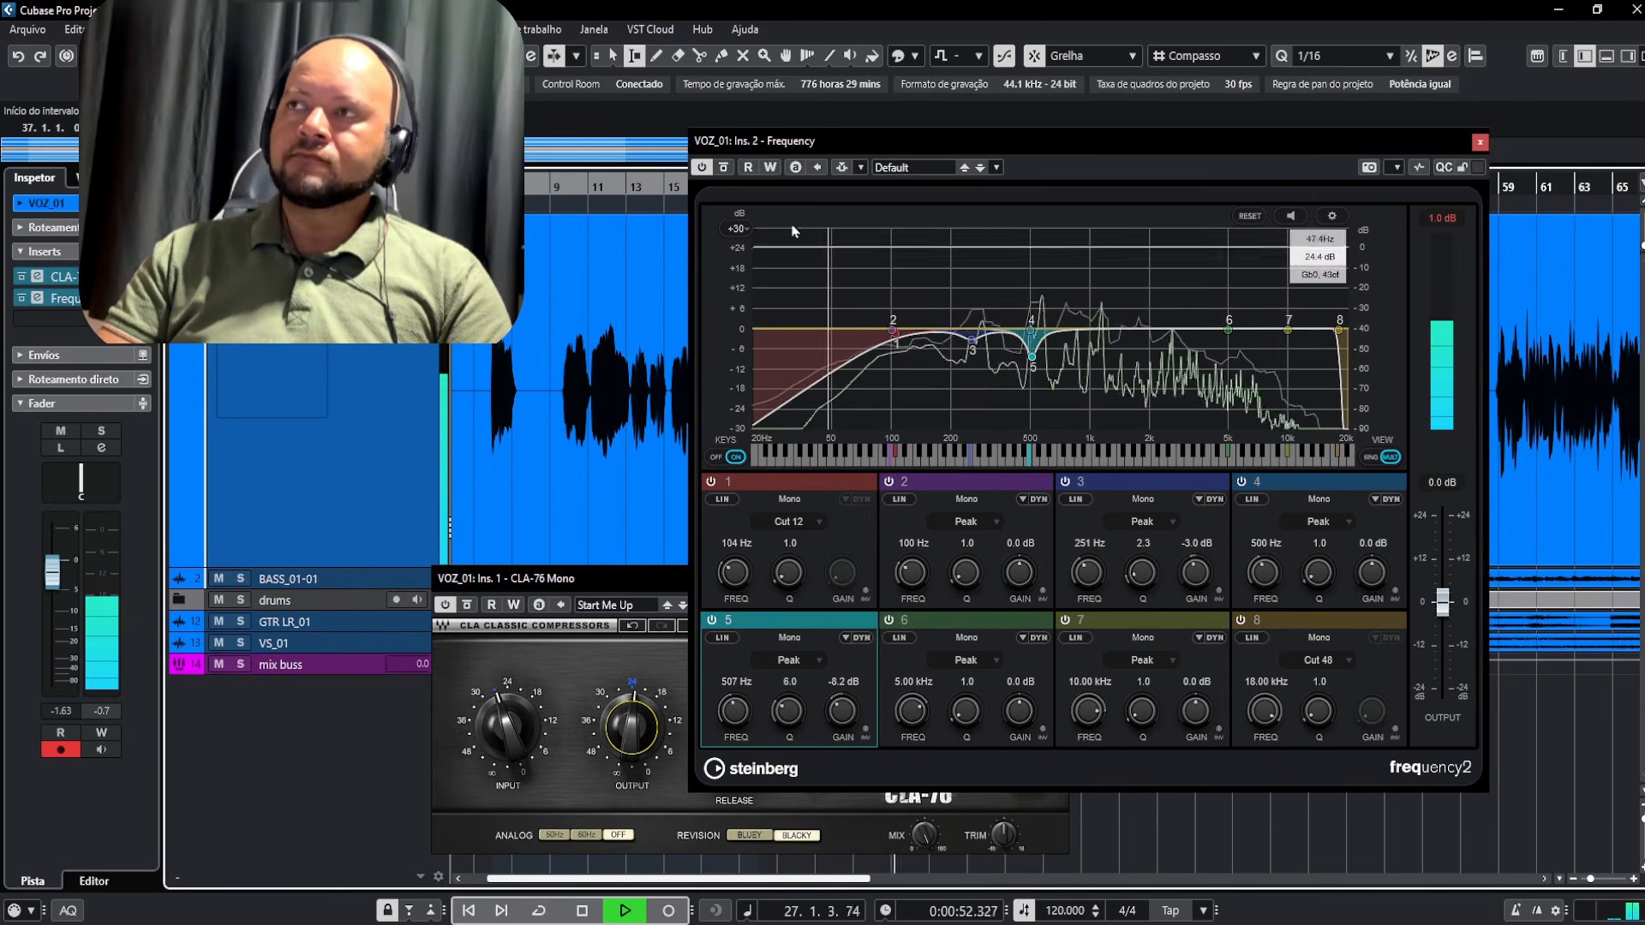
left_click(723, 168)
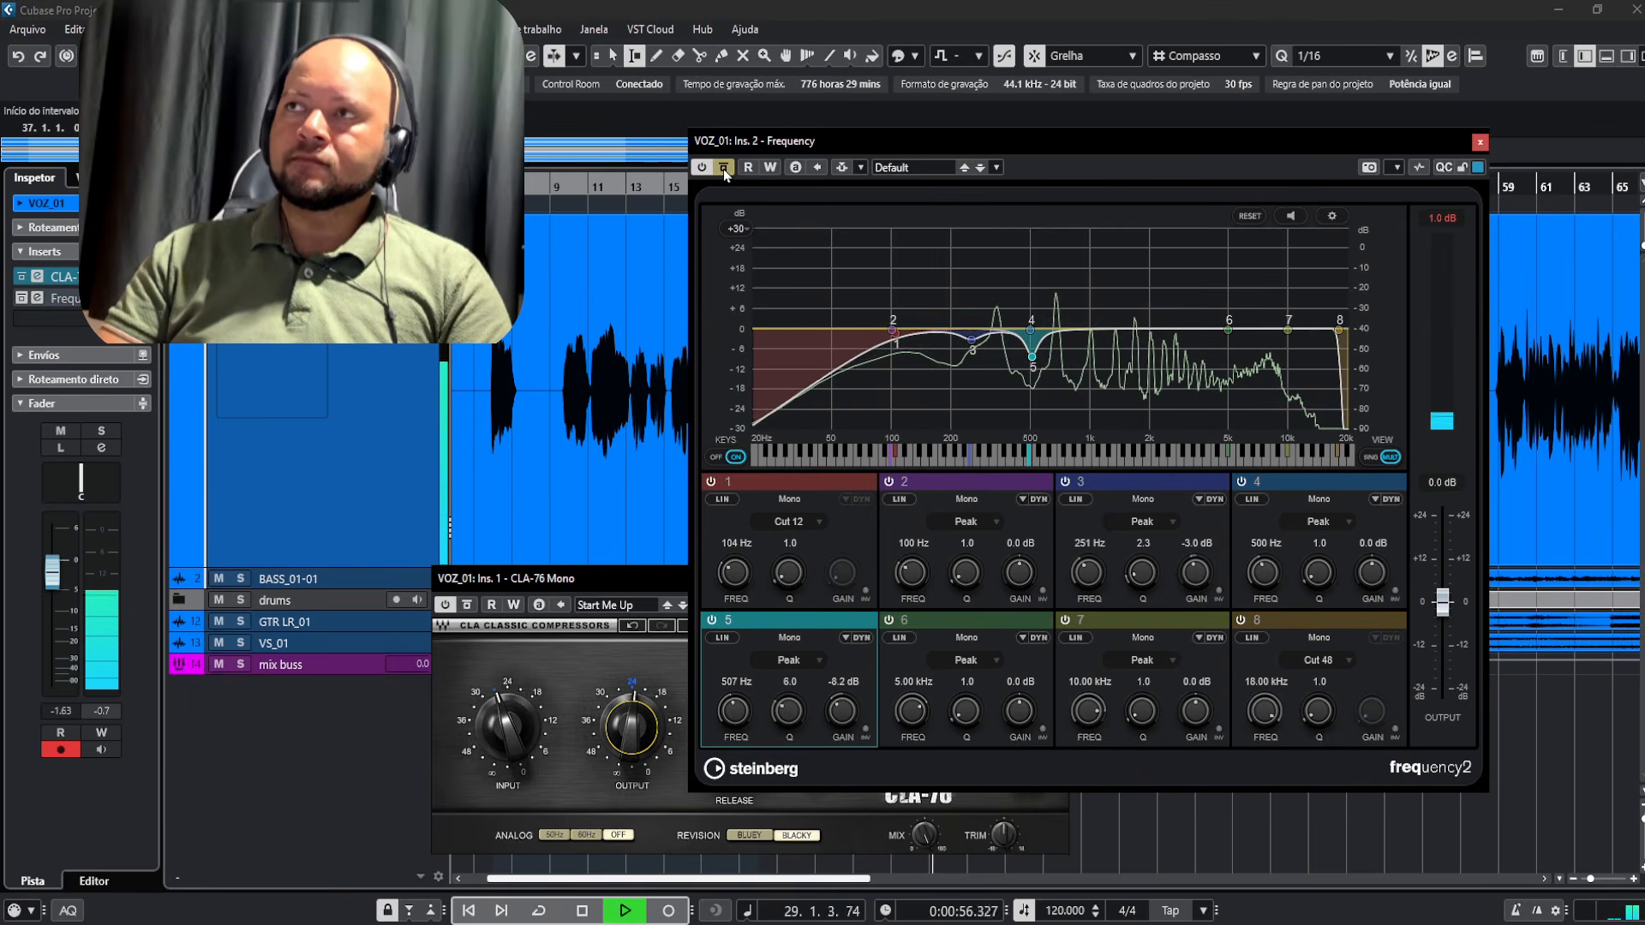
left_click(723, 168)
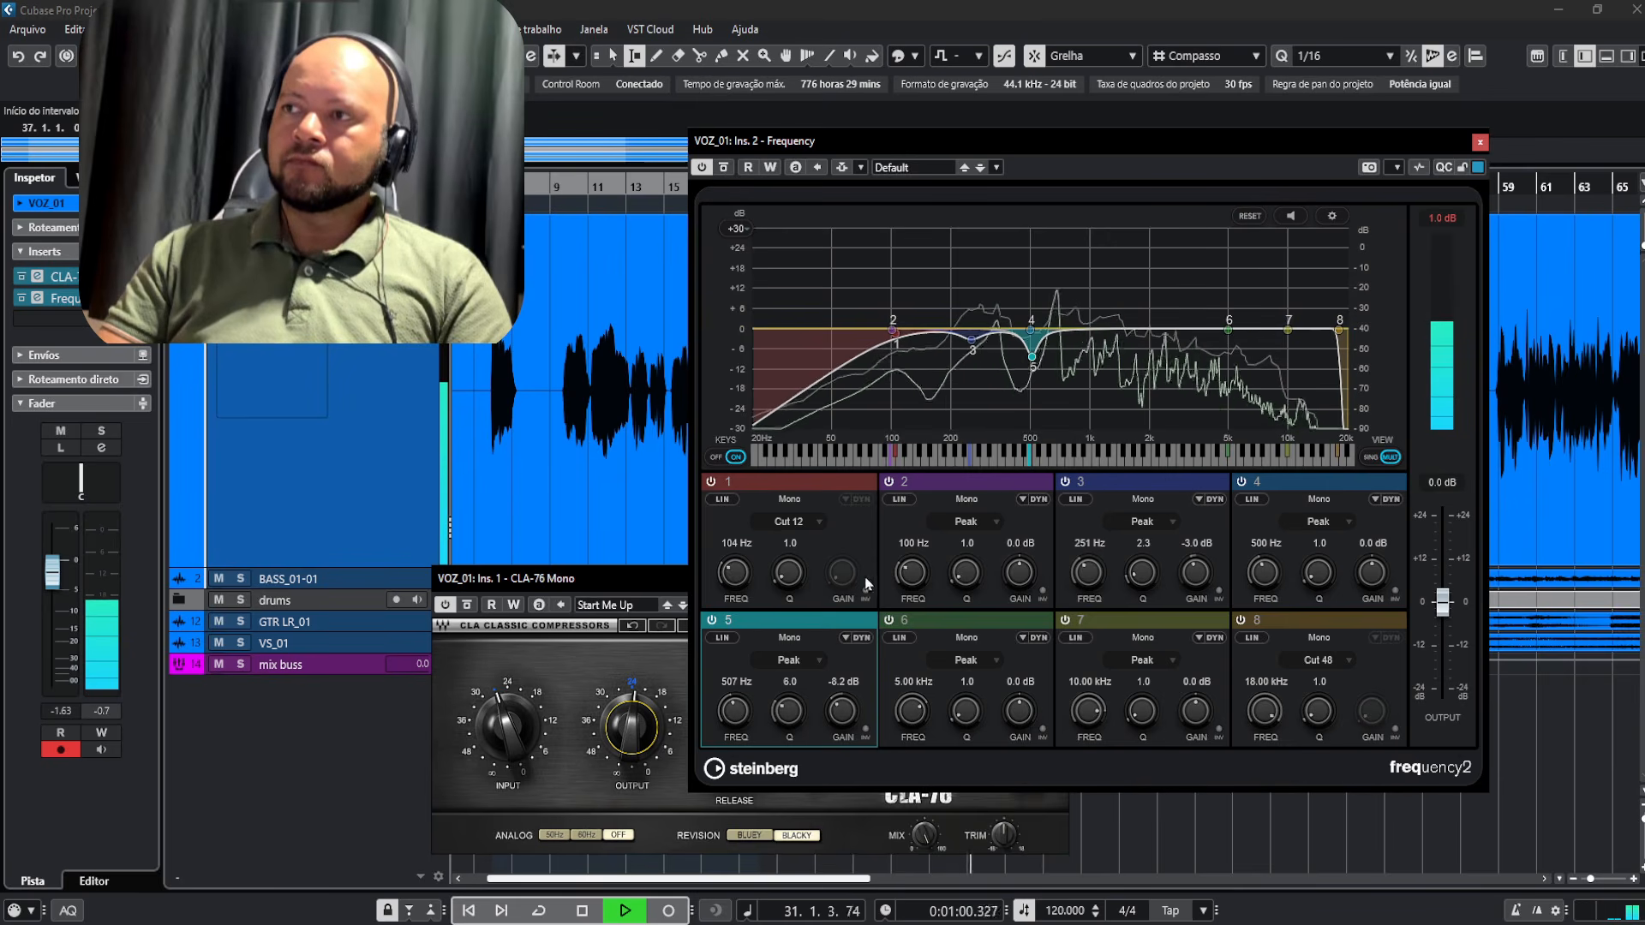
Soften the band 5 cut to about -6.2 dB with Q 4.4 and compare it against the bypassed EQ
left_click_drag(787, 710, 847, 714)
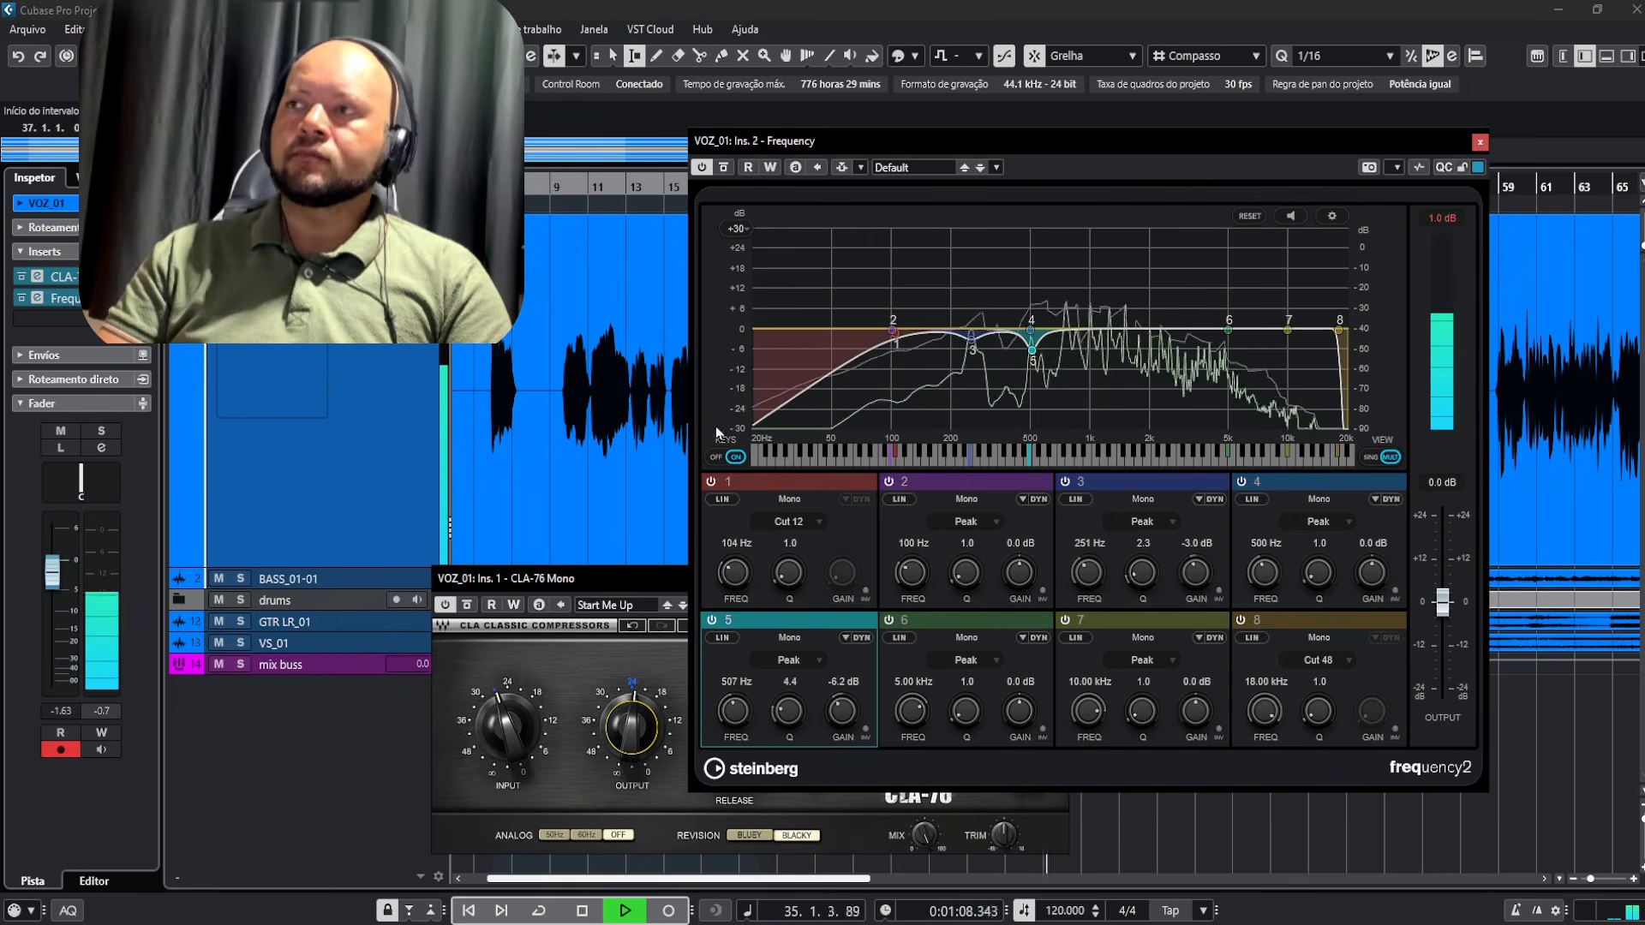
left_click(726, 172)
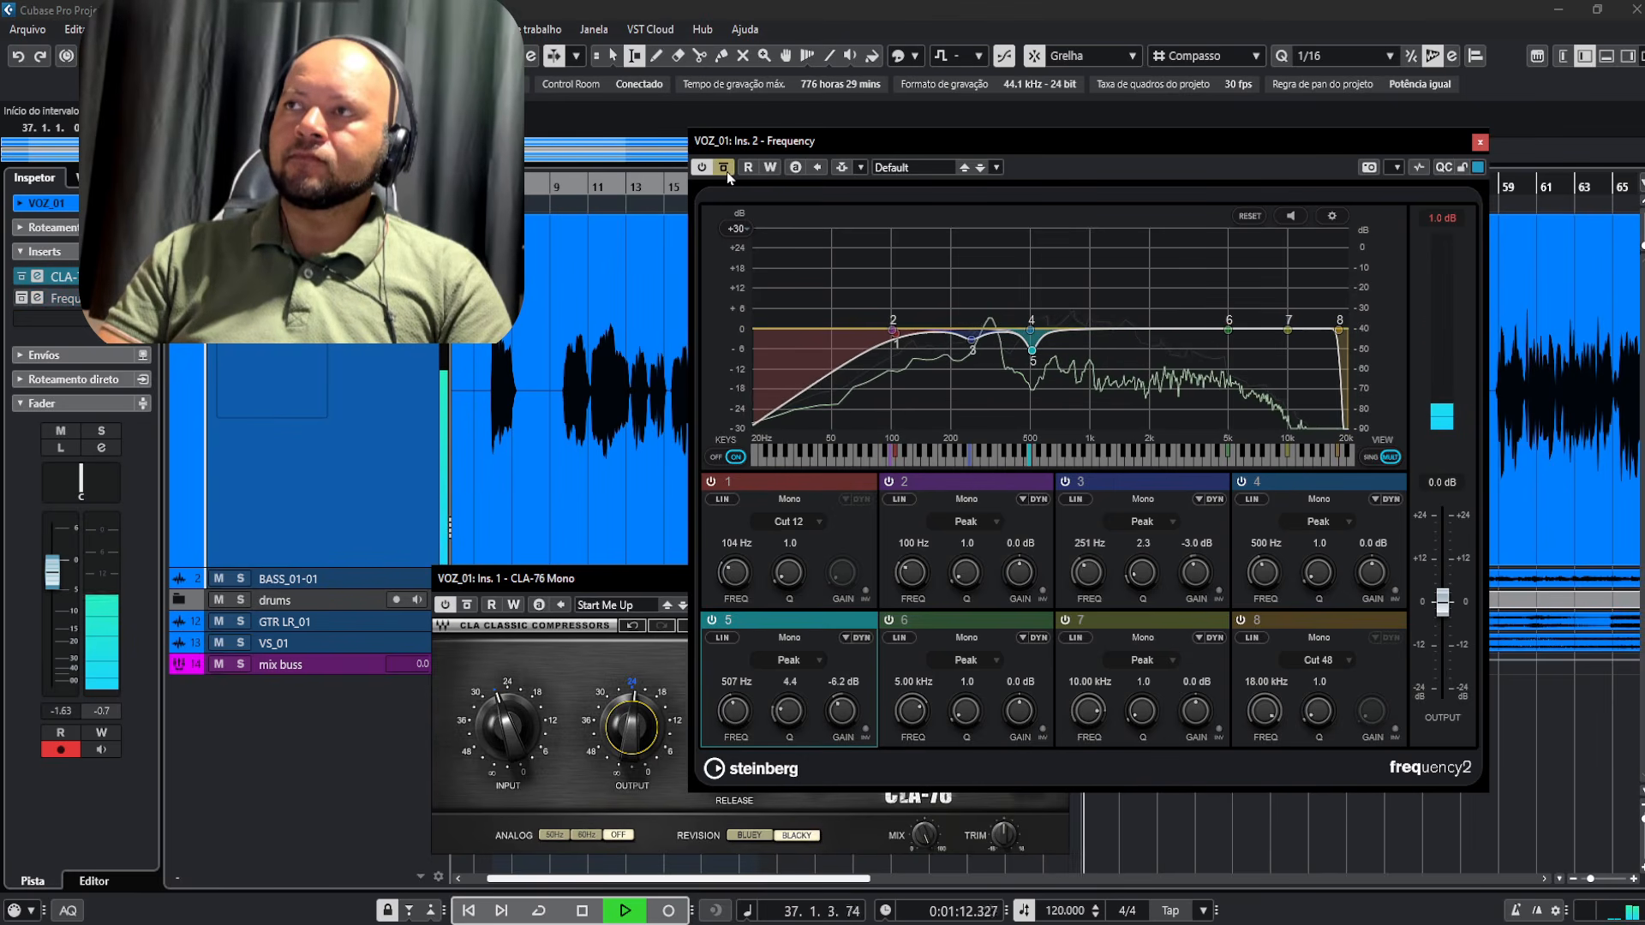
left_click(726, 171)
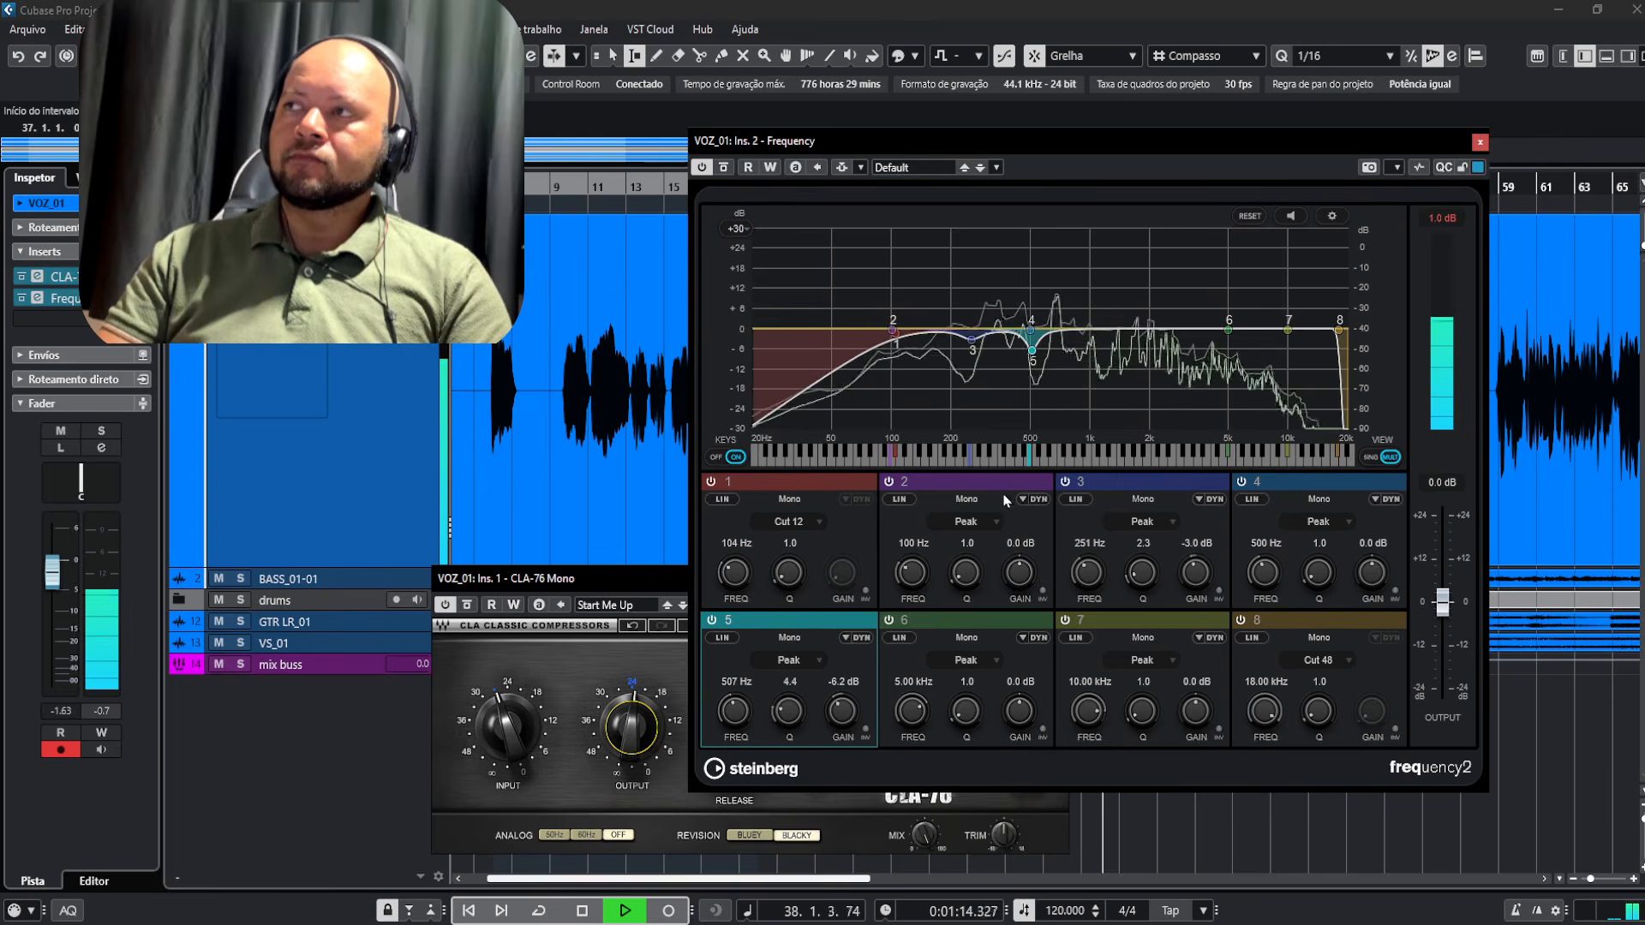
key("space")
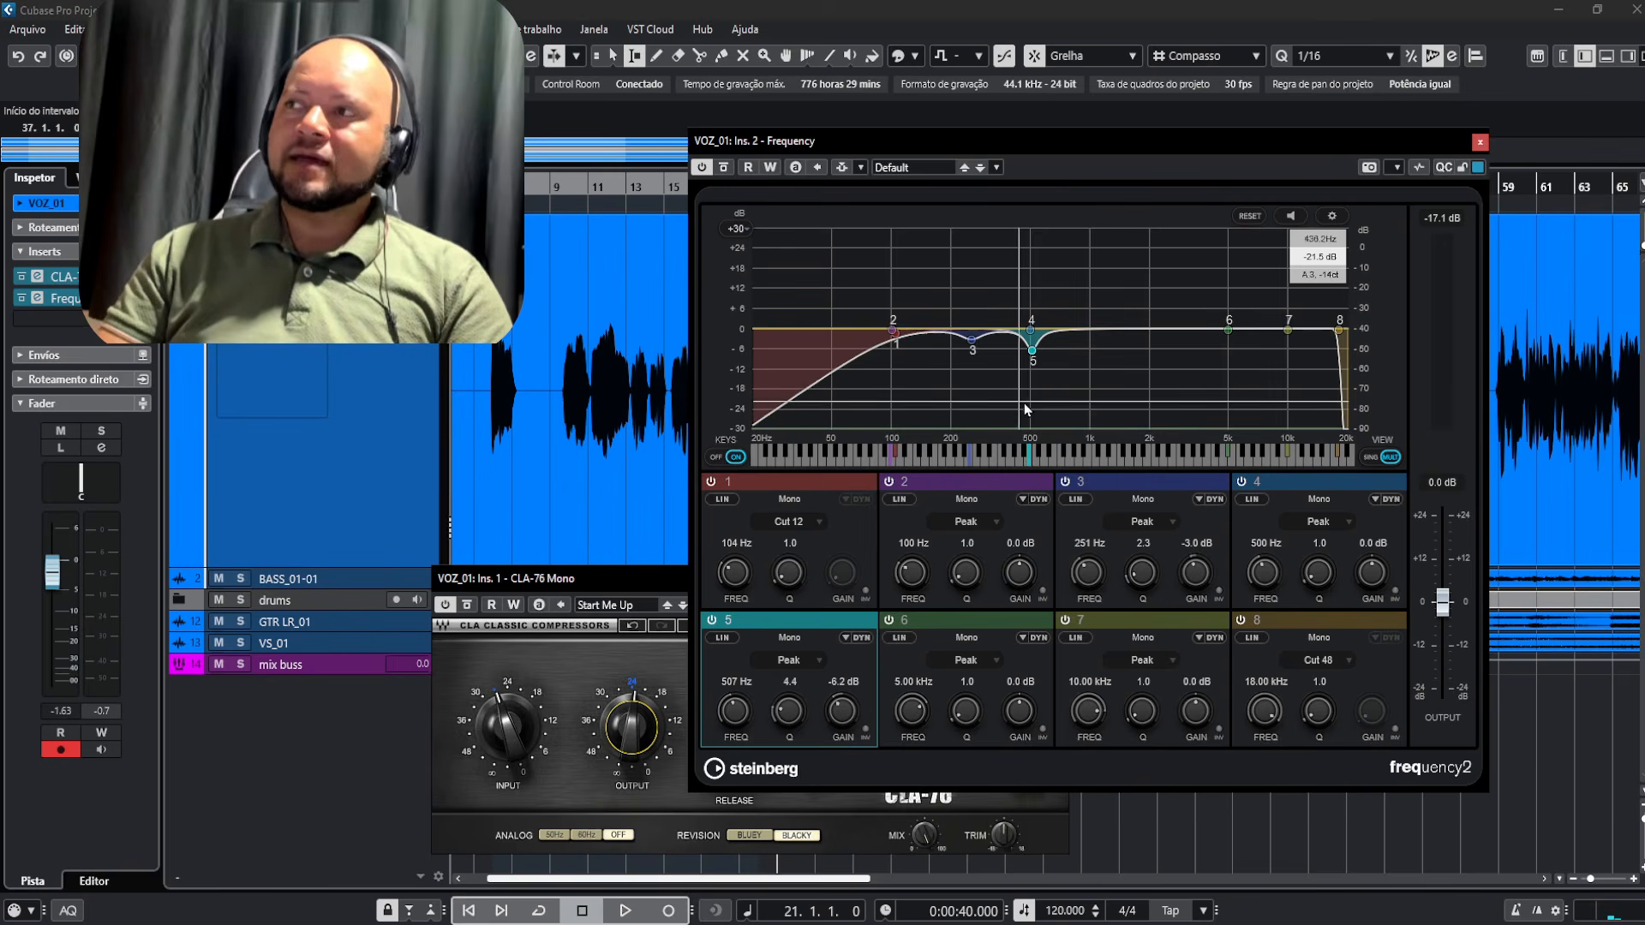
Shape Frequency band 6 into a boost of about 6.4 dB at 1.23 kHz and compare it with the EQ bypassed
left_click_drag(1228, 330, 1112, 328)
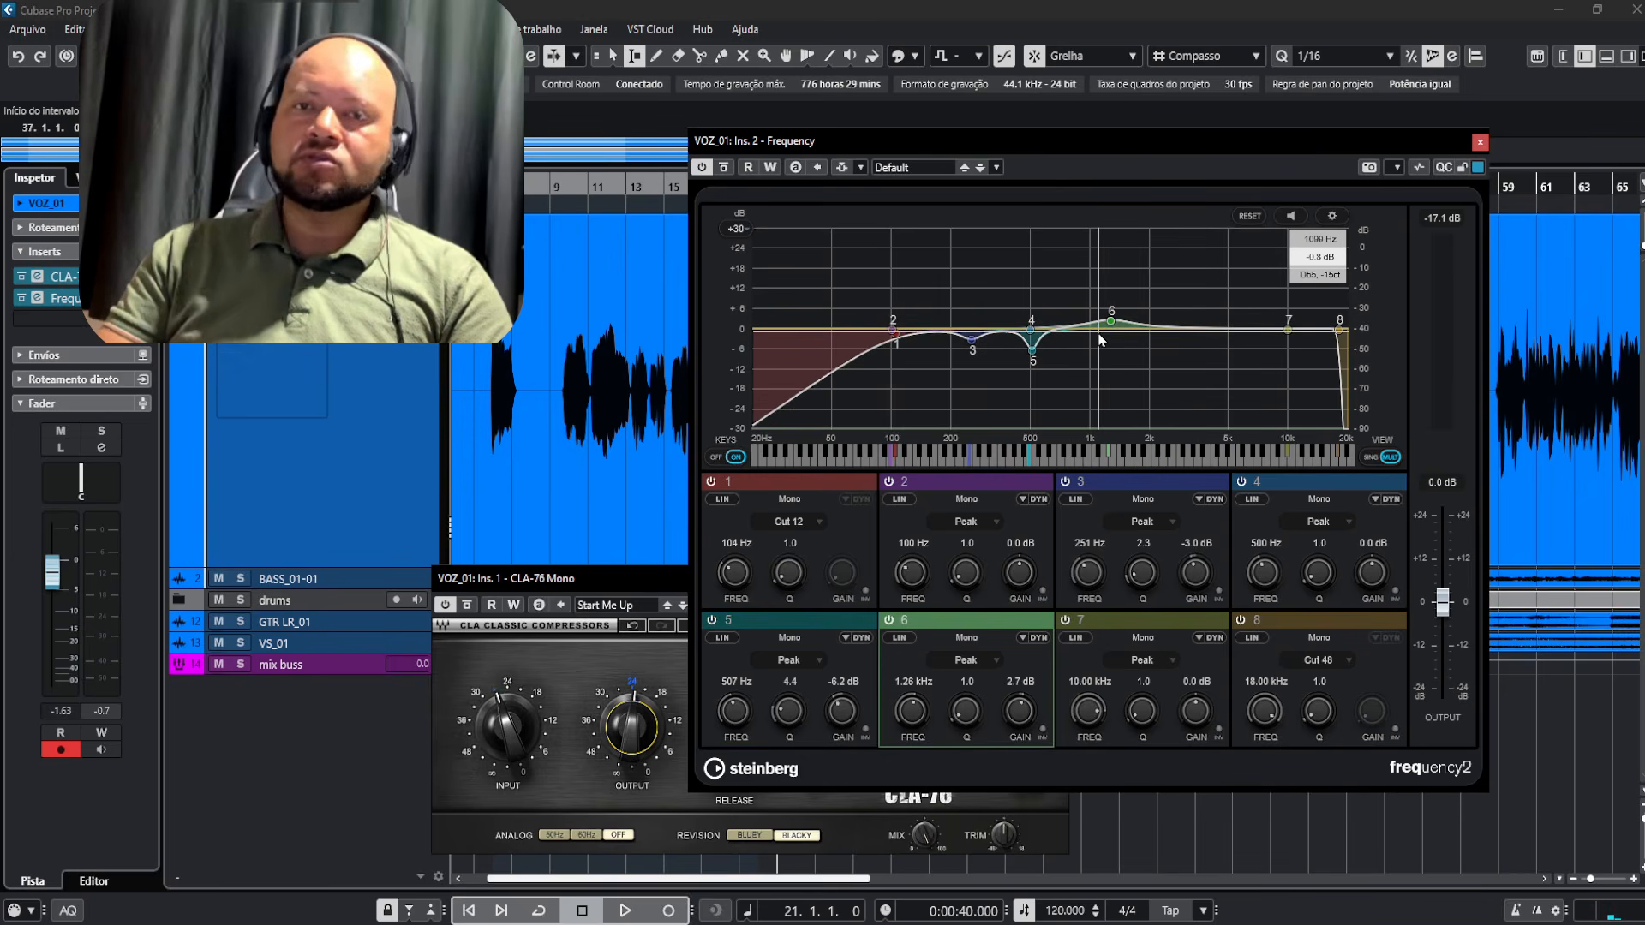
key("space")
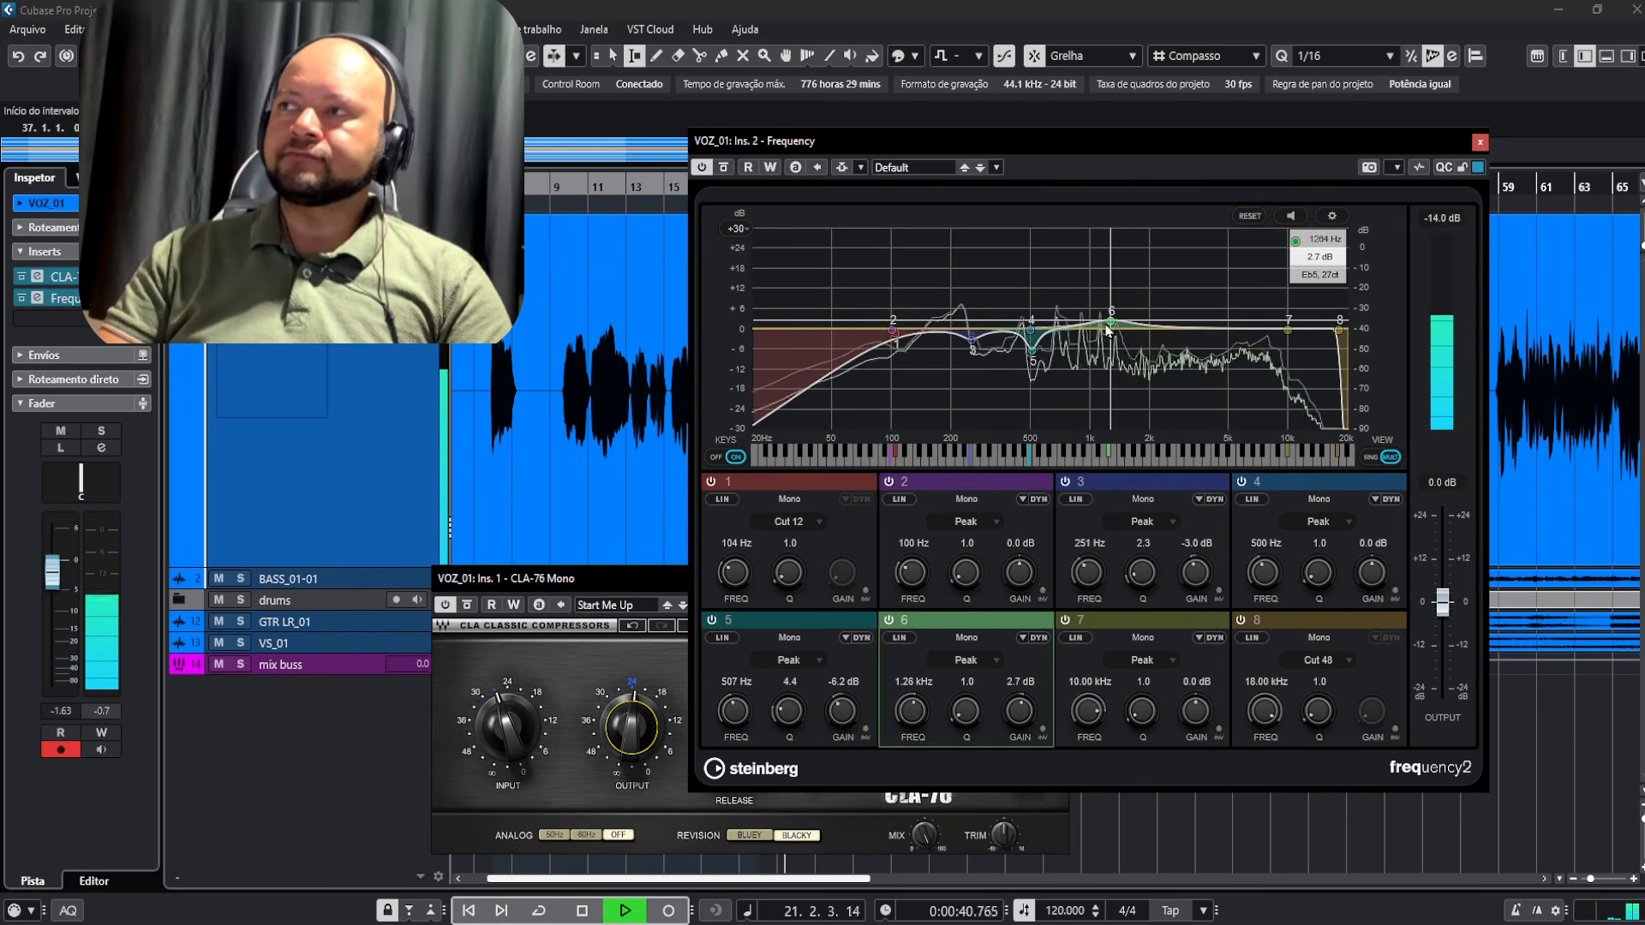
left_click_drag(1106, 318, 1109, 310)
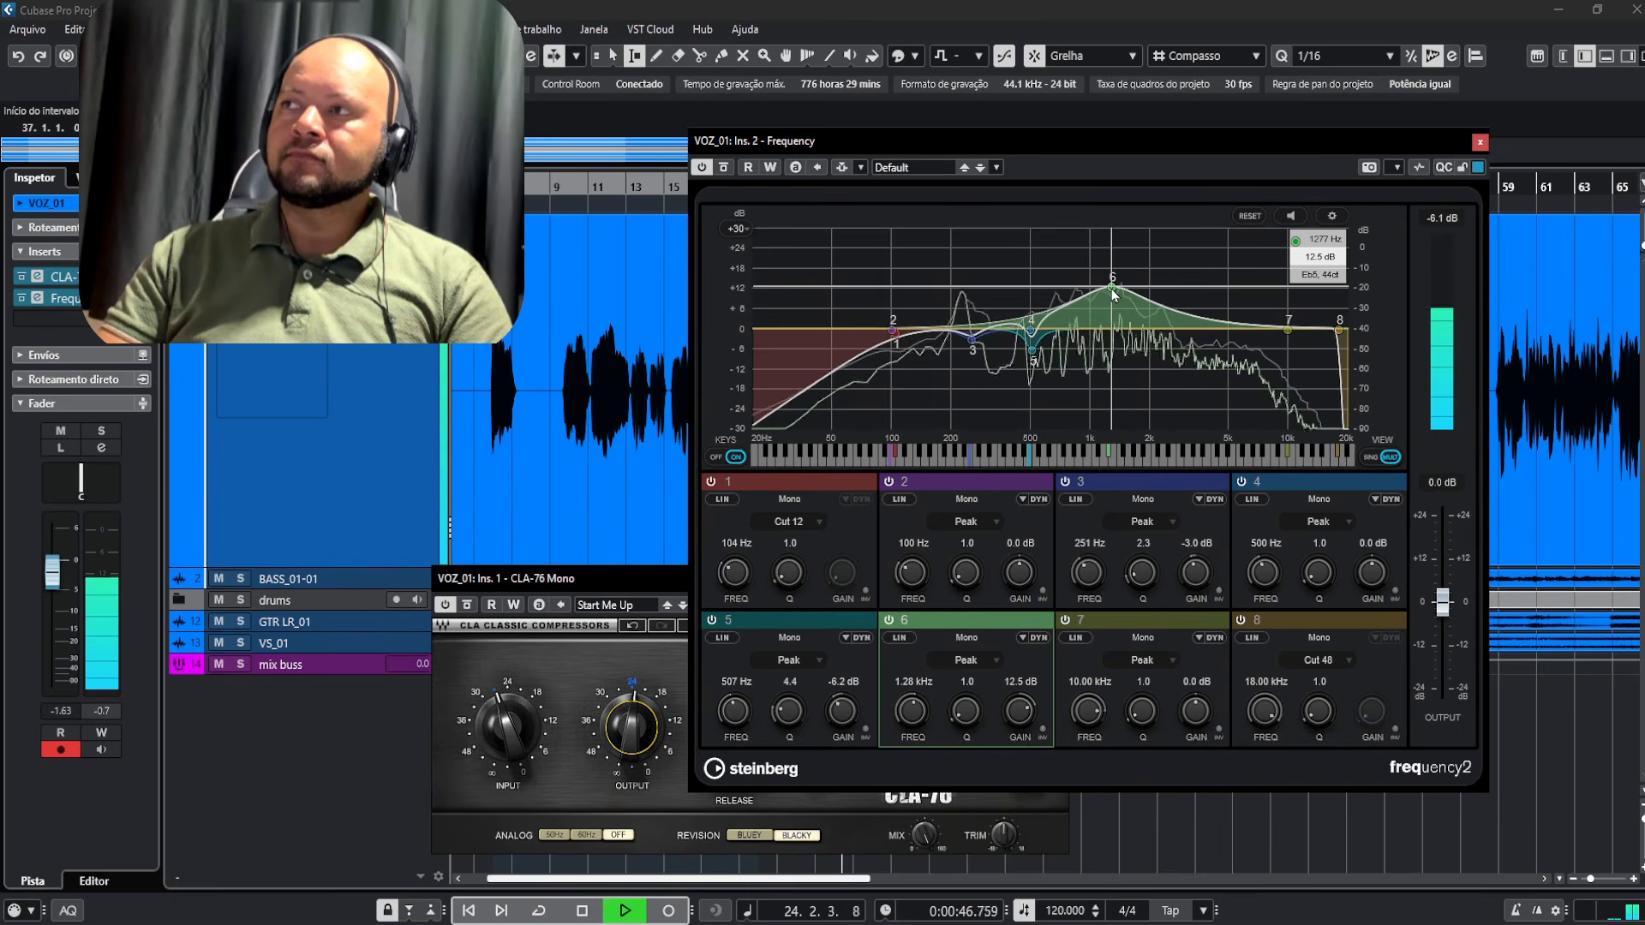
left_click_drag(1113, 294, 1115, 311)
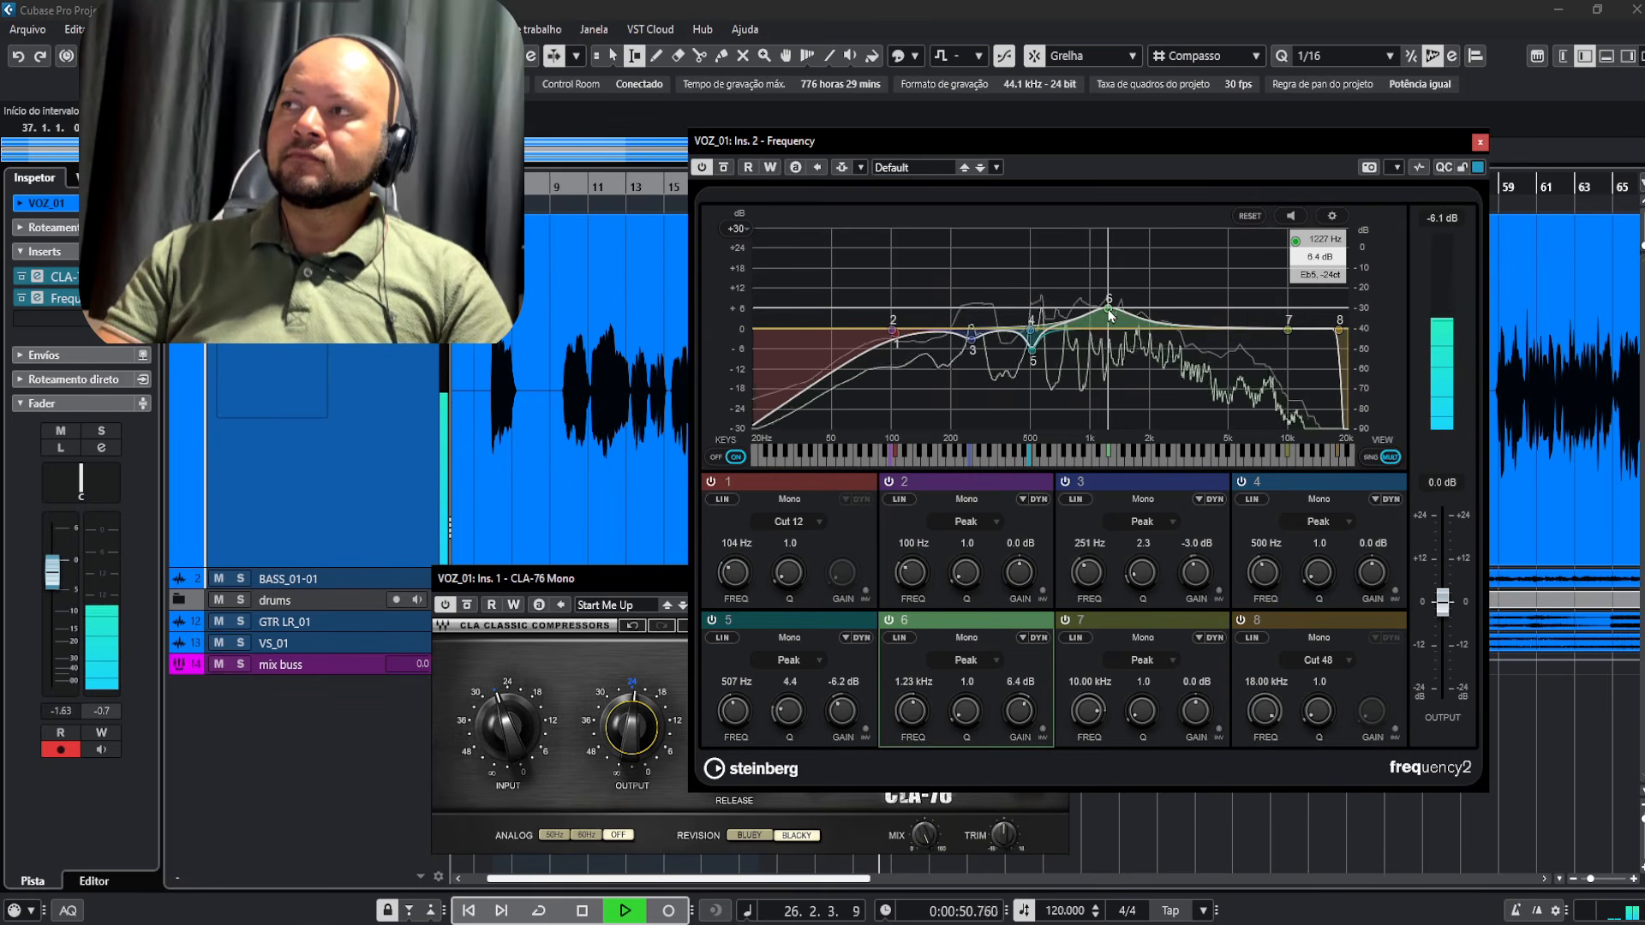
left_click(726, 172)
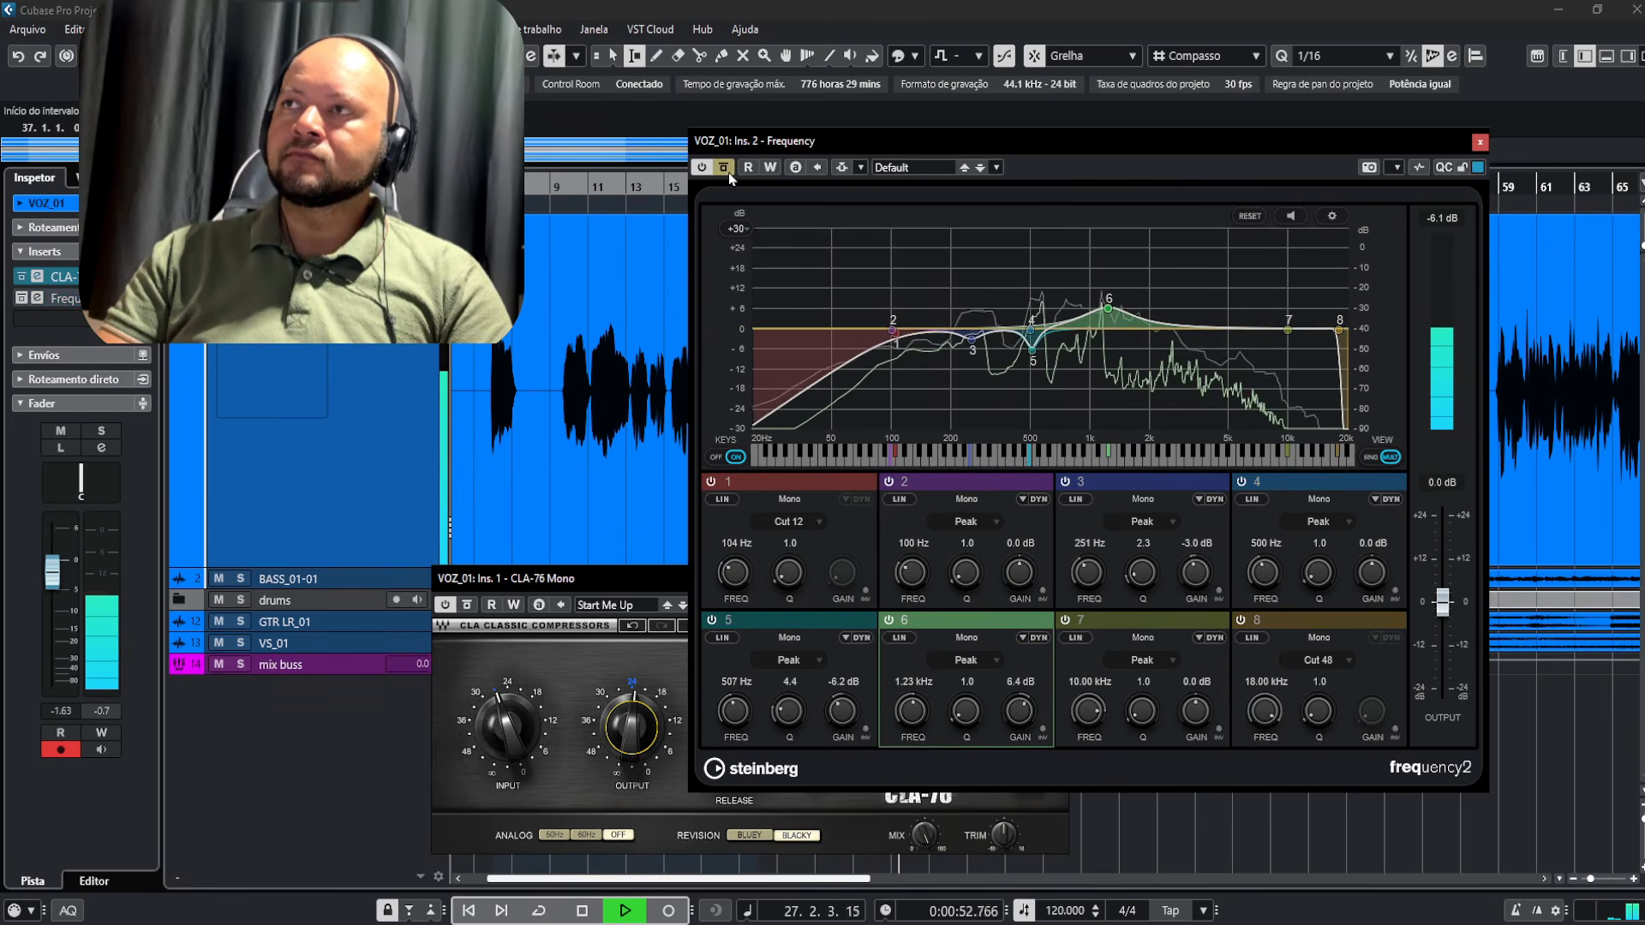
left_click(722, 170)
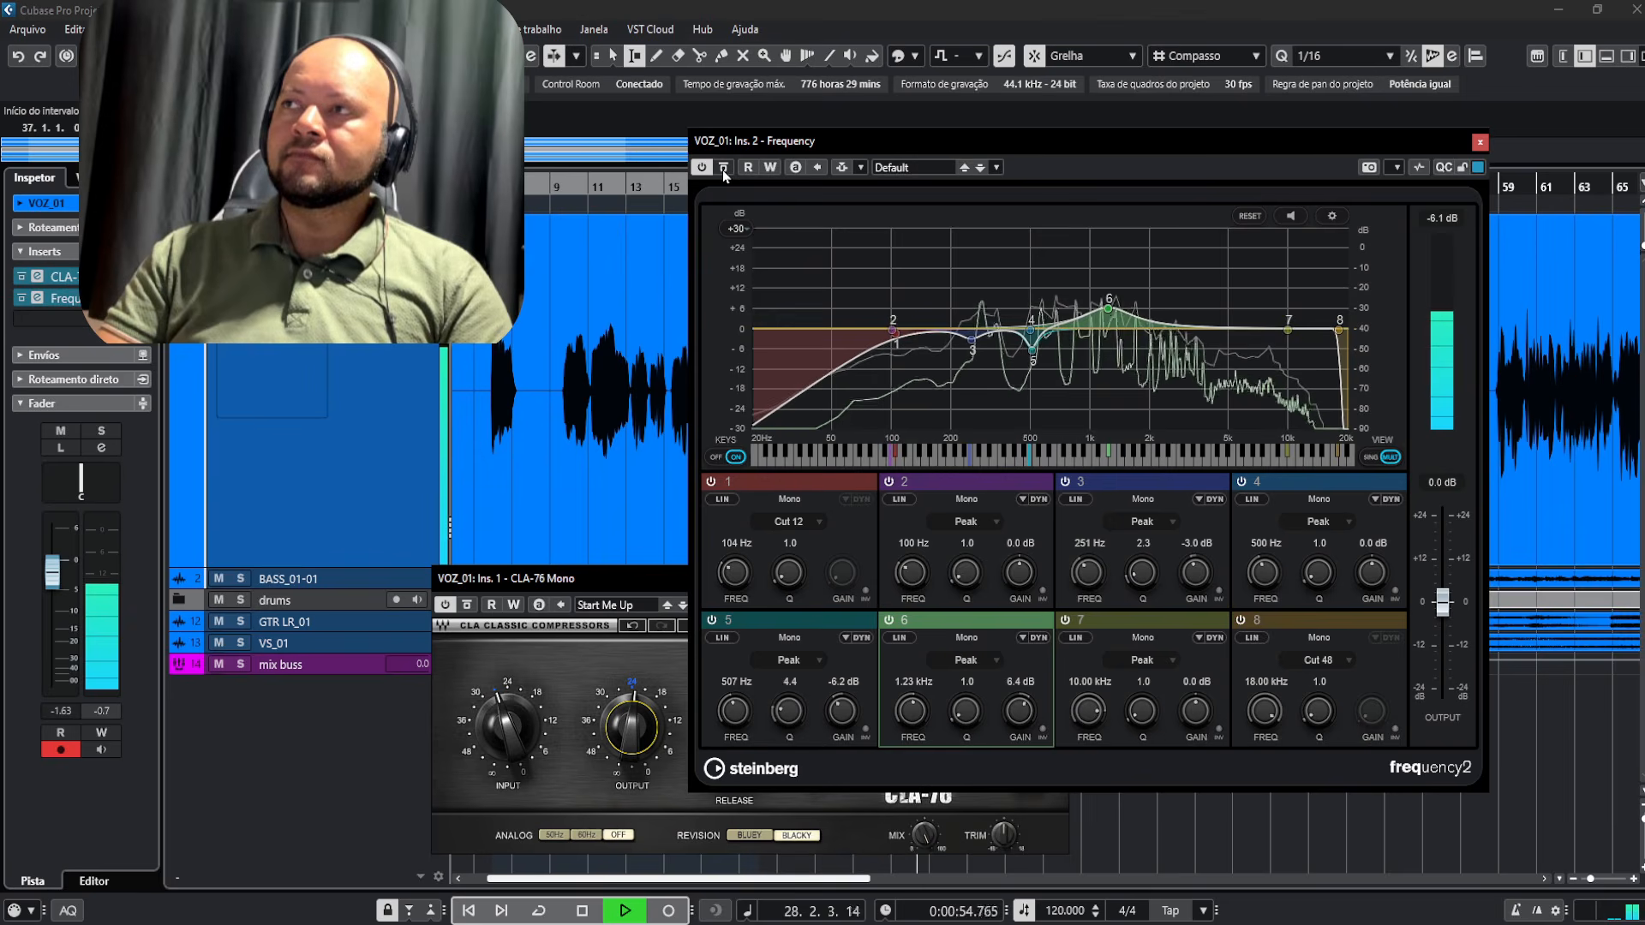
Reduce the band 6 boost to about 5.6 dB at 1.24 kHz and try narrow and wide Q values, settling at about 1.5
mouse_move(1105, 315)
left_click_drag(1105, 314, 1110, 317)
scroll(1110, 320, "down", 5)
scroll(1110, 320, "up", 10)
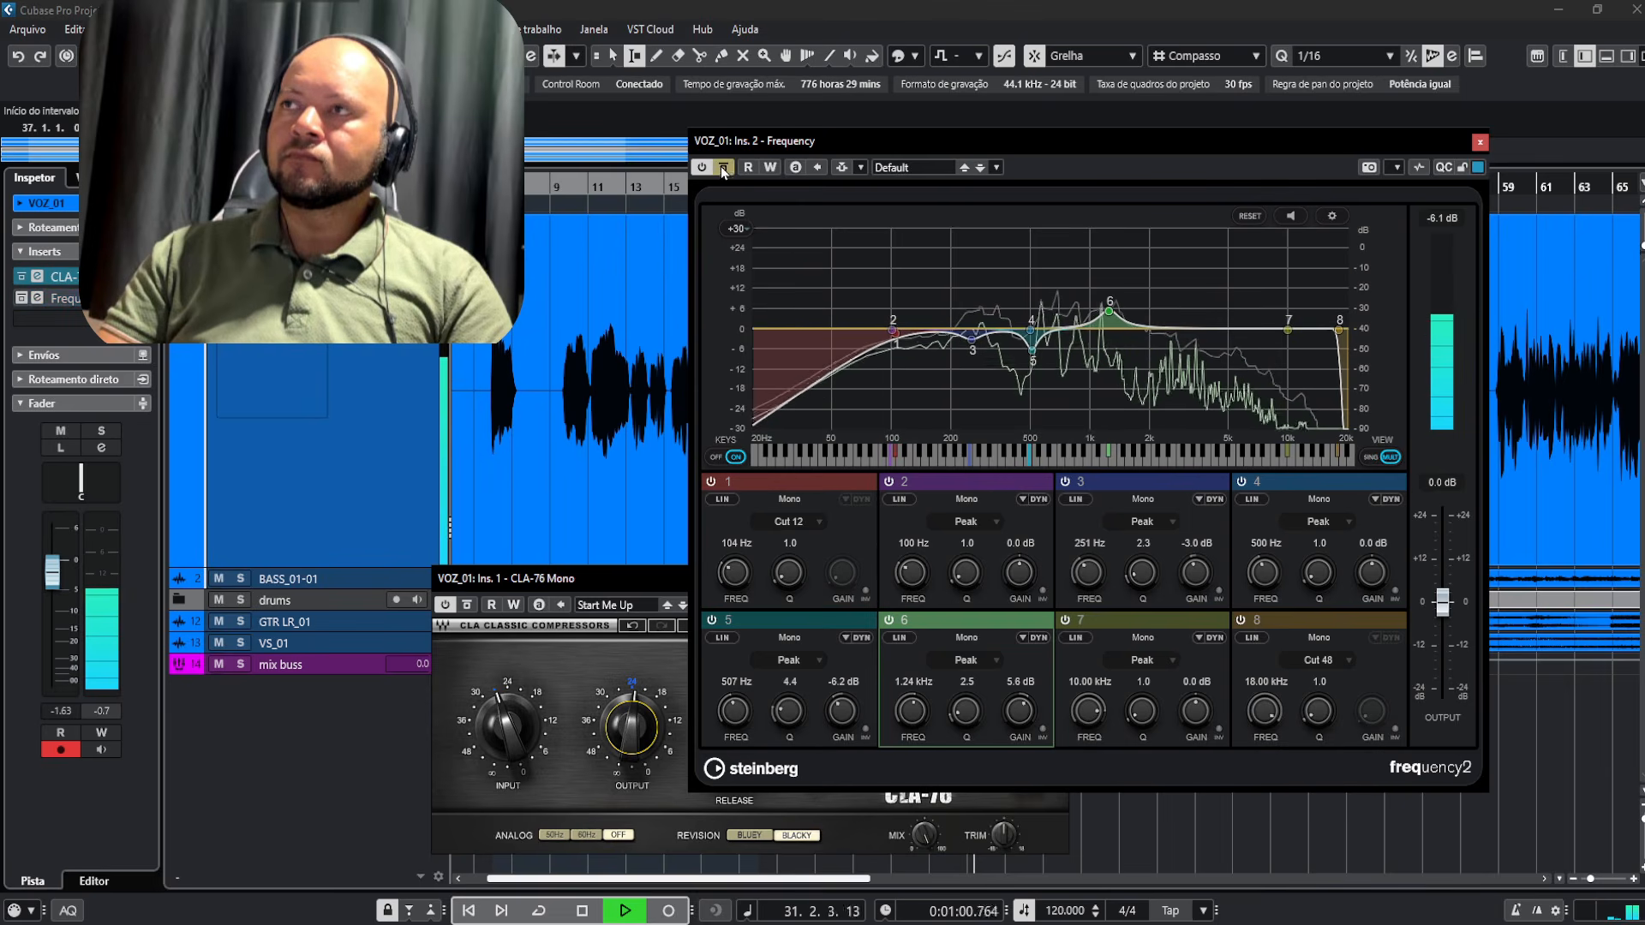
scroll(1111, 317, "down", 3)
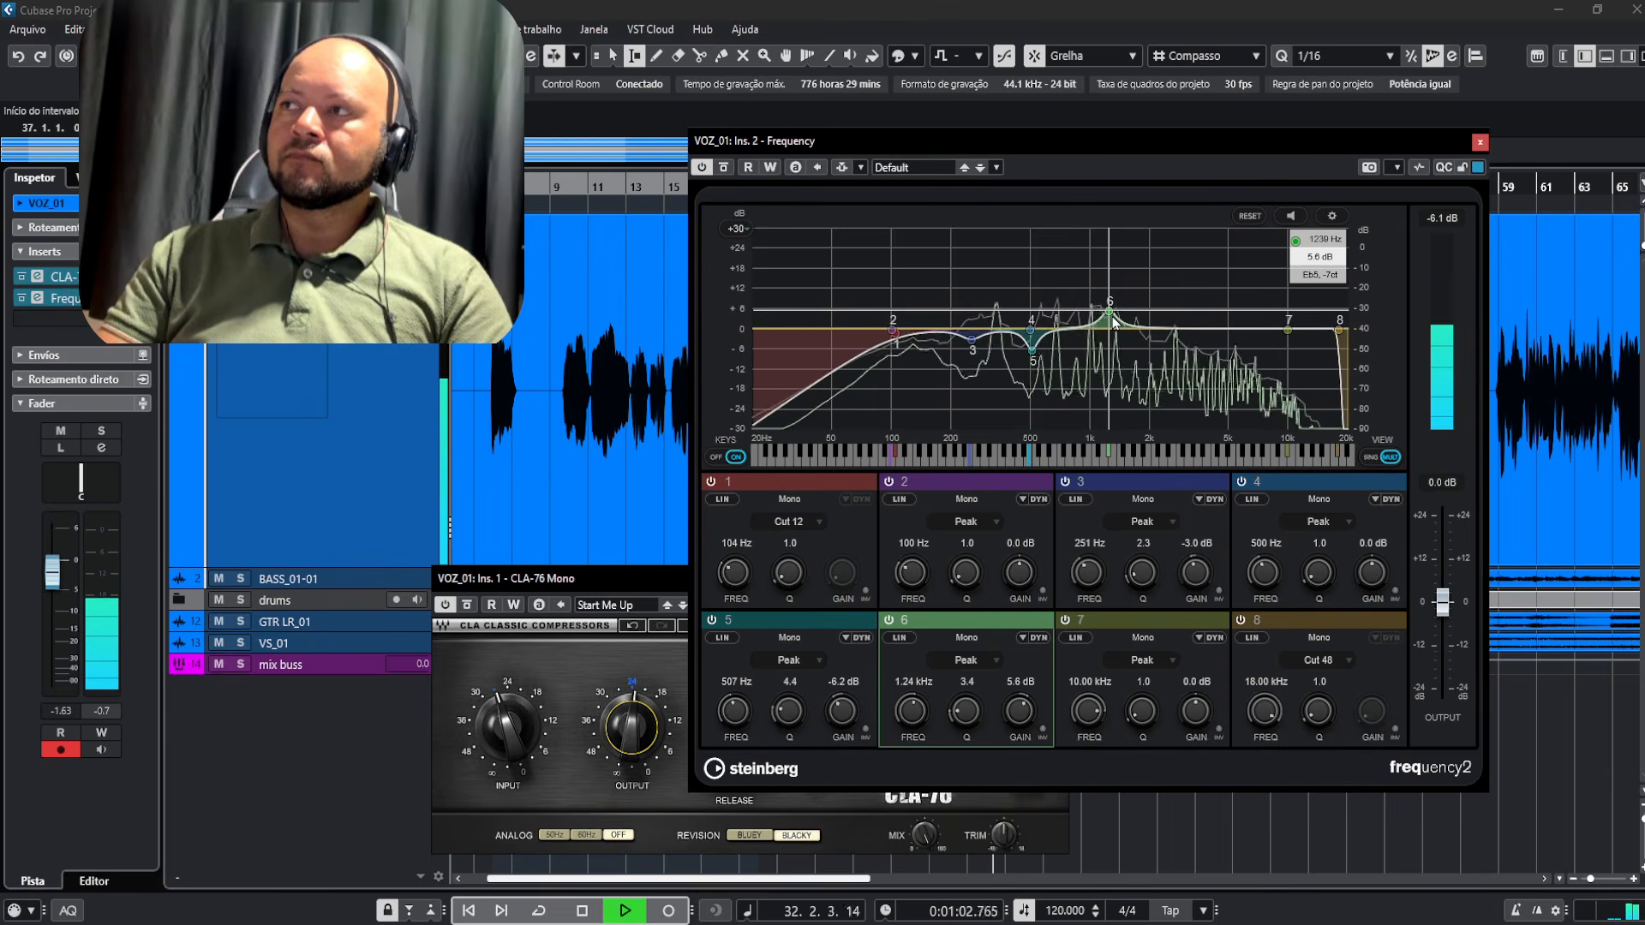
scroll(1111, 317, "down", 3)
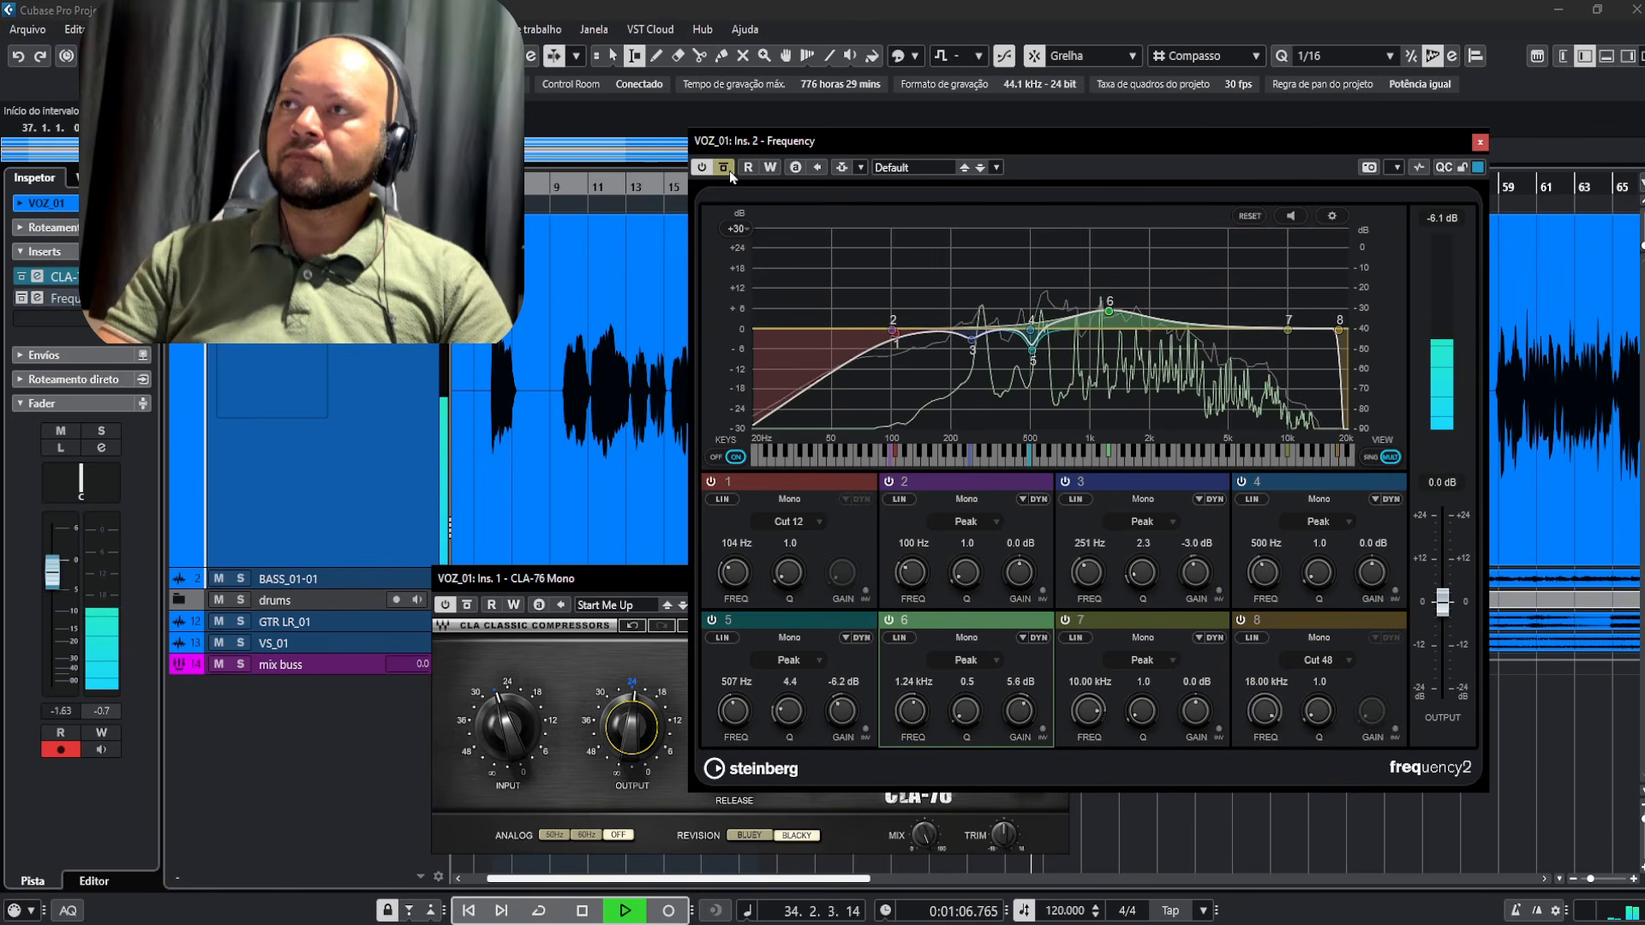
scroll(1114, 317, "up", 6)
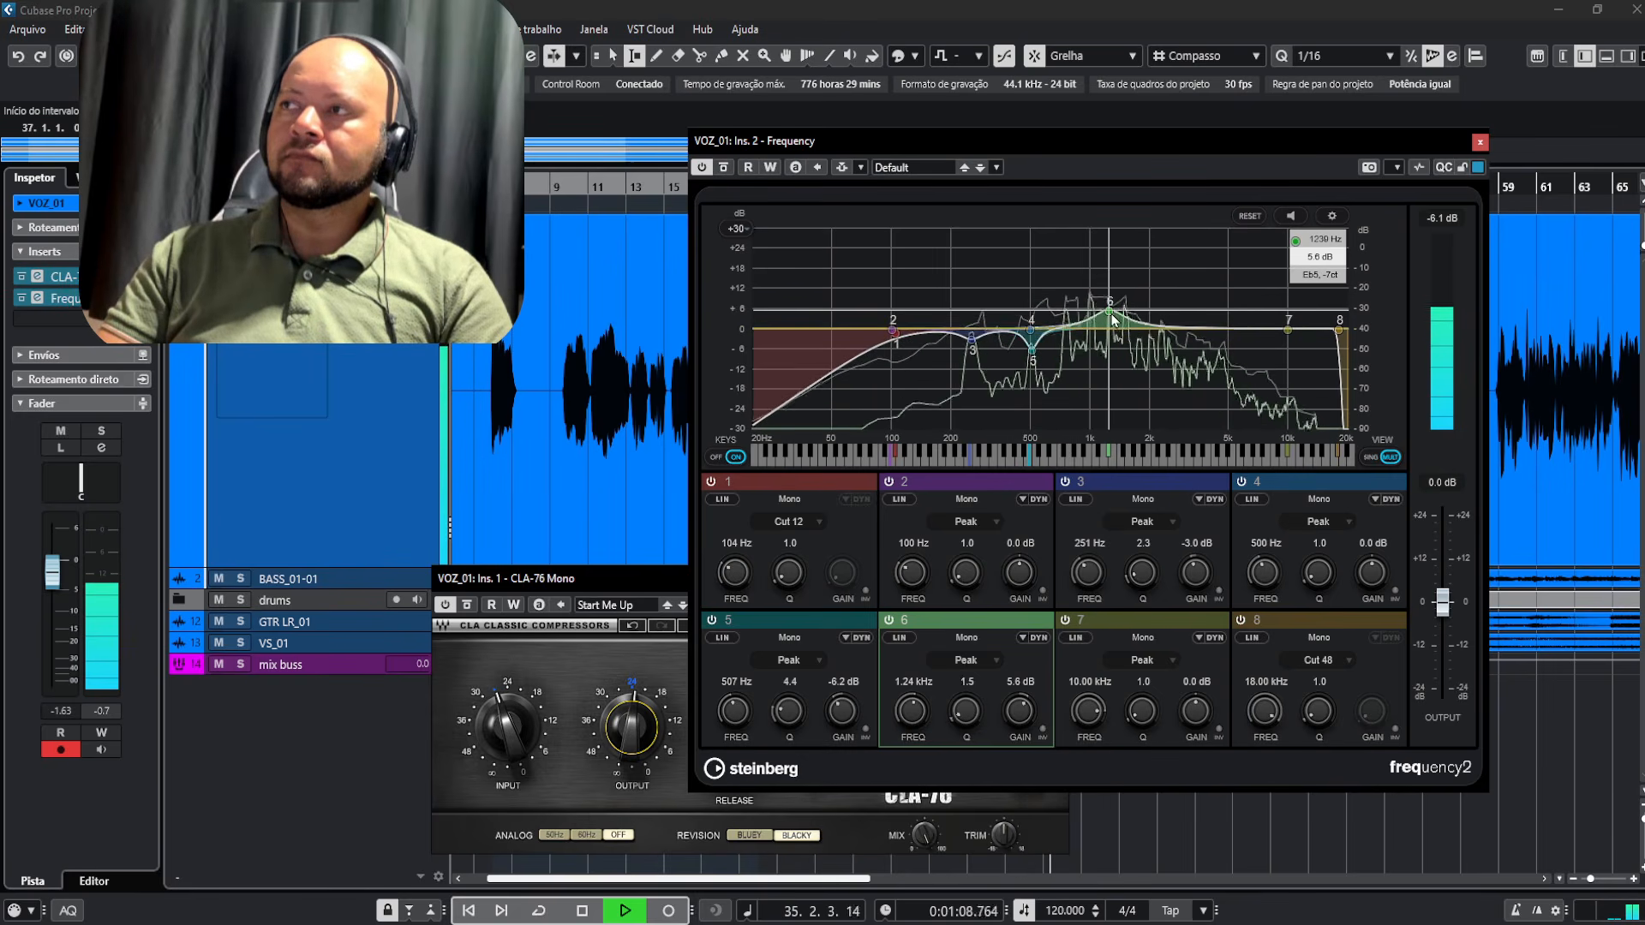
Shift the band 6 boost to about 1.33 kHz at 5.8 dB with Q 1.5 and replay the vocal with the Frequency EQ bypassed
mouse_move(1113, 318)
left_mouse_down()
mouse_move(1140, 330)
mouse_move(1105, 380)
mouse_move(1105, 293)
mouse_move(1140, 298)
mouse_move(1105, 296)
mouse_move(1116, 315)
left_mouse_up()
scroll(1114, 315, "down", 8)
scroll(1116, 316, "up", 4)
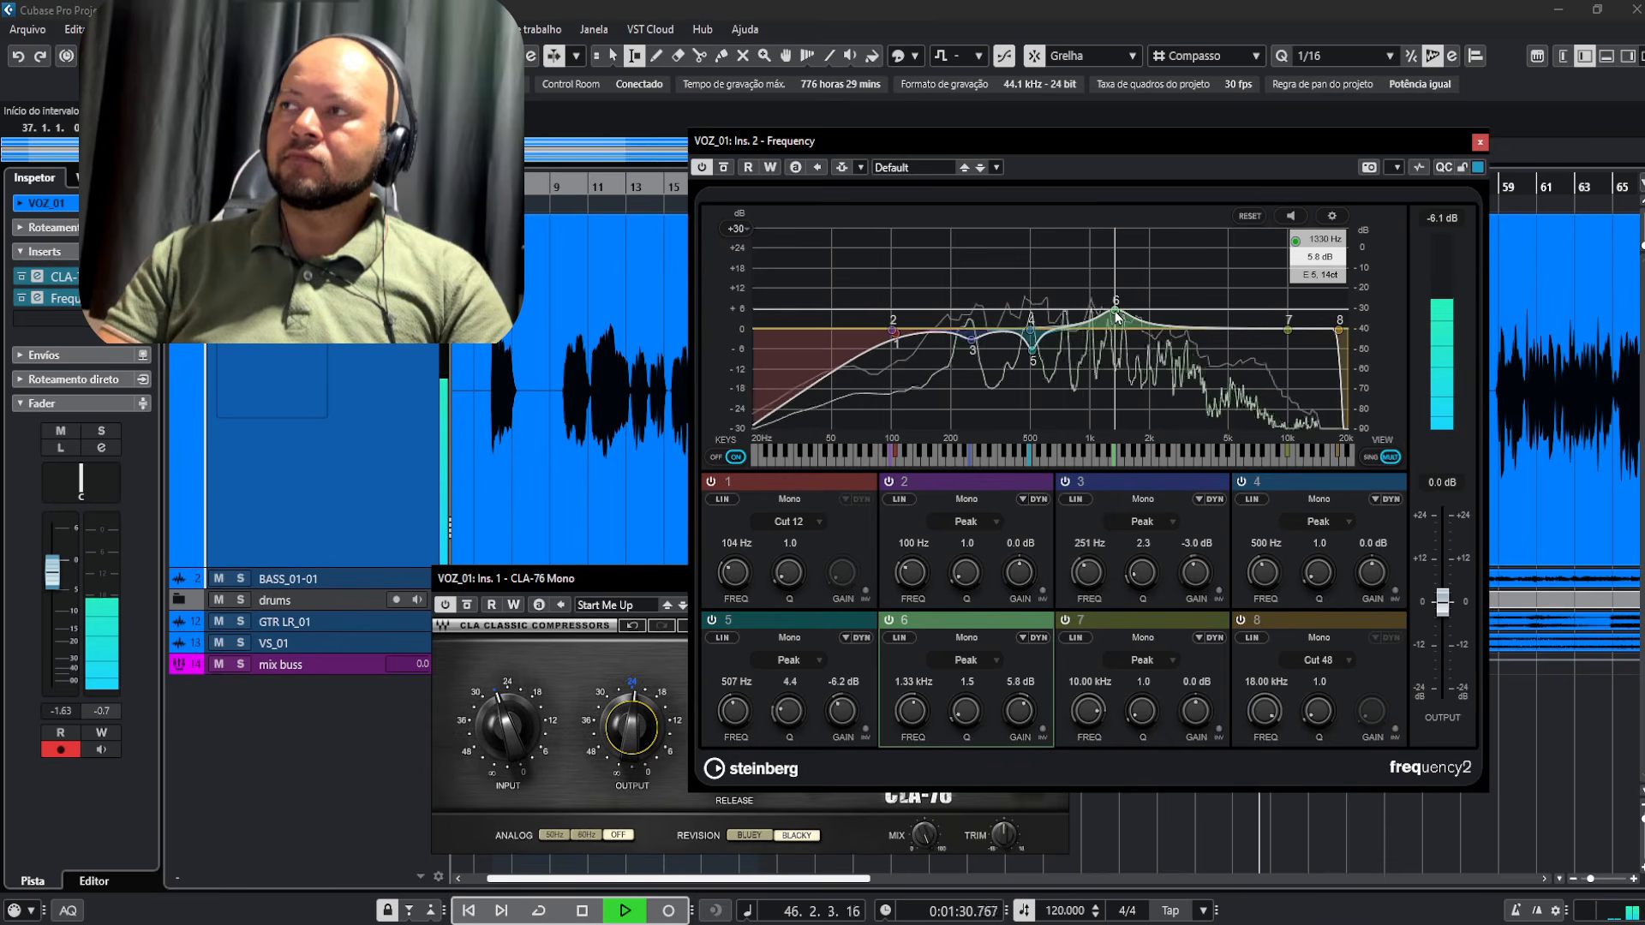
key("space")
key("space")
left_click(723, 168)
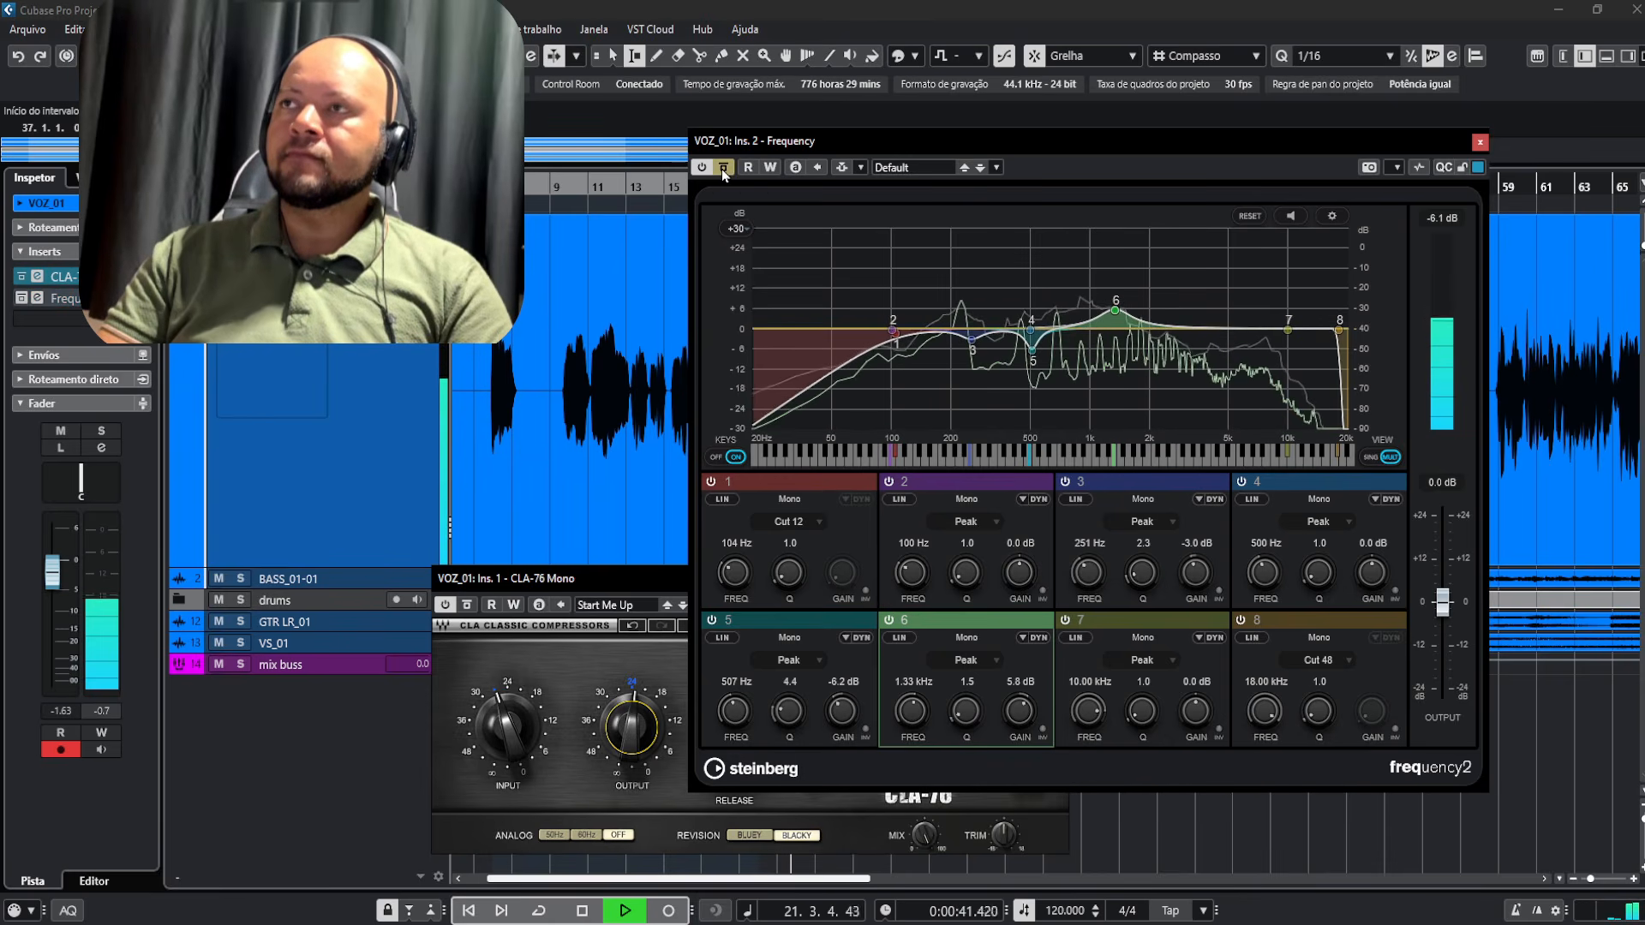
Re-enable the Frequency EQ and shape band 7 into a boost of about 5.8 dB at 4.62 kHz with Q 1.0
left_click(723, 172)
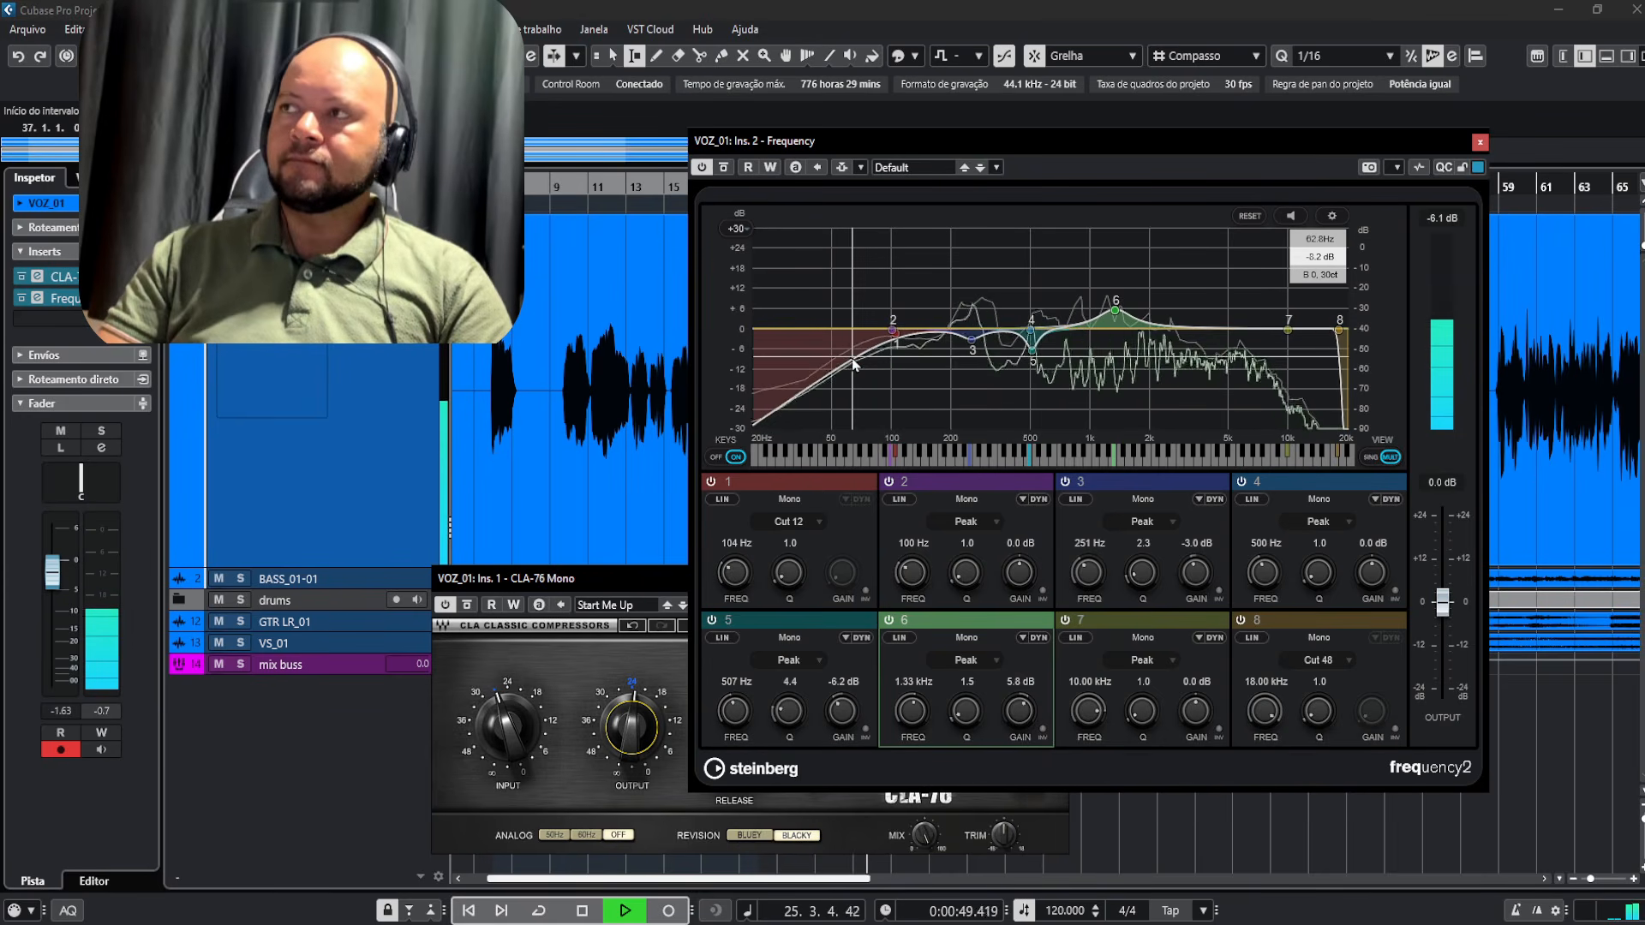
key("space")
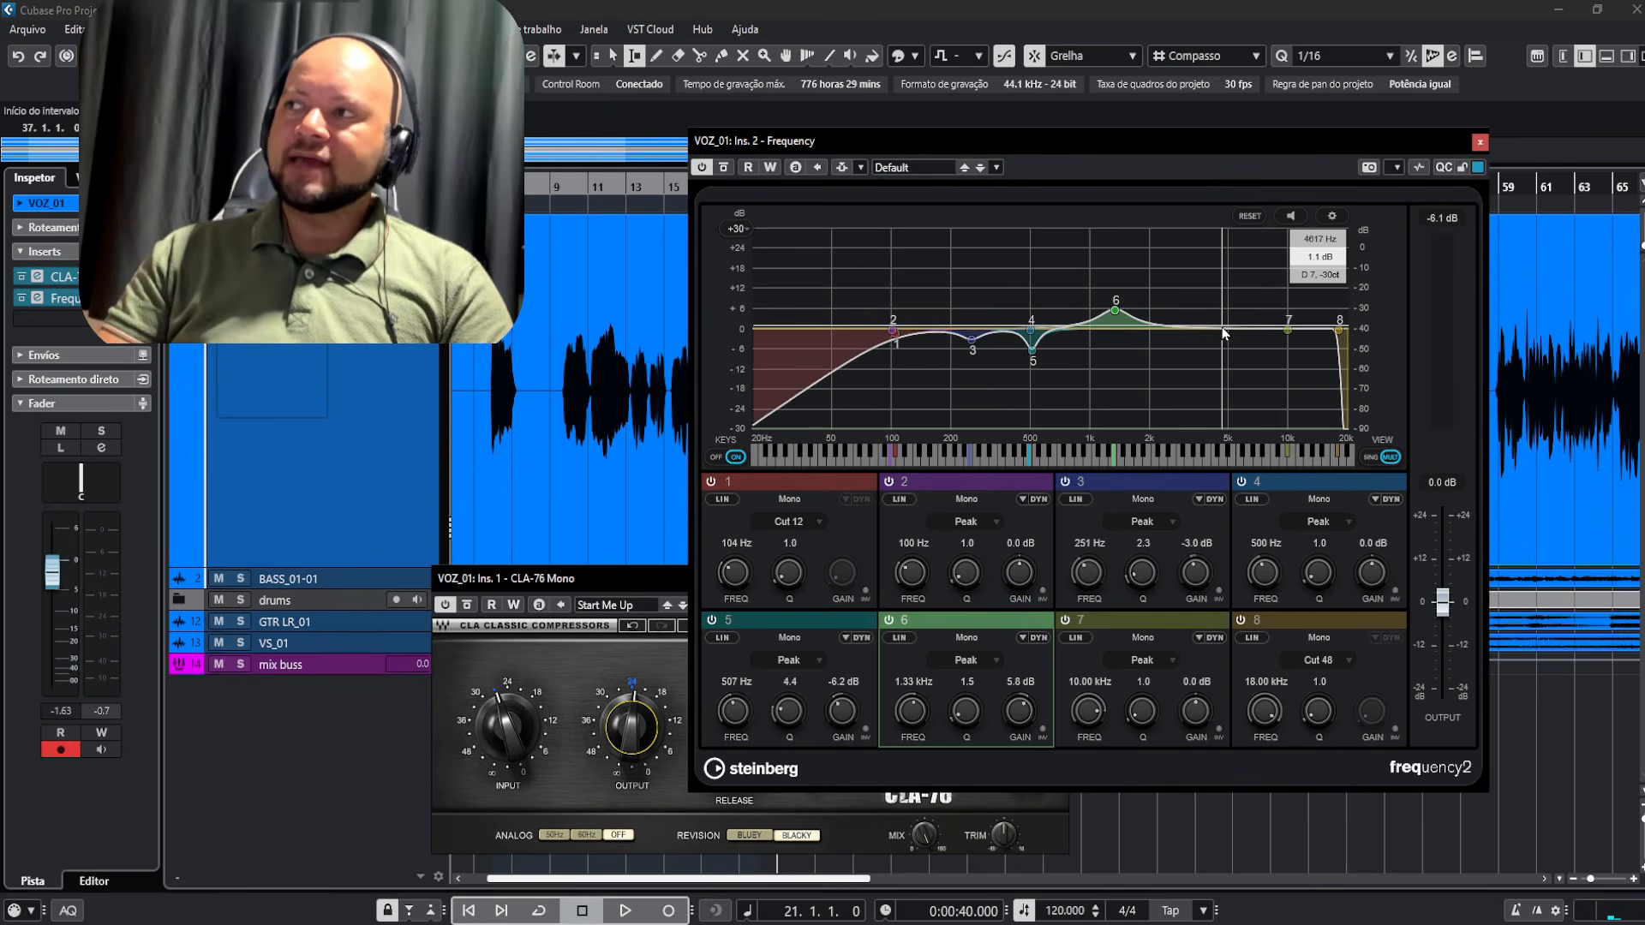
left_click_drag(1286, 330, 1215, 325)
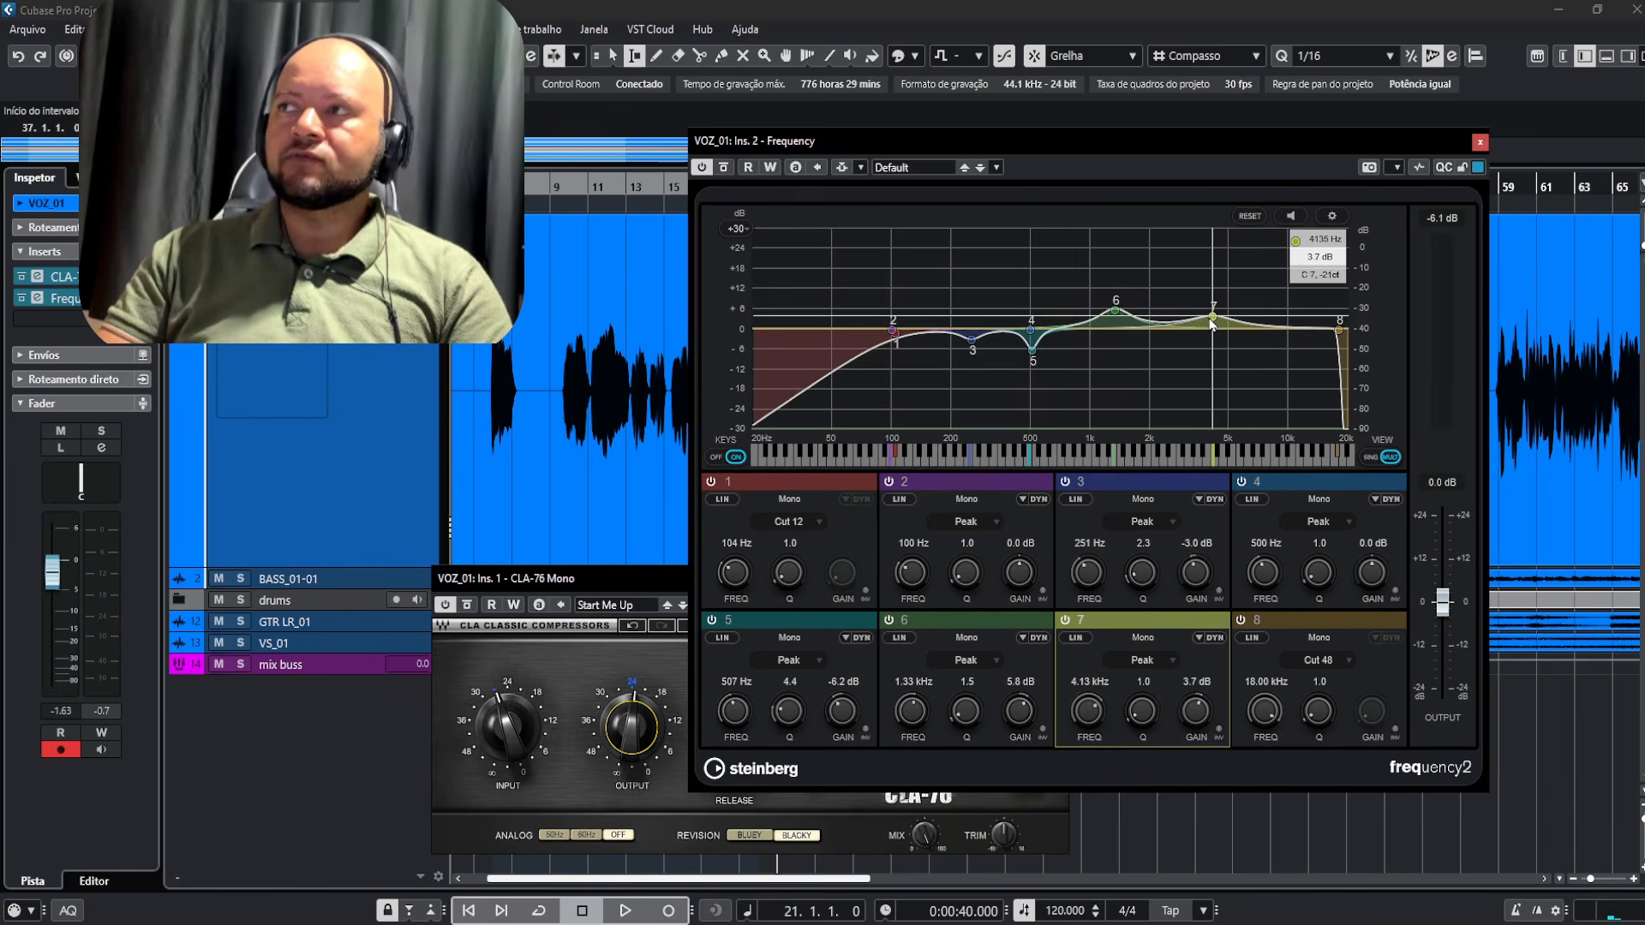
key("space")
mouse_move(1212, 324)
left_mouse_down()
mouse_move(1209, 307)
mouse_move(1221, 312)
left_mouse_up()
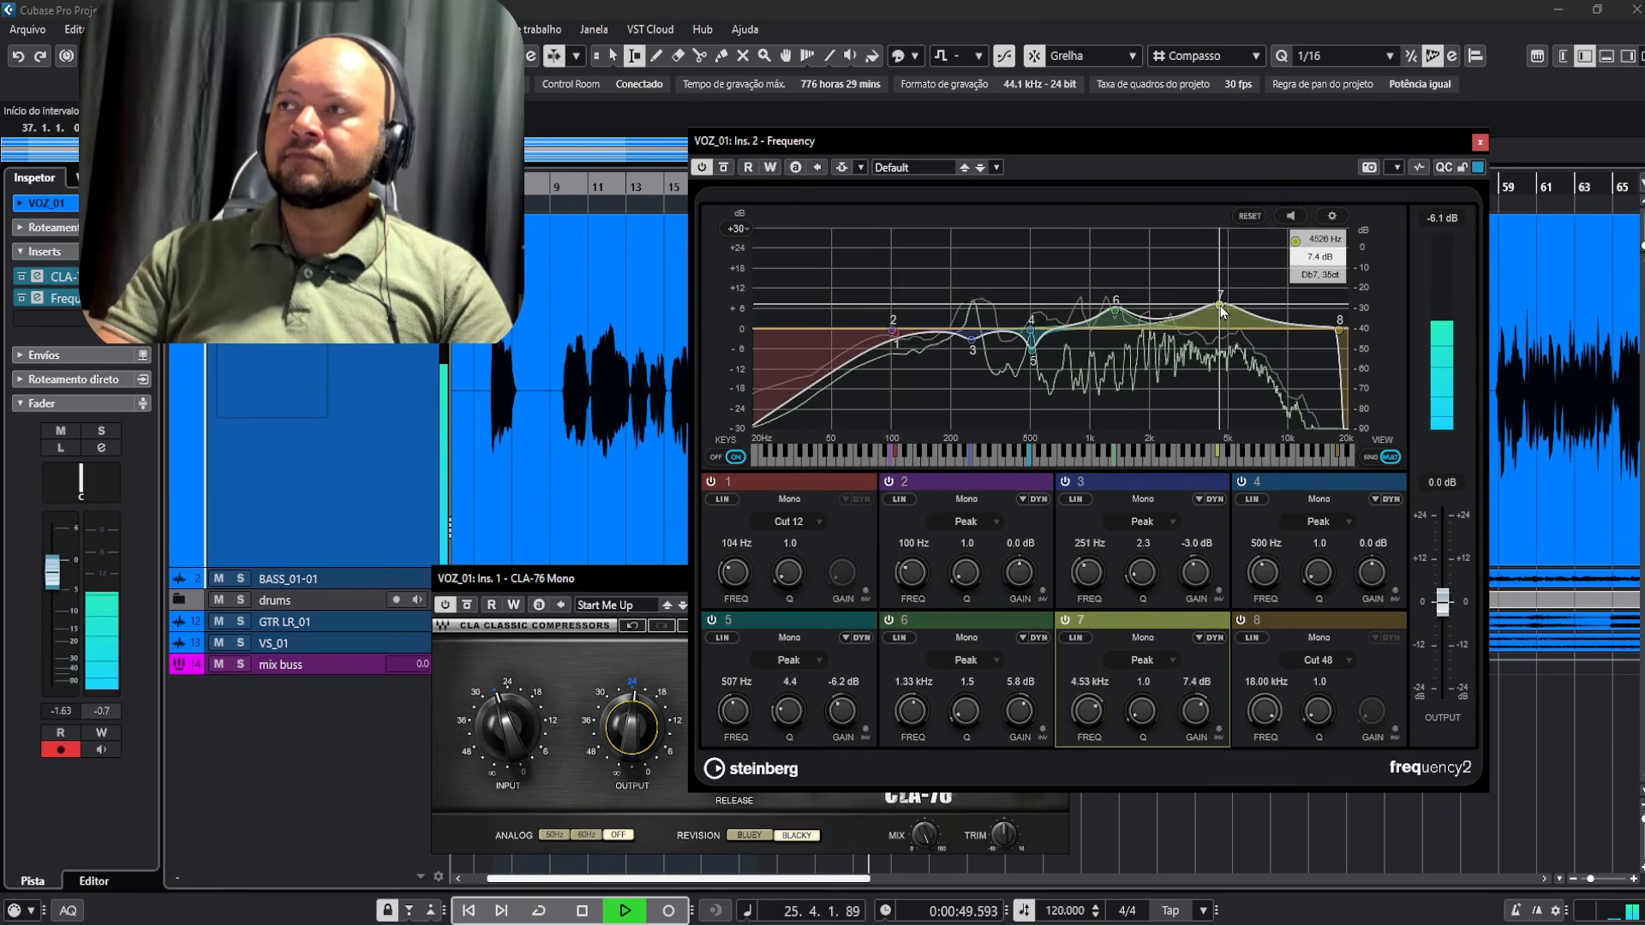
left_click_drag(1222, 313, 1223, 317)
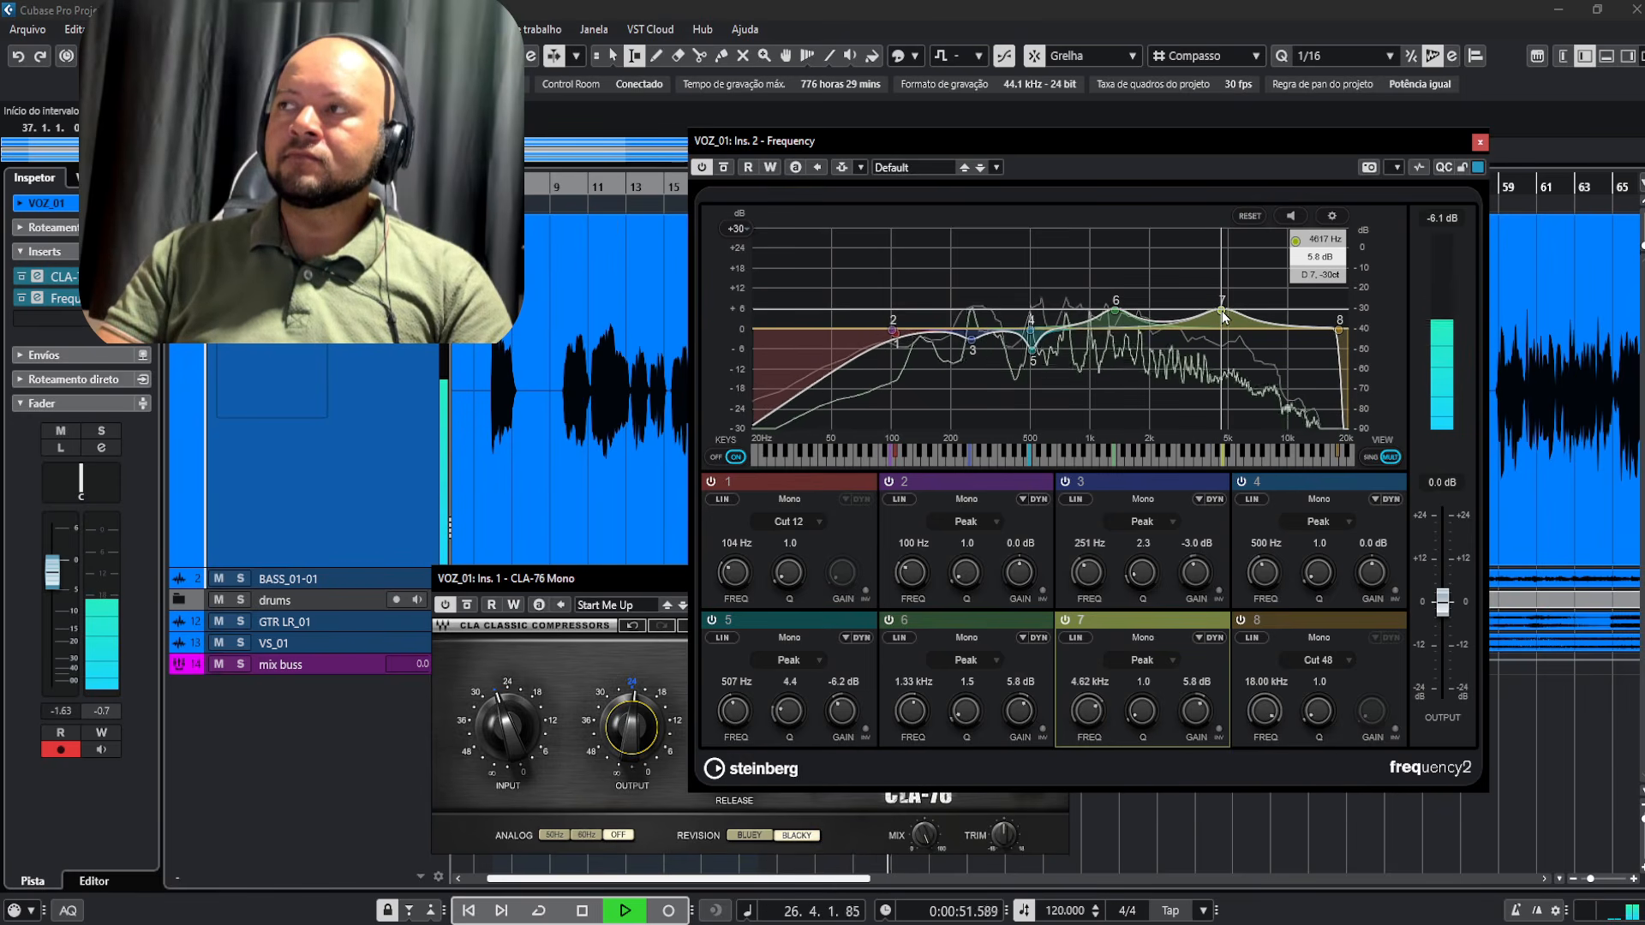
Compare the playing vocal with the Frequency EQ bypassed and active to judge the band 7 boost
left_click(724, 171)
left_click(724, 169)
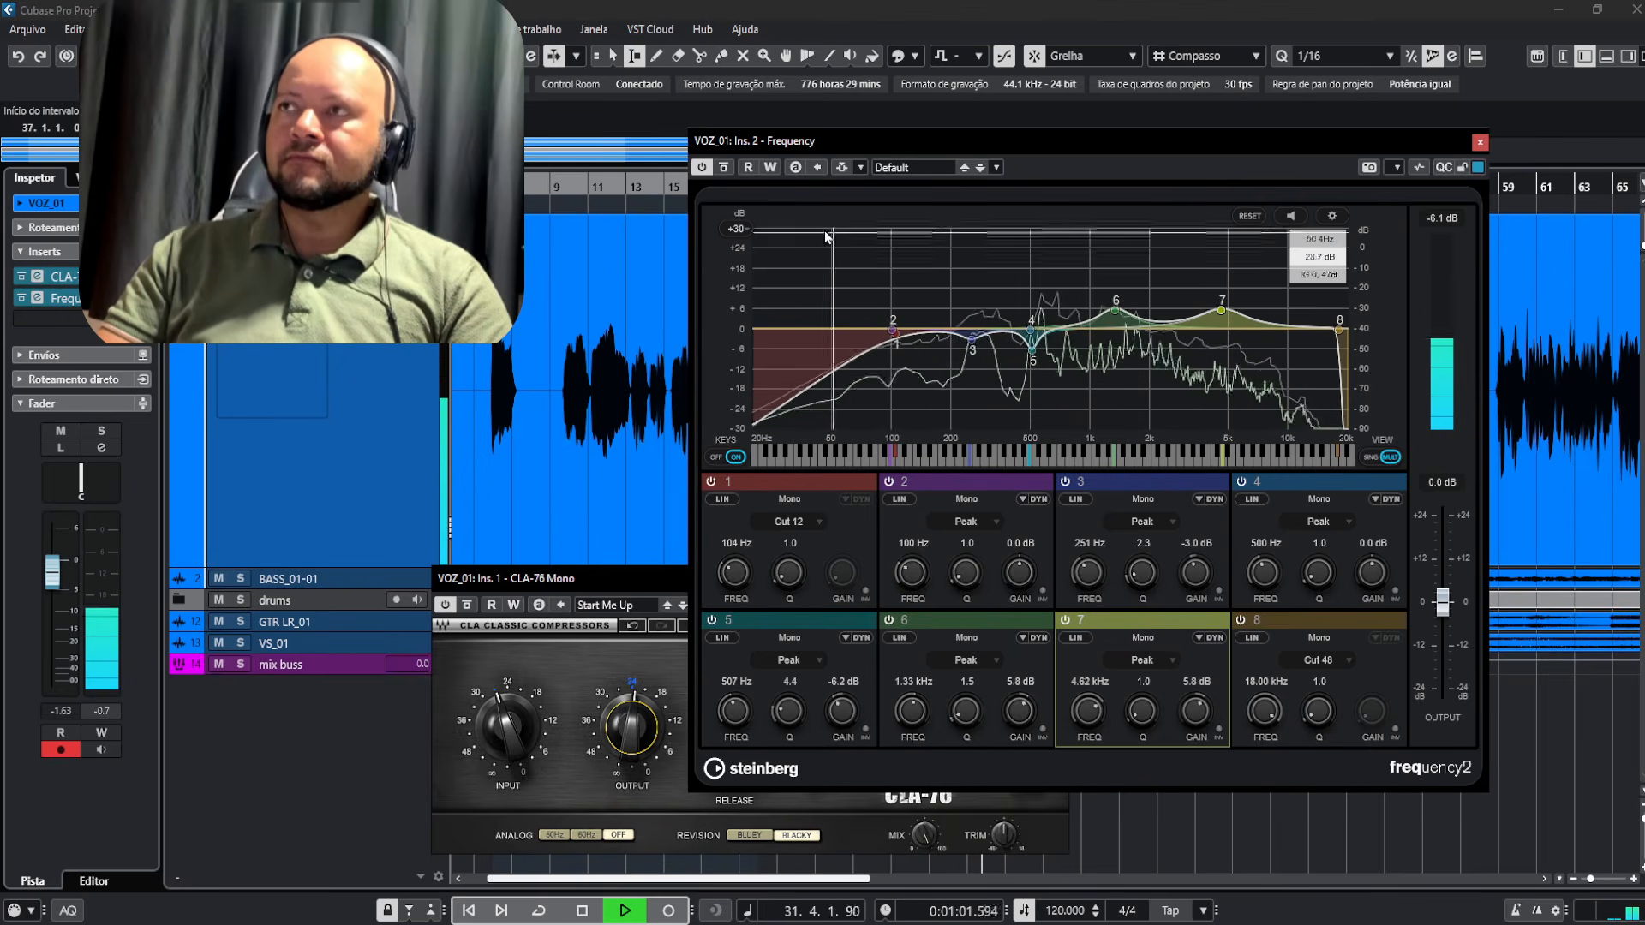
left_click(722, 168)
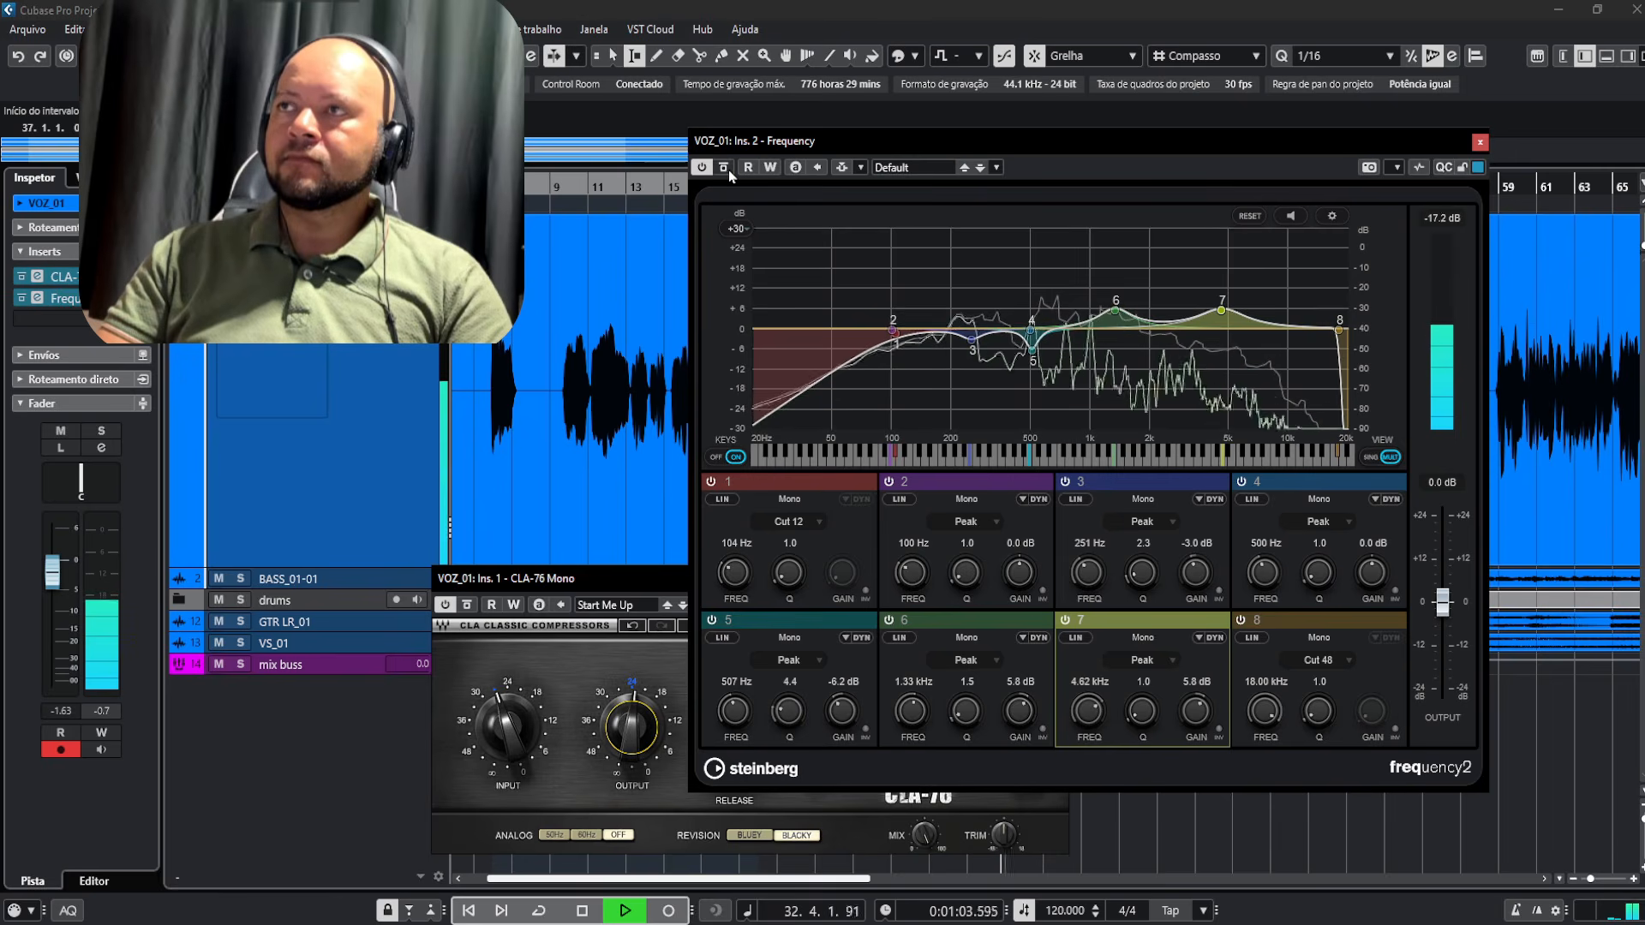
left_click(724, 168)
left_click(724, 169)
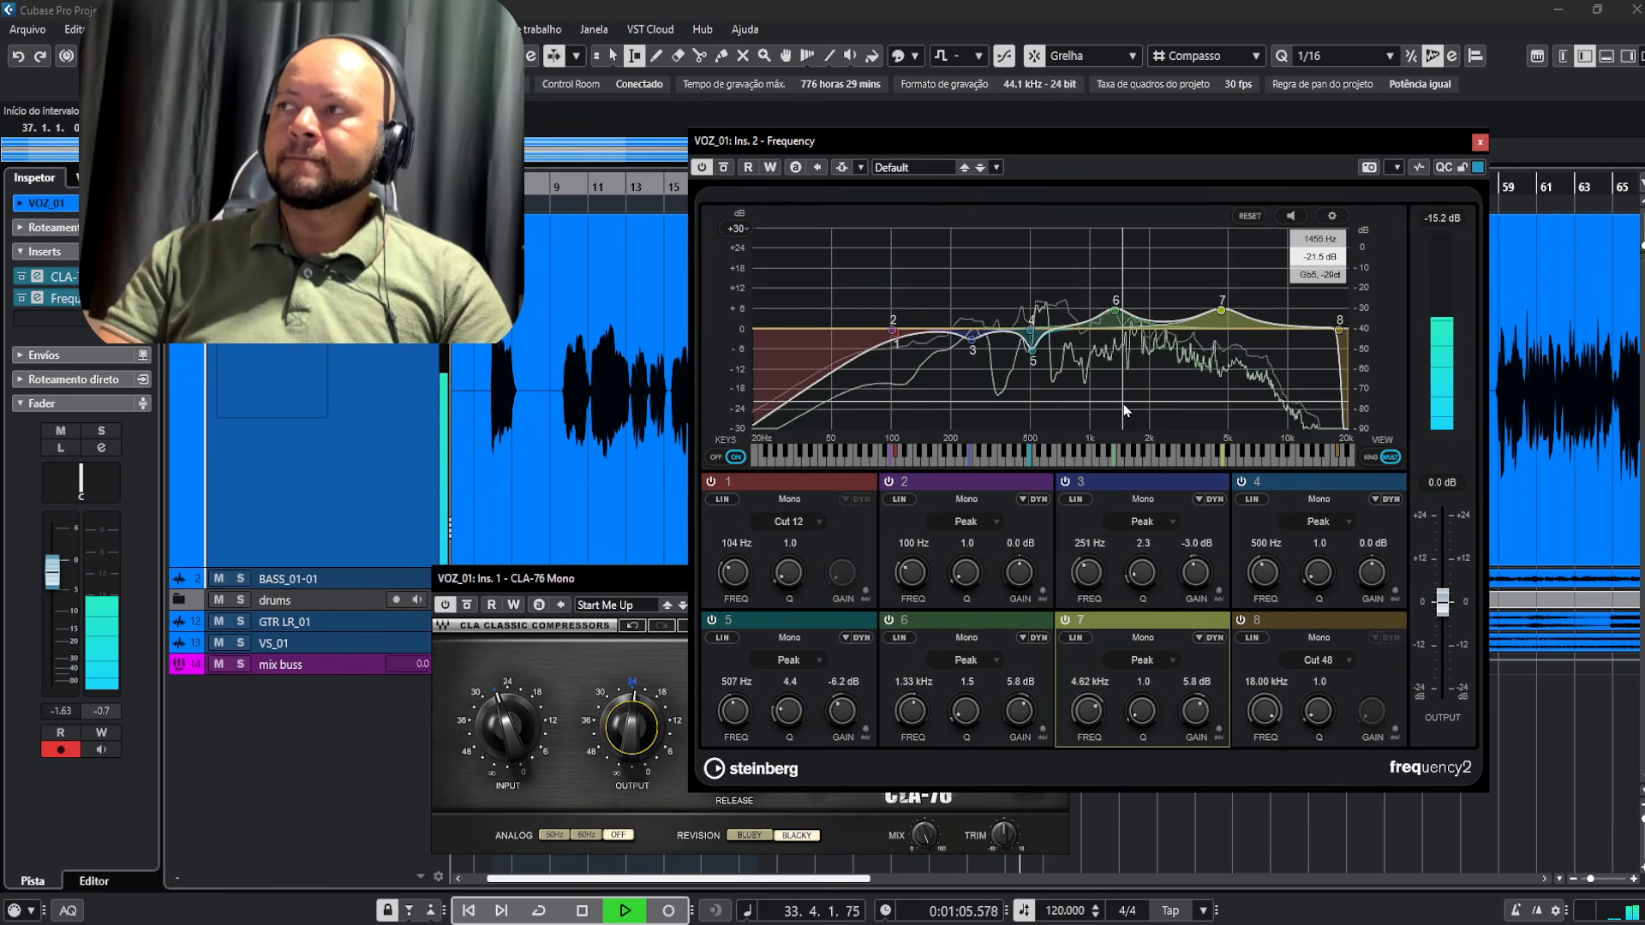
key("space")
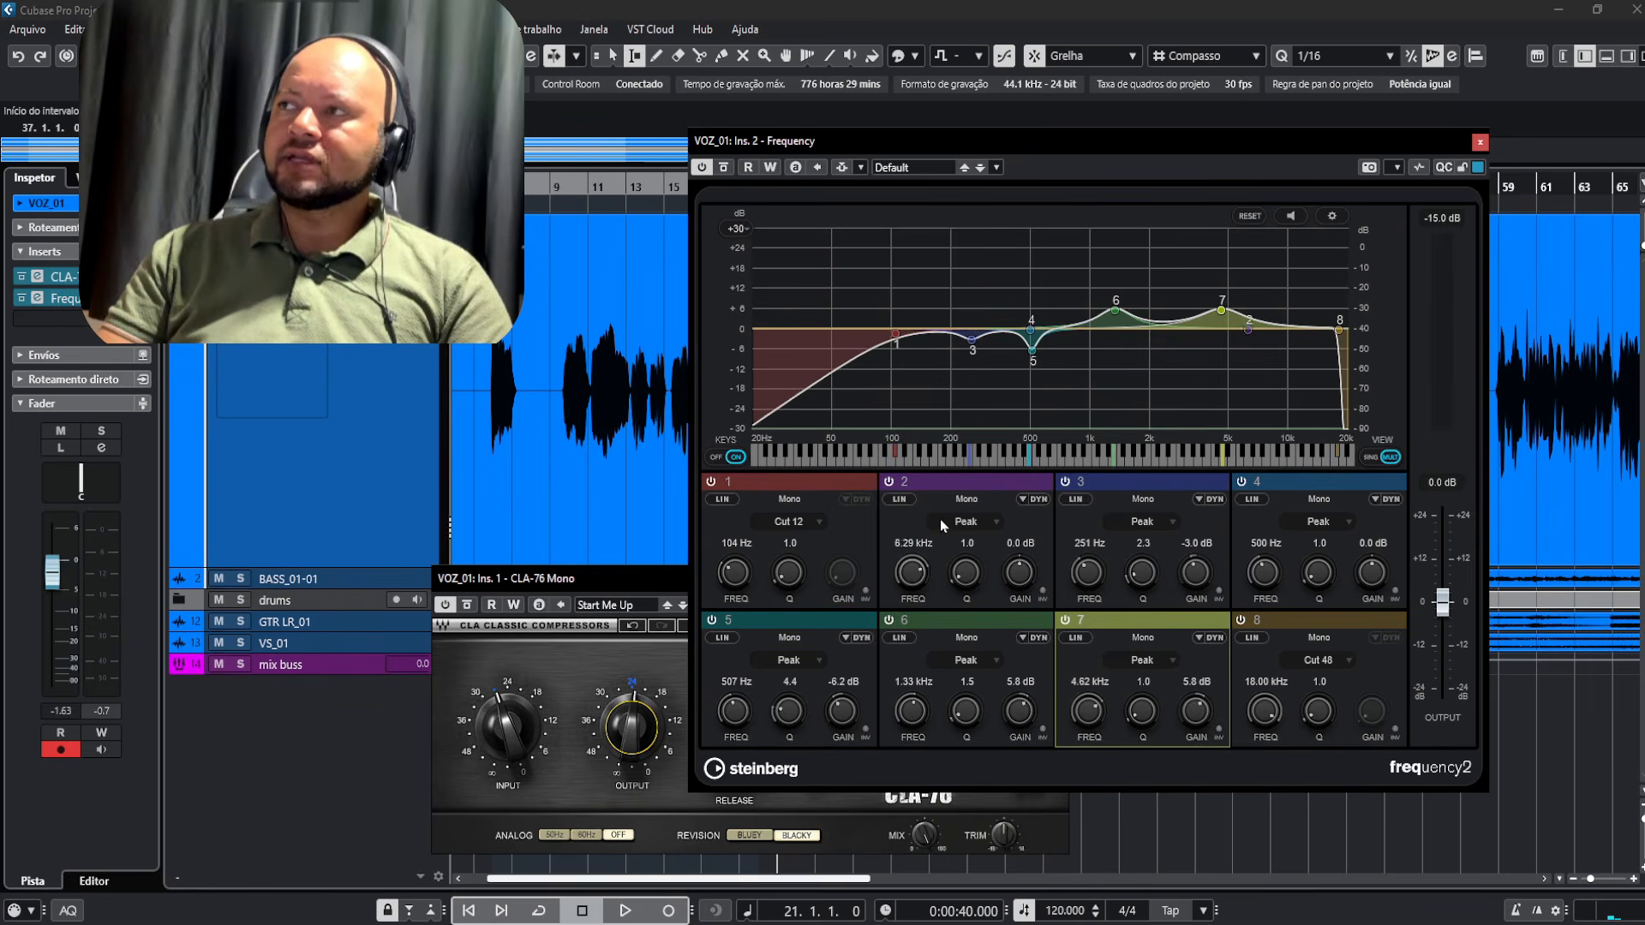
Make band 2 a high shelf boosting about 3.7 dB at 9.80 kHz and lower the band 7 boost to about 4.5 dB
left_click(961, 521)
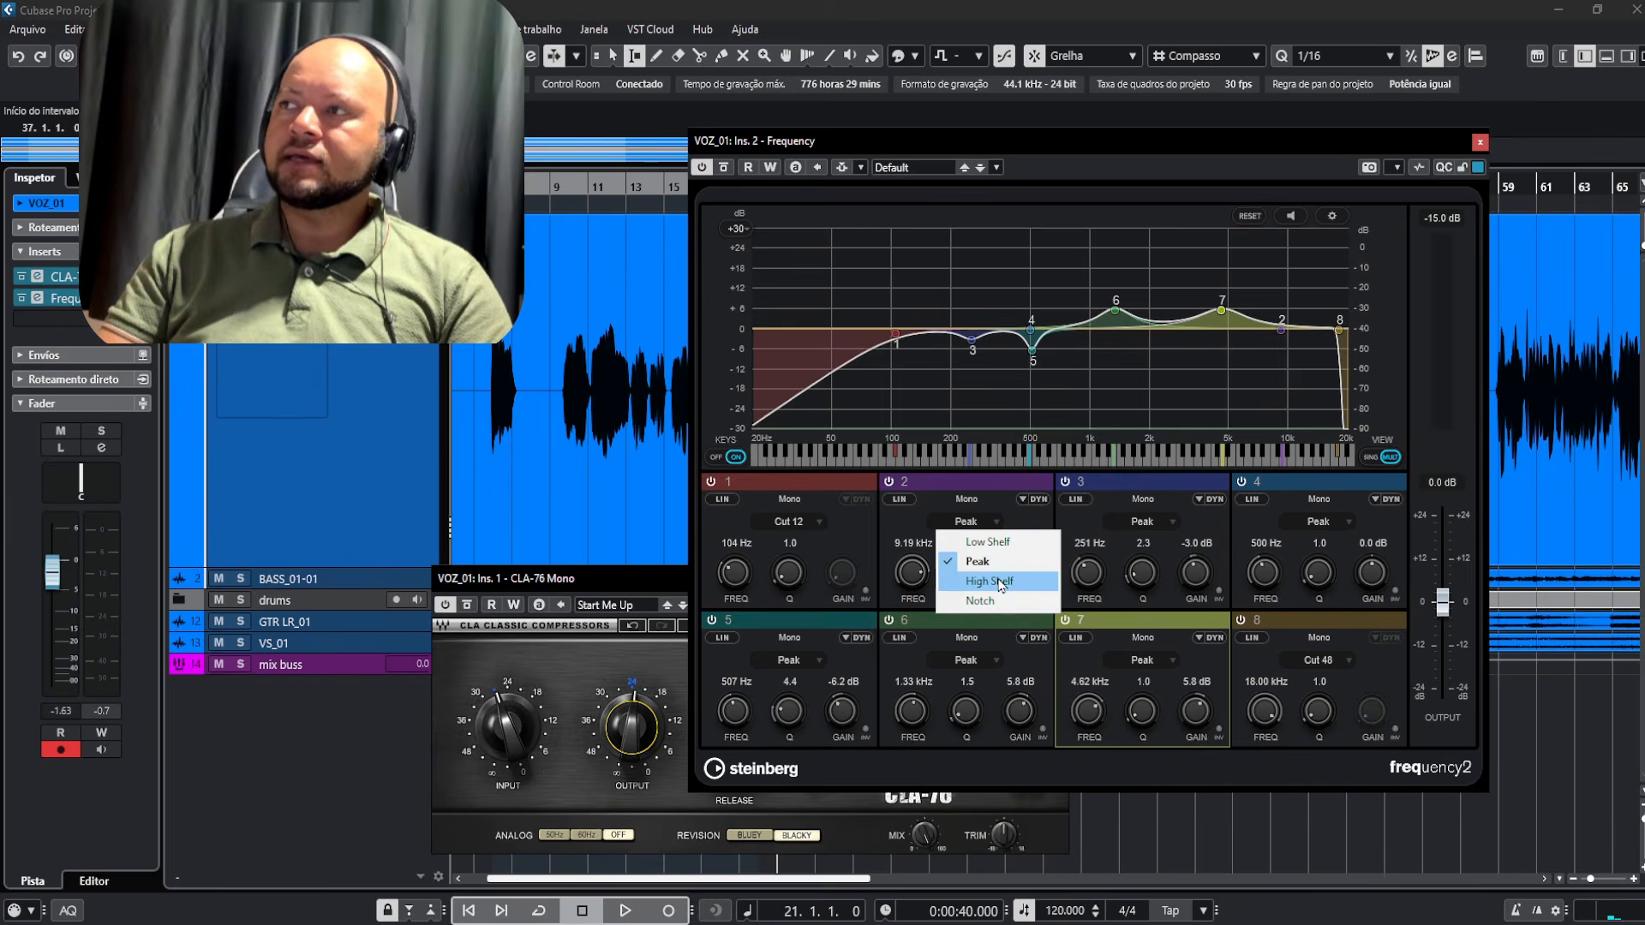
left_click(999, 582)
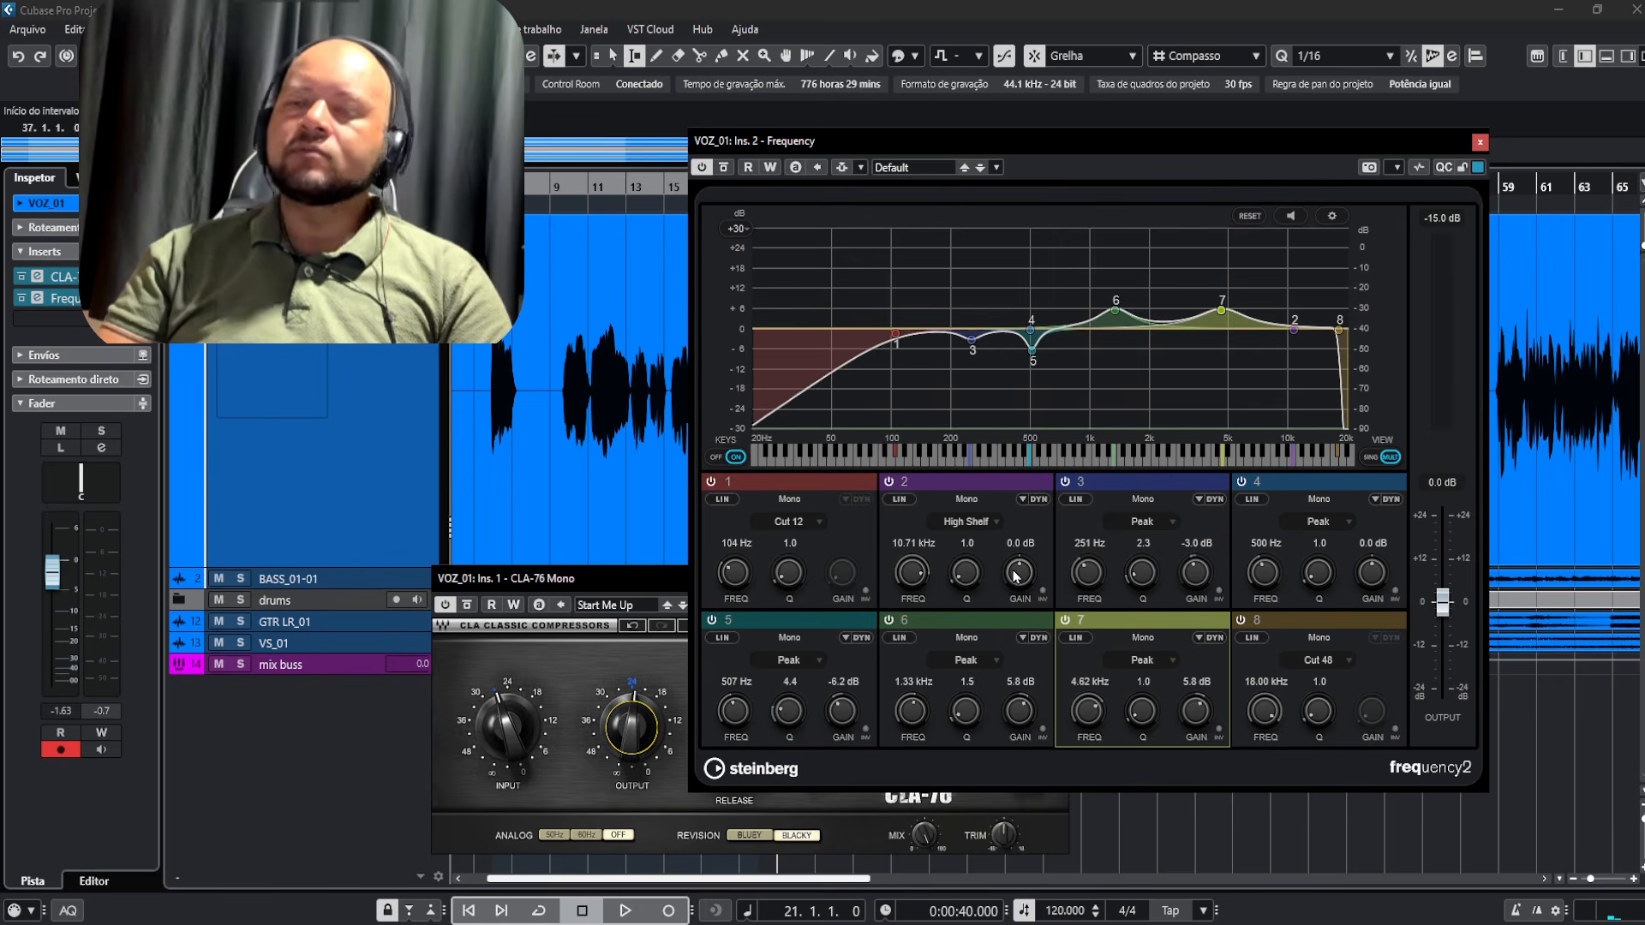
mouse_move(1294, 332)
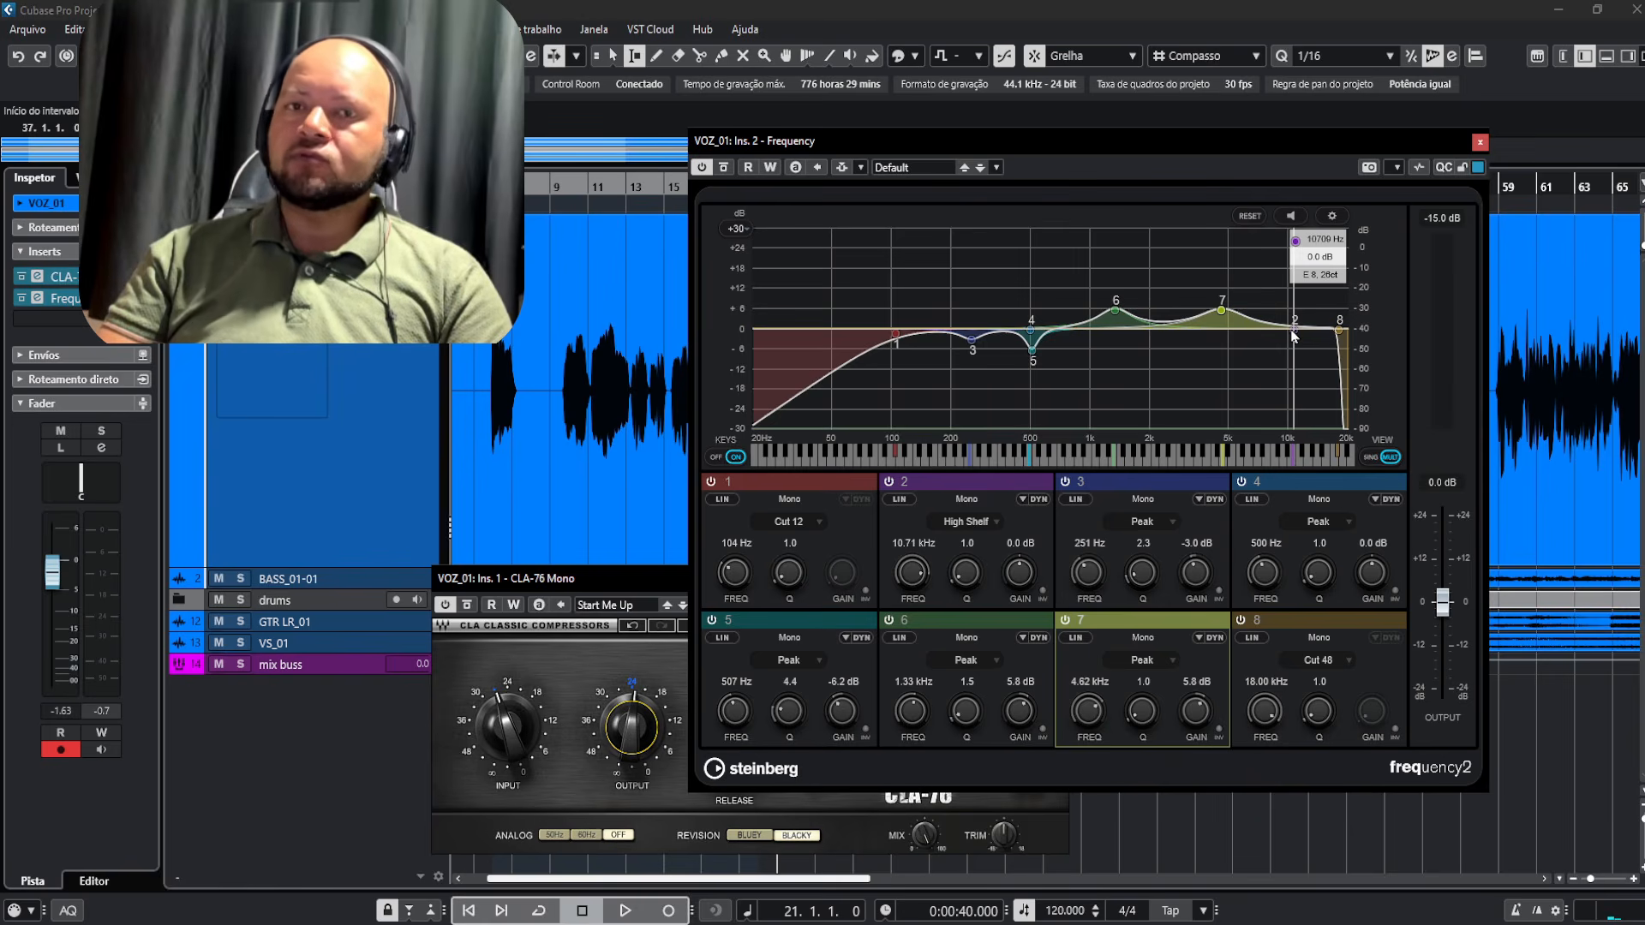
key("space")
left_click_drag(1294, 335, 1295, 331)
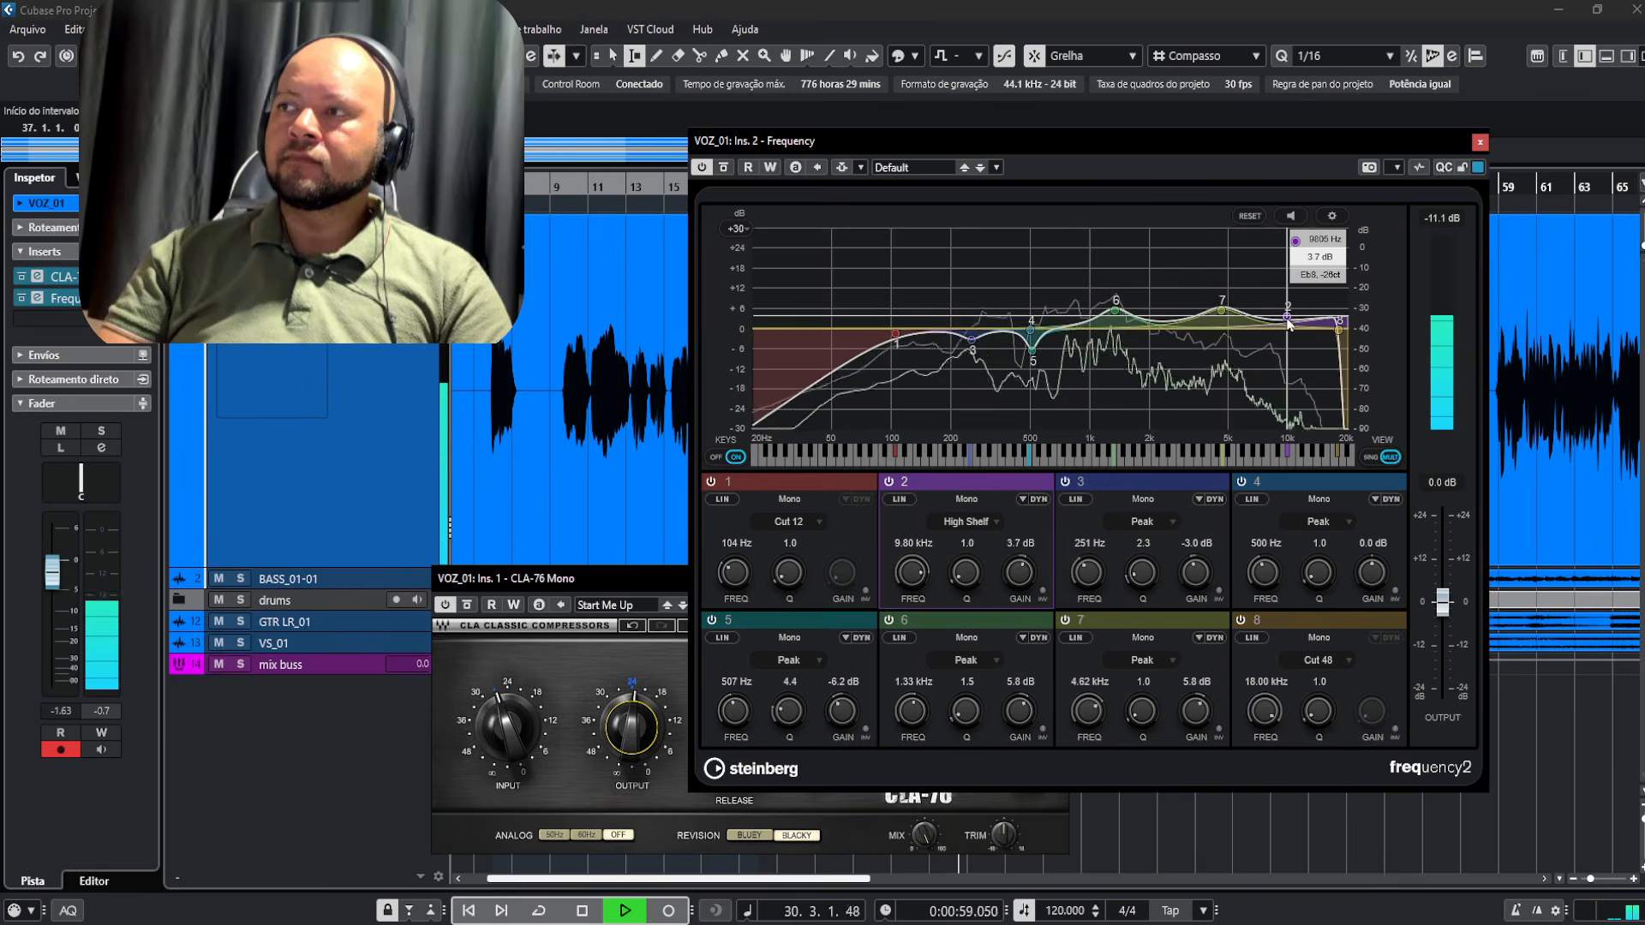
left_click(1223, 314)
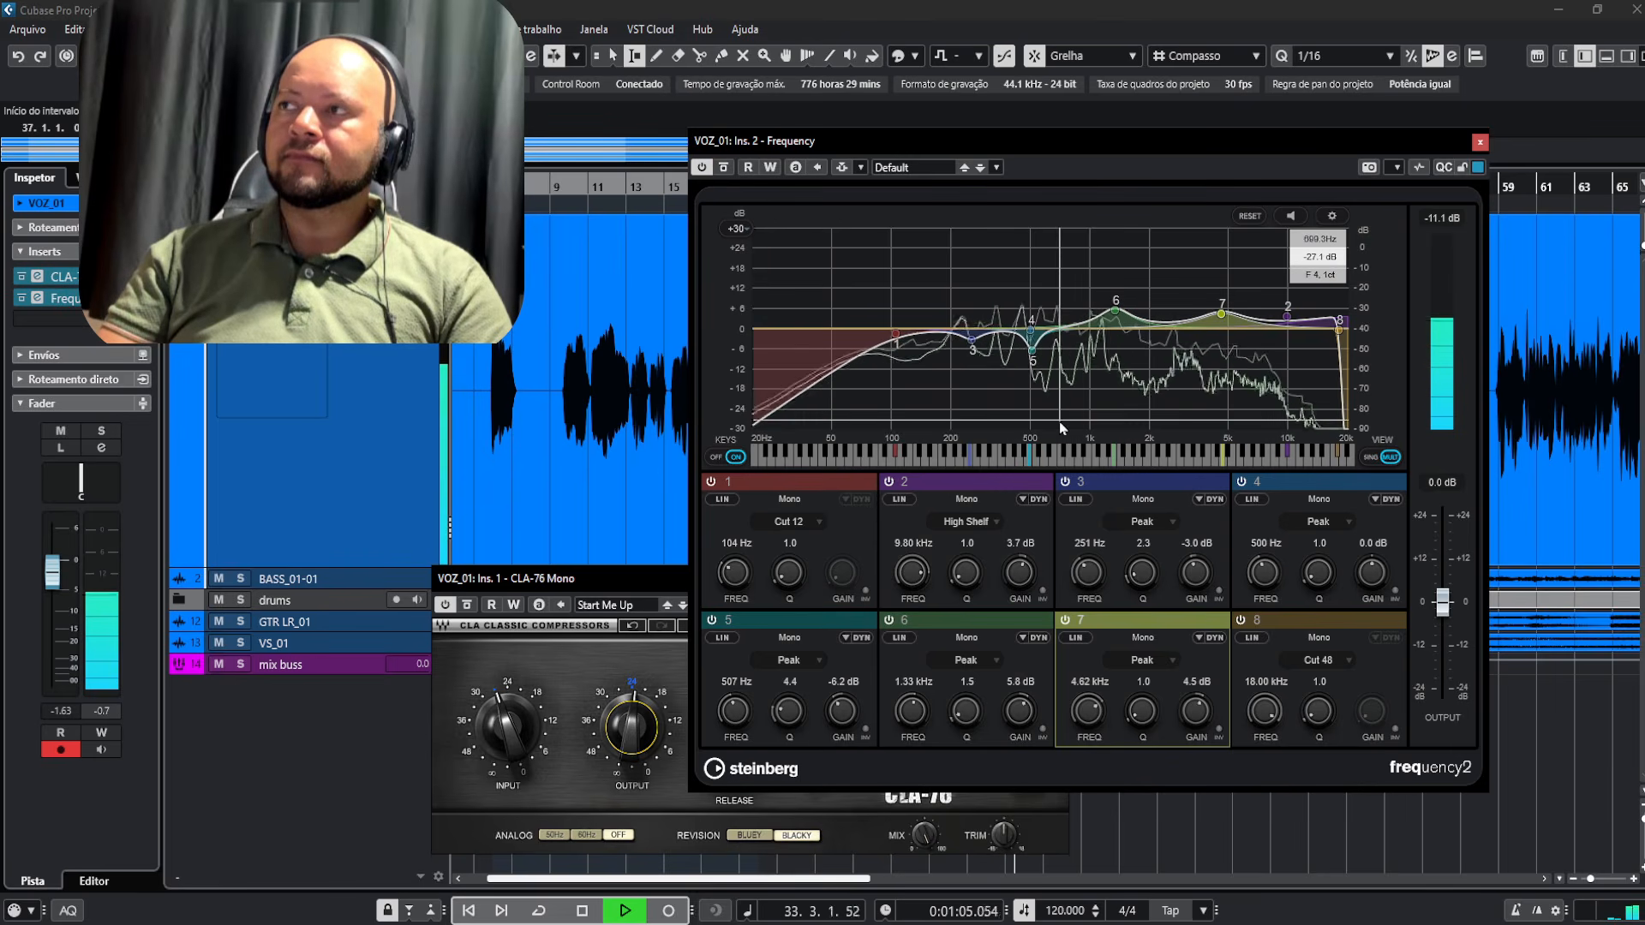
key("space")
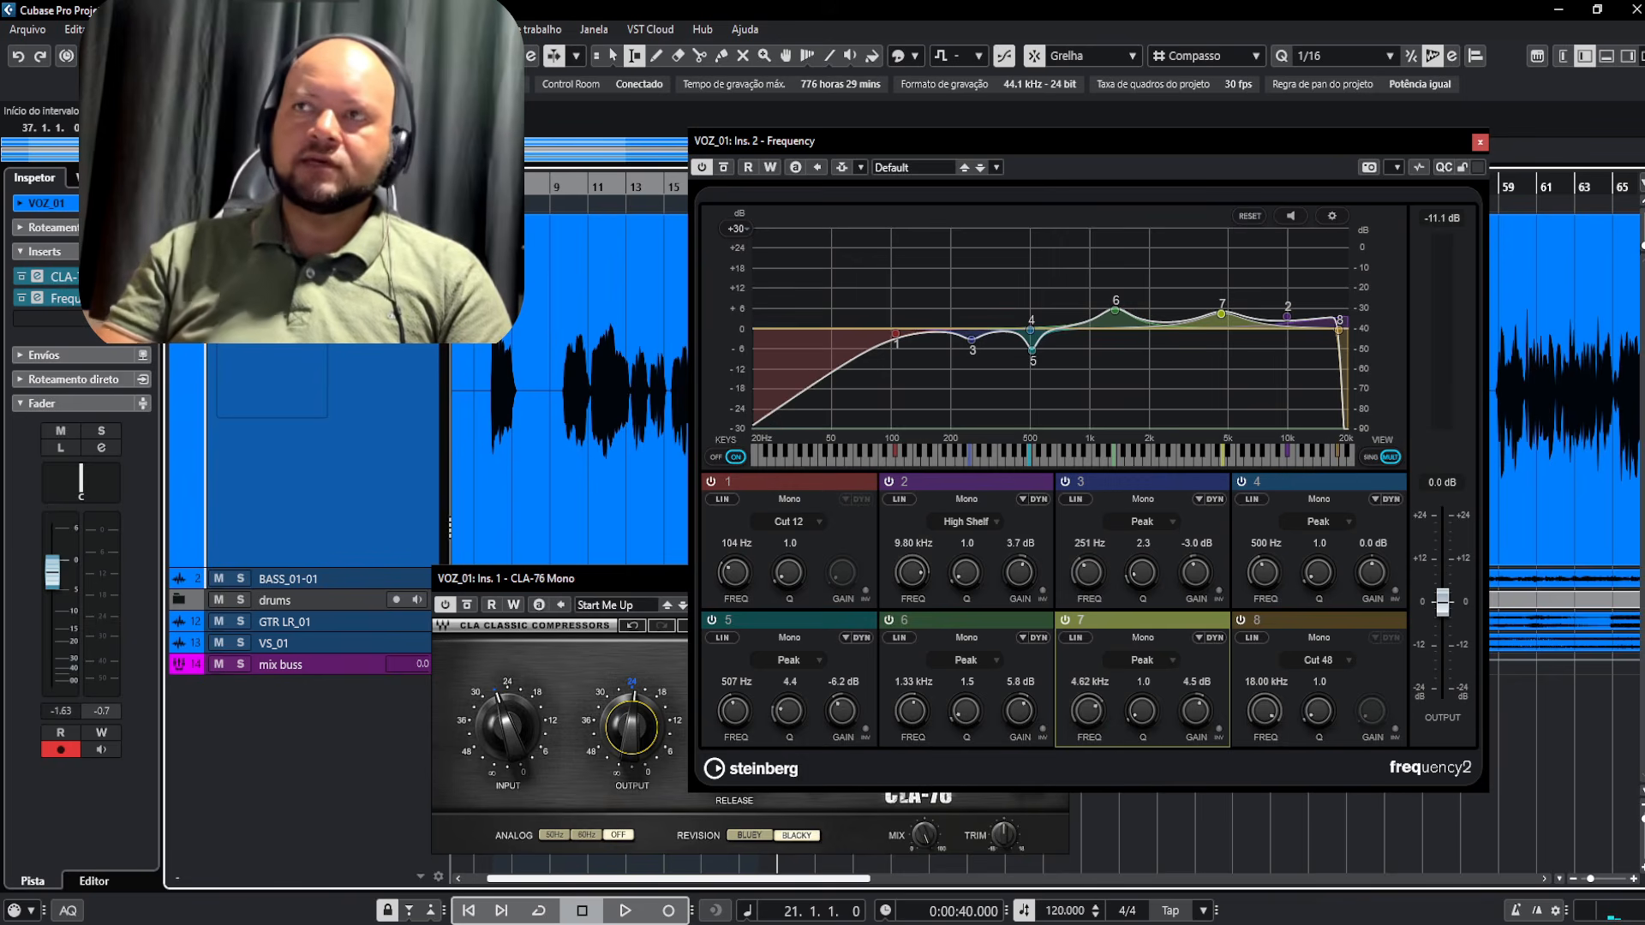
Replay the vocal and compare it with all VOZ_01 inserts bypassed and active
key("space")
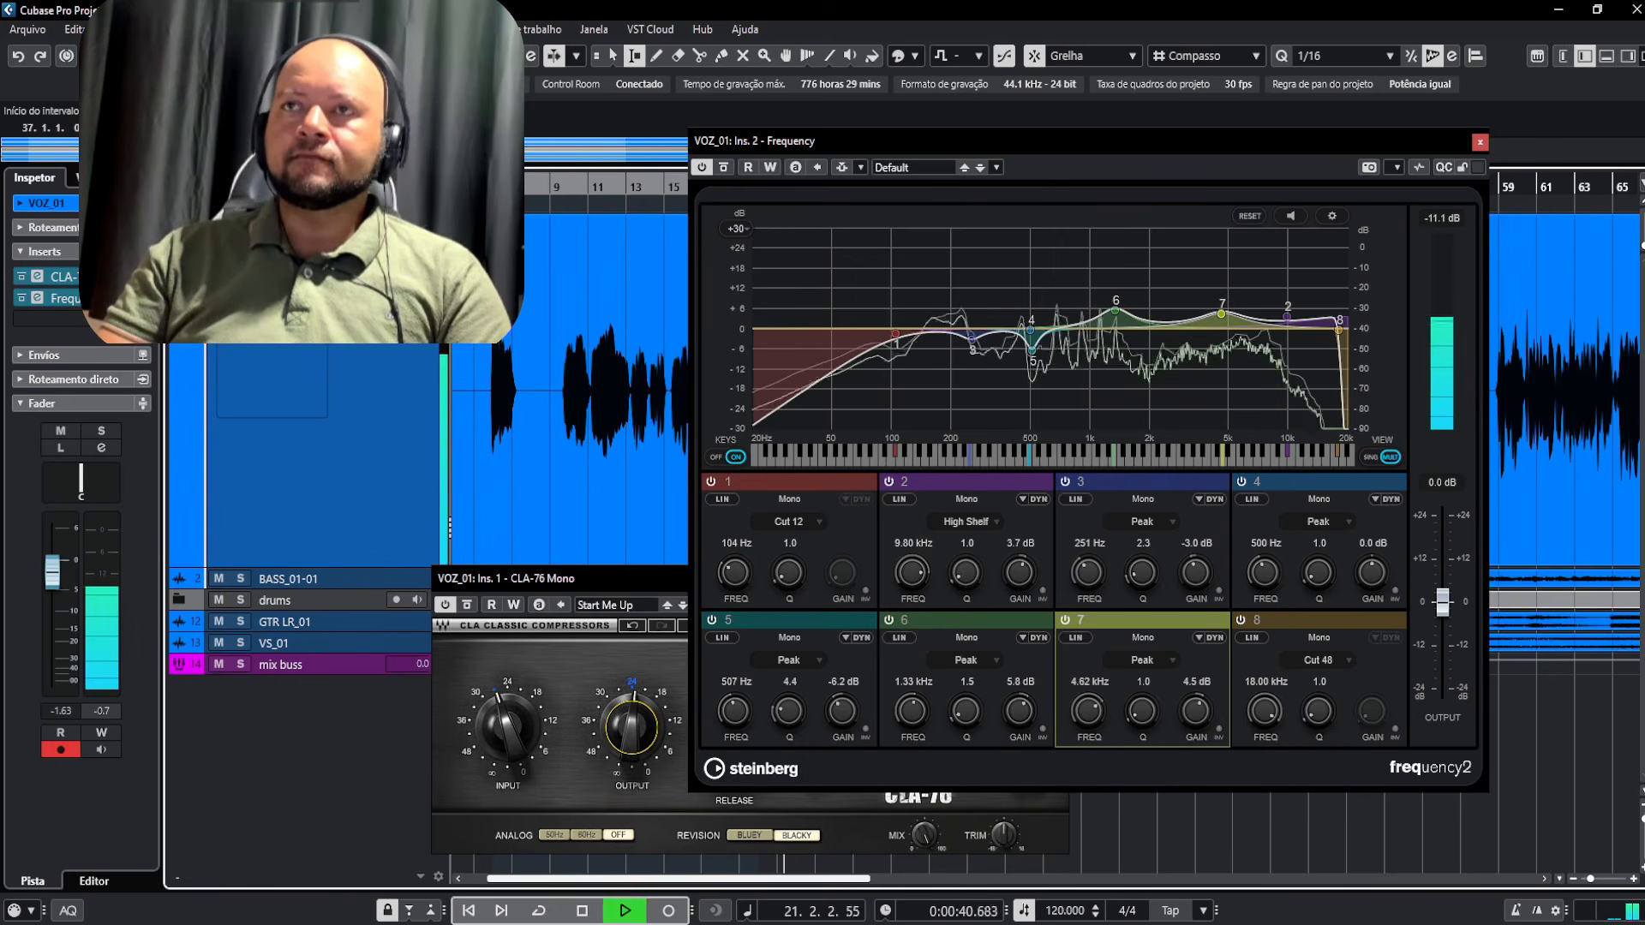
left_click(143, 252)
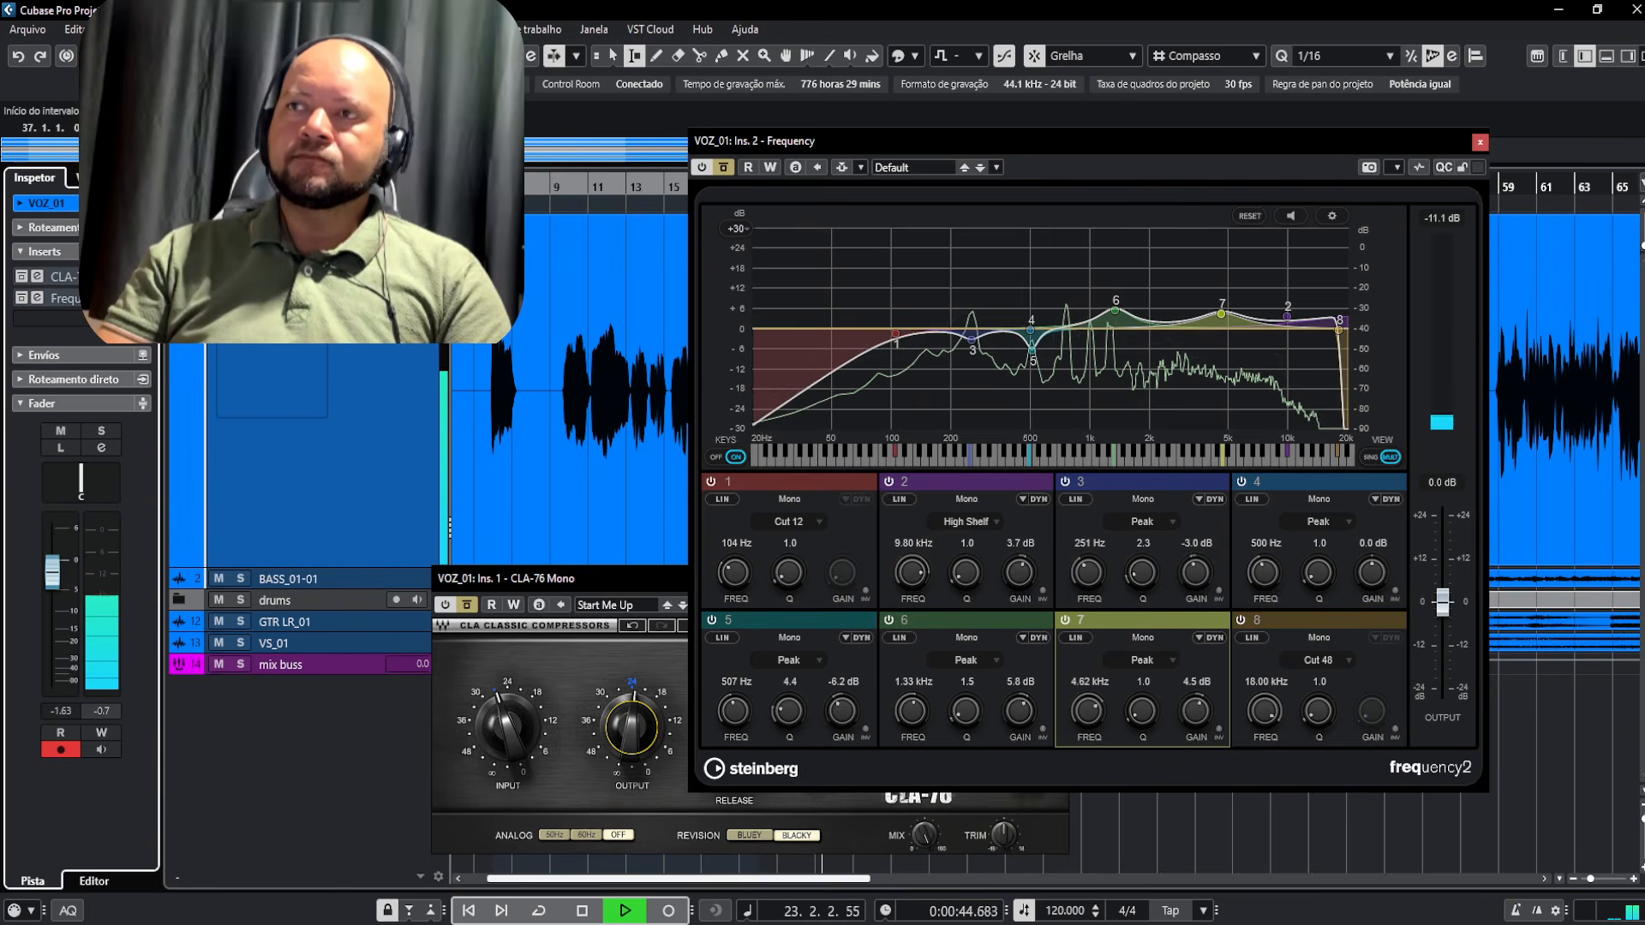
left_click(143, 252)
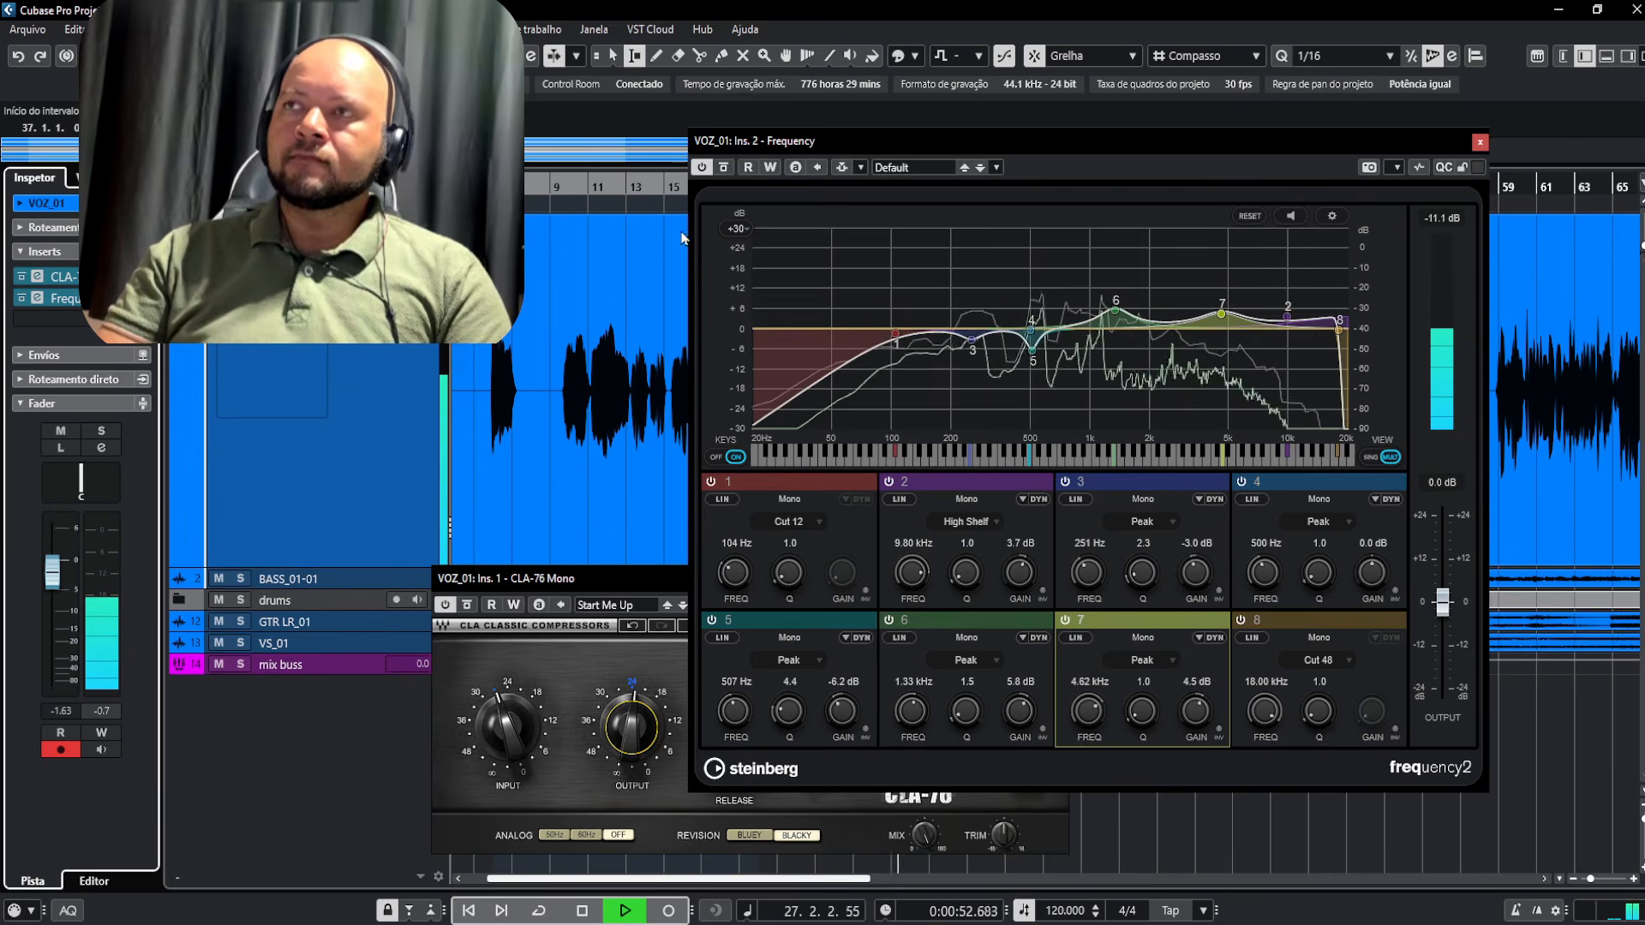
left_click(144, 251)
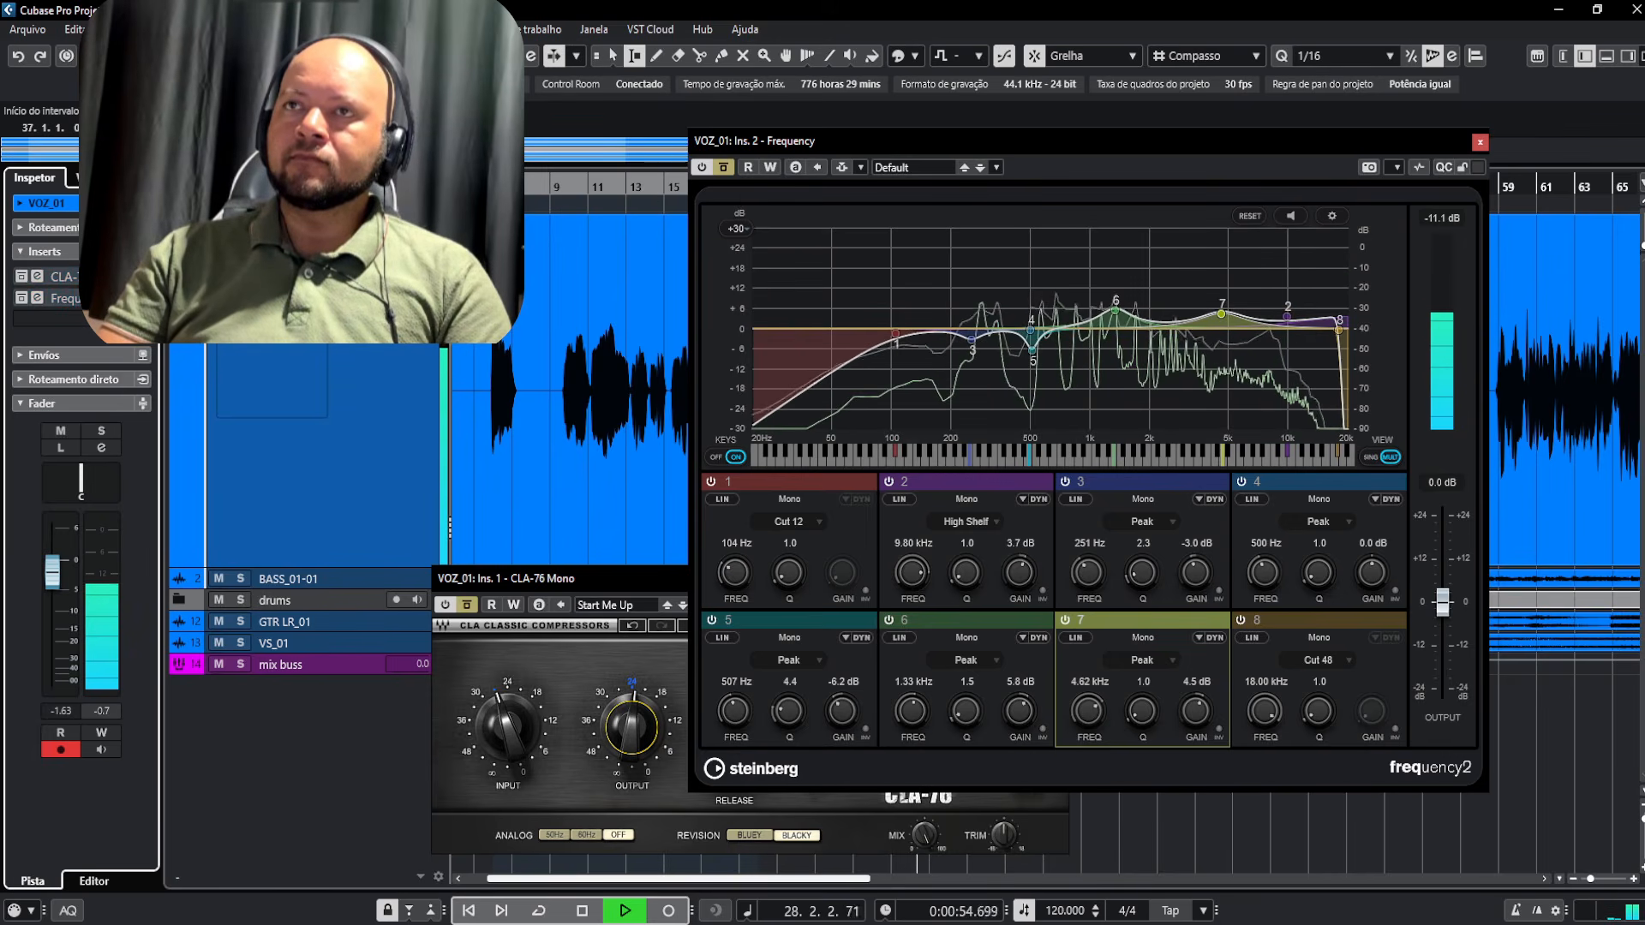
left_click(143, 252)
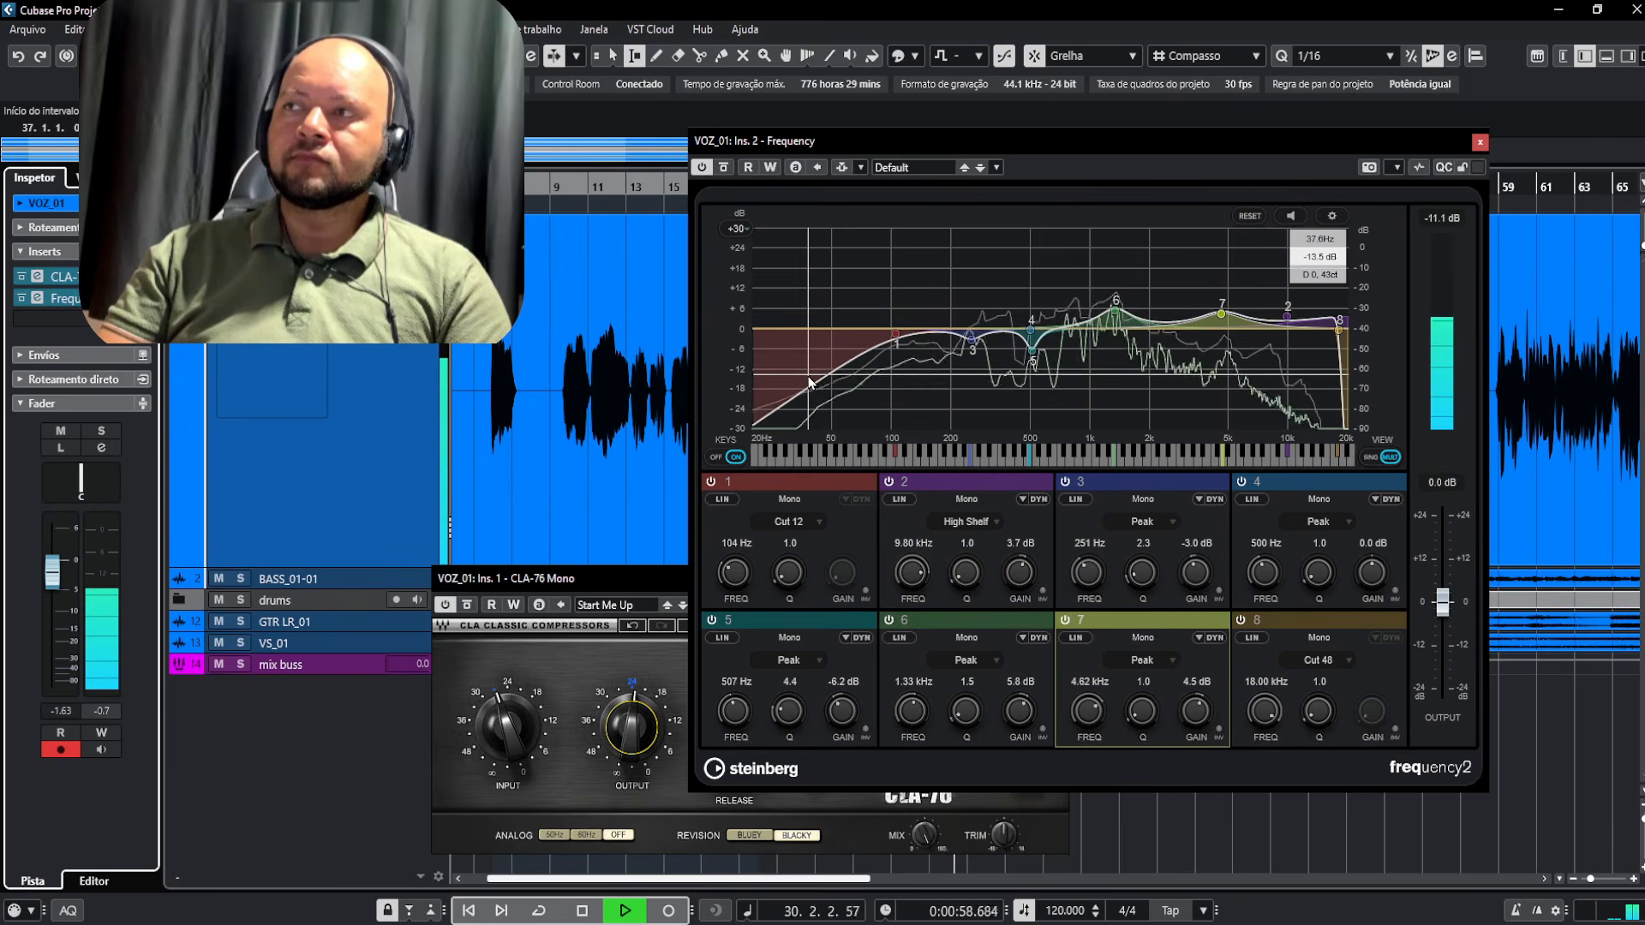
key("space")
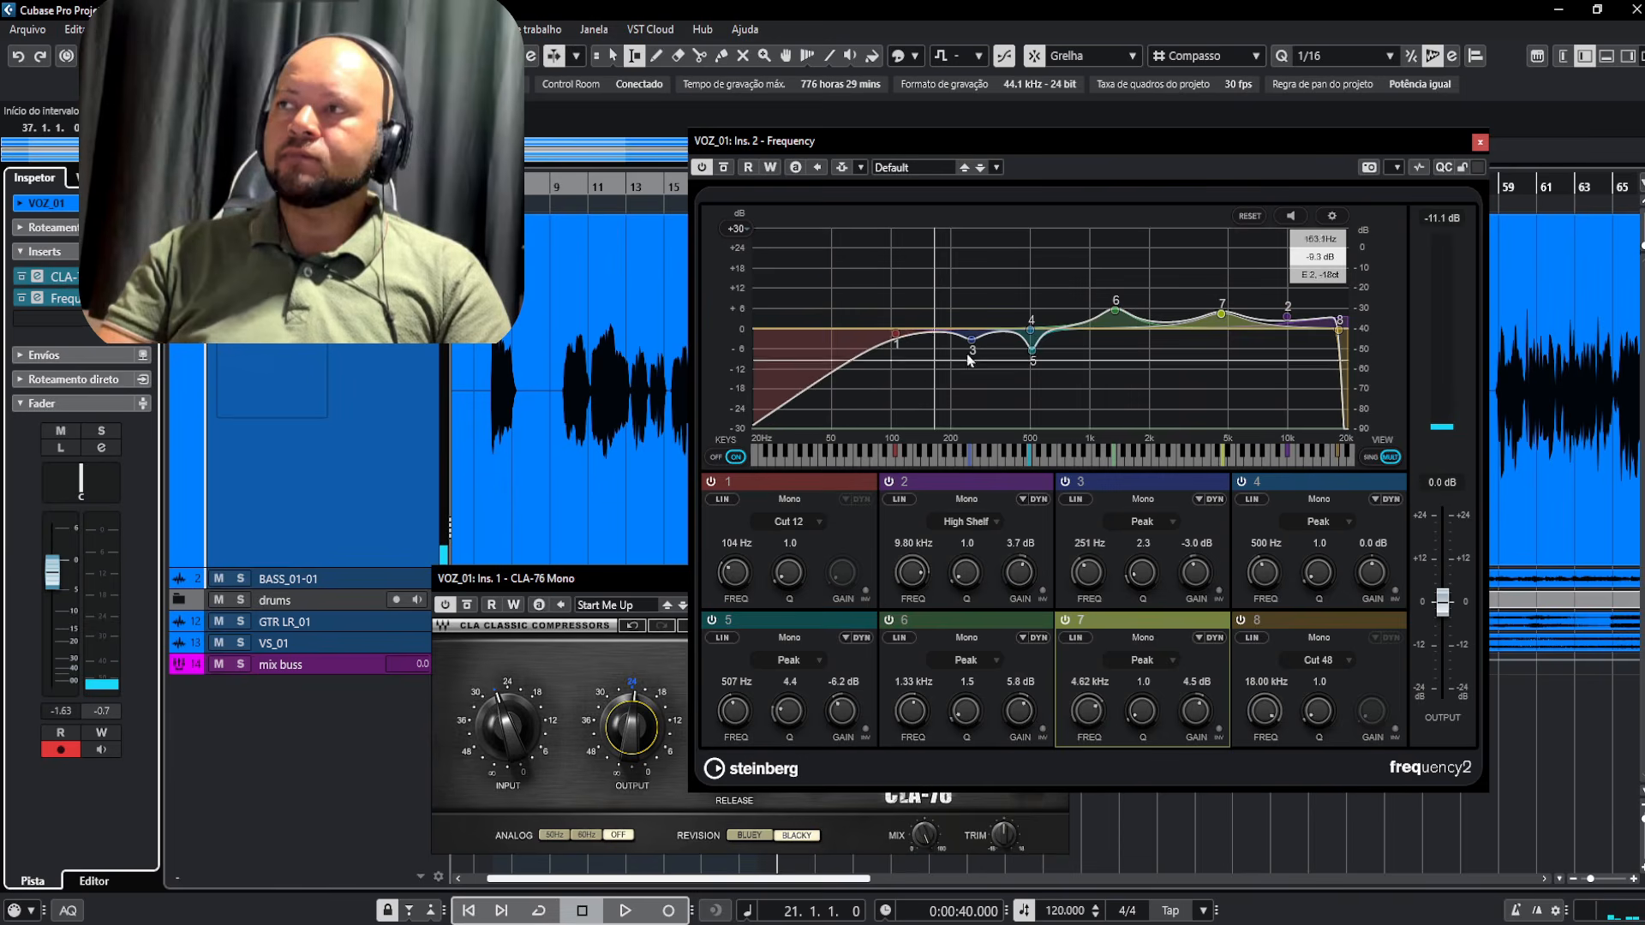
Move Frequency band 4 to about 177 Hz and boost it by about 4.2 dB during playback
left_click_drag(1031, 329, 932, 325)
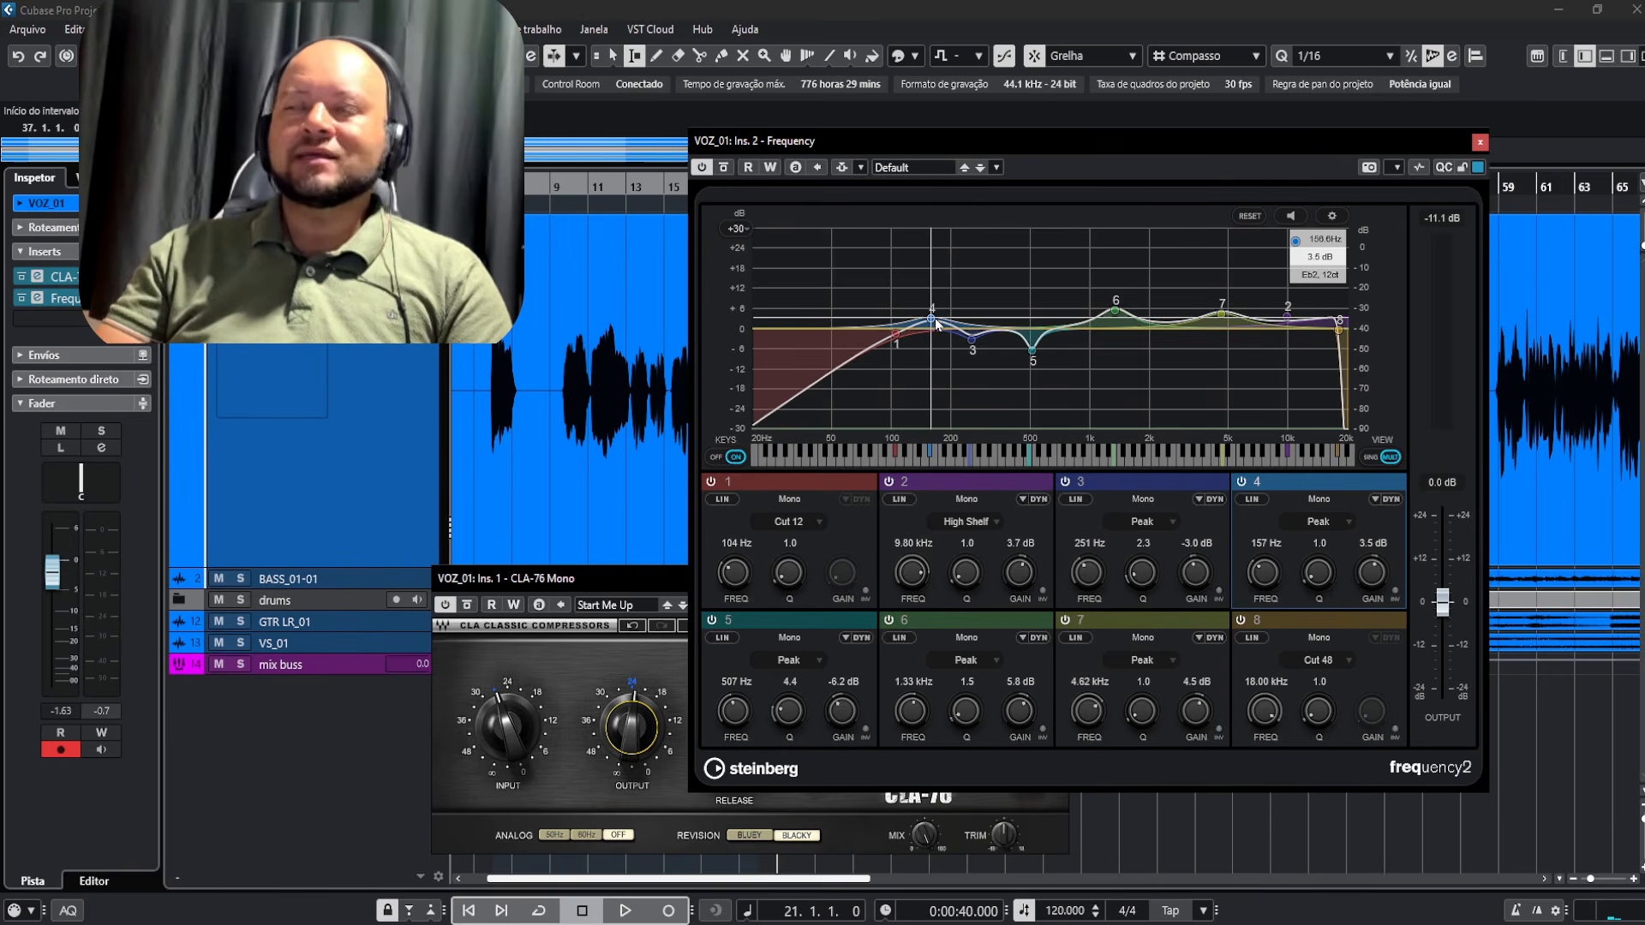
key("space")
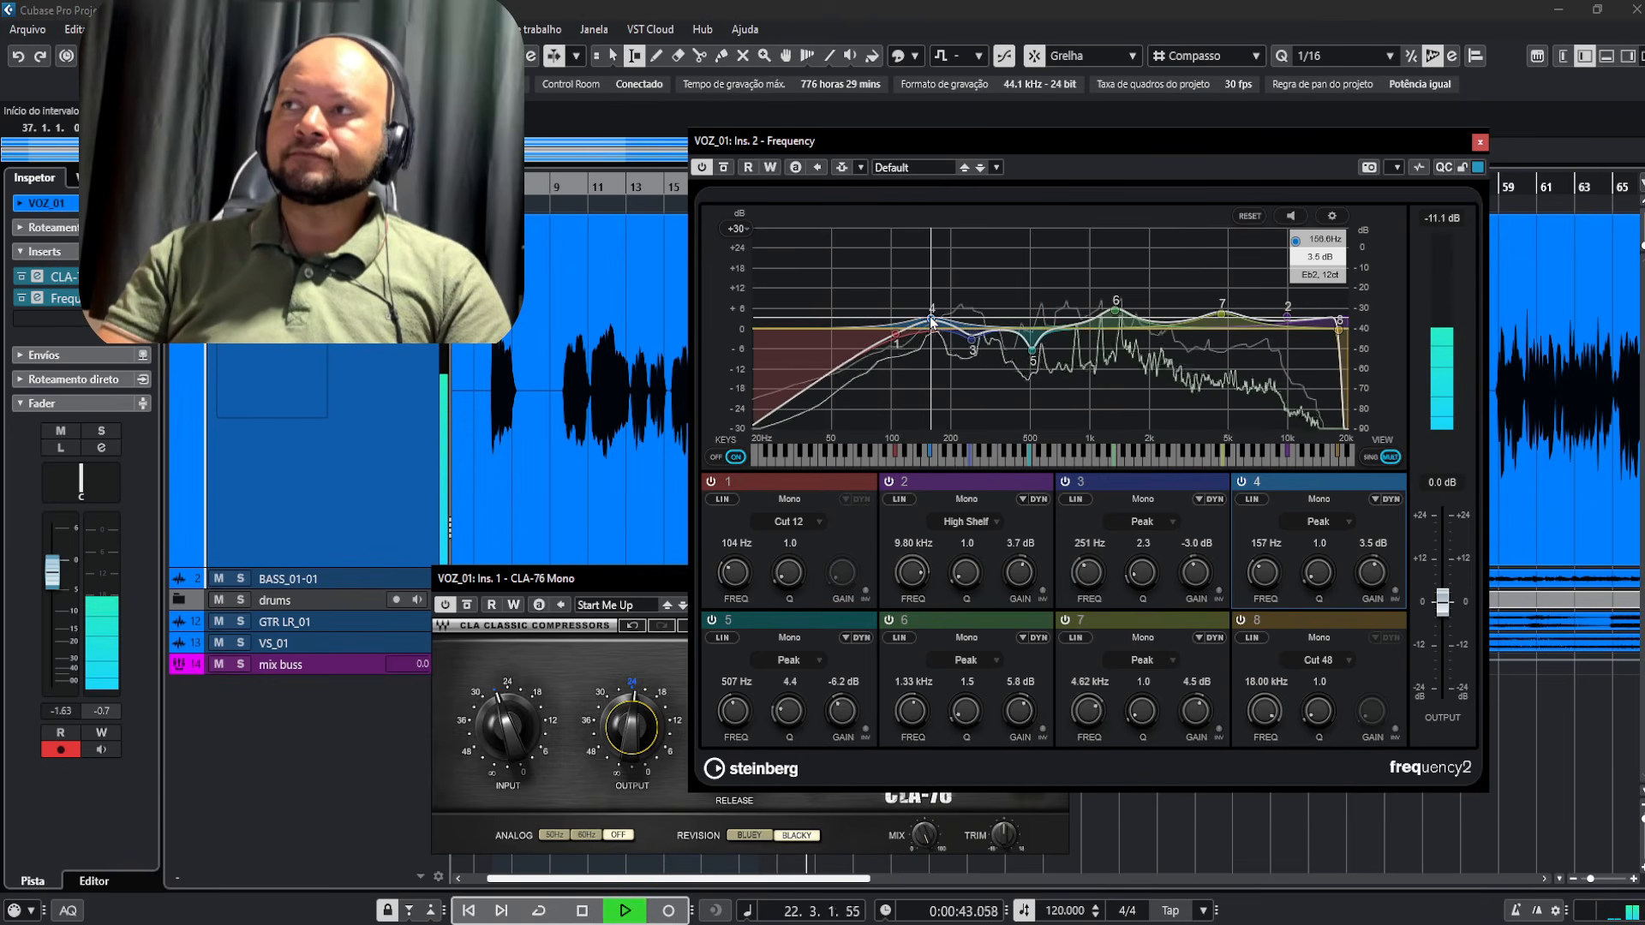
left_click_drag(931, 323, 944, 322)
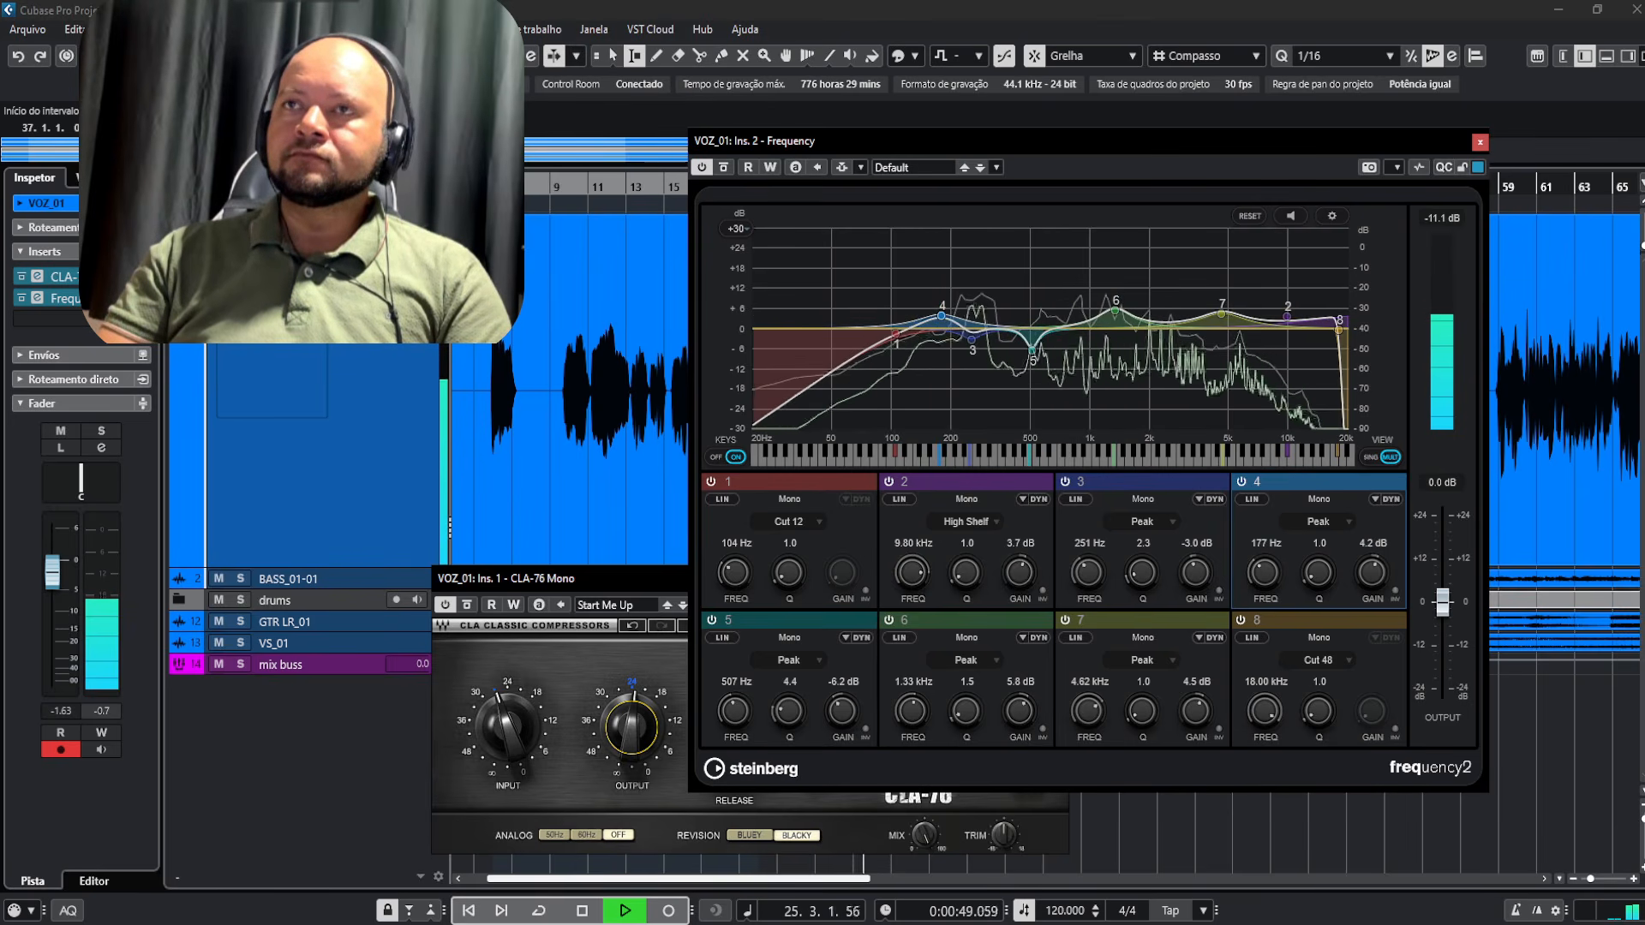
Compare the vocal with the whole insert chain bypassed and active, and with only the Frequency EQ bypassed
left_click(143, 252)
left_click(143, 252)
left_click(143, 252)
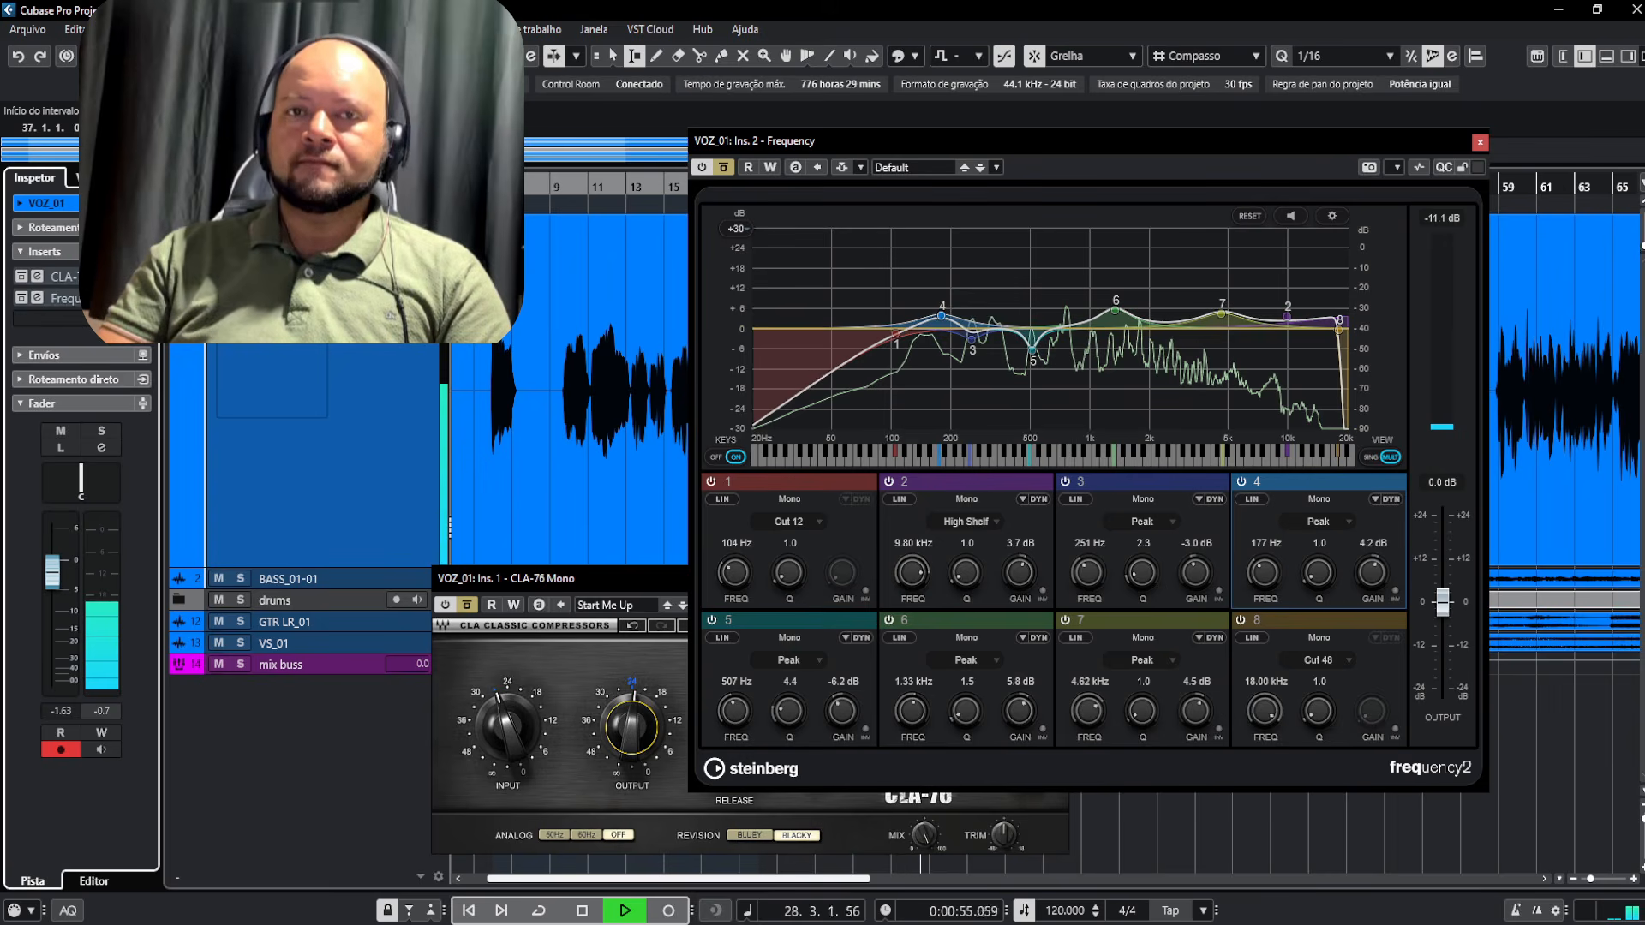
left_click(143, 252)
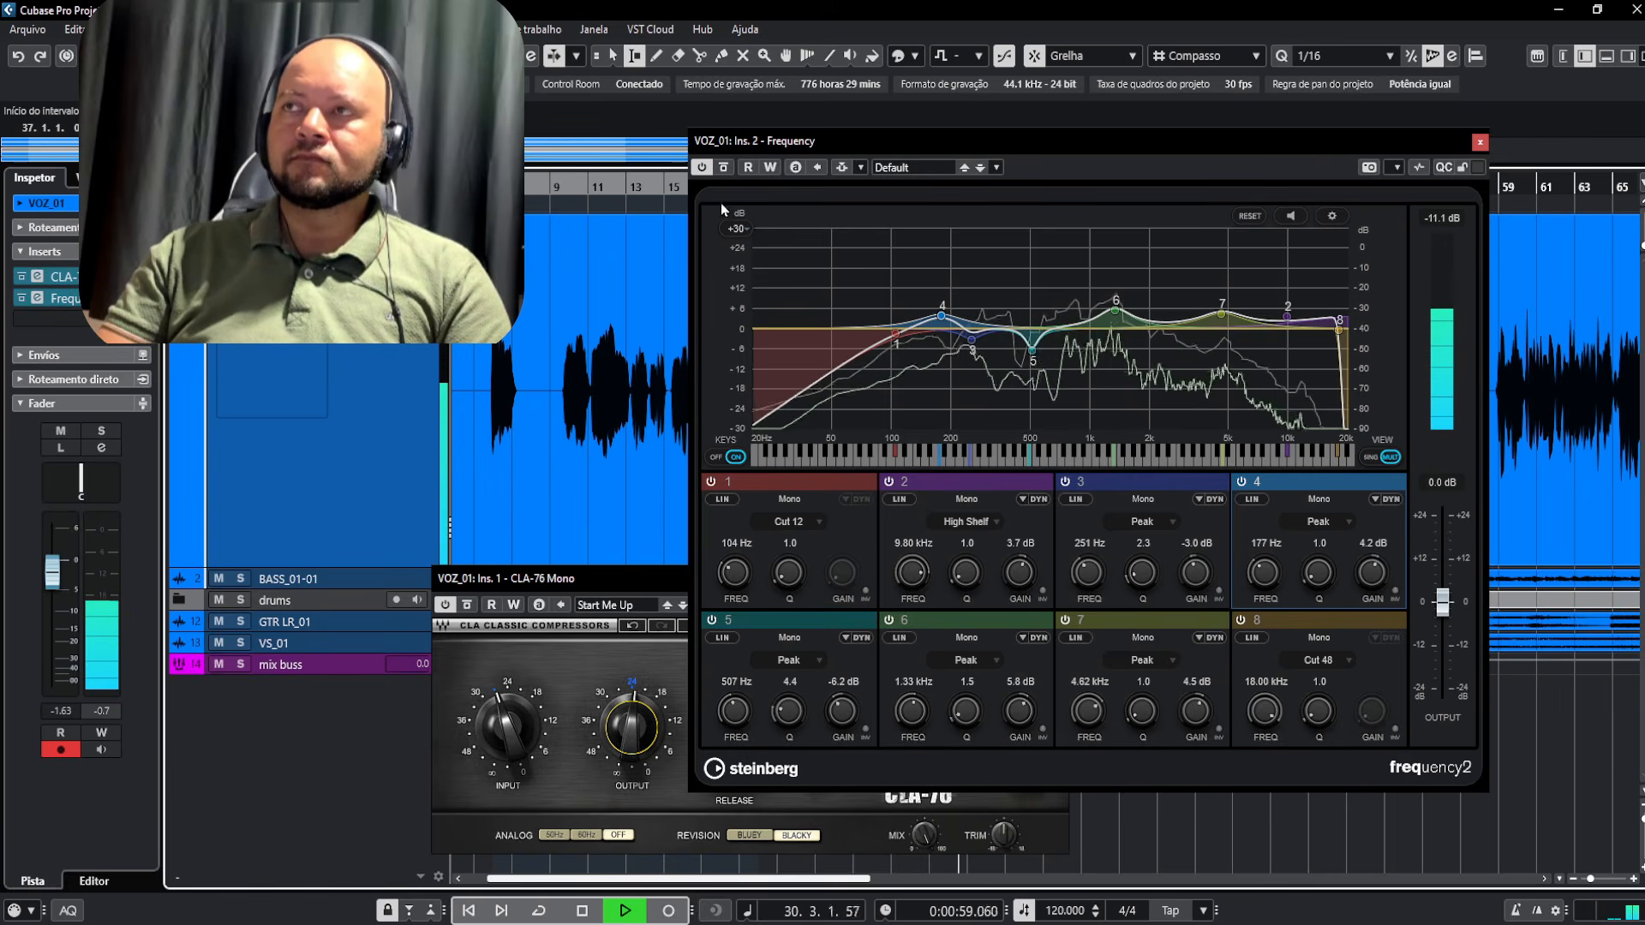
left_click(724, 168)
left_click(726, 169)
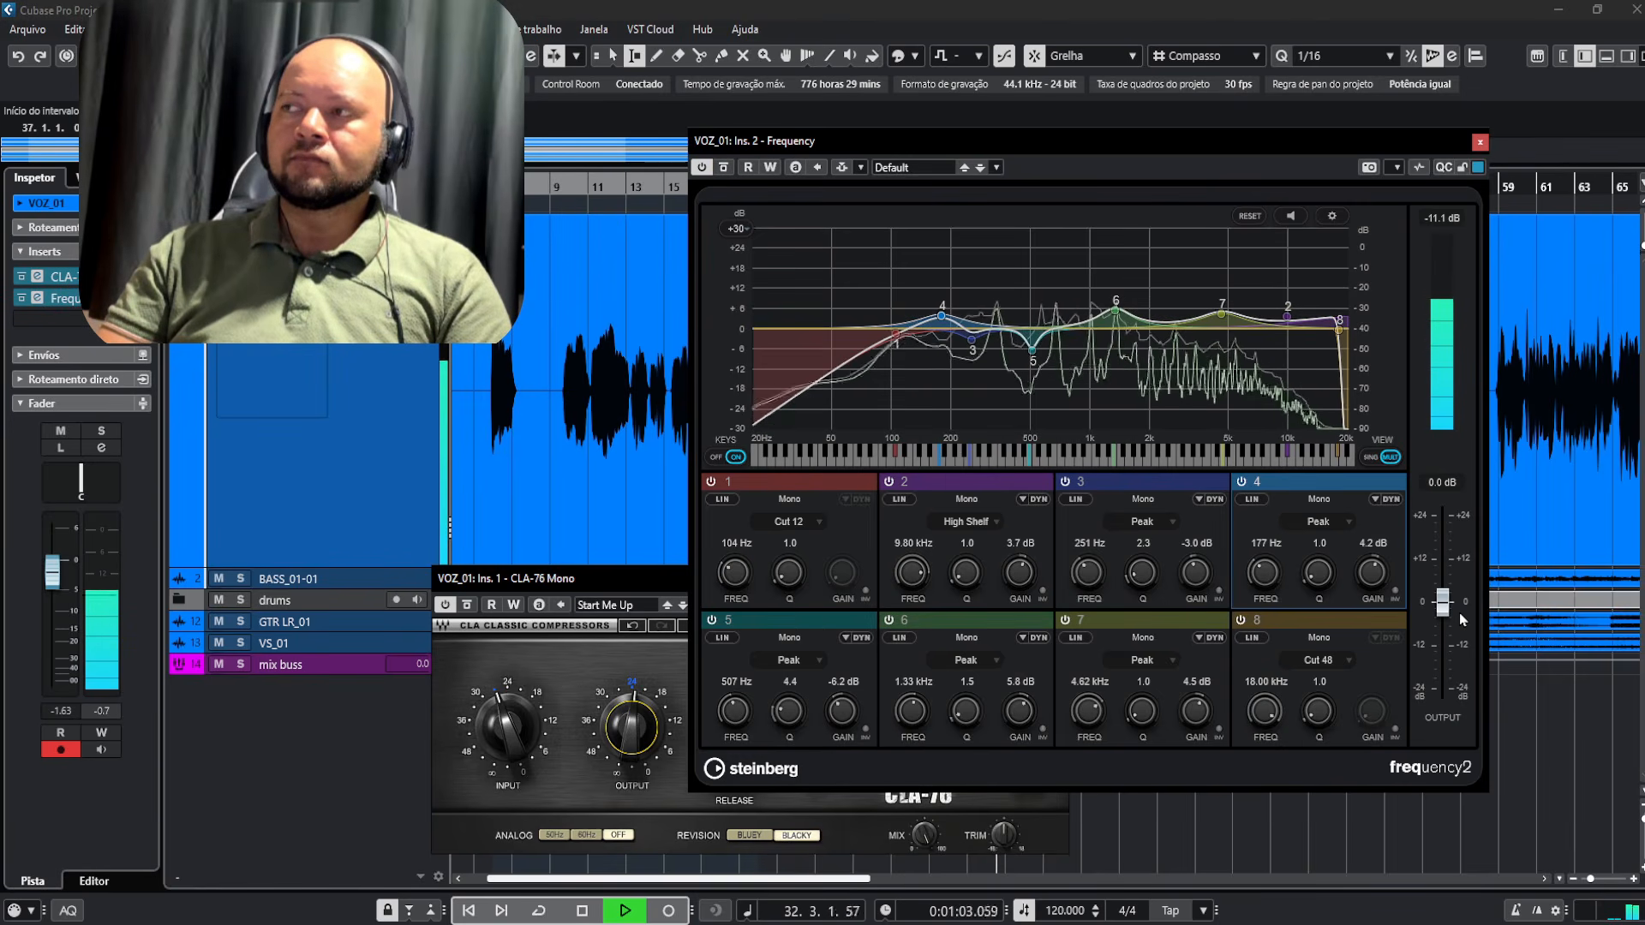
key("space")
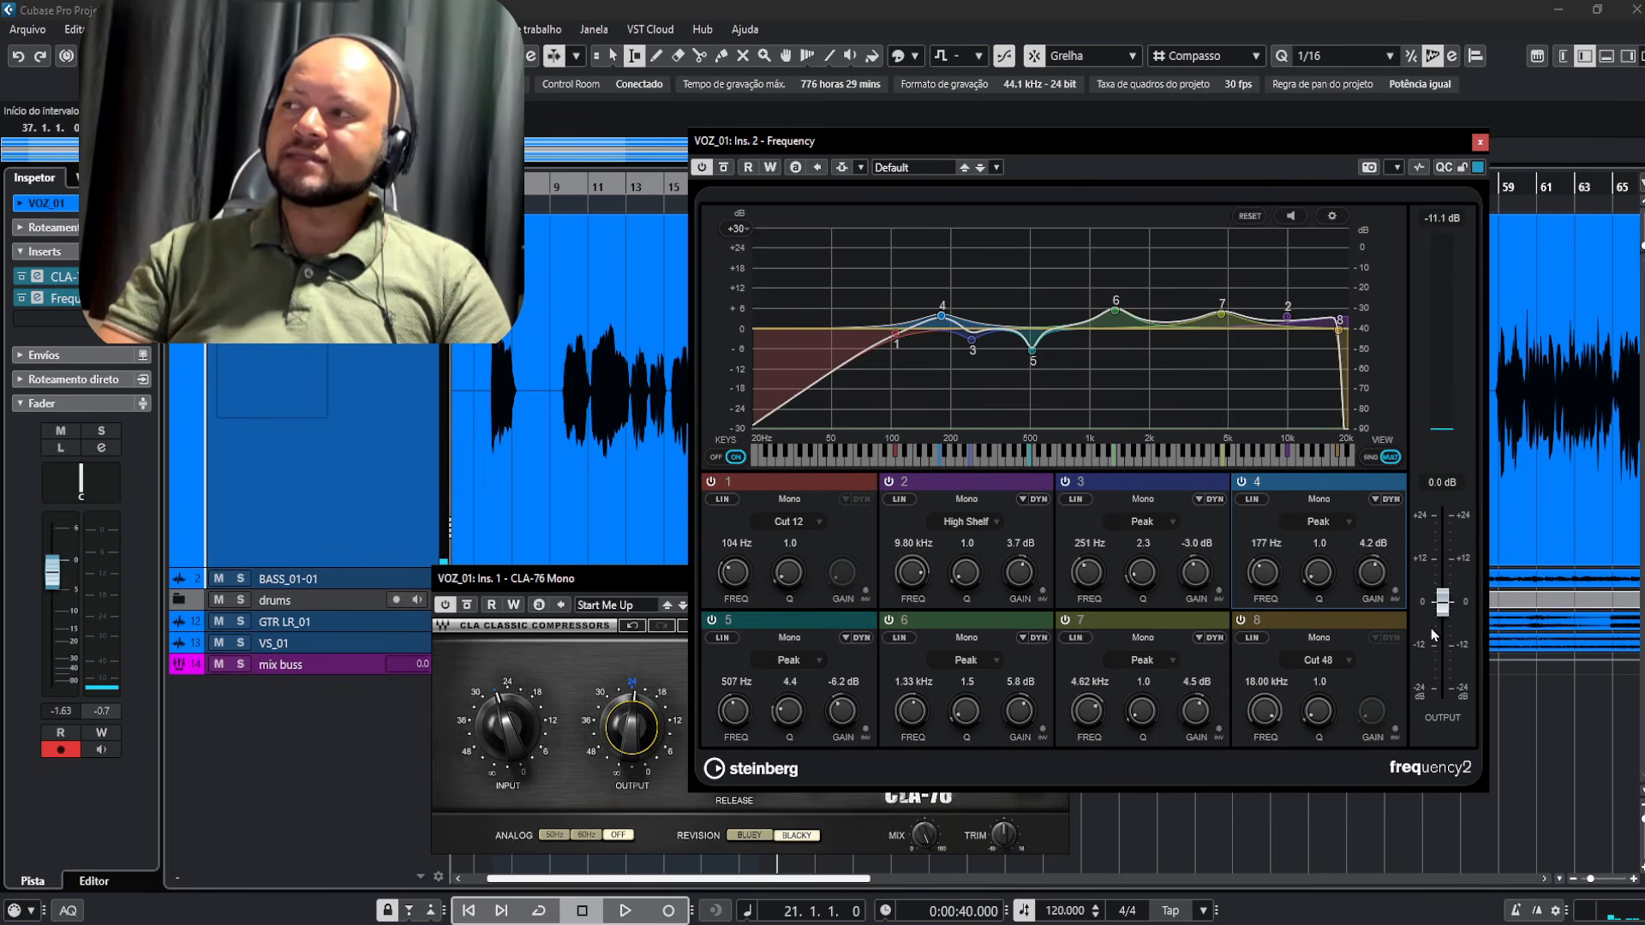
Set the Frequency output level to -1 dB, replay the vocal to check it and close the EQ window
double_click(1443, 483)
type("-1")
key("Return")
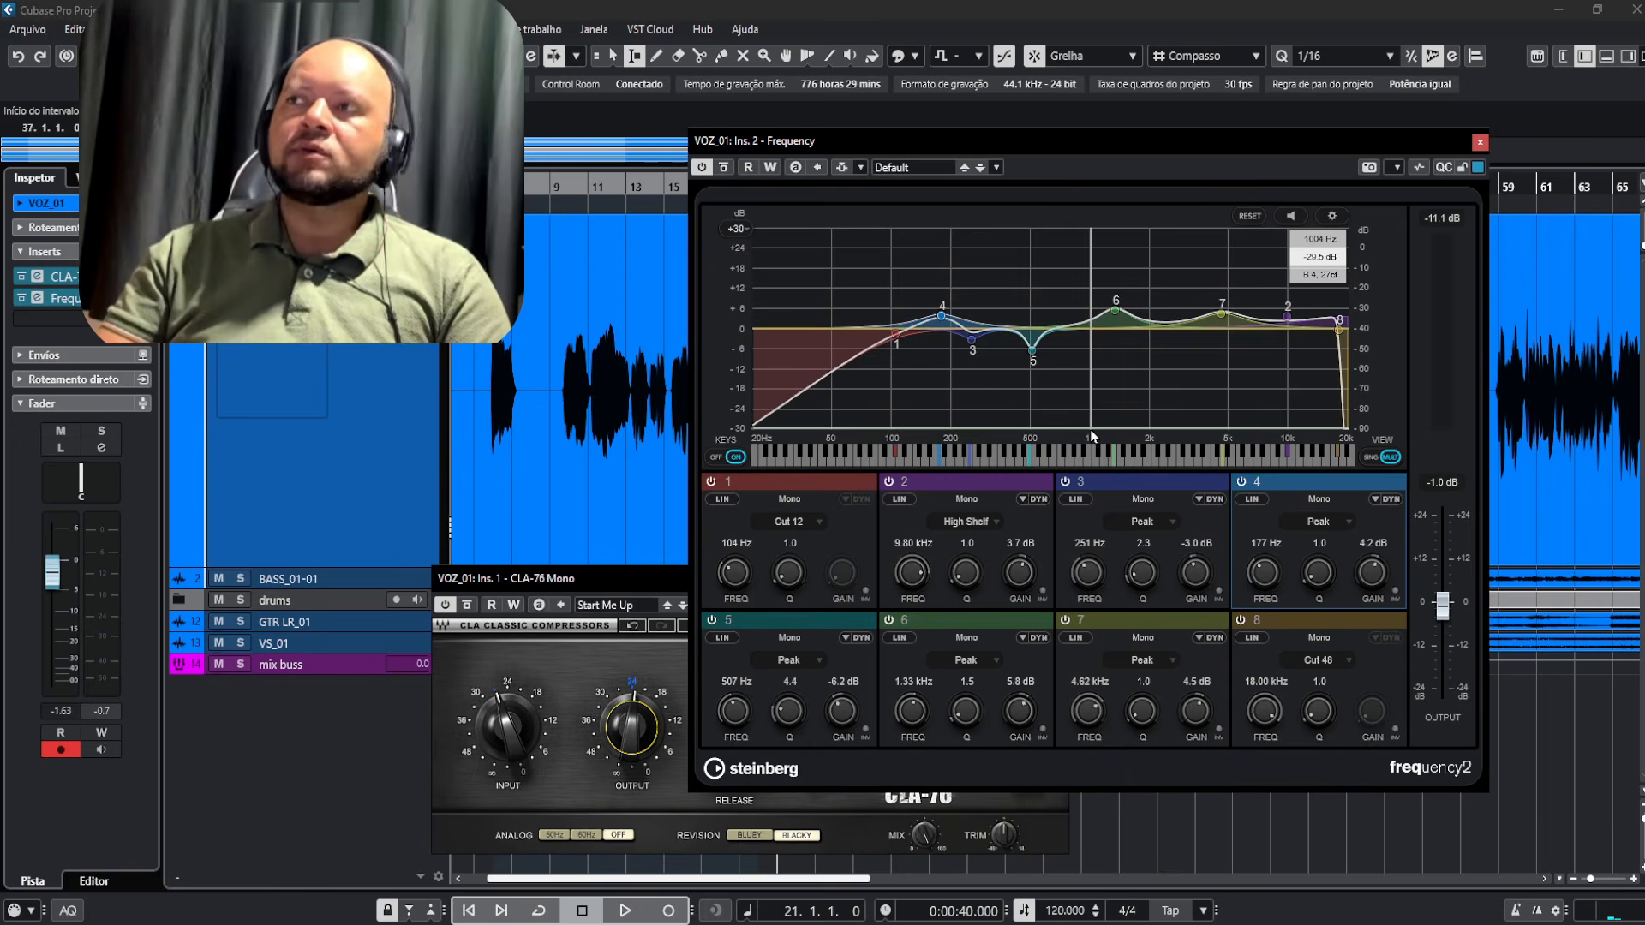
key("space")
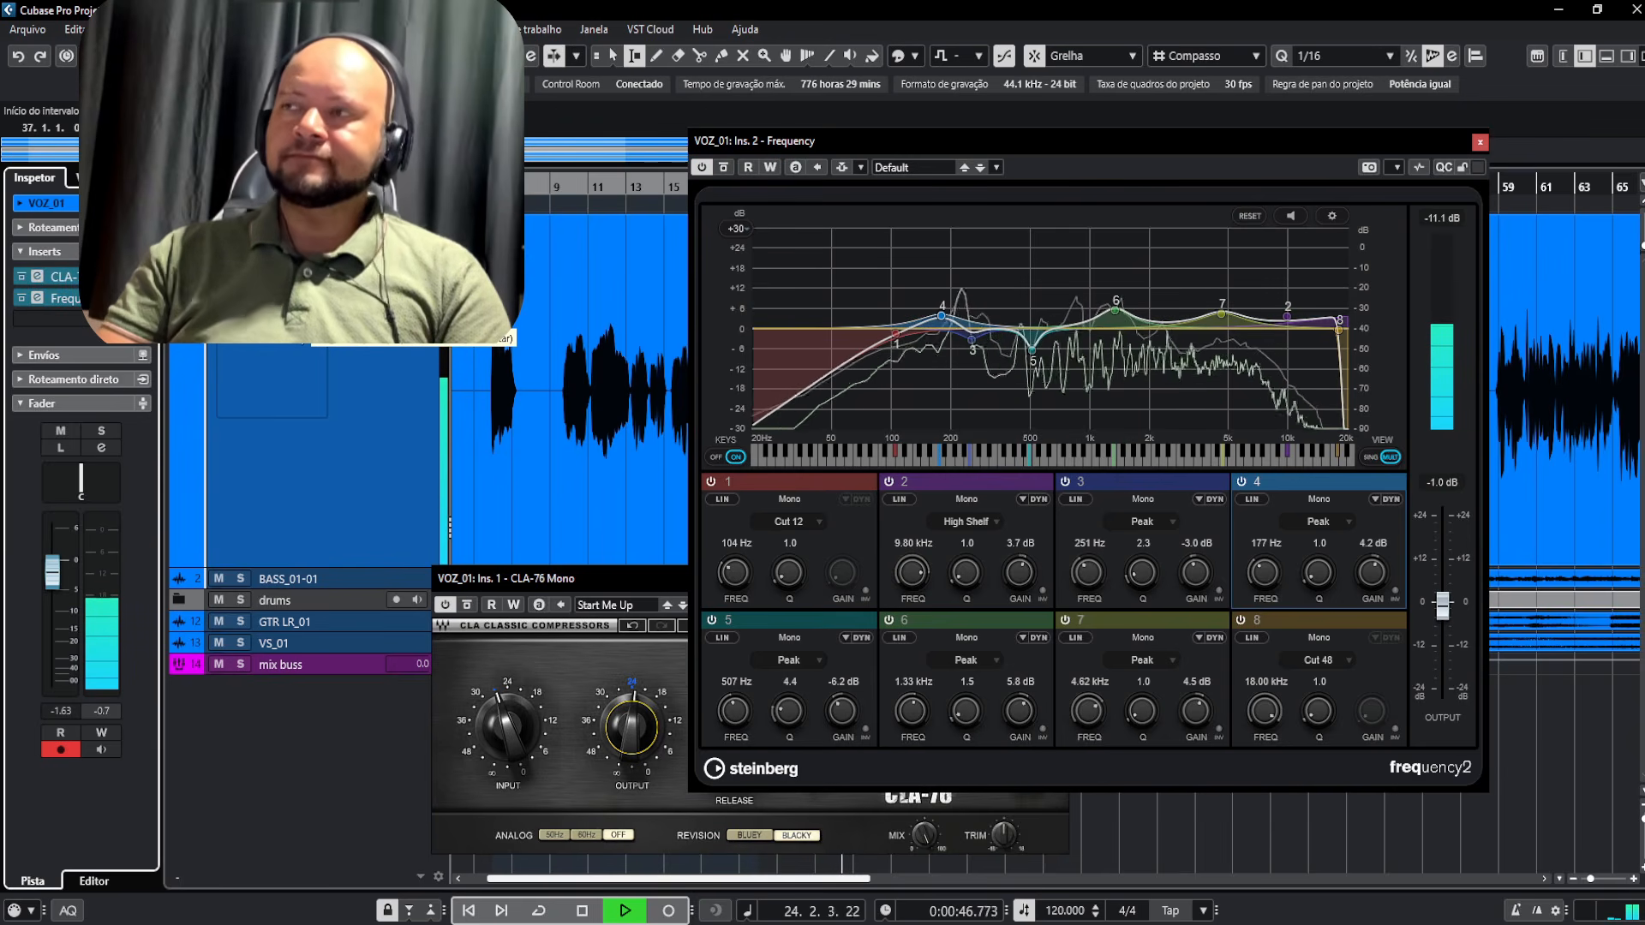
left_click(1479, 142)
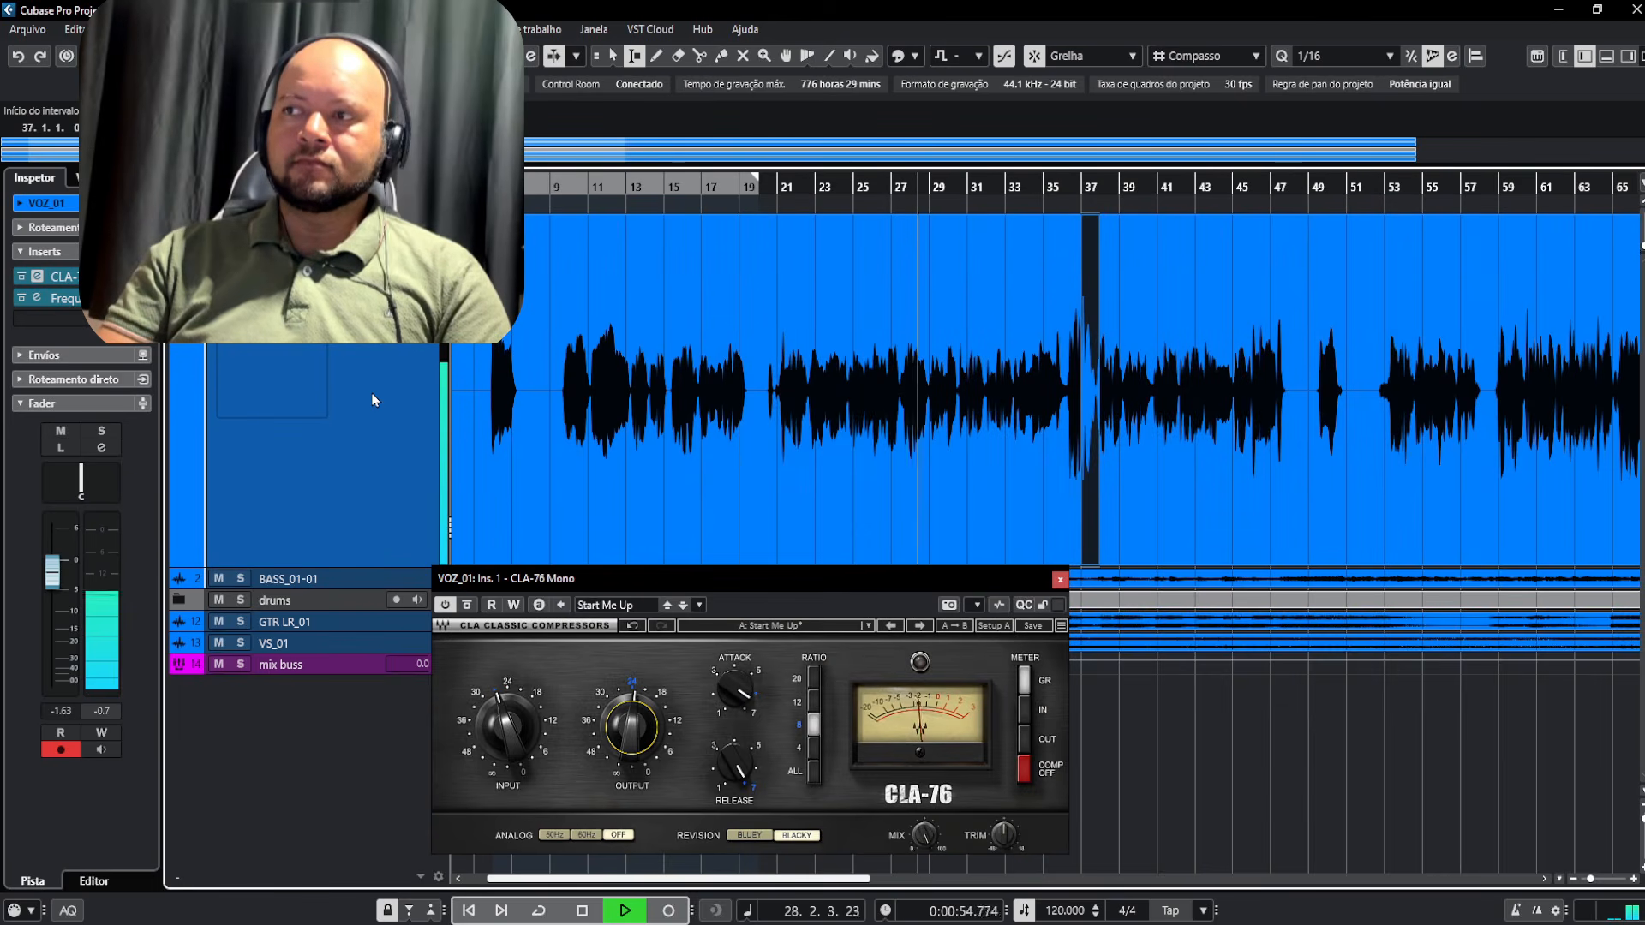
key("space")
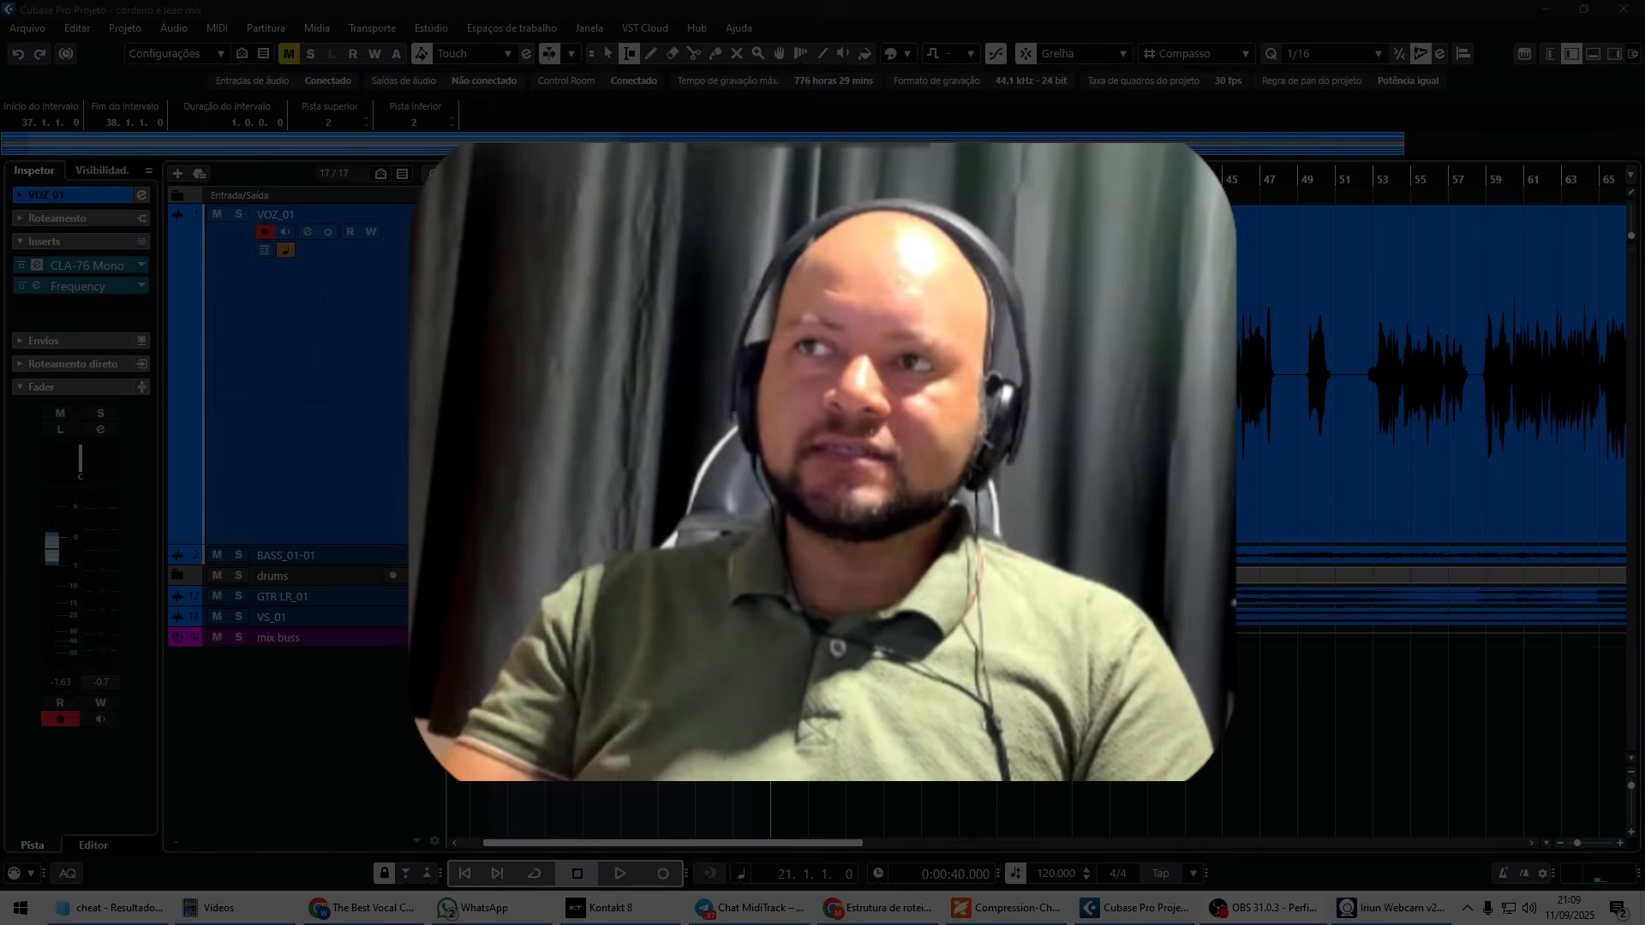
Reopen the CLA-76 and Frequency inserts of VOZ_01 and arrange their windows side by side
left_click(80, 264)
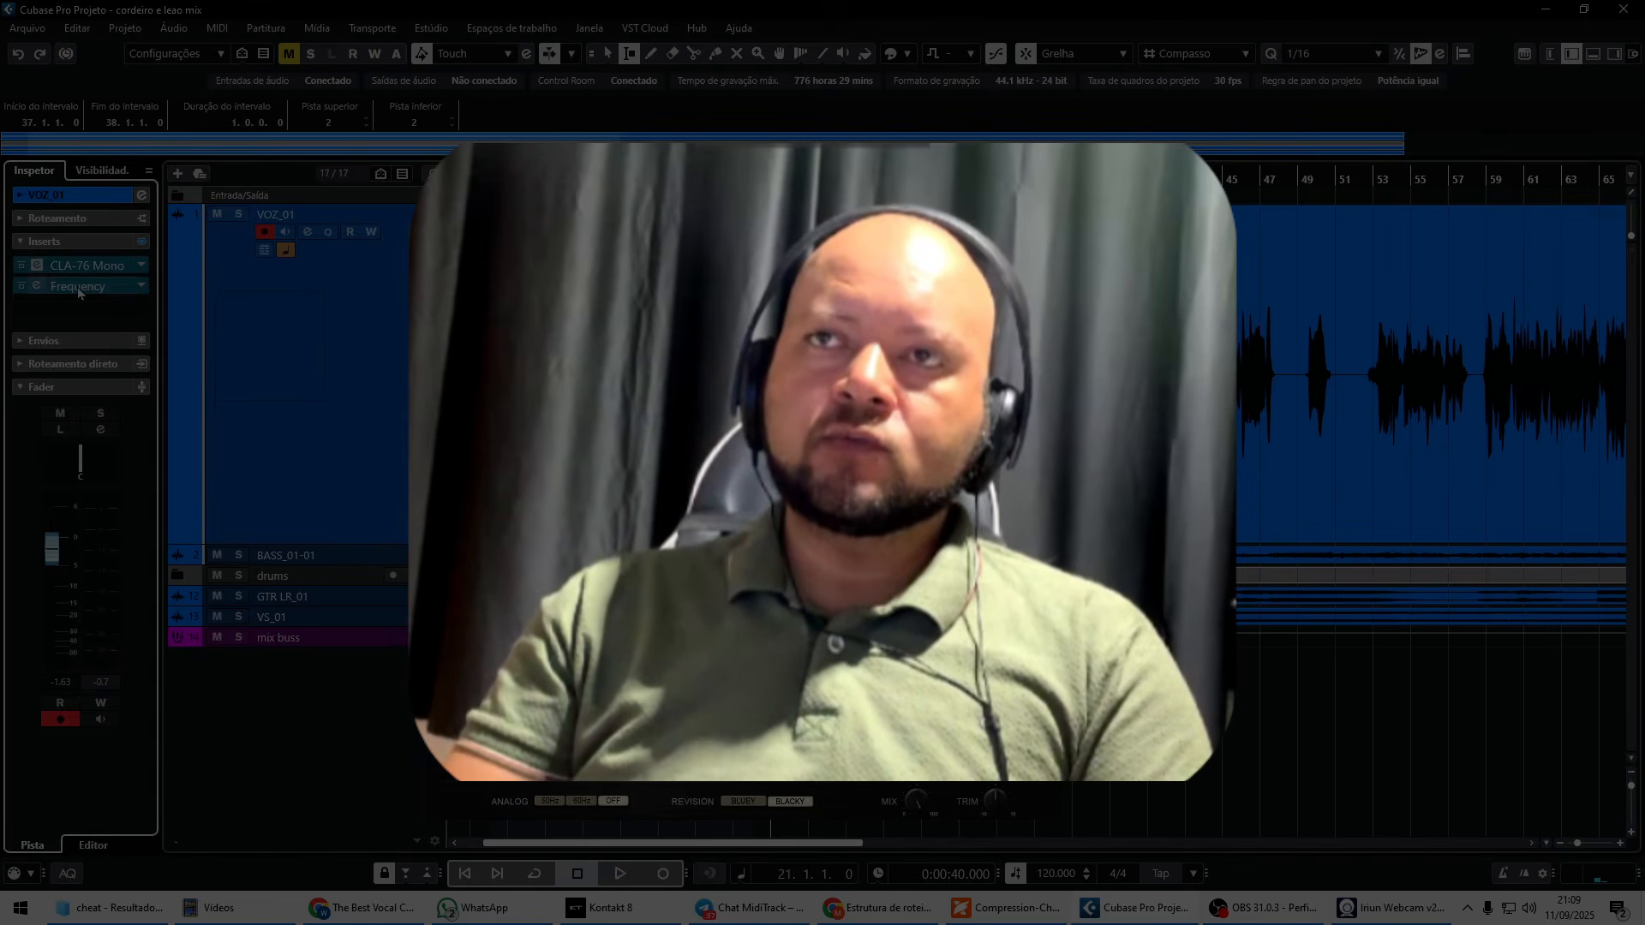
left_click(77, 286)
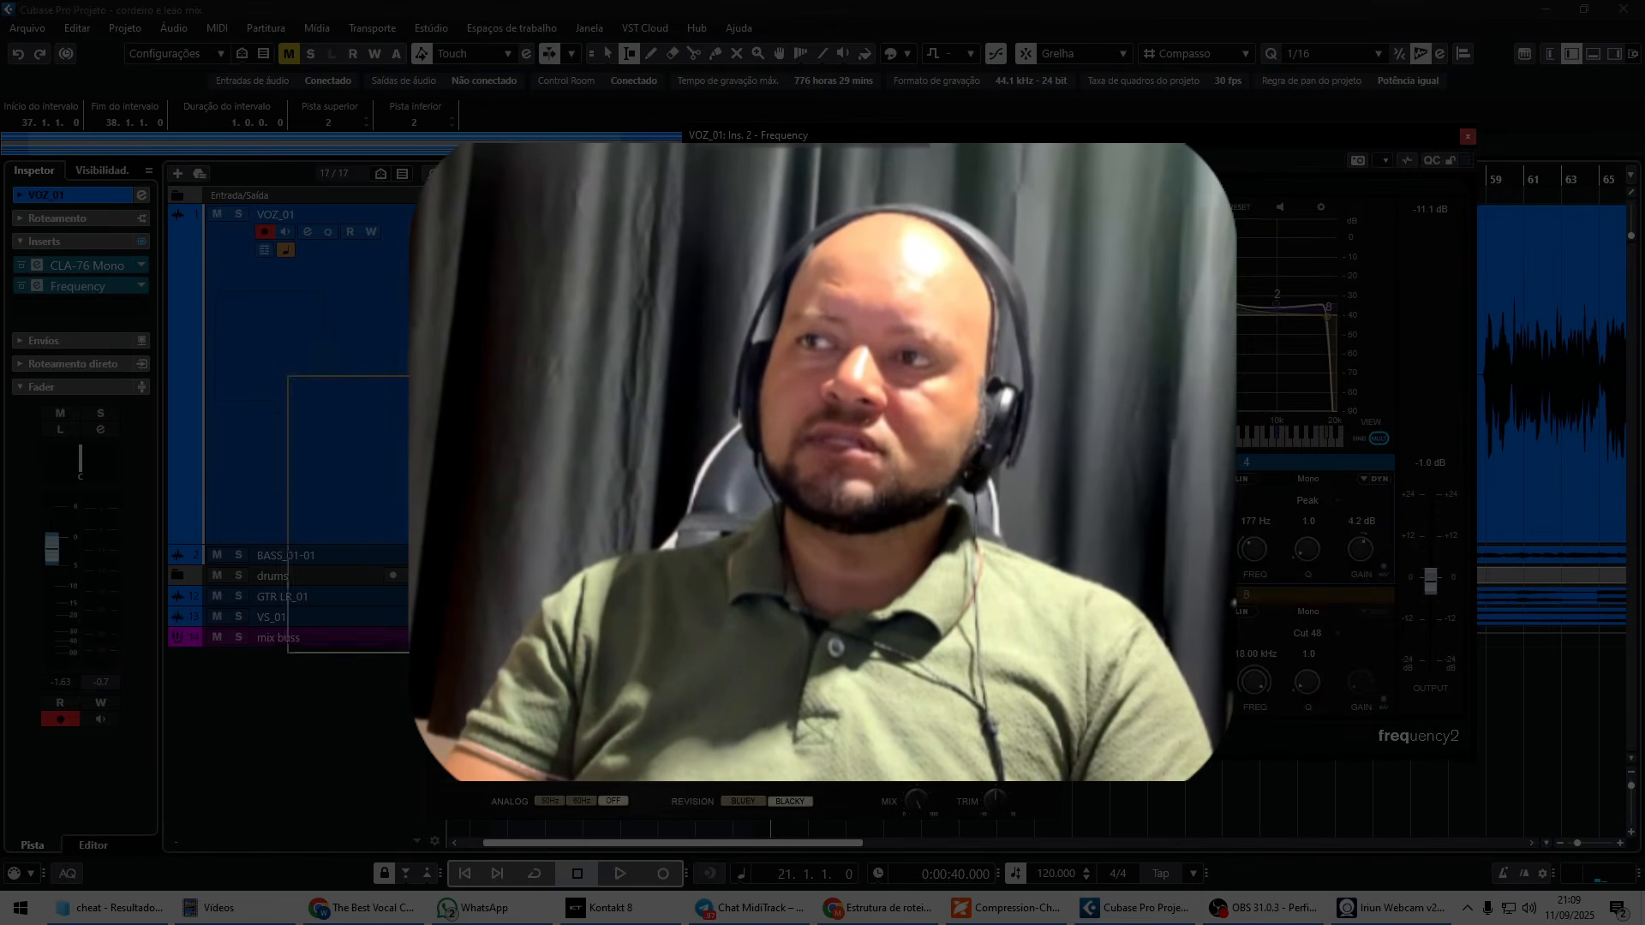
left_click_drag(462, 388, 285, 327)
left_click_drag(927, 131, 1099, 120)
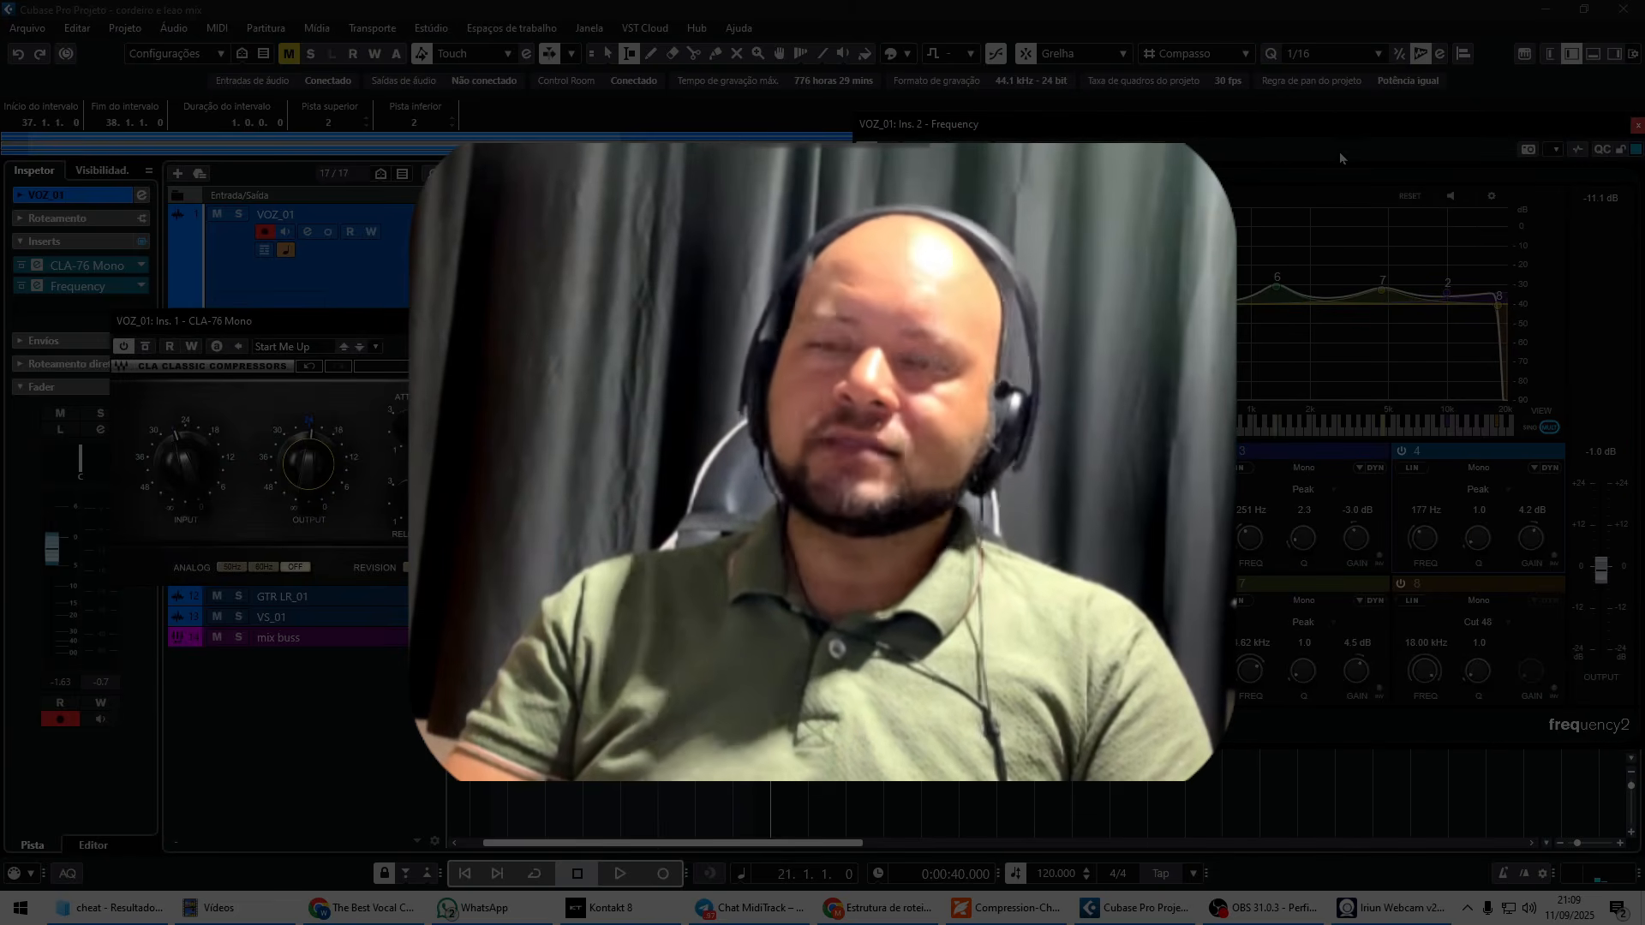
left_click_drag(480, 321, 588, 320)
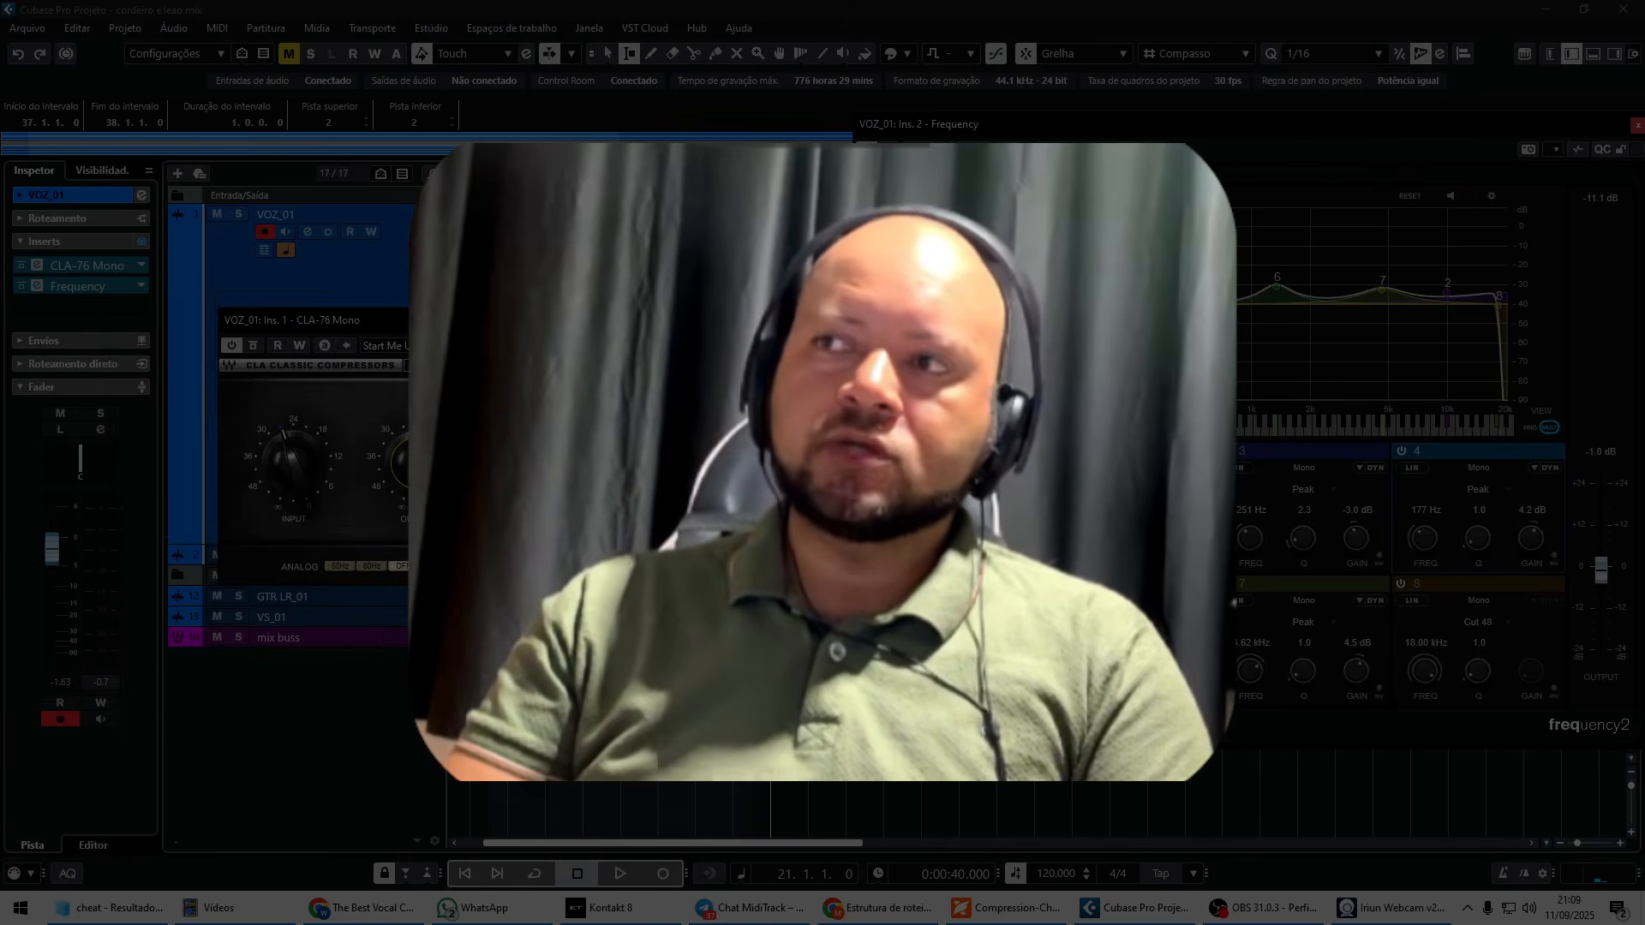